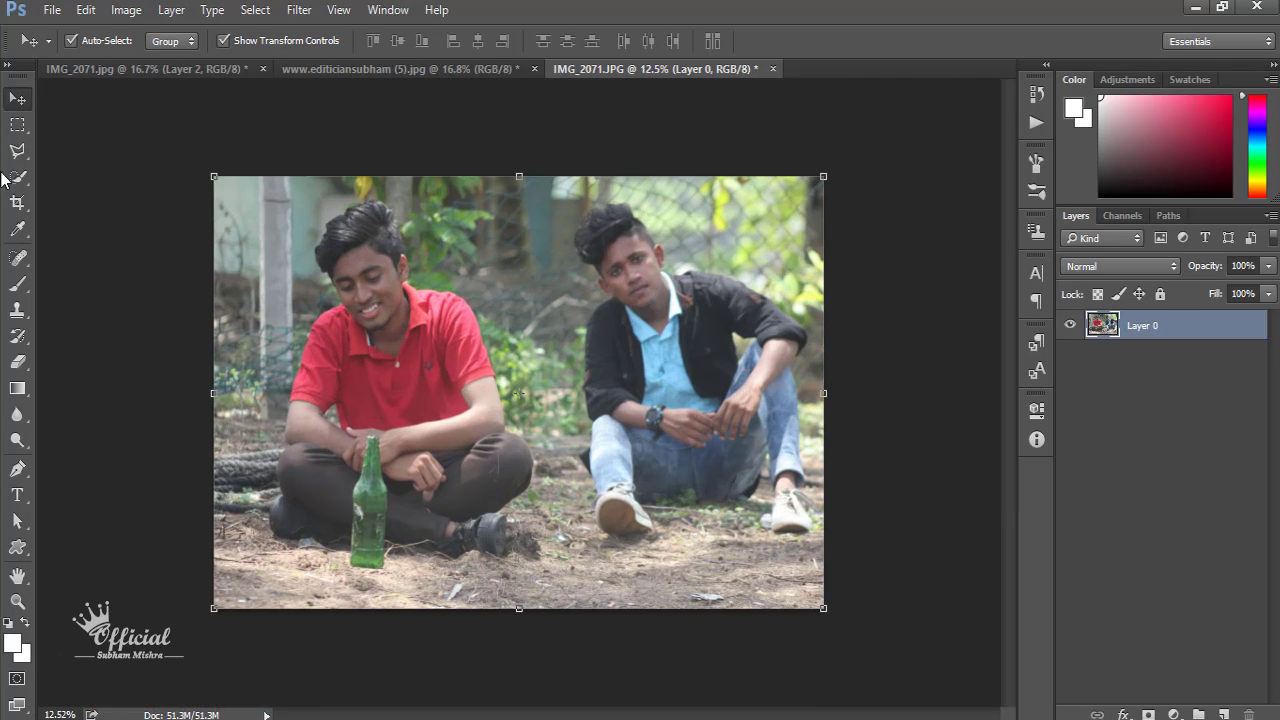
Step: Crop the right edge to exclude the second boy, leaving just the boy in the red shirt
click(17, 202)
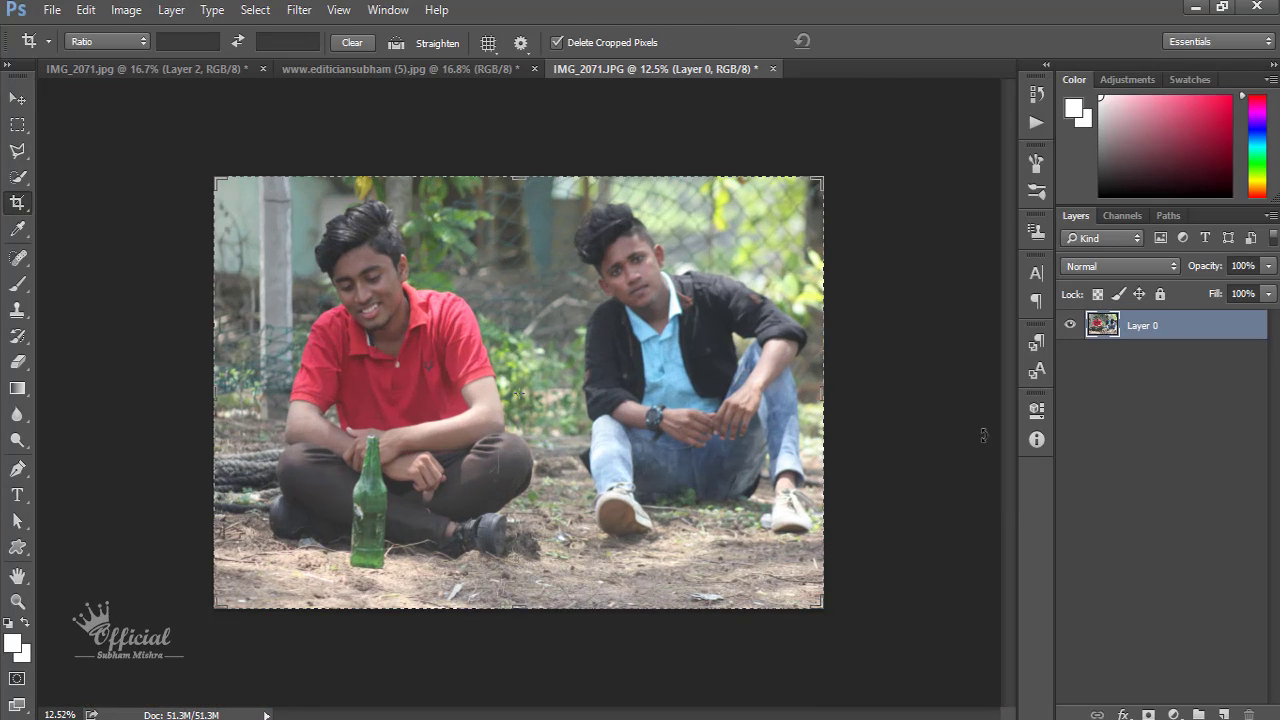
drag(824, 399, 700, 400)
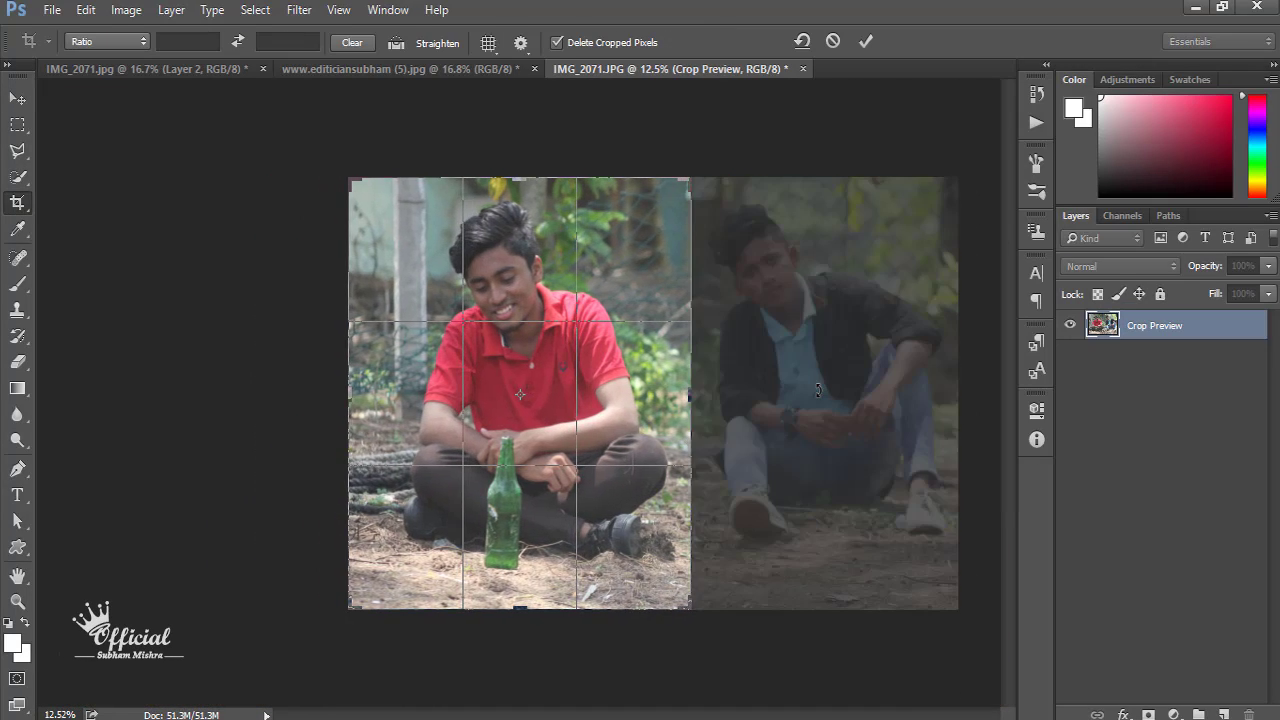
key(Return)
key(ctrl+plus)
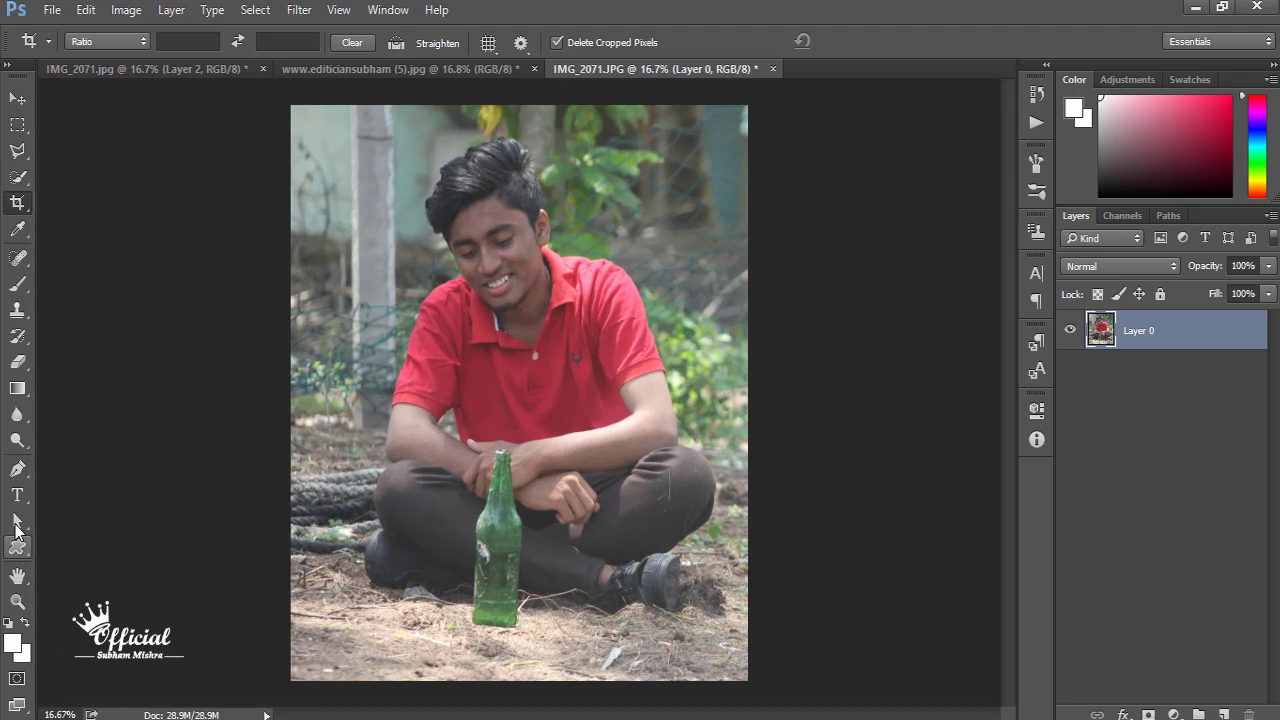
click(17, 468)
Step: Start the path at the shoe edge and curve it up the leg around the knee
scroll(418, 541, up, 1)
scroll(390, 575, up, 1)
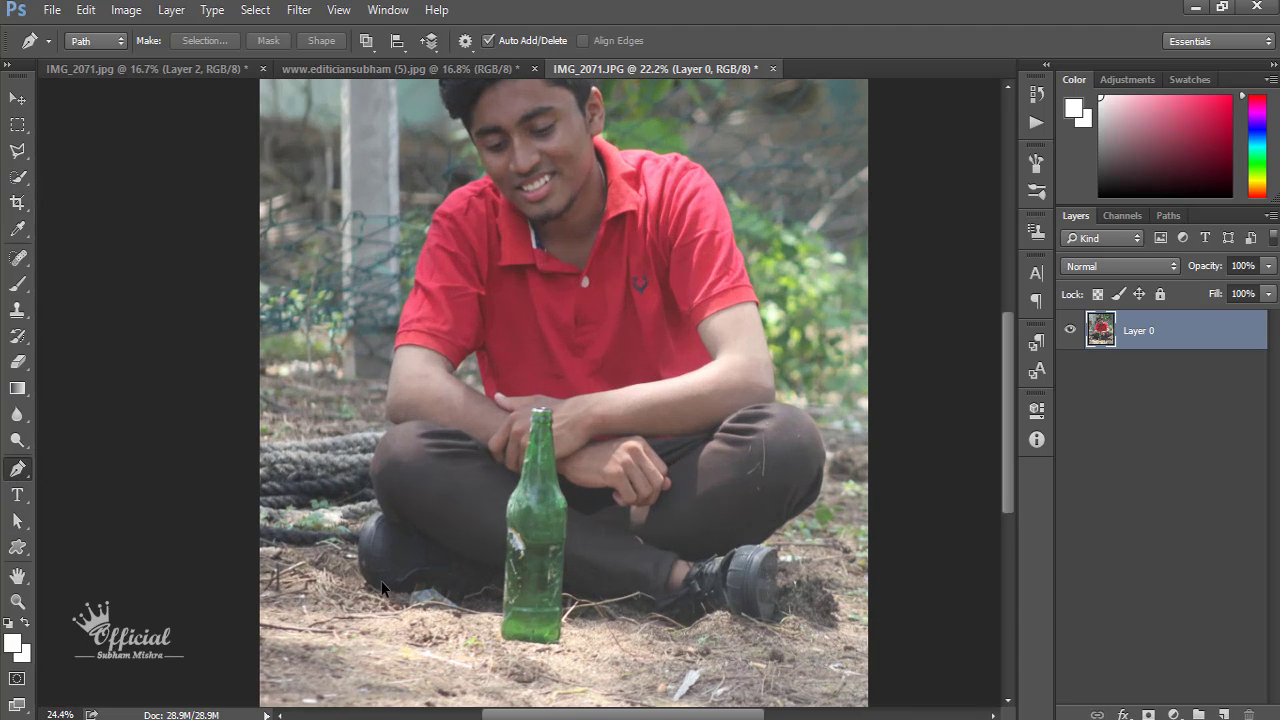
scroll(365, 585, up, 3)
click(356, 581)
drag(343, 469, 366, 427)
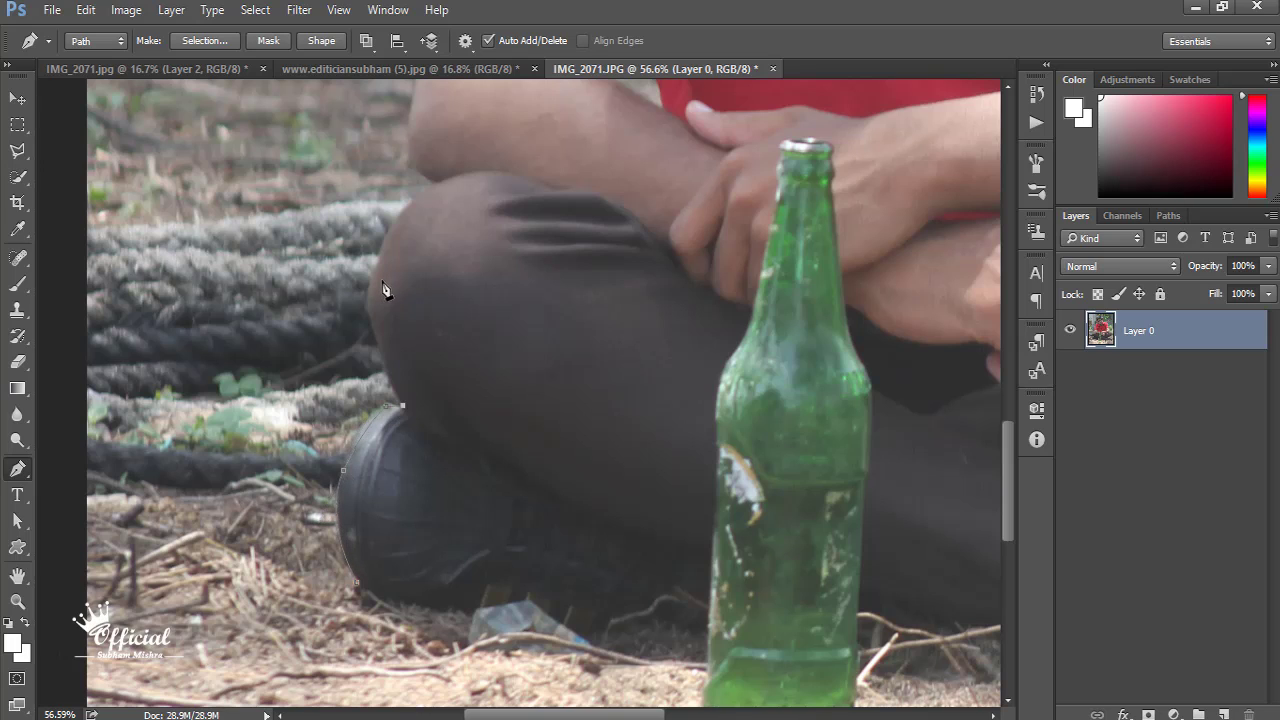
mouse_move(370, 281)
mouse_down()
mouse_move(381, 243)
mouse_move(436, 197)
mouse_up()
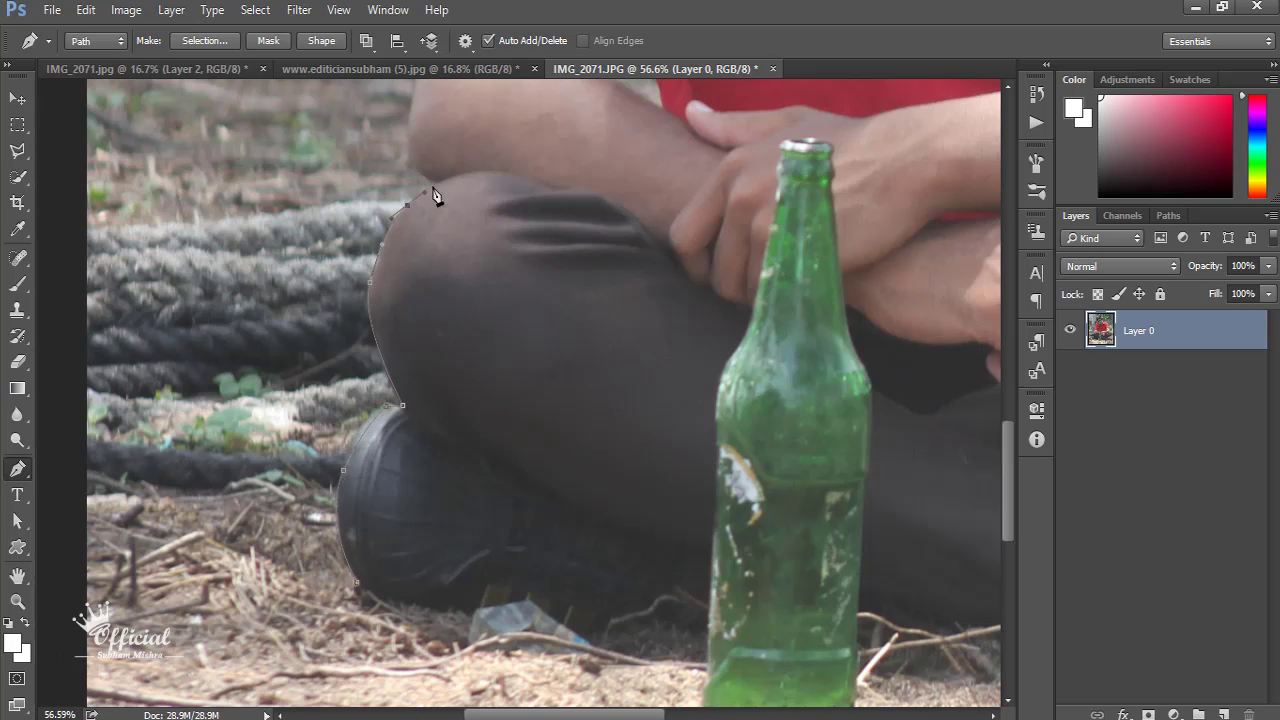
drag(412, 110, 413, 106)
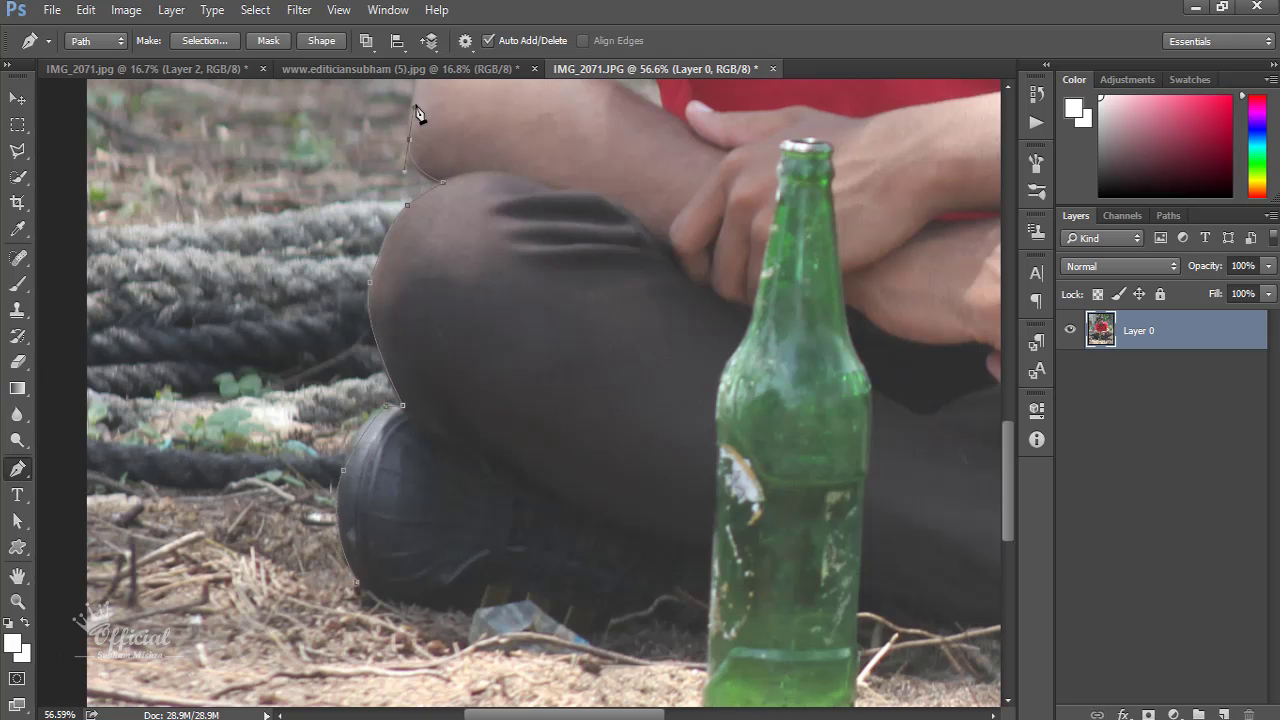
Step: Extend the path along the forearm and up the shirt sleeve edge
scroll(420, 130, up, 5)
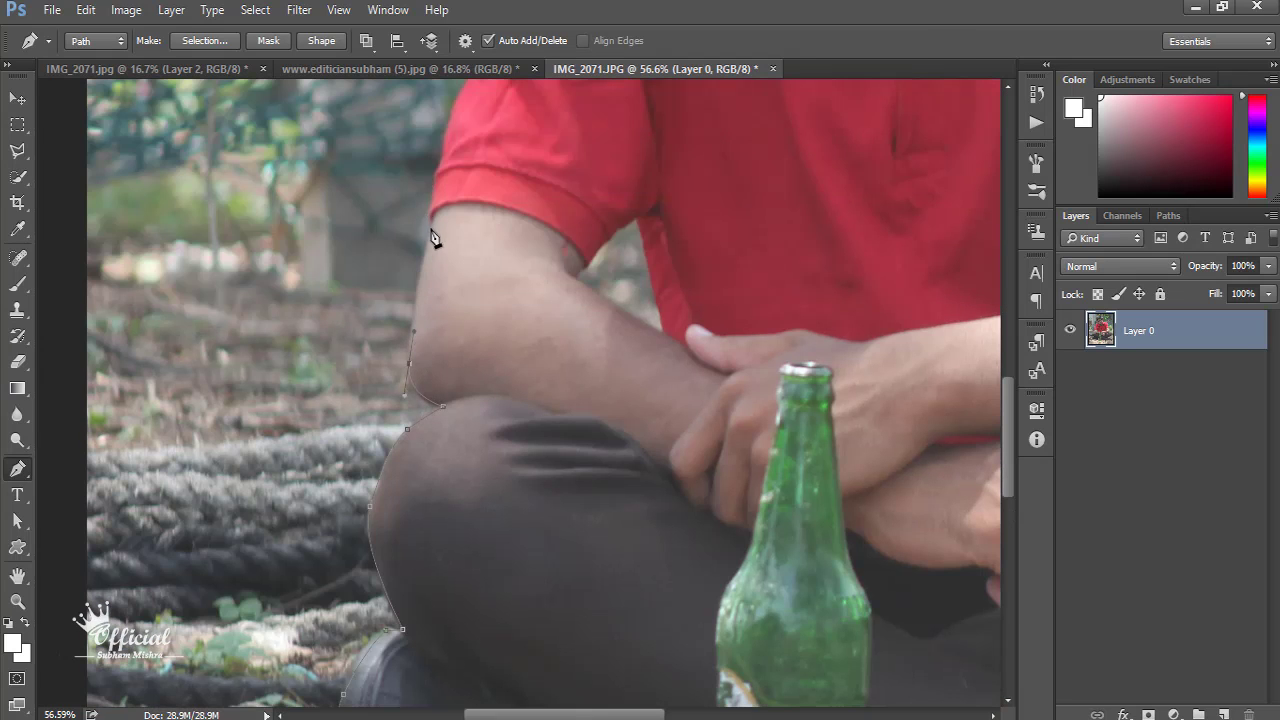
scroll(432, 229, up, 3)
alt+scroll(427, 300, up, 2)
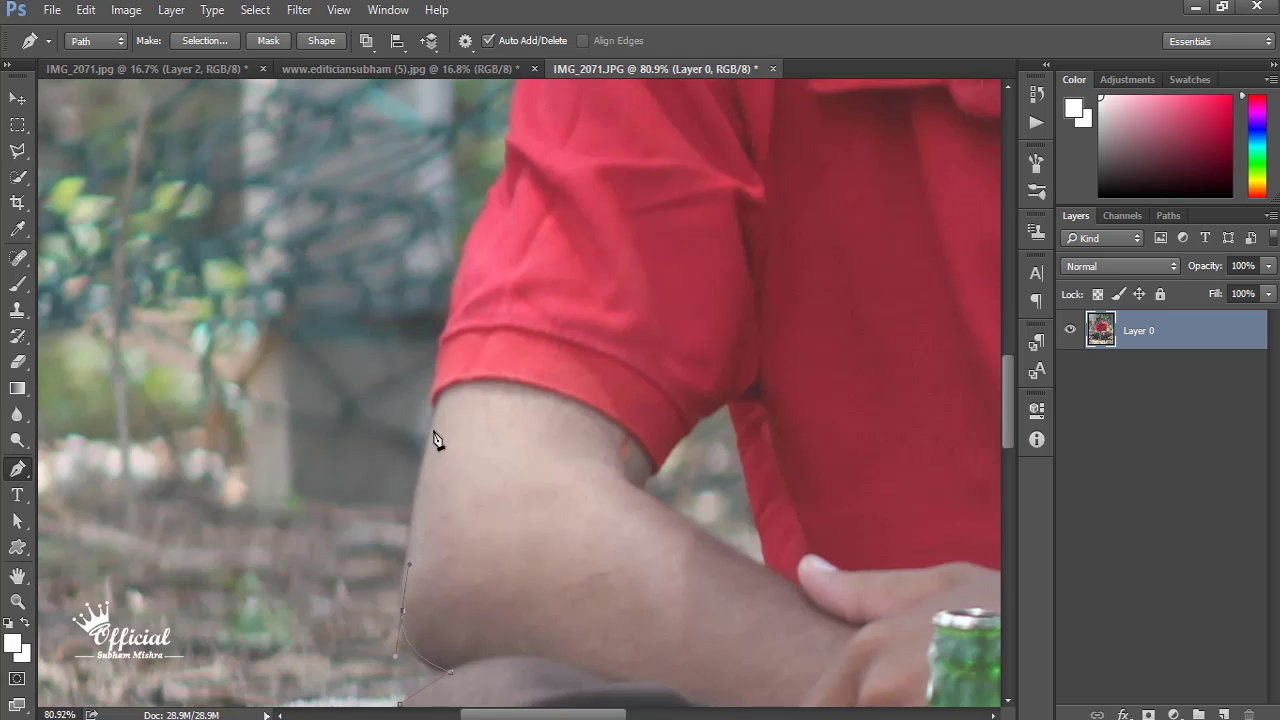
drag(432, 430, 437, 420)
drag(444, 303, 448, 320)
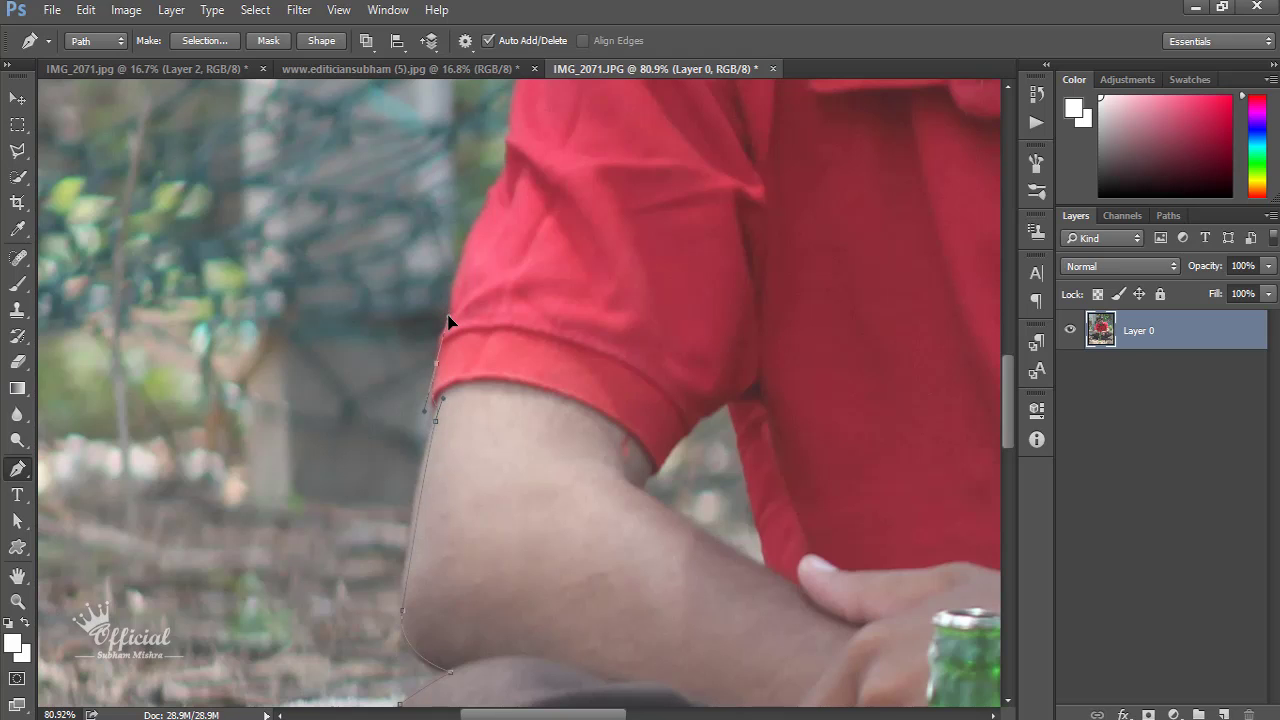
drag(469, 235, 483, 204)
scroll(505, 177, up, 3)
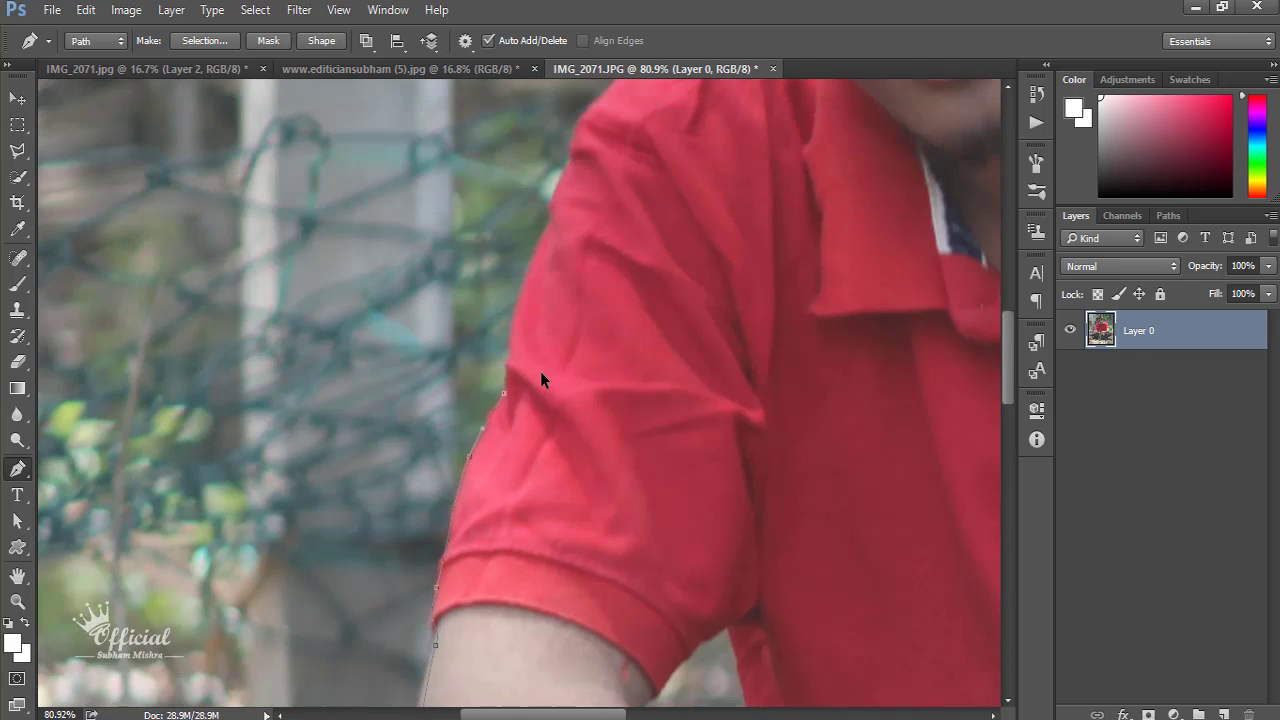
scroll(543, 377, up, 3)
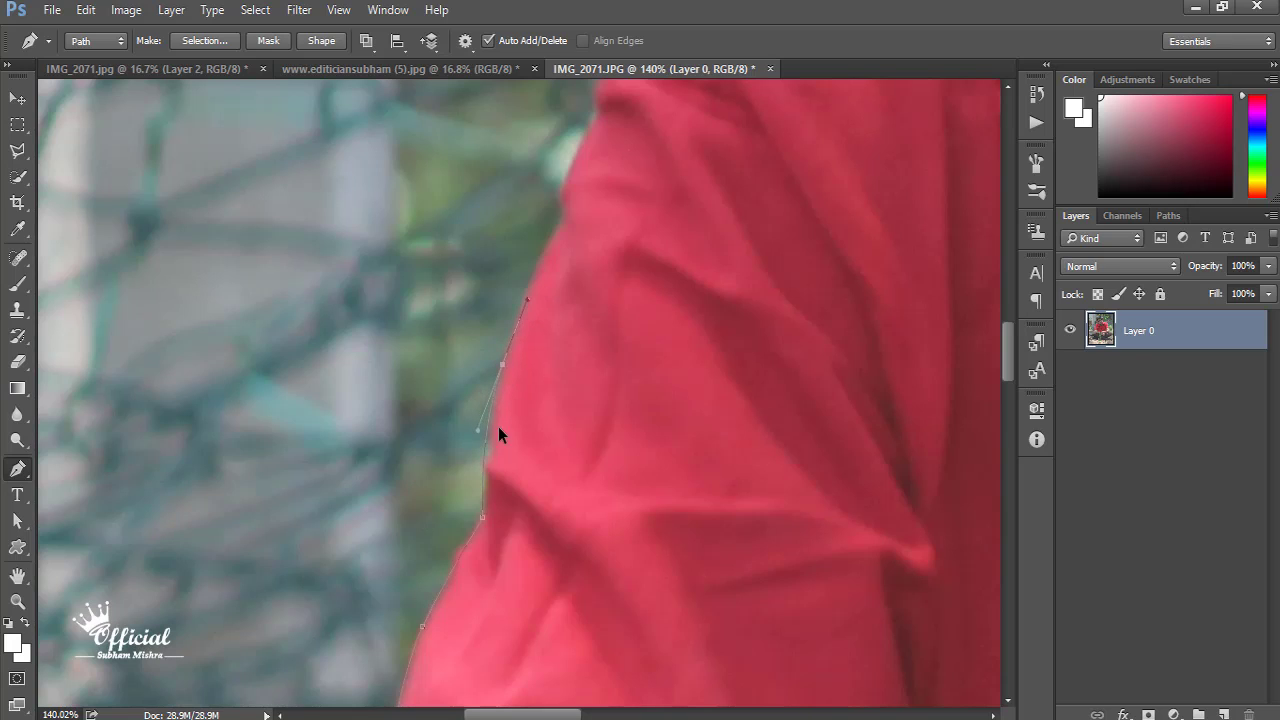
drag(495, 422, 501, 379)
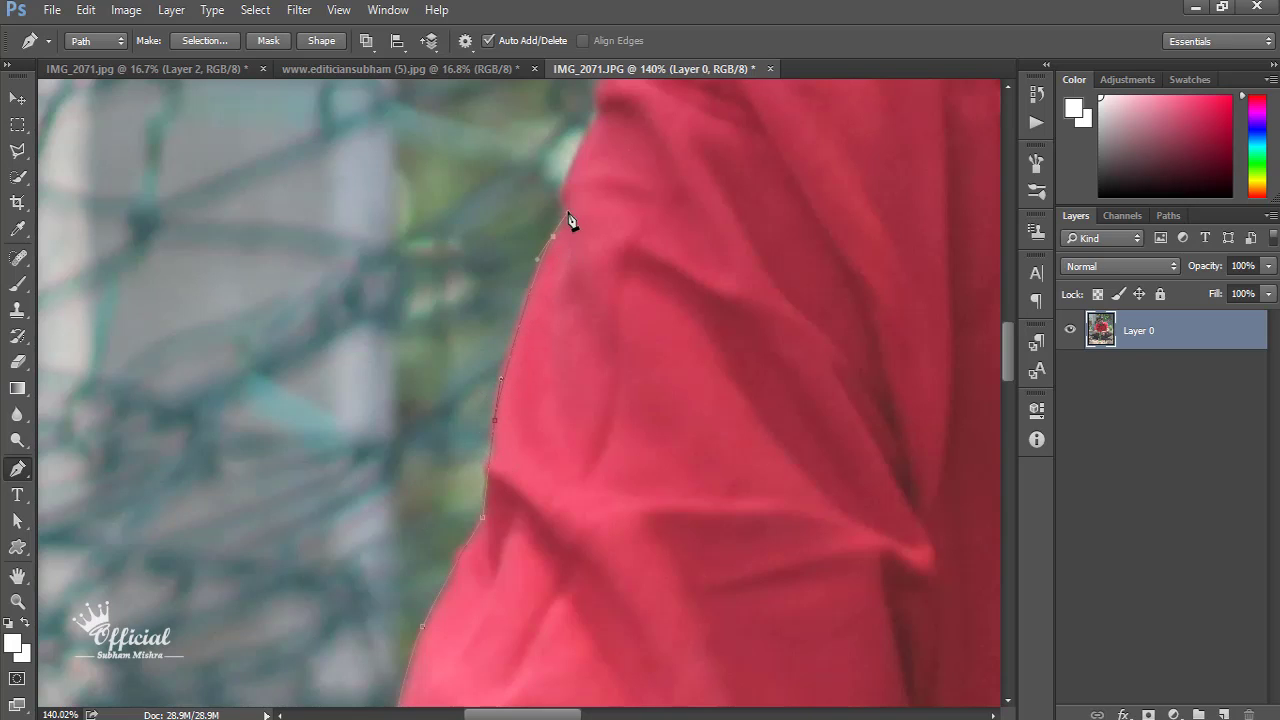
click(600, 116)
Step: Continue the path along the shoulder to where it meets the neck
scroll(605, 180, up, 2)
scroll(606, 240, up, 2)
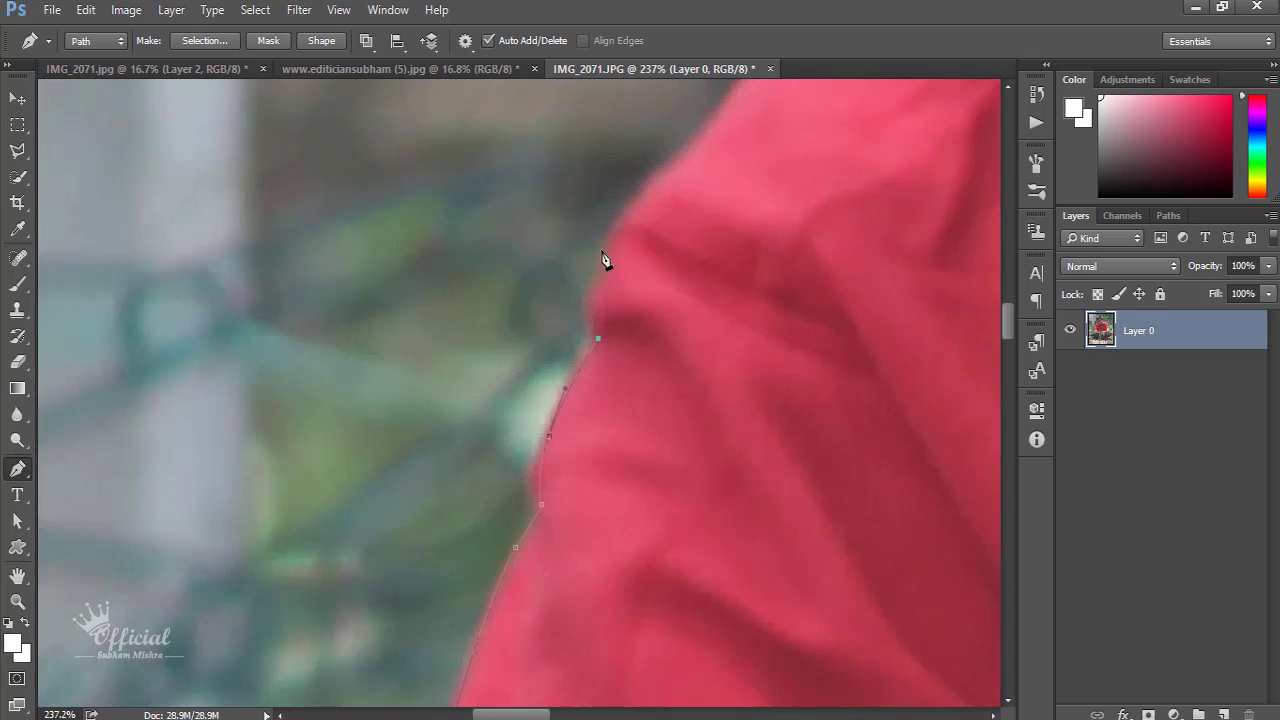
scroll(642, 190, down, 4)
scroll(663, 194, up, 1)
scroll(623, 234, up, 1)
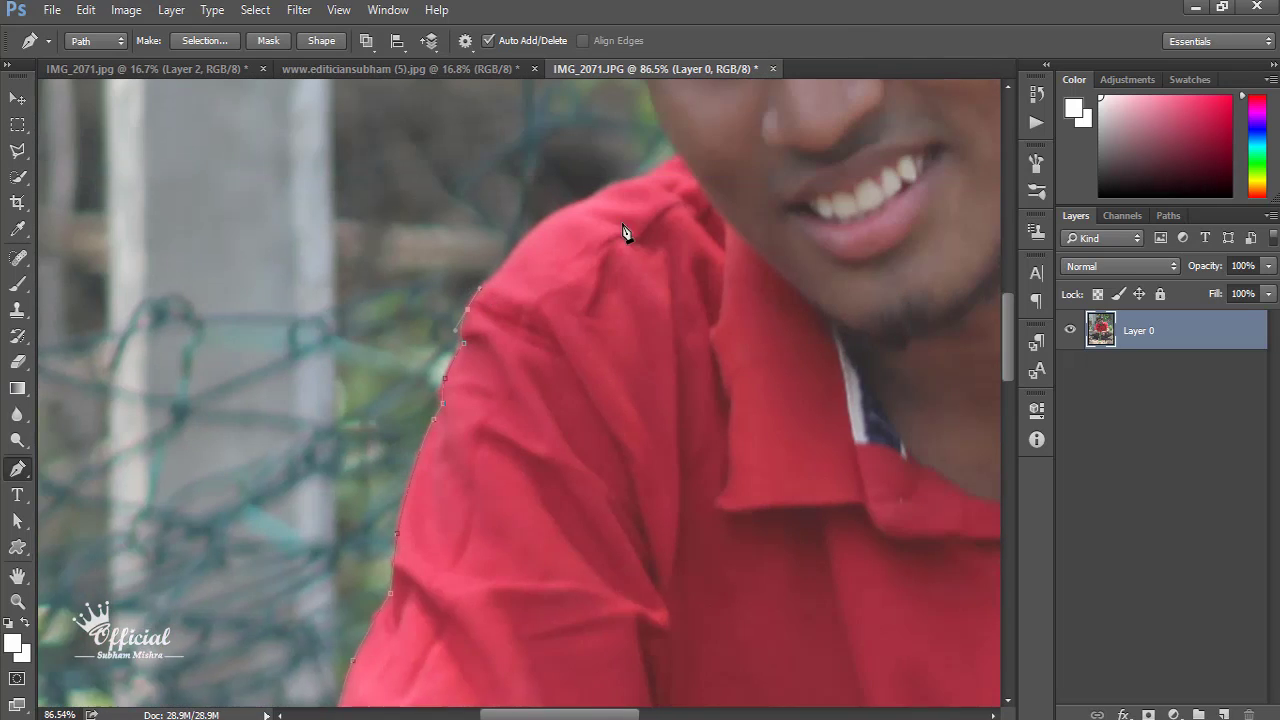
scroll(590, 290, up, 1)
drag(464, 400, 501, 356)
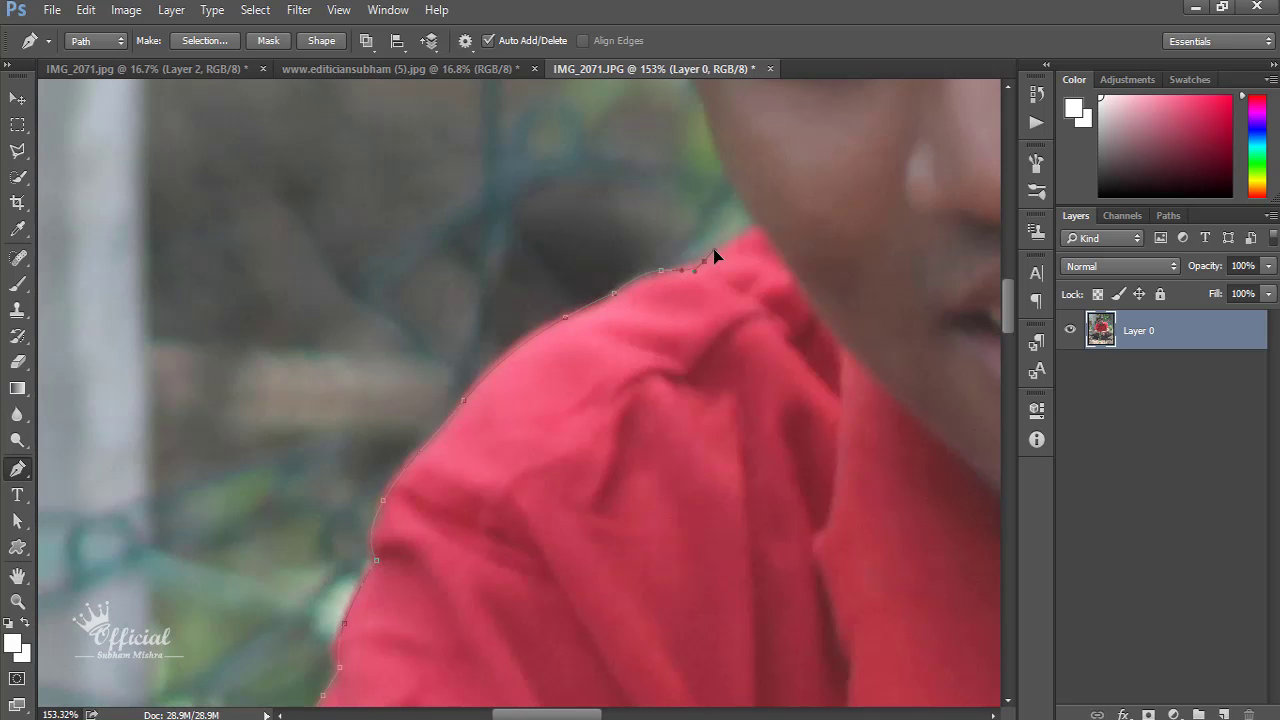
click(757, 232)
Step: Trace the path up the cheek line and curve it around the hair edge
scroll(743, 271, up, 2)
scroll(716, 364, up, 2)
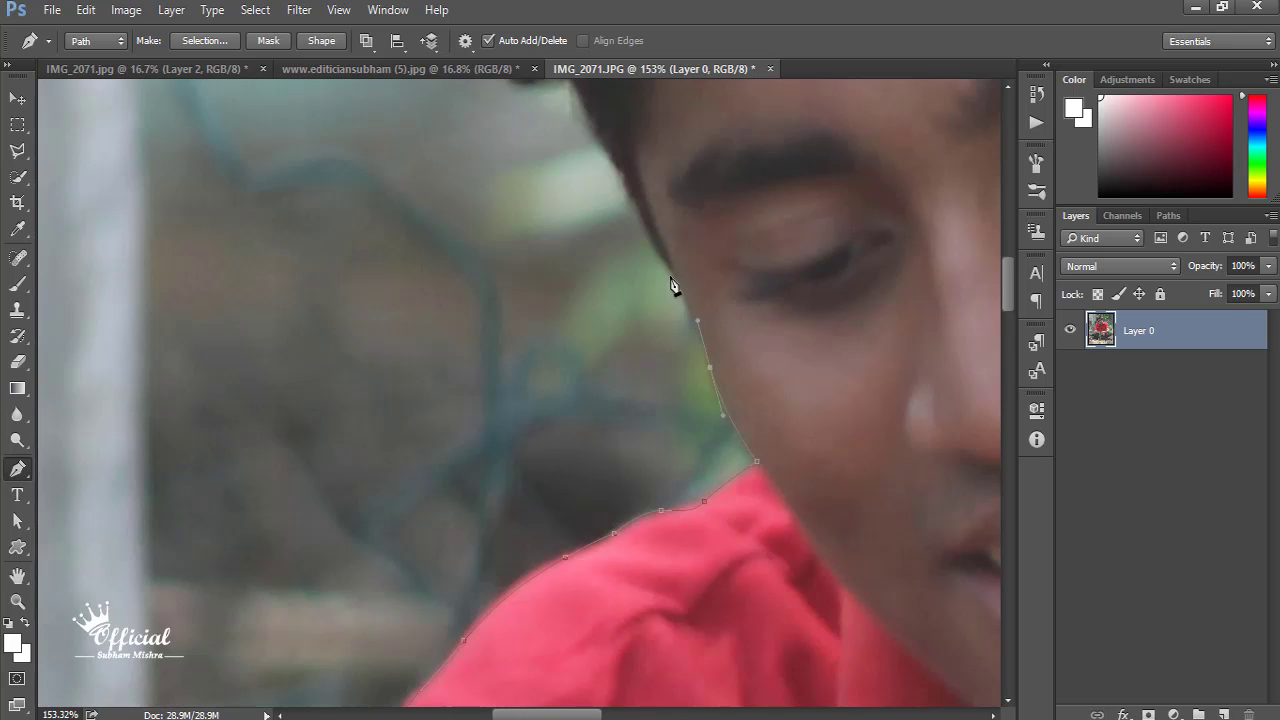
drag(665, 260, 650, 237)
scroll(603, 223, up, 2)
scroll(595, 300, up, 1)
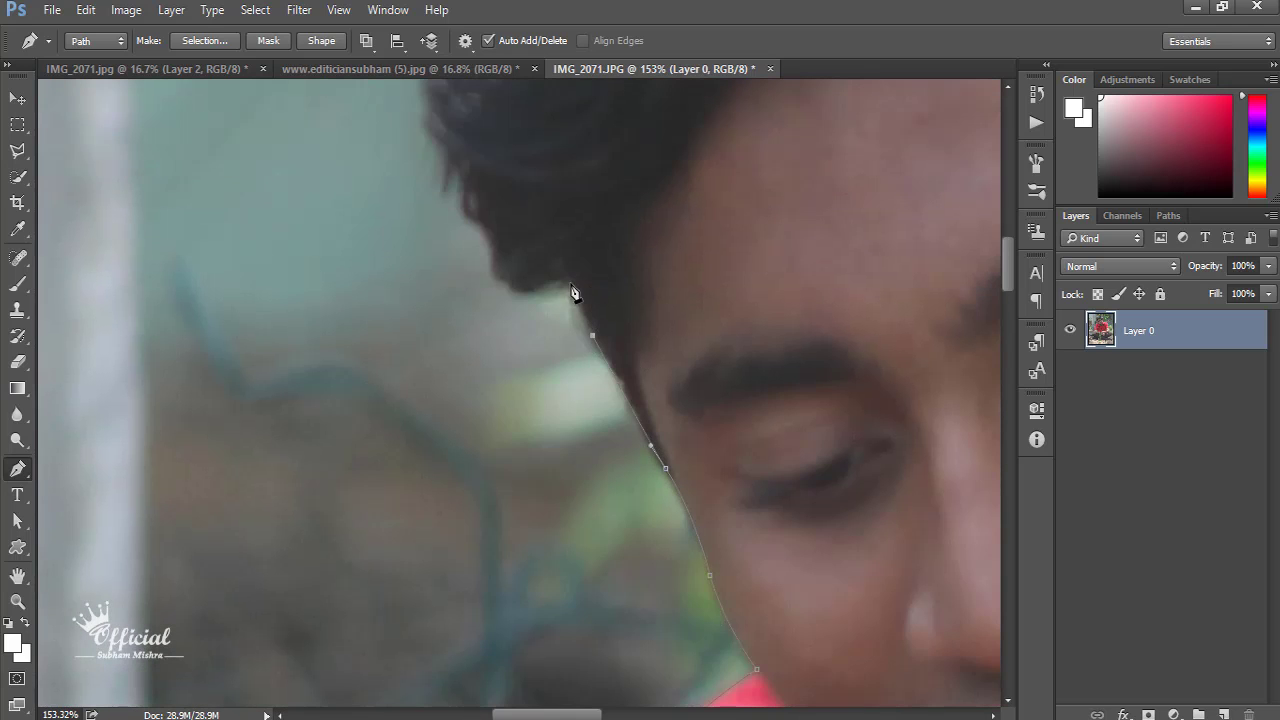
click(573, 292)
scroll(576, 360, up, 1)
scroll(540, 420, up, 1)
drag(484, 452, 468, 380)
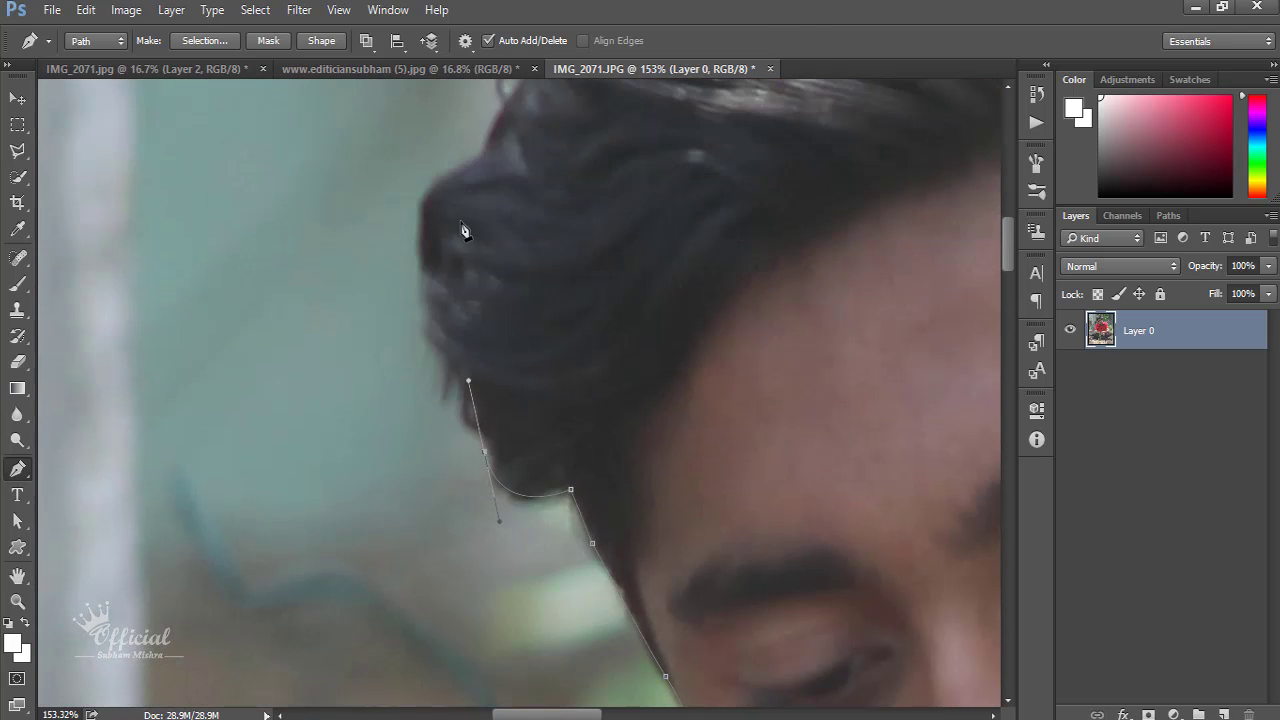
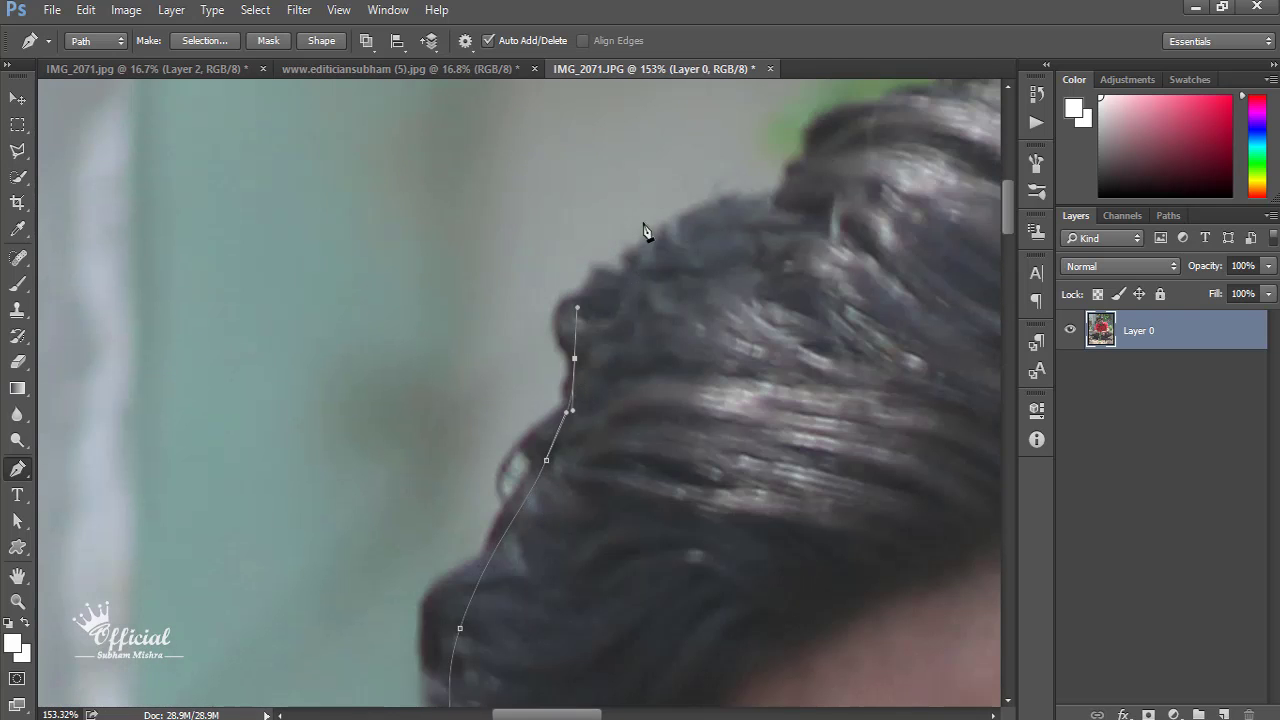
Step: Trace the pen path over the top of the man's hair and down its back
click(657, 243)
click(739, 205)
click(784, 196)
scroll(845, 110, down, 2)
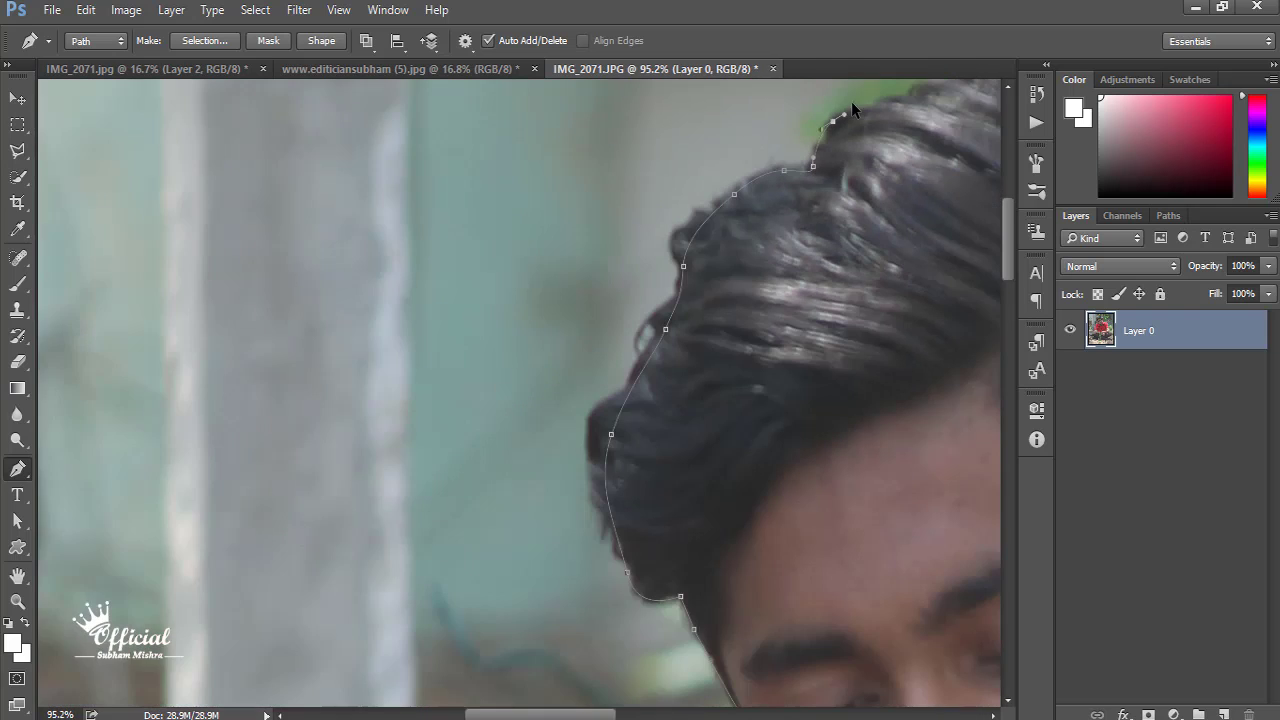
scroll(851, 101, down, 1)
scroll(600, 250, up, 1)
scroll(588, 216, up, 3)
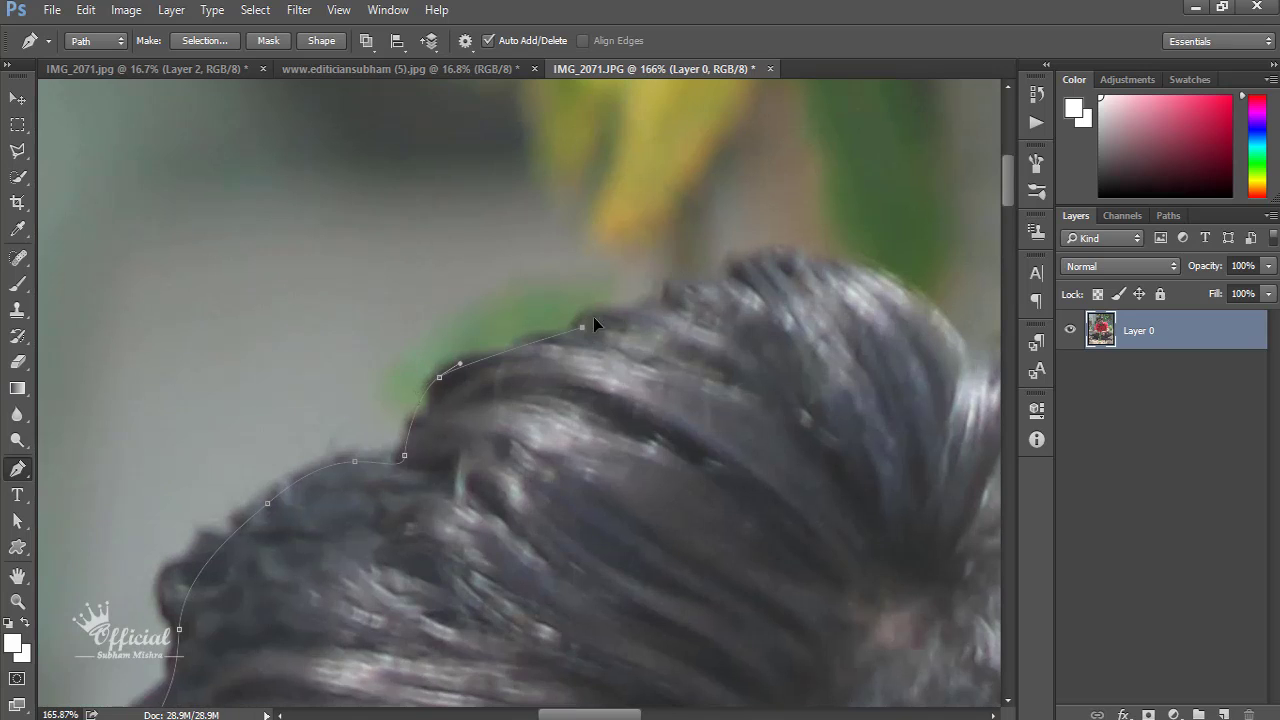
click(691, 290)
click(733, 274)
drag(763, 251, 791, 251)
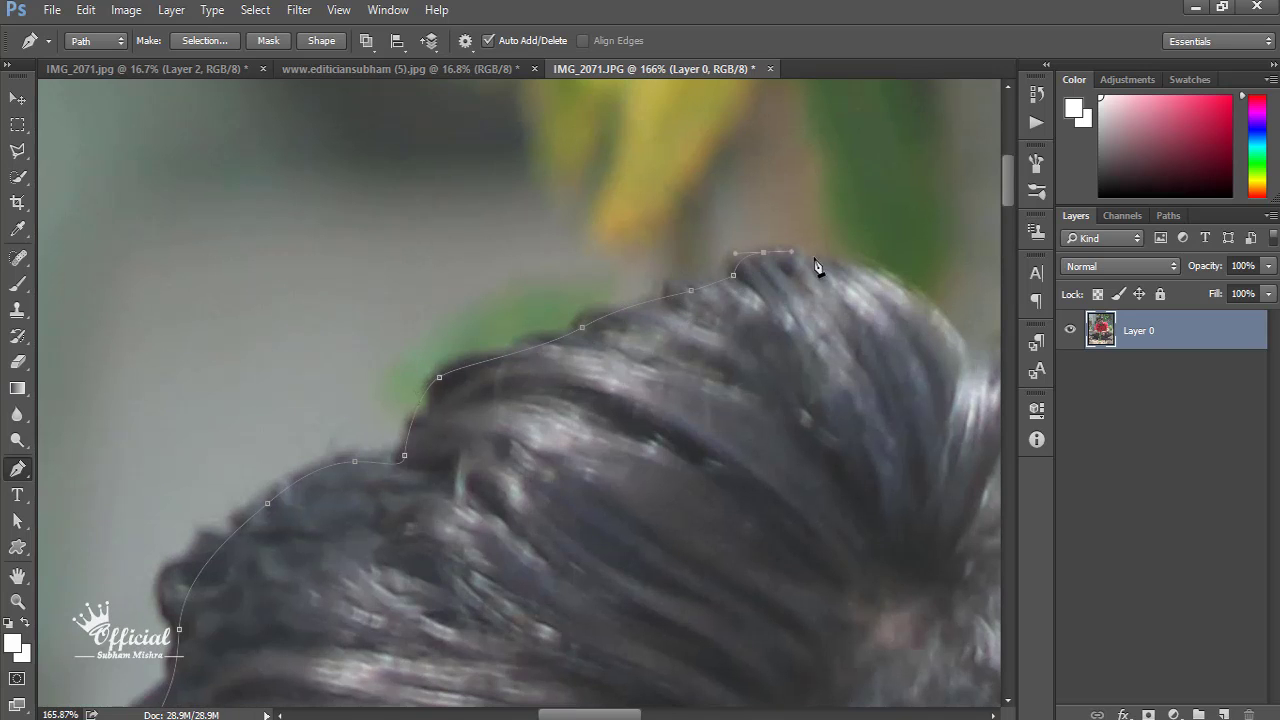
click(897, 288)
scroll(900, 300, right, 4)
mouse_move(759, 416)
mouse_down()
mouse_move(759, 463)
mouse_move(804, 544)
mouse_move(877, 618)
mouse_up()
Step: Continue the path down around the ear's edge toward the shirt collar
scroll(900, 590, down, 2)
scroll(920, 565, down, 1)
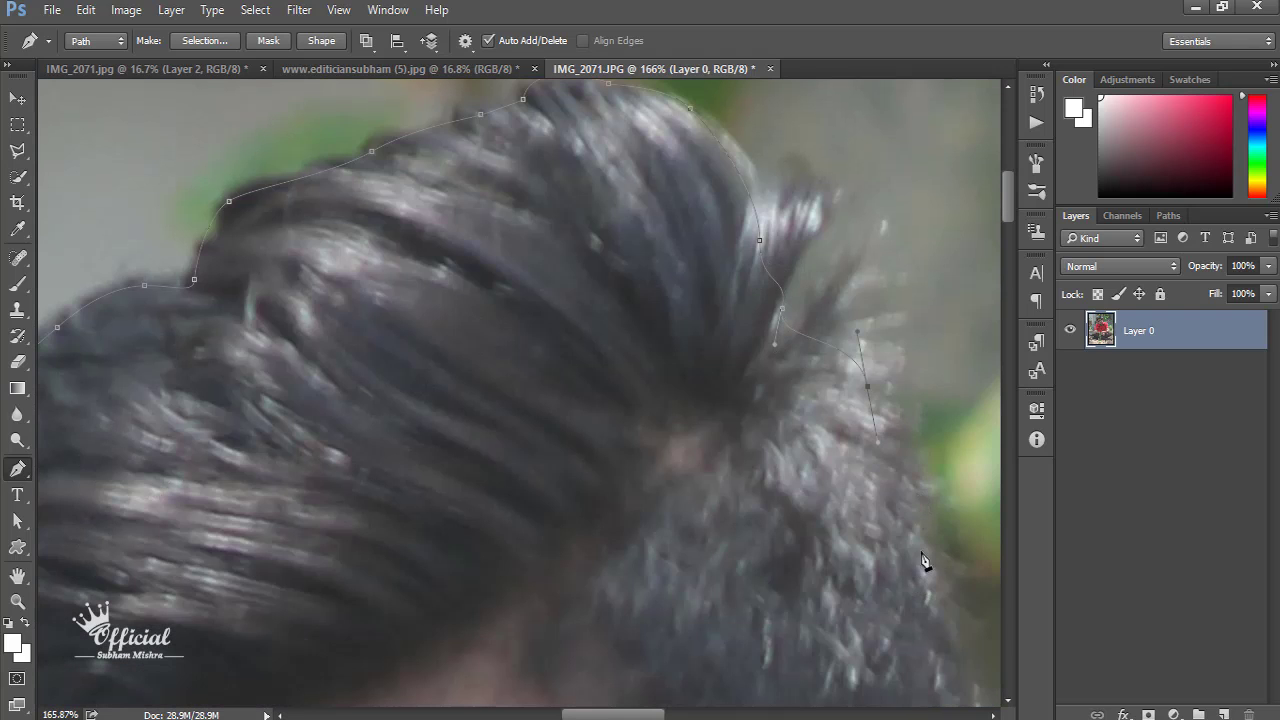
scroll(960, 647, down, 5)
scroll(880, 600, up, 2)
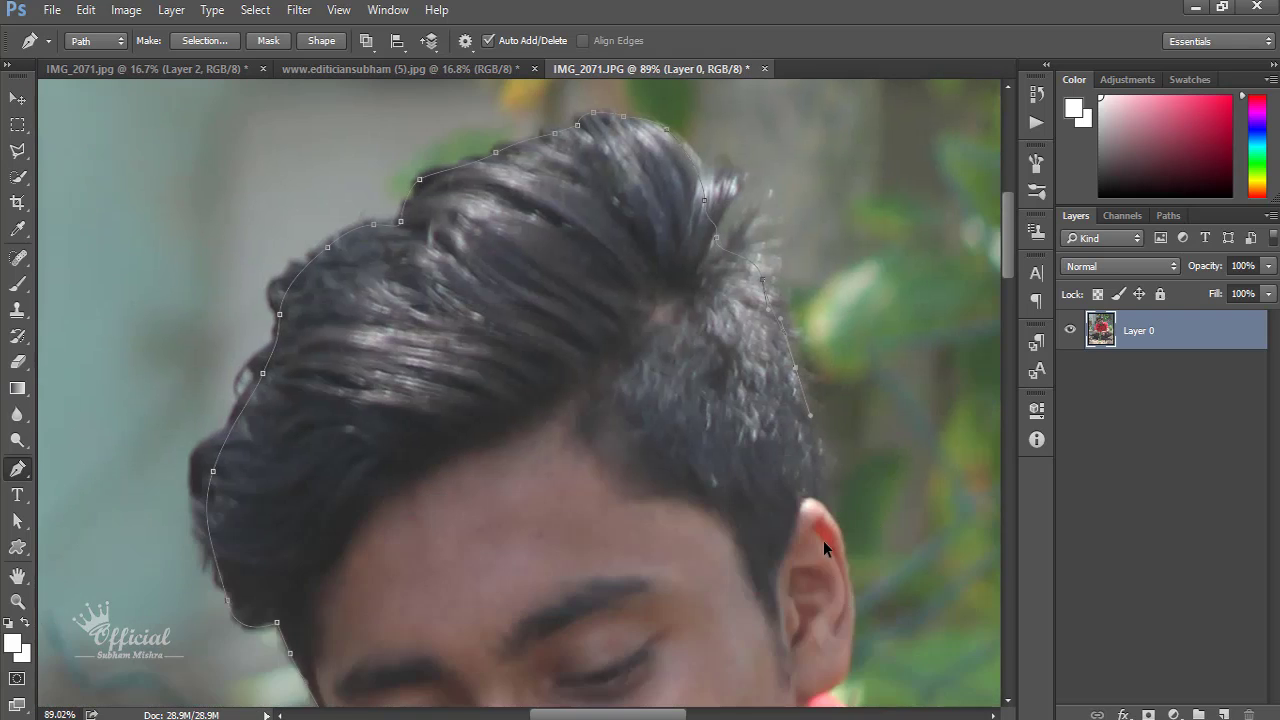
scroll(823, 540, up, 4)
scroll(838, 492, down, 2)
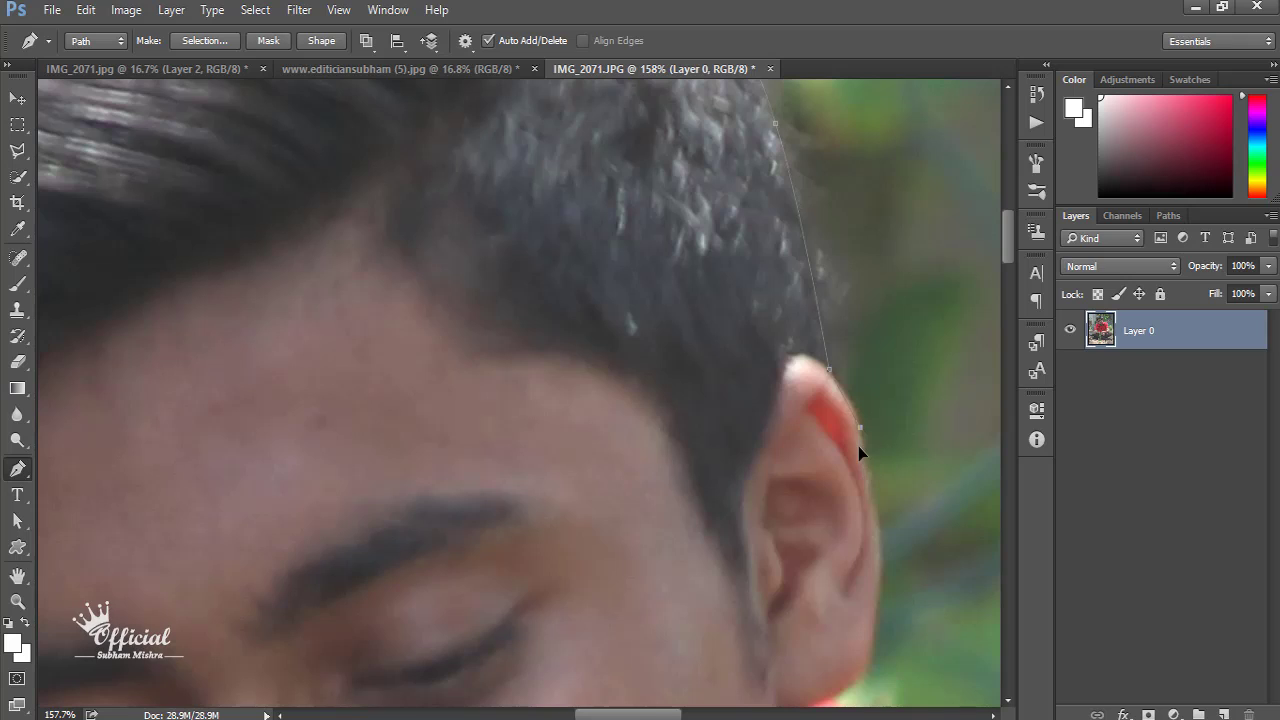
drag(876, 531, 877, 555)
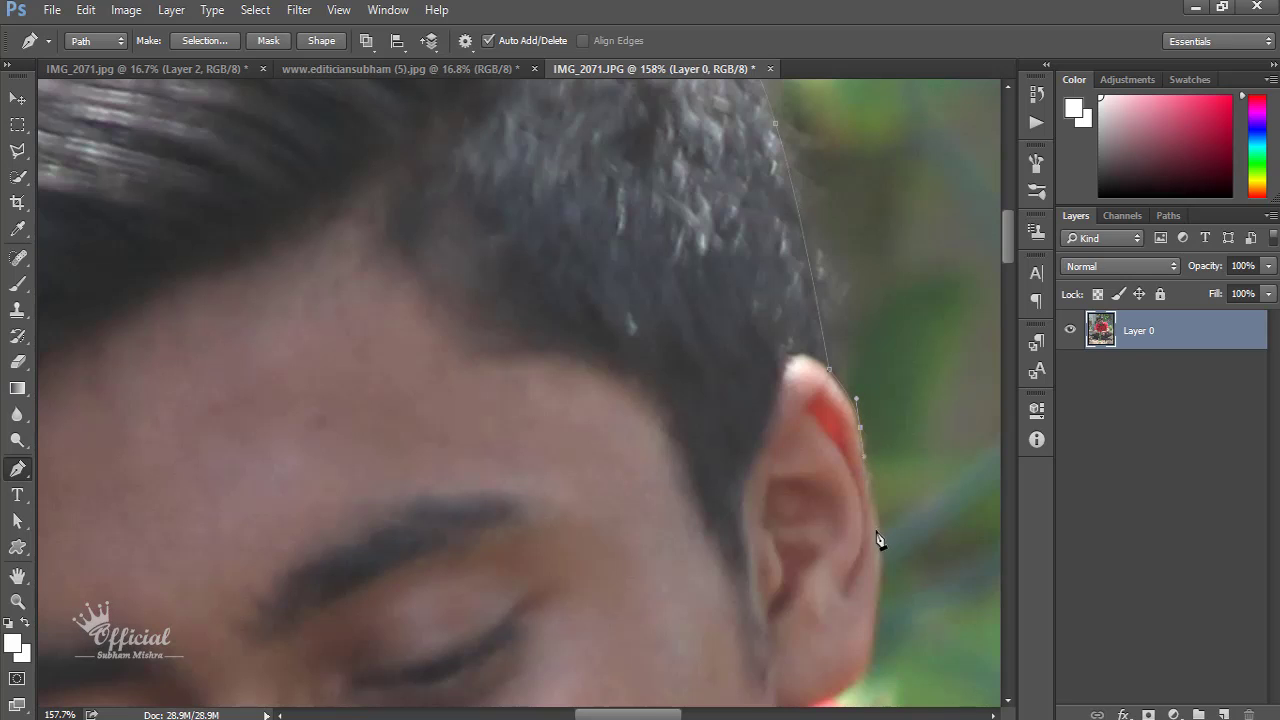
click(871, 631)
scroll(866, 625, down, 2)
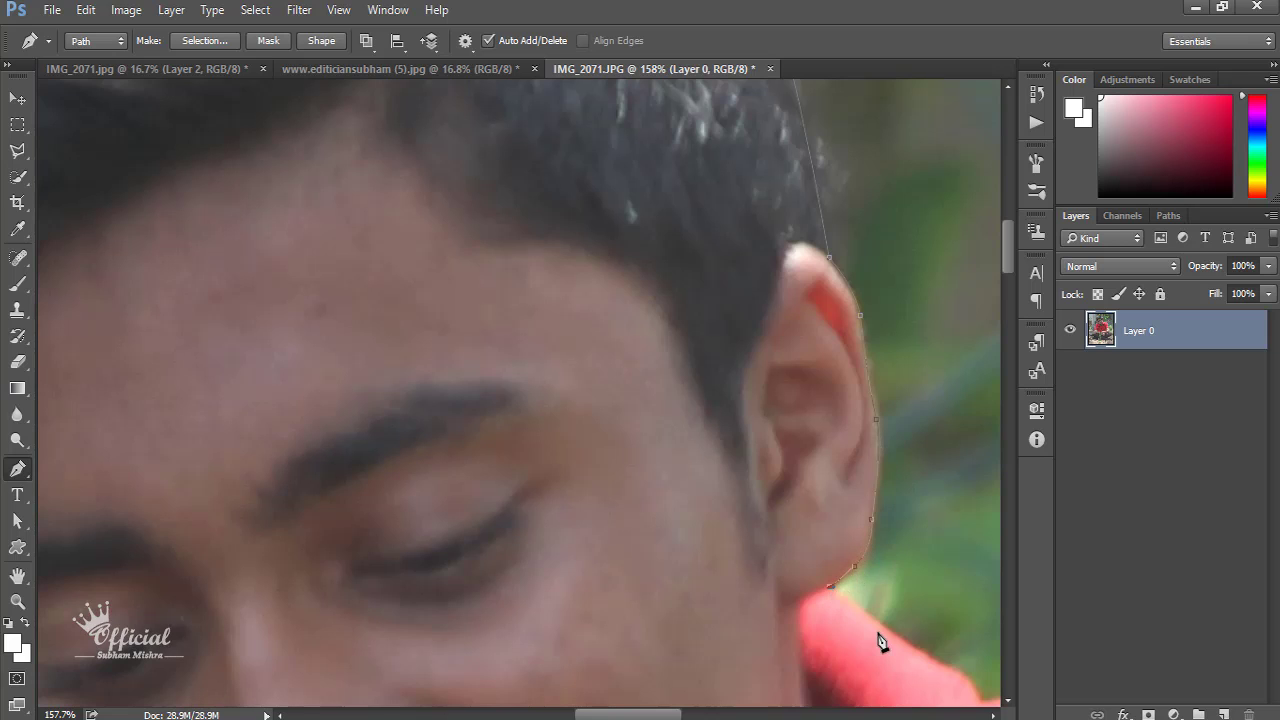
scroll(905, 647, down, 3)
scroll(934, 620, up, 1)
Step: Extend the path from the neck along the red shirt's shoulder
scroll(794, 563, up, 1)
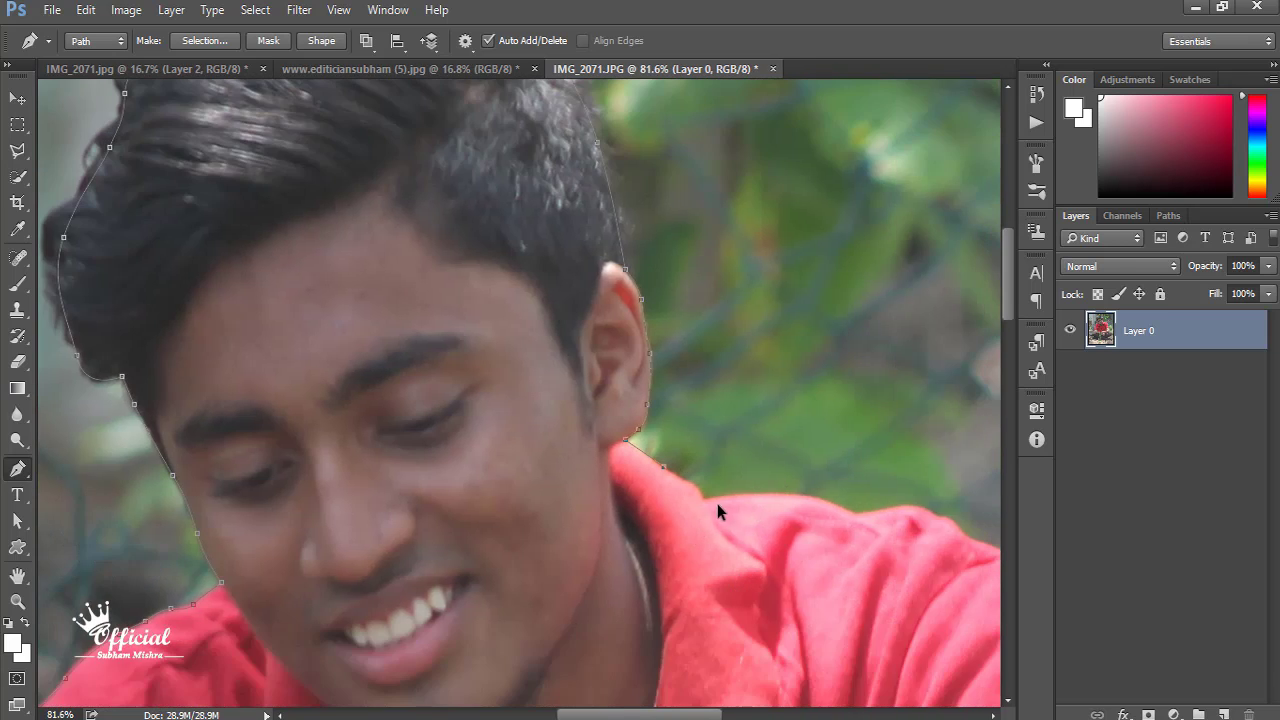
scroll(714, 509, up, 1)
click(701, 503)
drag(835, 494, 872, 500)
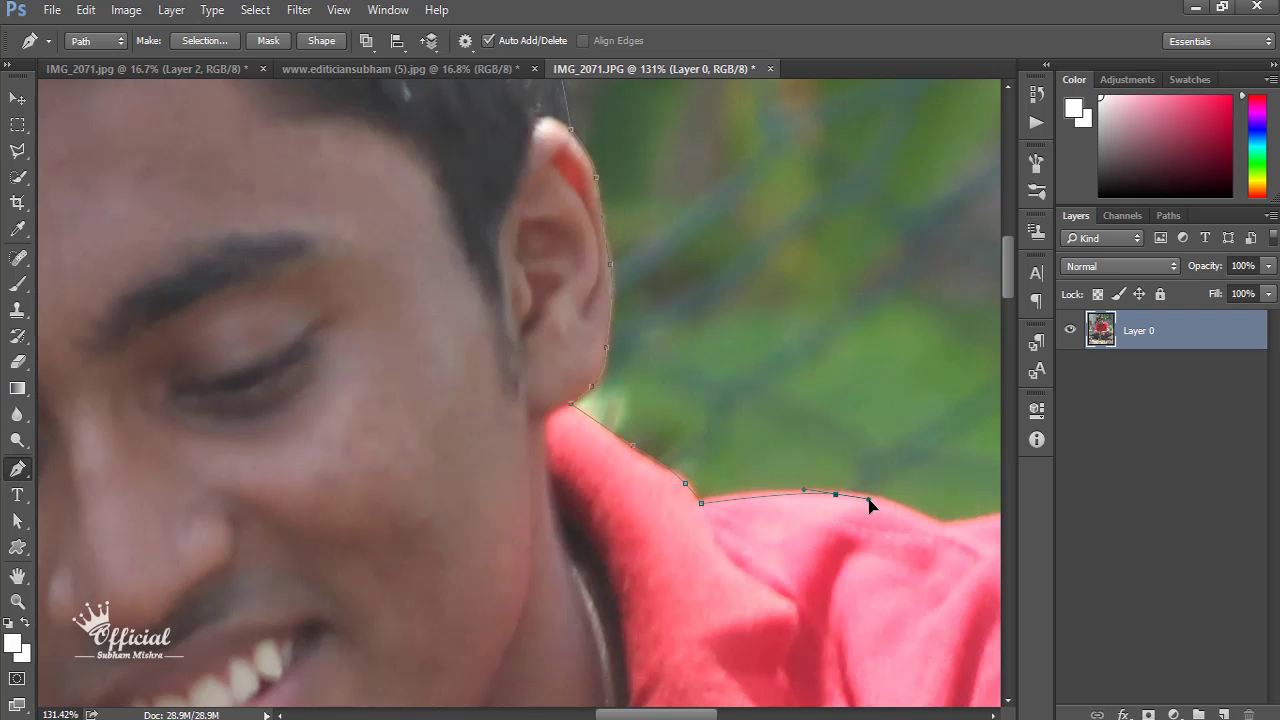
click(949, 524)
scroll(945, 513, down, 1)
scroll(943, 506, down, 2)
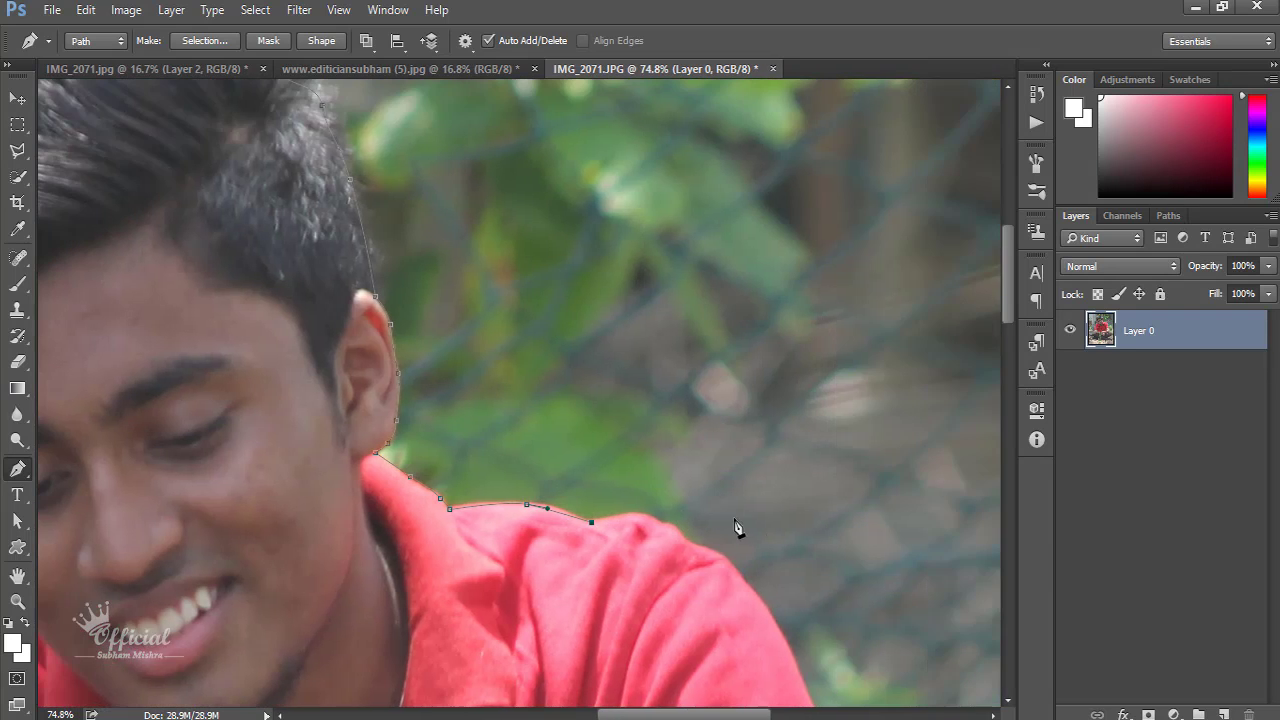
scroll(737, 526, up, 2)
drag(653, 437, 698, 463)
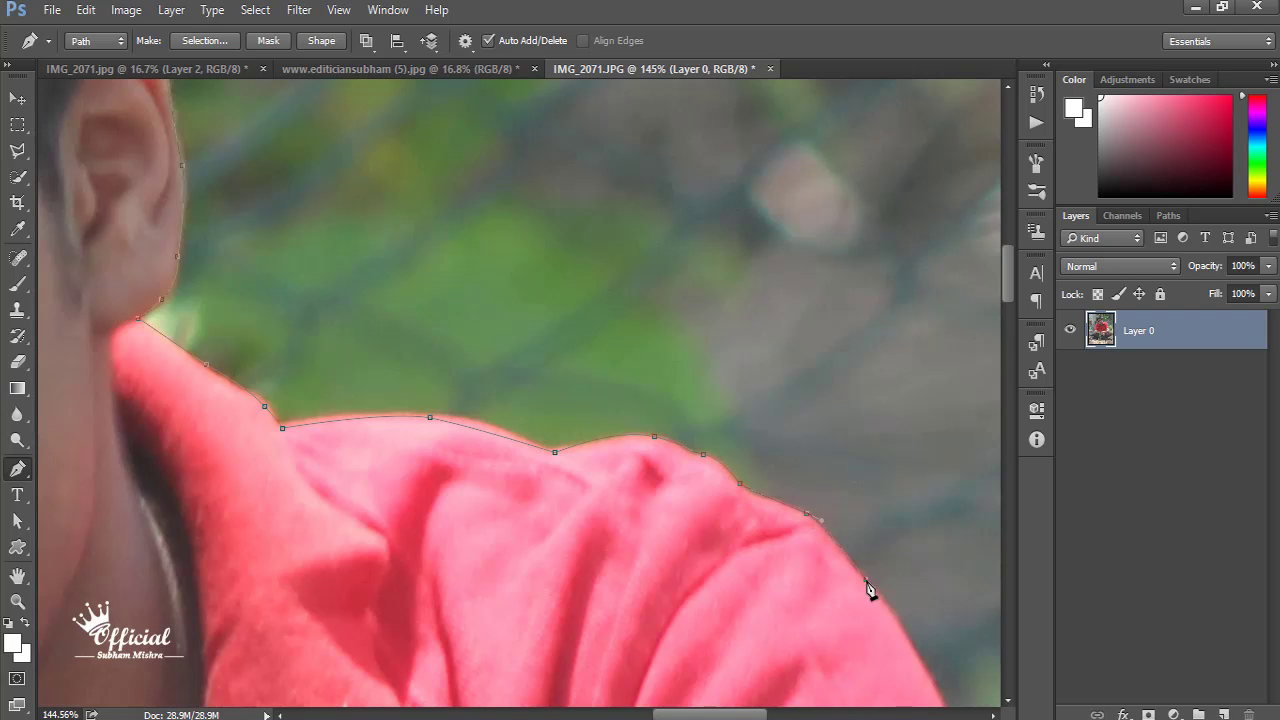
scroll(869, 590, down, 2)
scroll(871, 591, down, 2)
scroll(894, 451, up, 2)
Step: Trace down the shirt's outer edge, undoing misplaced anchors and re-placing them with a curve
click(714, 210)
click(779, 335)
click(806, 383)
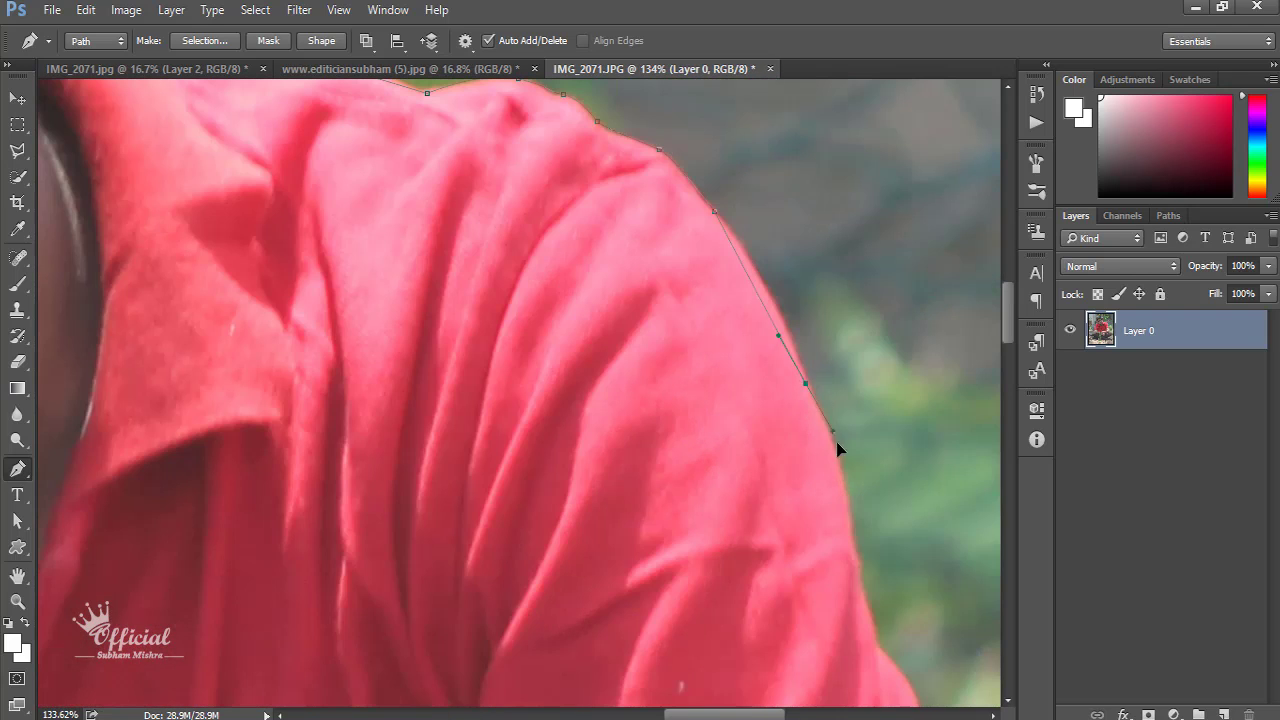
key(ctrl+alt+z)
key(ctrl+alt+z)
key(ctrl+alt+z)
click(815, 408)
drag(829, 440, 850, 518)
scroll(863, 585, down, 3)
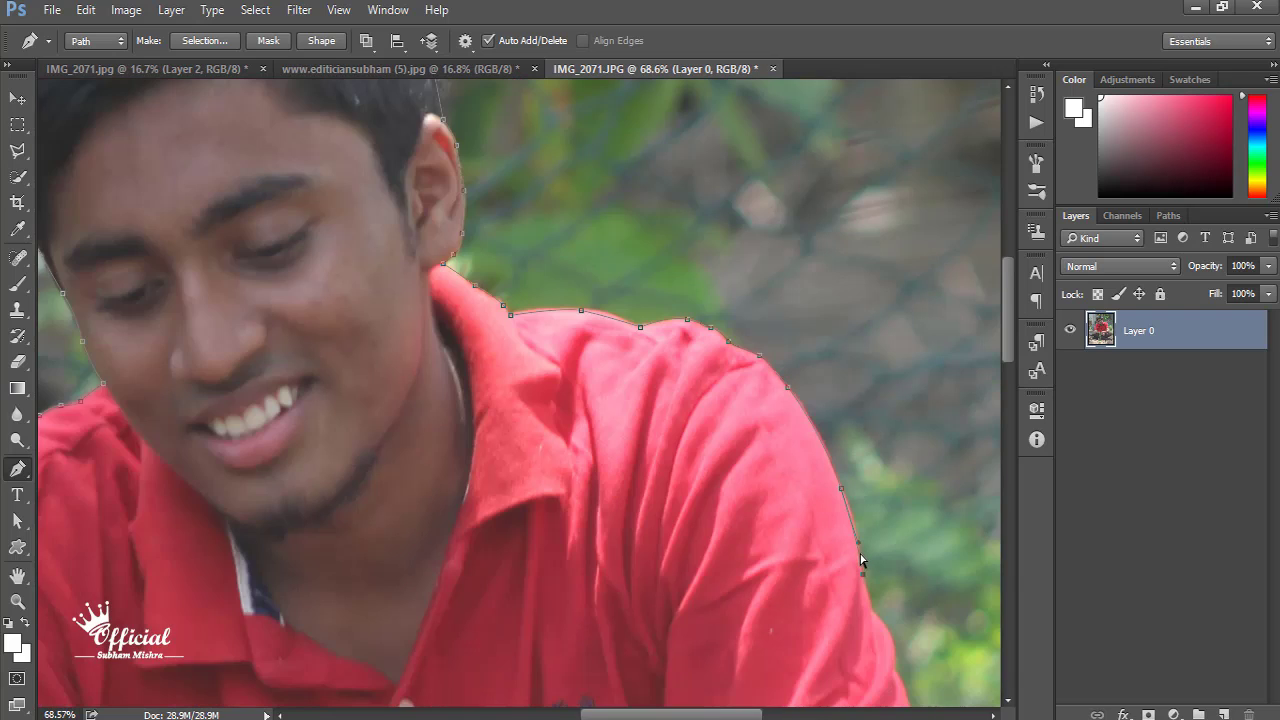
scroll(757, 586, up, 1)
scroll(694, 409, up, 1)
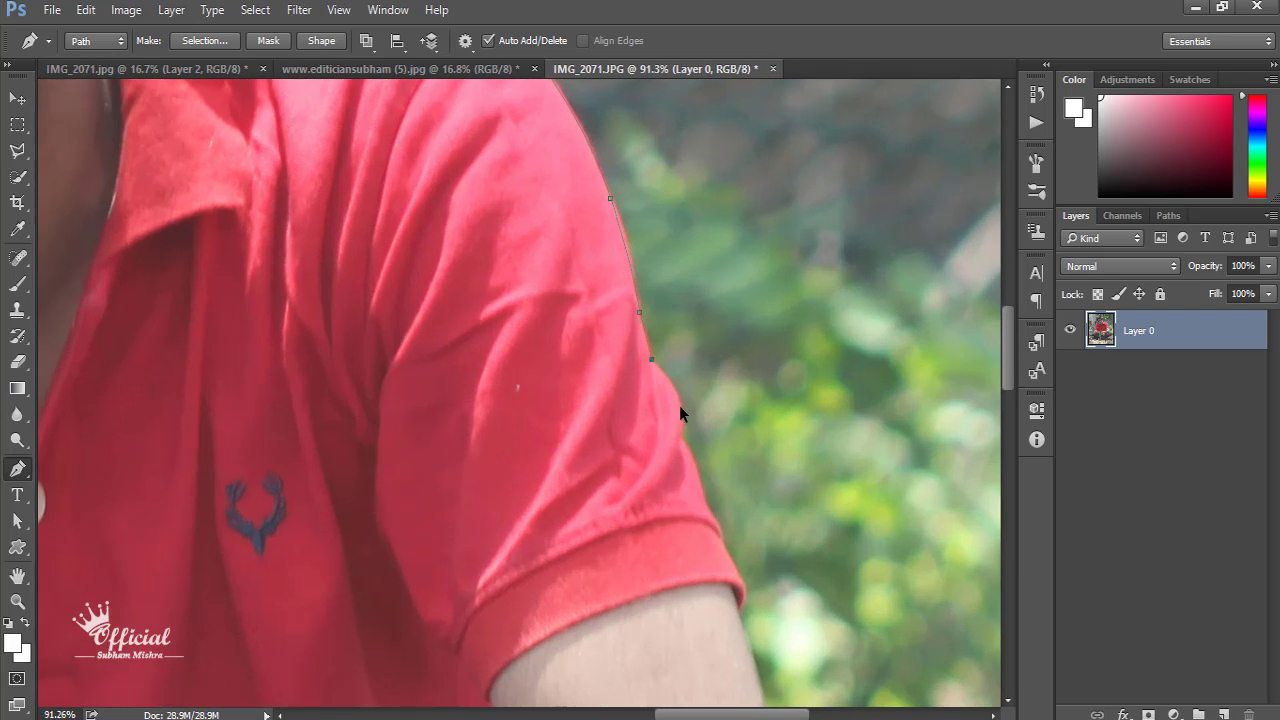
scroll(679, 405, up, 2)
Step: Outline the sleeve edge down to its corner and hem
drag(681, 405, 691, 451)
click(686, 462)
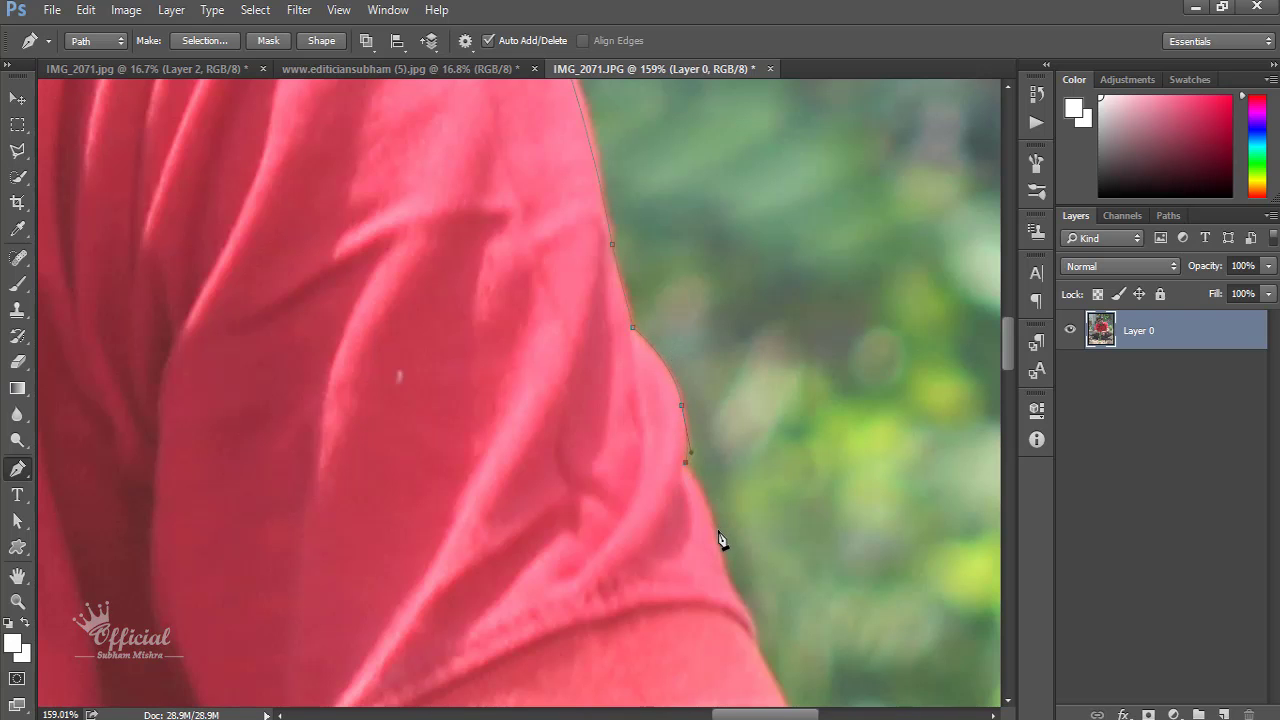
scroll(731, 595, down, 2)
scroll(737, 549, up, 3)
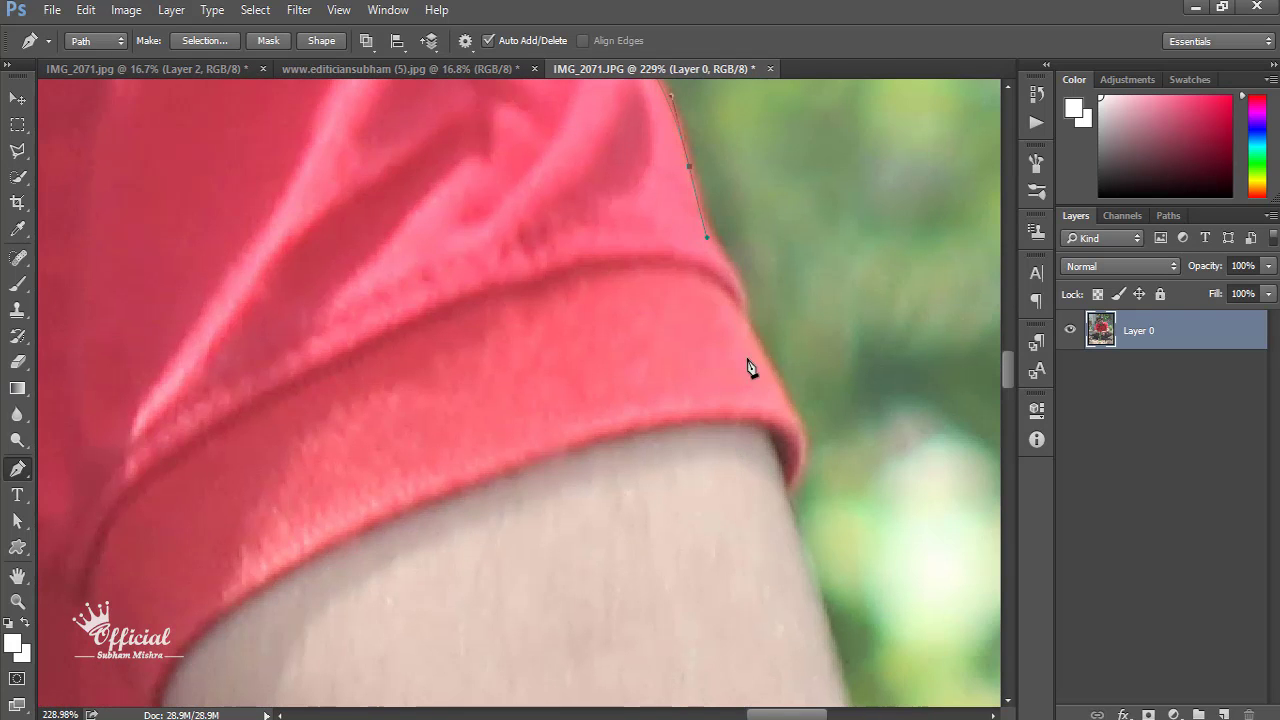
click(795, 425)
click(793, 495)
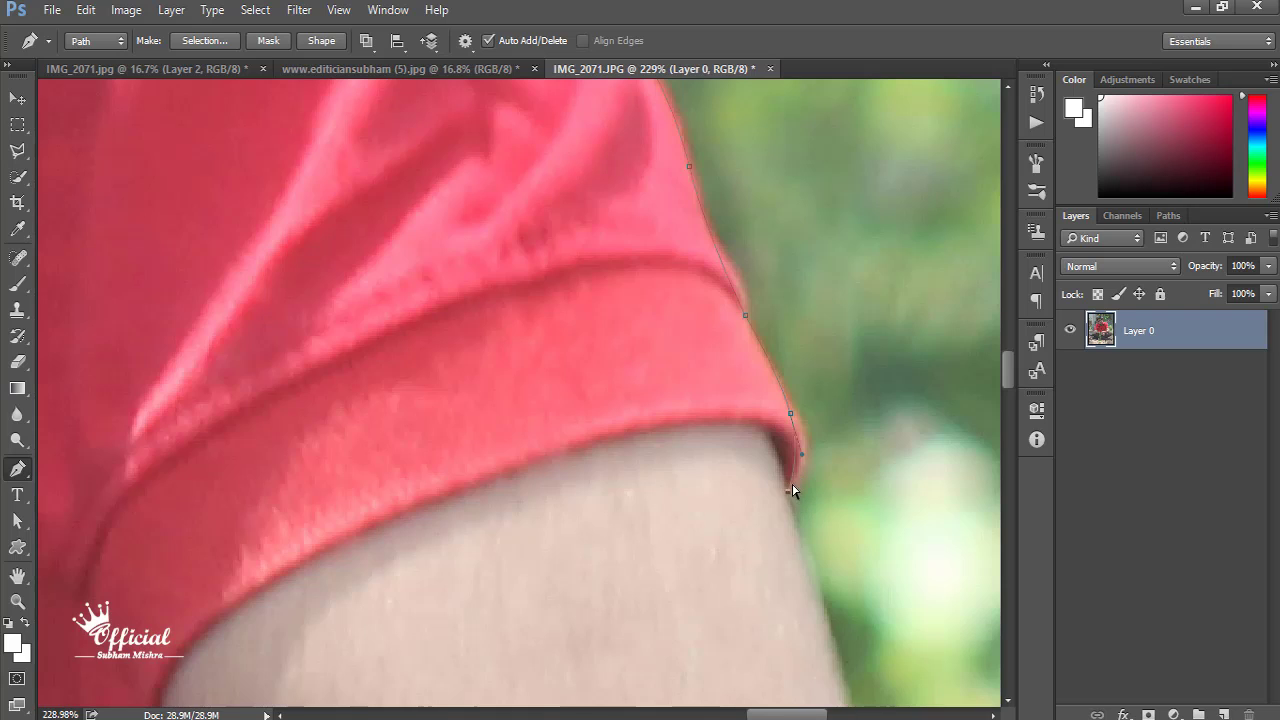
Step: Continue the path along the arm's outer edge toward the knee
scroll(800, 500, down, 2)
click(839, 555)
scroll(843, 566, down, 2)
scroll(869, 512, down, 4)
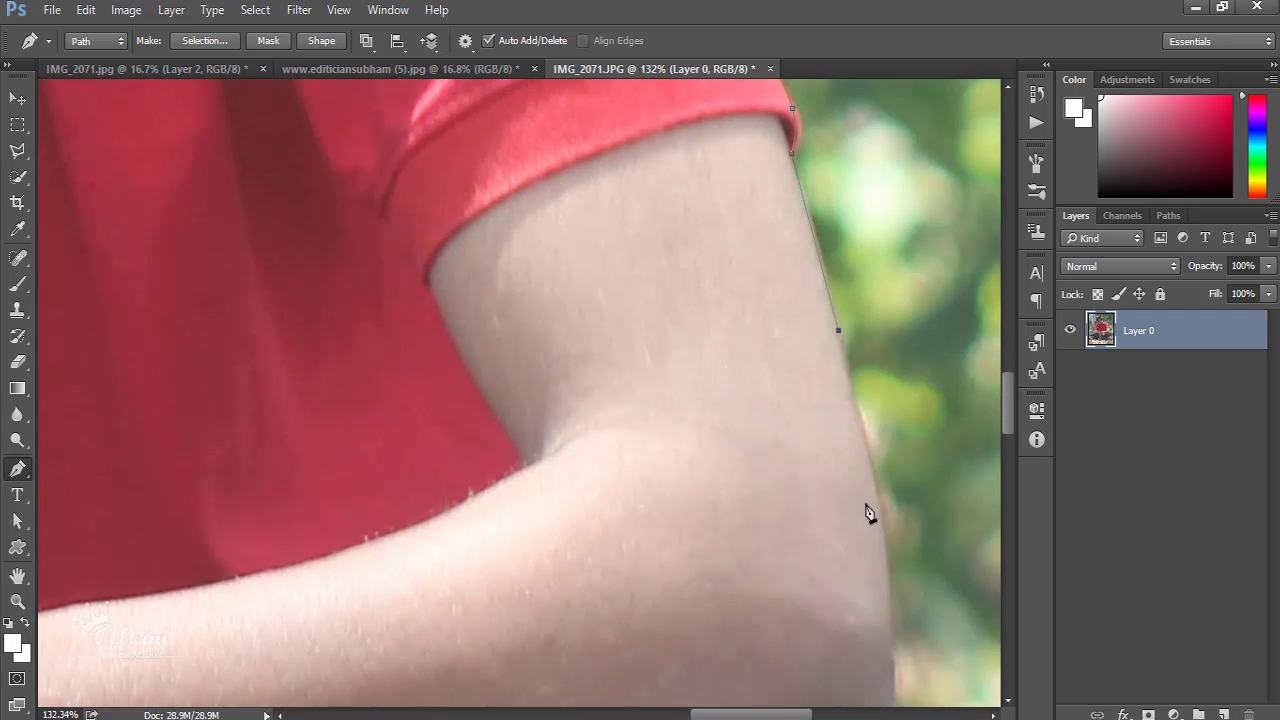
drag(882, 530, 883, 557)
click(889, 576)
scroll(893, 560, down, 3)
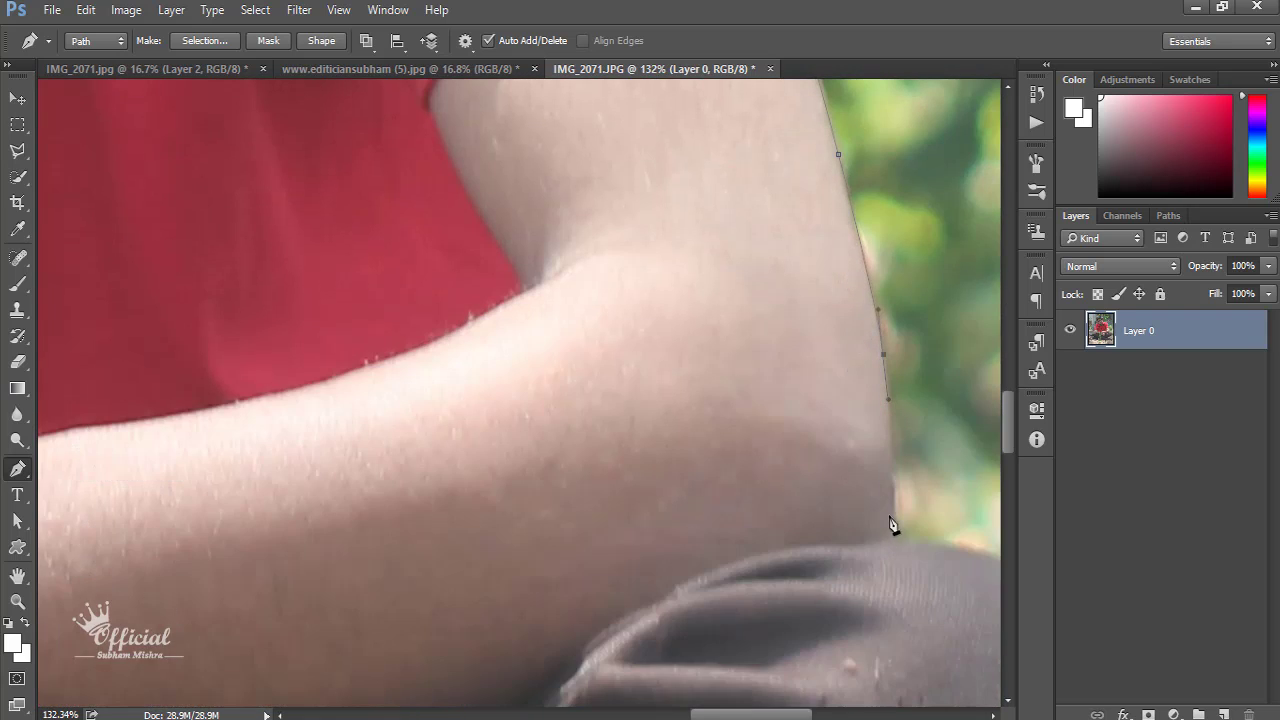
scroll(890, 525, down, 5)
Step: Curve the path around the knee down to where it meets the shoe
scroll(826, 466, up, 2)
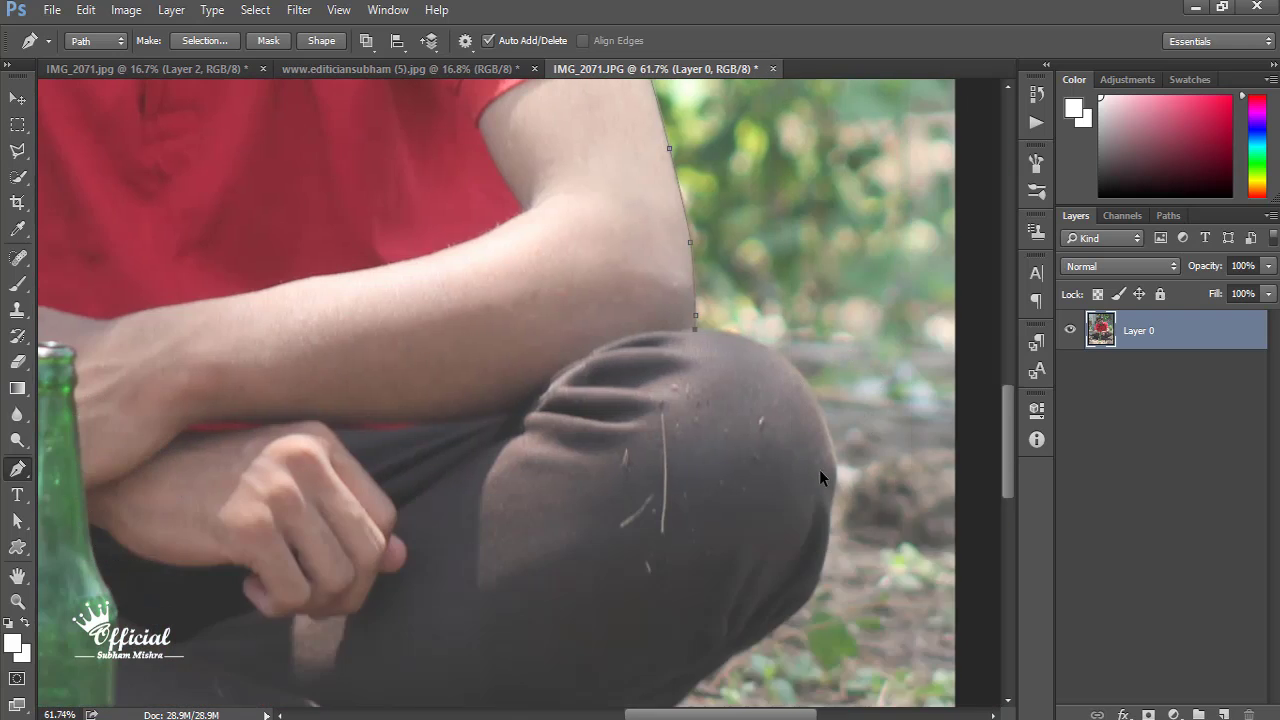
scroll(822, 420, up, 3)
drag(820, 364, 868, 507)
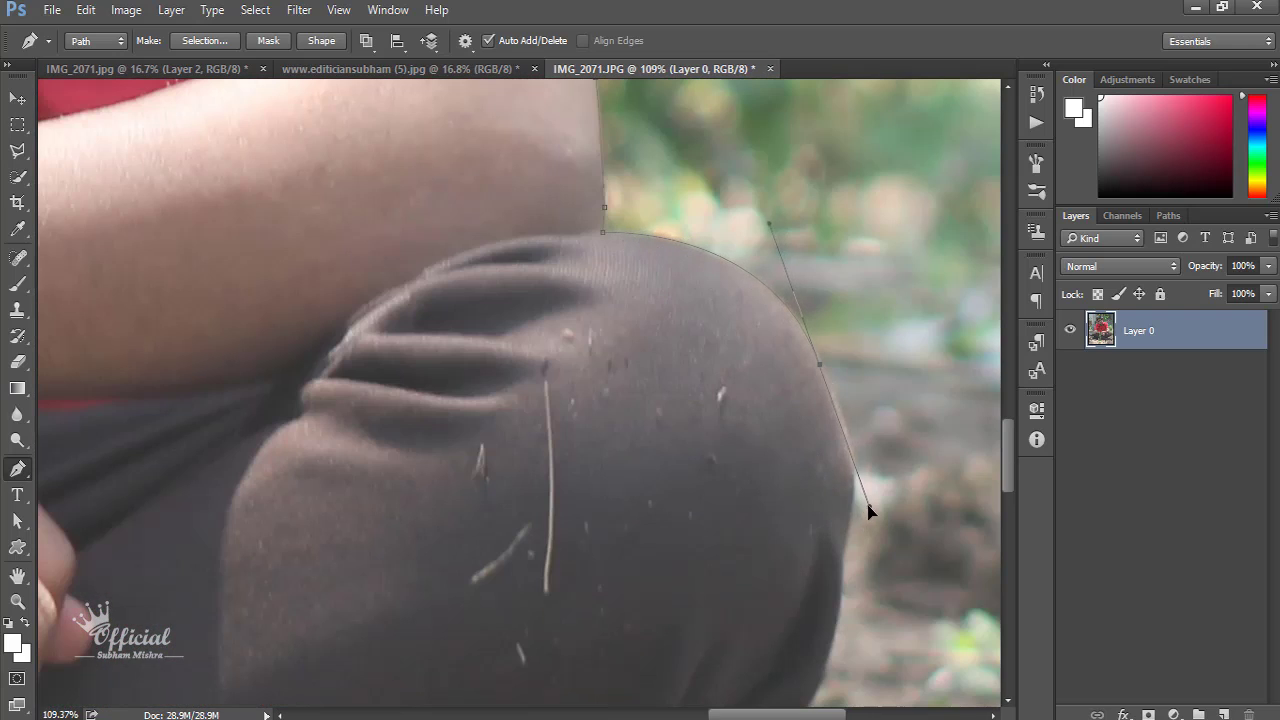
click(842, 555)
drag(822, 677, 812, 700)
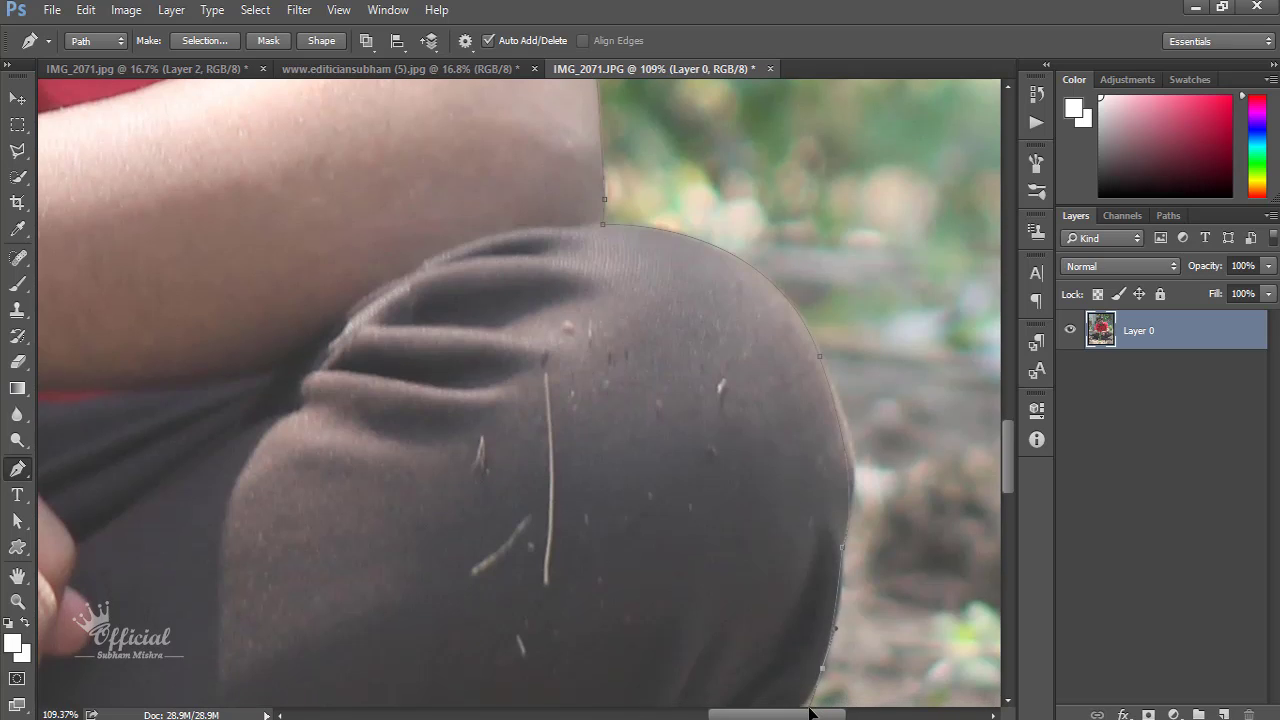
scroll(811, 694, down, 5)
click(706, 547)
scroll(700, 570, down, 2)
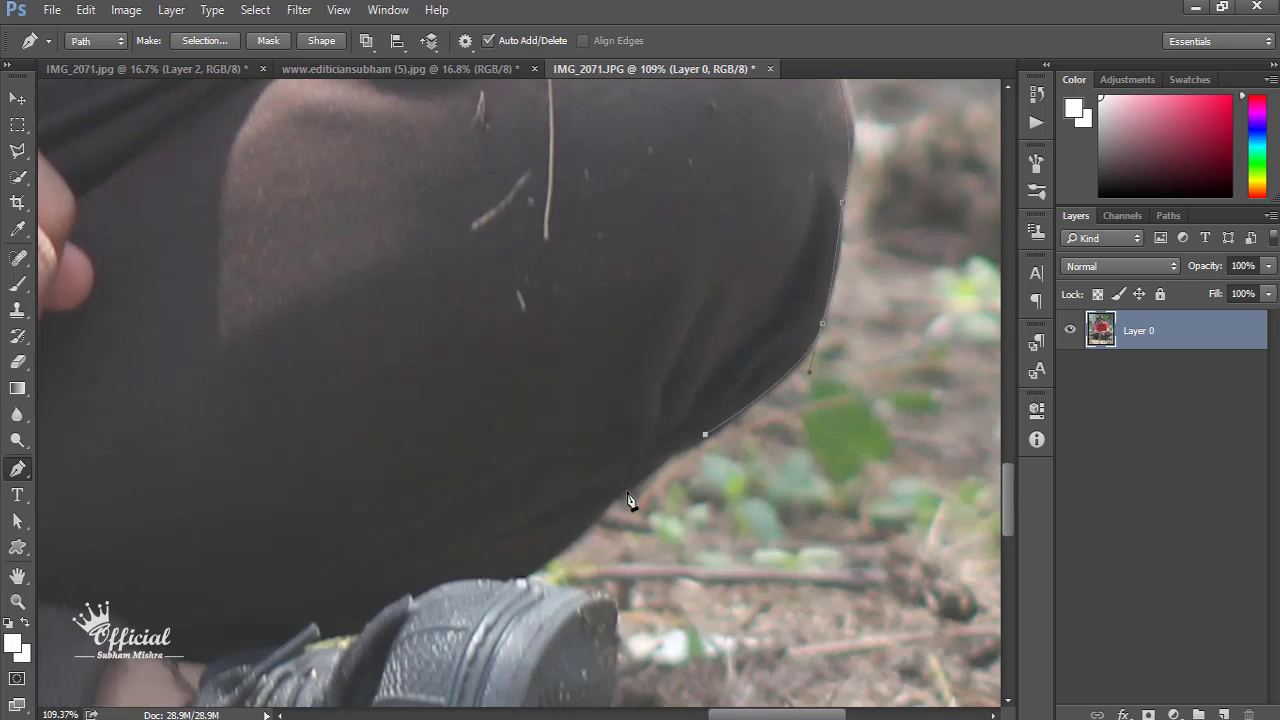
click(523, 574)
scroll(529, 571, down, 2)
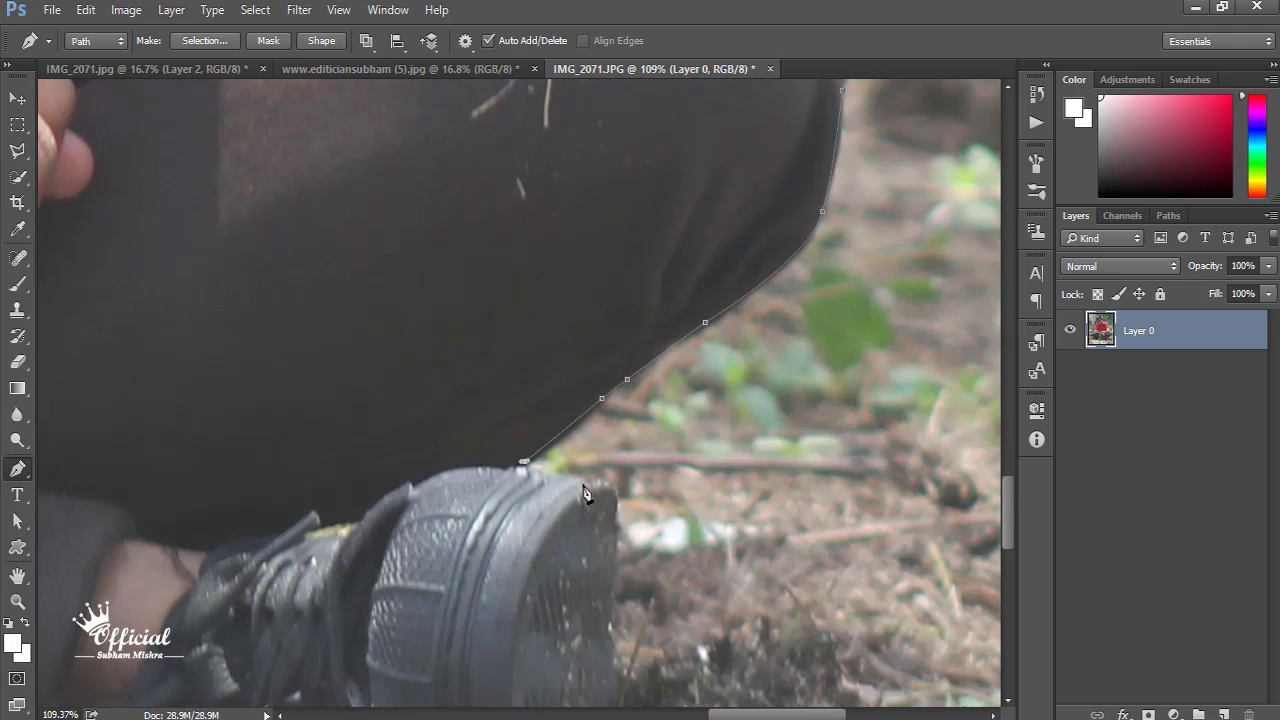
drag(594, 490, 580, 485)
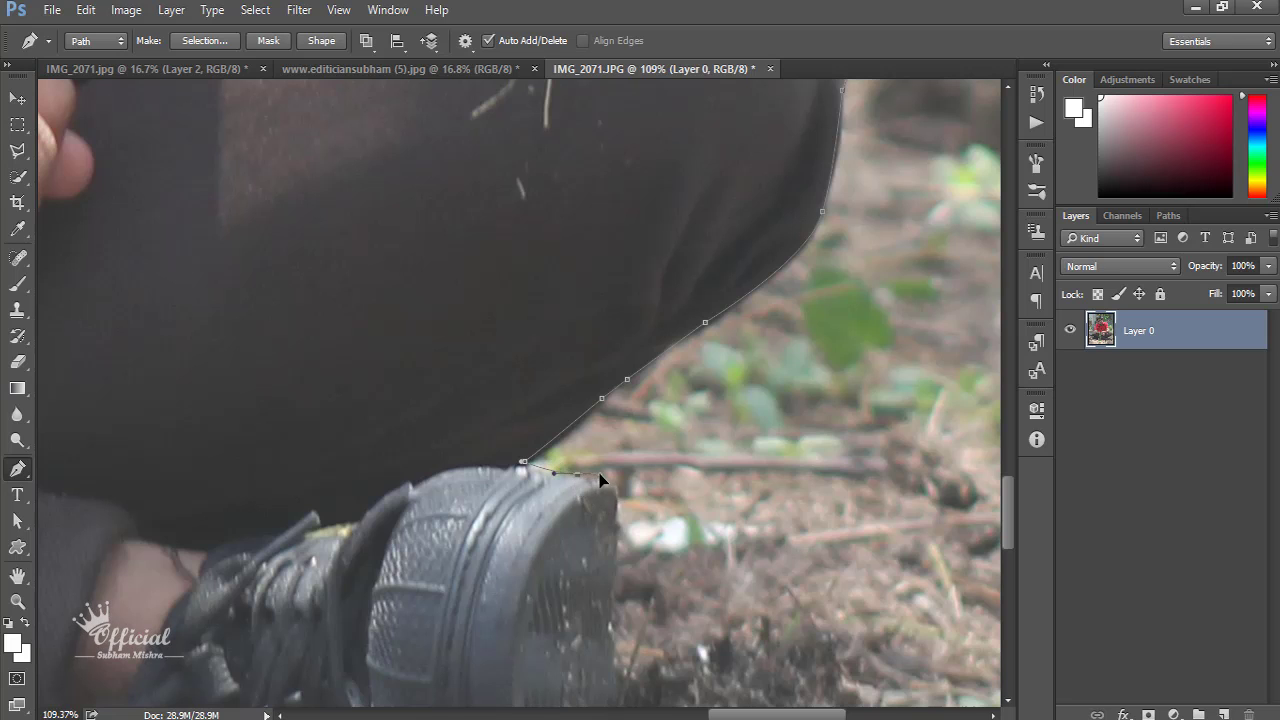
scroll(637, 565, down, 2)
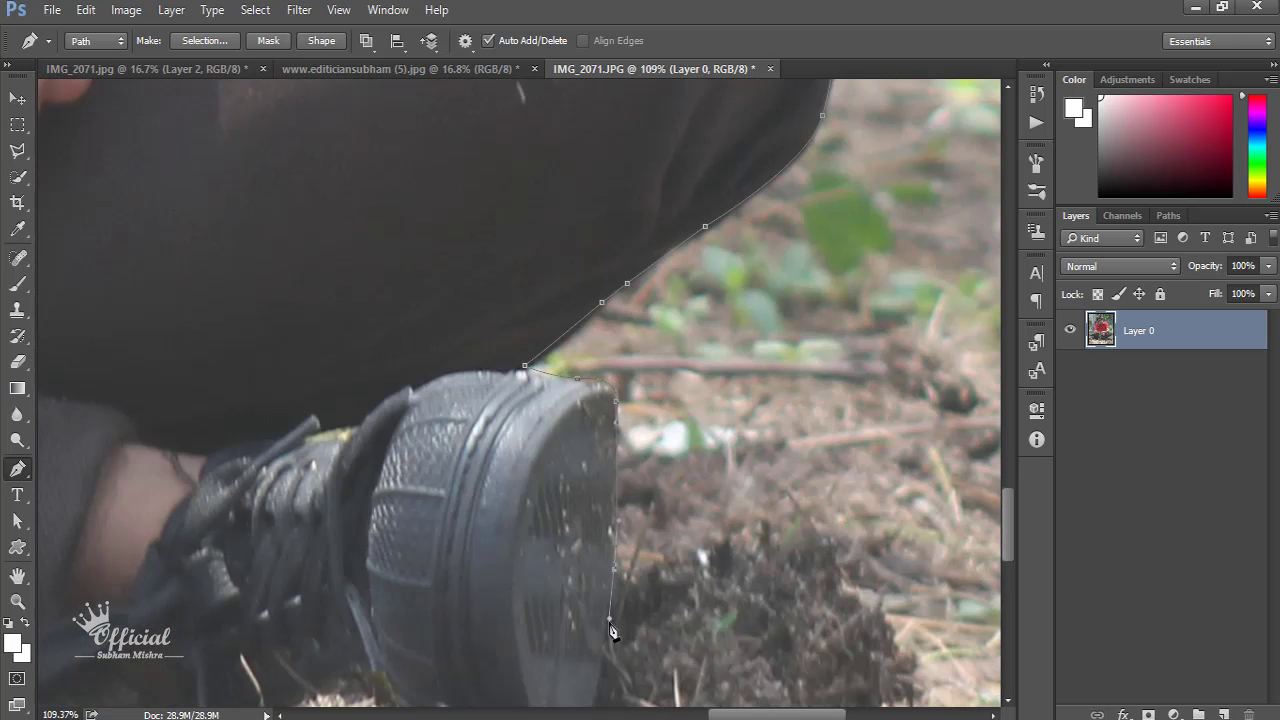
scroll(612, 630, down, 4)
drag(585, 566, 575, 590)
Step: Trace the path along the shoe's sole from the toe to the heel
click(514, 569)
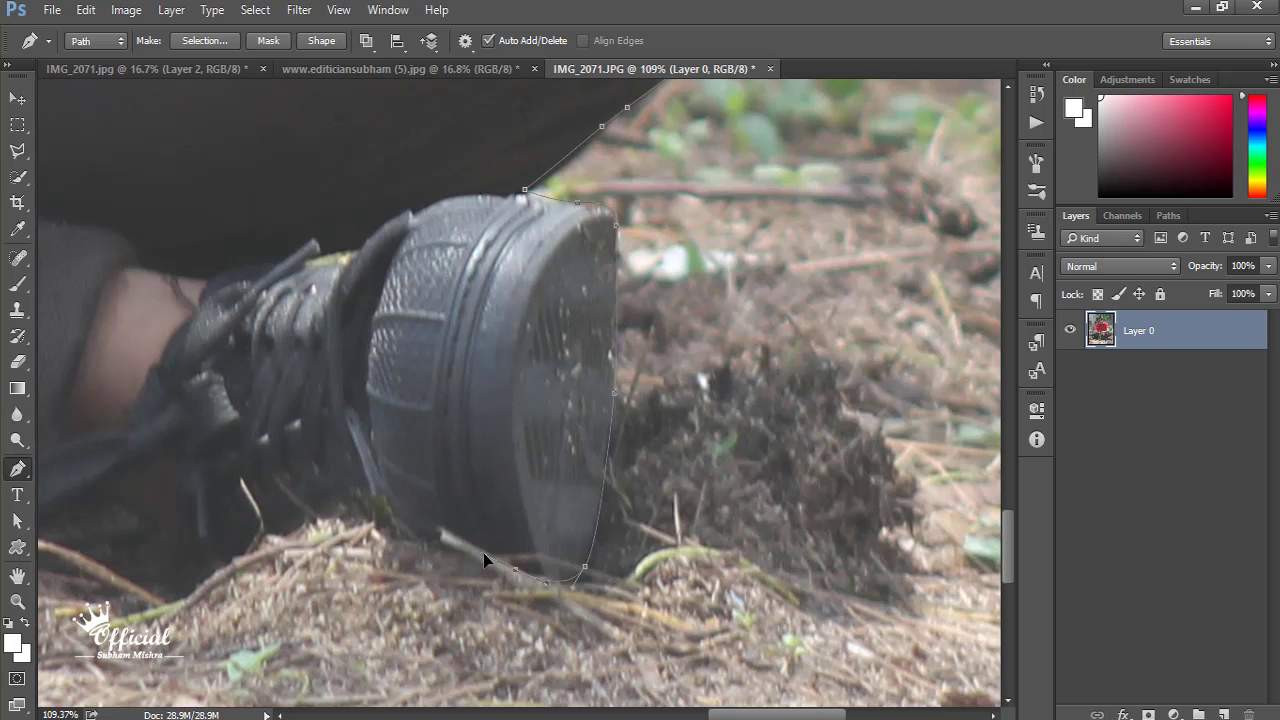
click(363, 483)
click(283, 534)
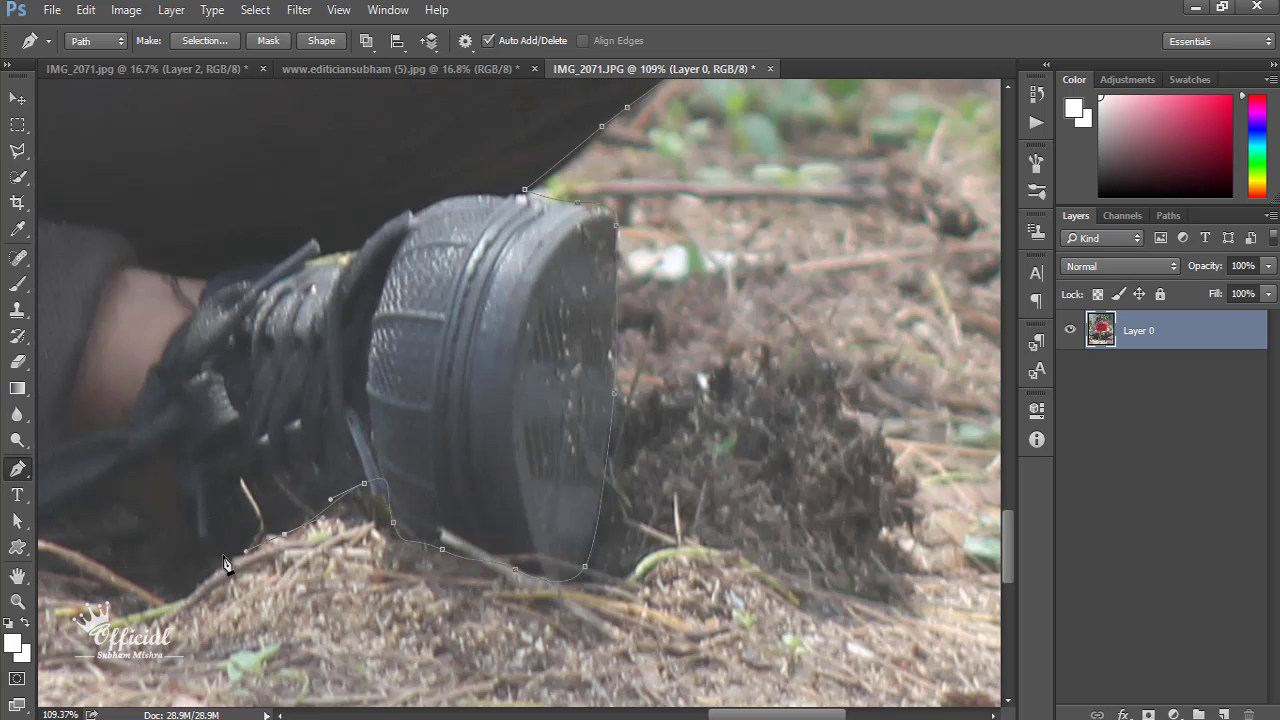
click(194, 556)
drag(128, 514, 112, 498)
scroll(197, 492, left, 2)
scroll(197, 492, left, 2)
click(245, 500)
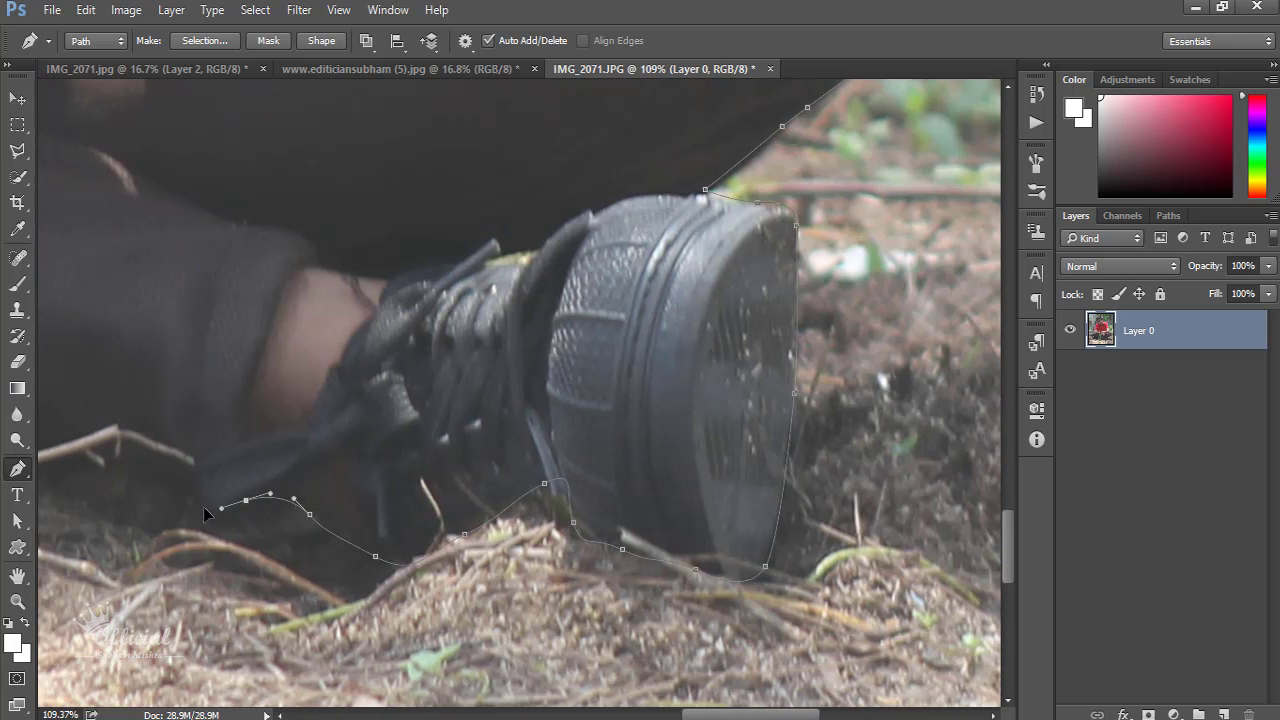
drag(194, 503, 185, 482)
scroll(113, 470, down, 4)
scroll(113, 470, down, 1)
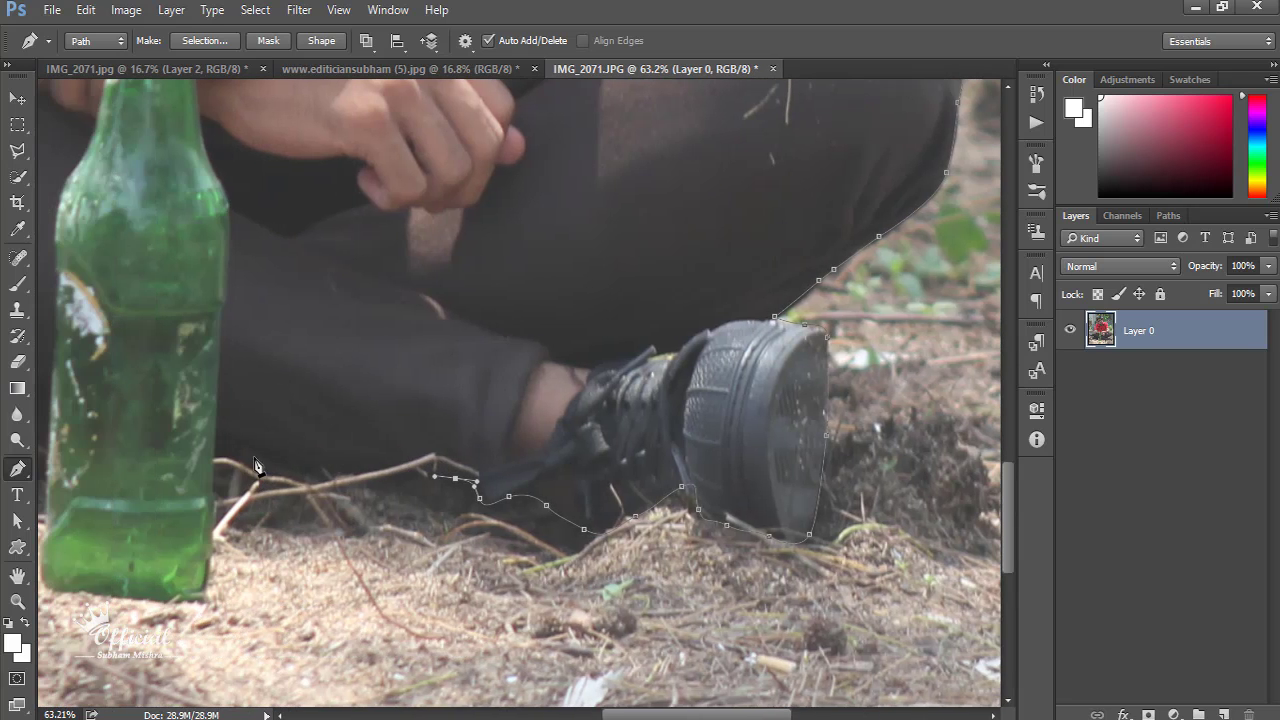
Step: Run the path along the ground line past the bottle and close it at its start
click(245, 466)
scroll(292, 457, left, 3)
scroll(292, 457, left, 1)
scroll(351, 463, left, 3)
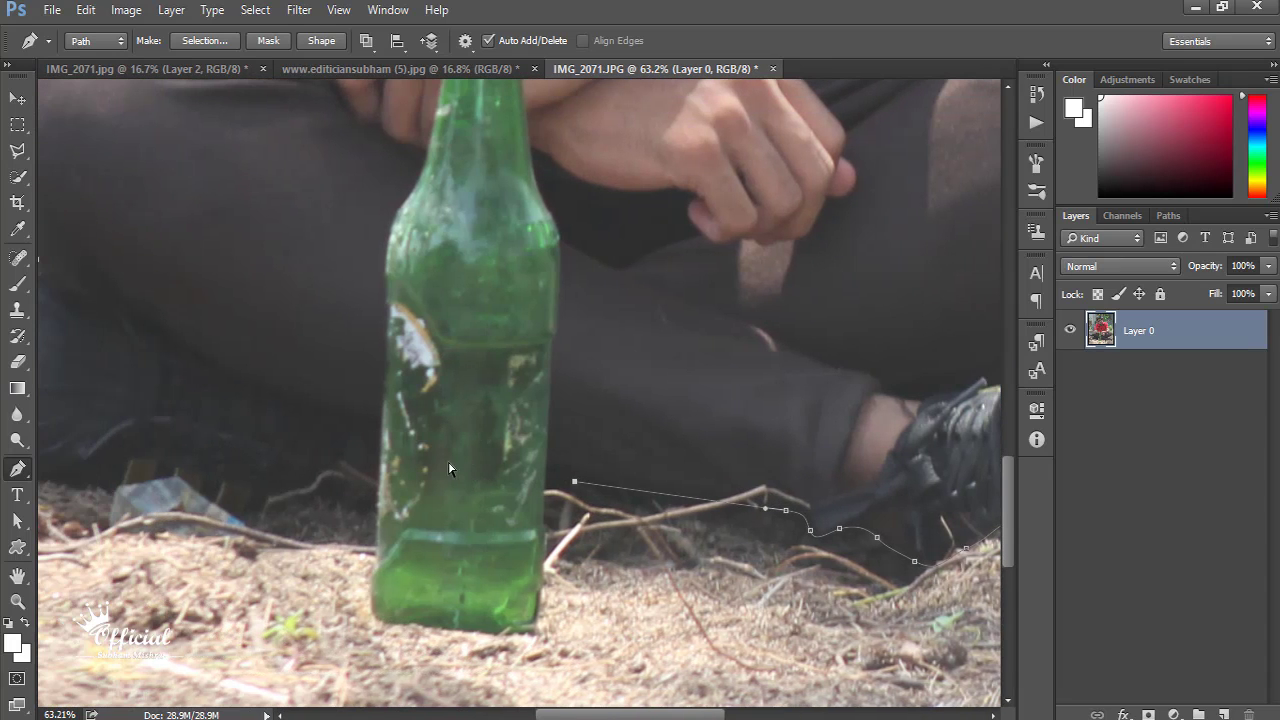
drag(494, 495, 447, 501)
mouse_move(264, 508)
mouse_down()
mouse_move(217, 504)
mouse_move(173, 479)
mouse_up()
scroll(268, 503, left, 3)
scroll(262, 457, left, 5)
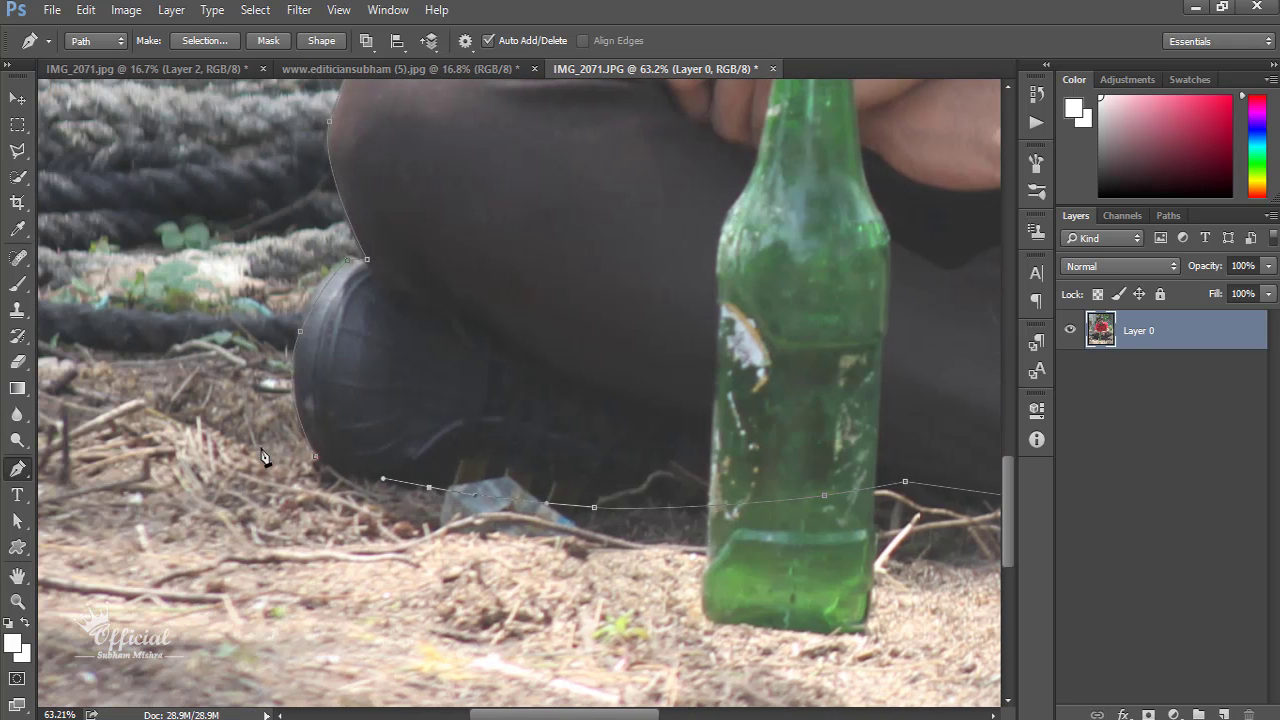
click(315, 458)
Step: Turn the outline into a selection, copy the man to Layer 1, and hide Layer 0
key(ctrl+Return)
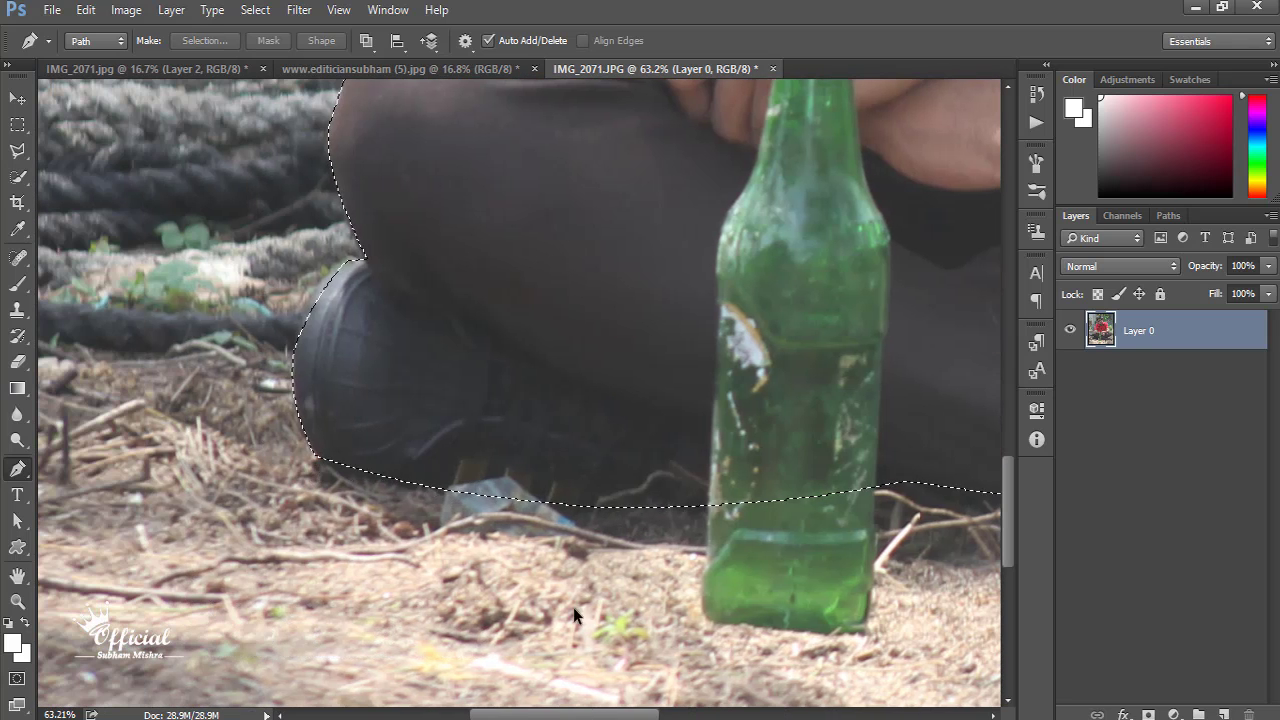
scroll(573, 607, down, 5)
key(ctrl+j)
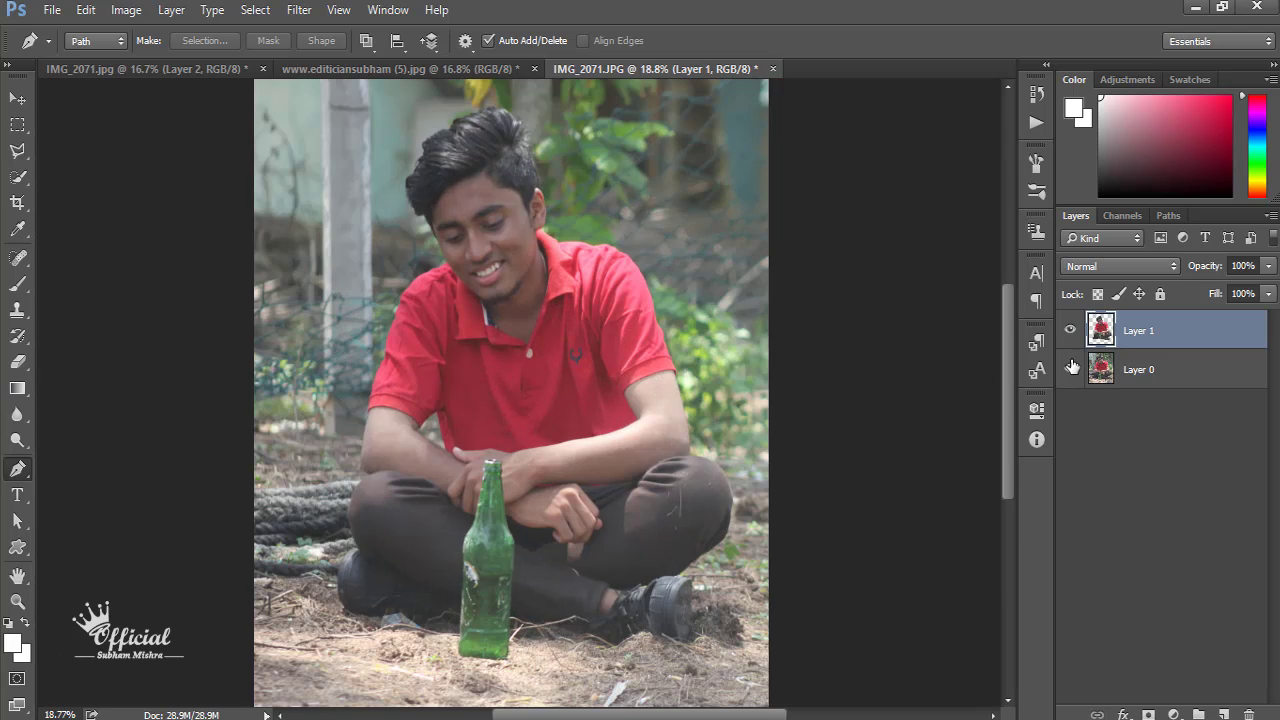
click(1070, 369)
scroll(454, 339, up, 5)
scroll(339, 569, down, 2)
scroll(432, 468, up, 3)
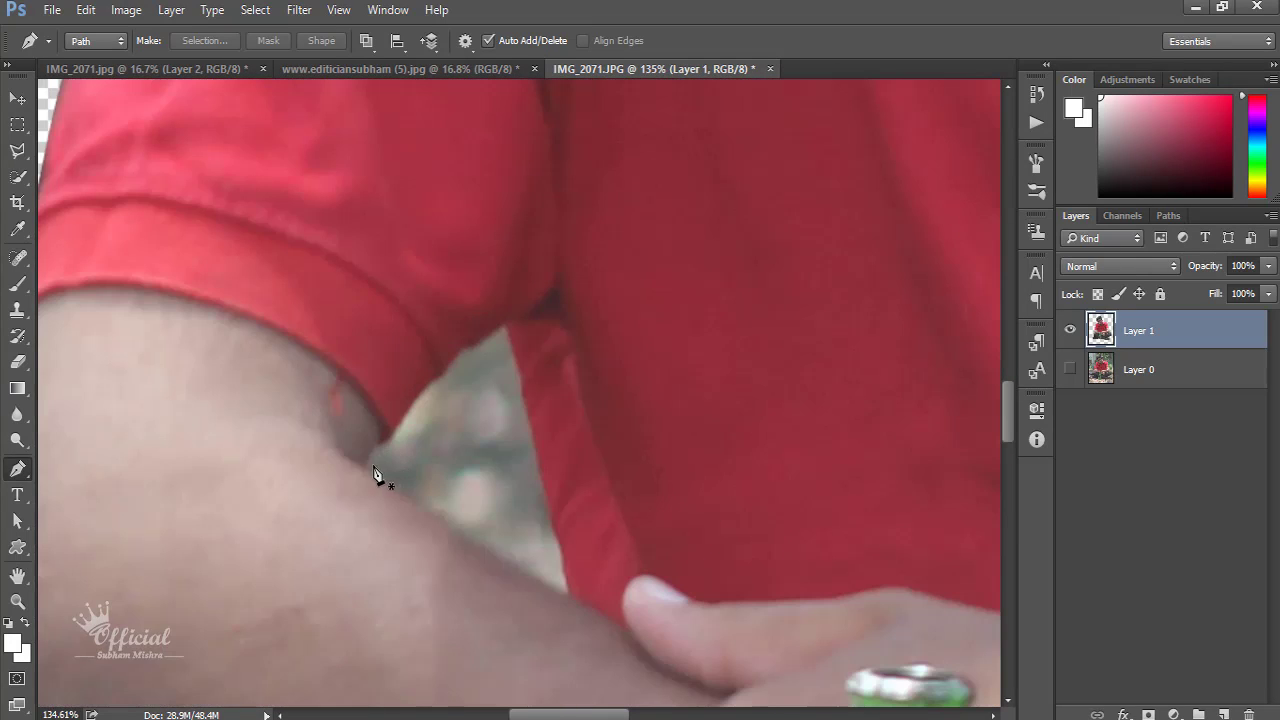
Step: Outline the background gap between arm and body, select it, and delete it
click(366, 461)
click(397, 424)
click(439, 373)
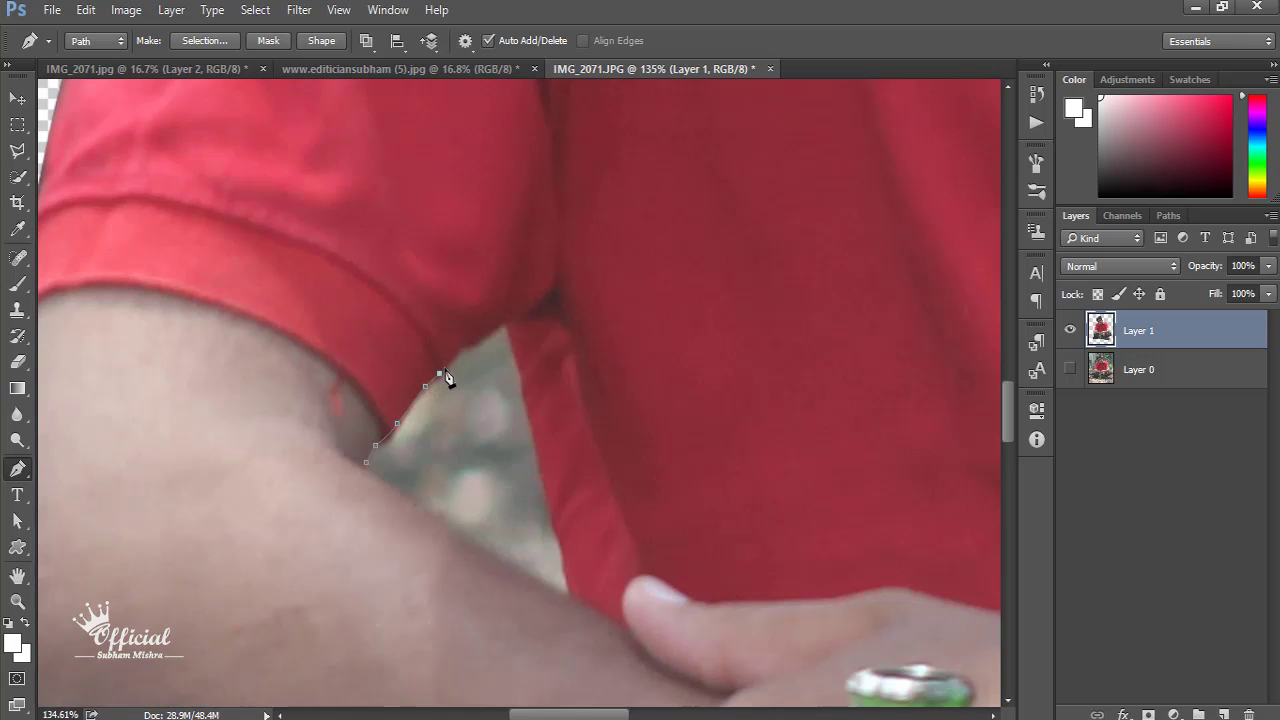
click(485, 338)
click(493, 331)
click(538, 450)
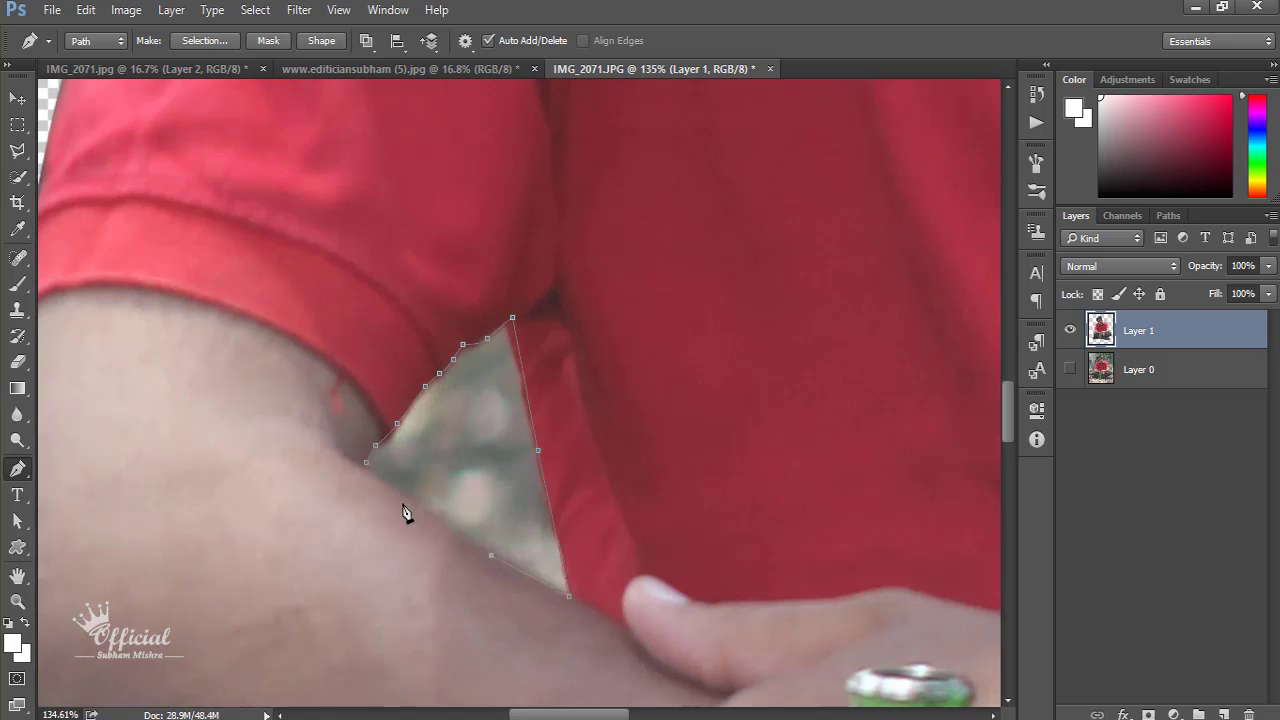
key(ctrl+Return)
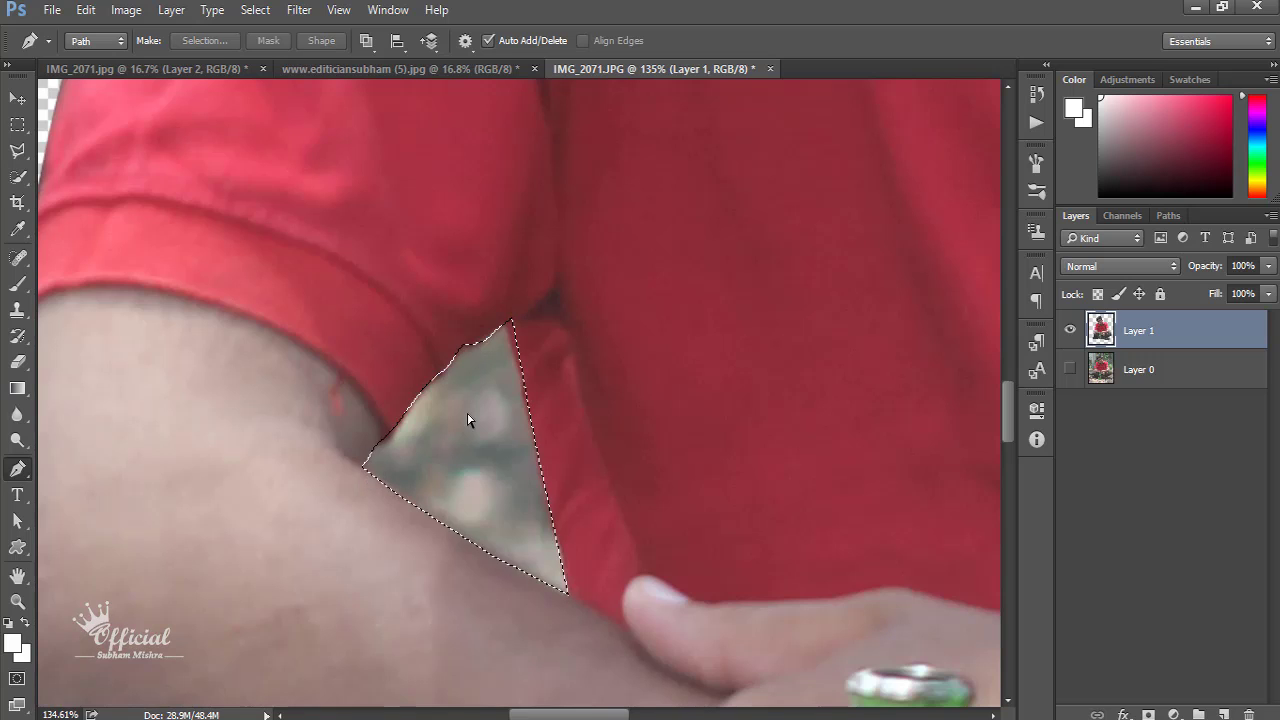
key(Delete)
scroll(414, 443, down, 5)
scroll(729, 537, down, 1)
Step: With the Polygonal Lasso, start the bottle outline at its base and go up the left side
scroll(729, 537, right, 1)
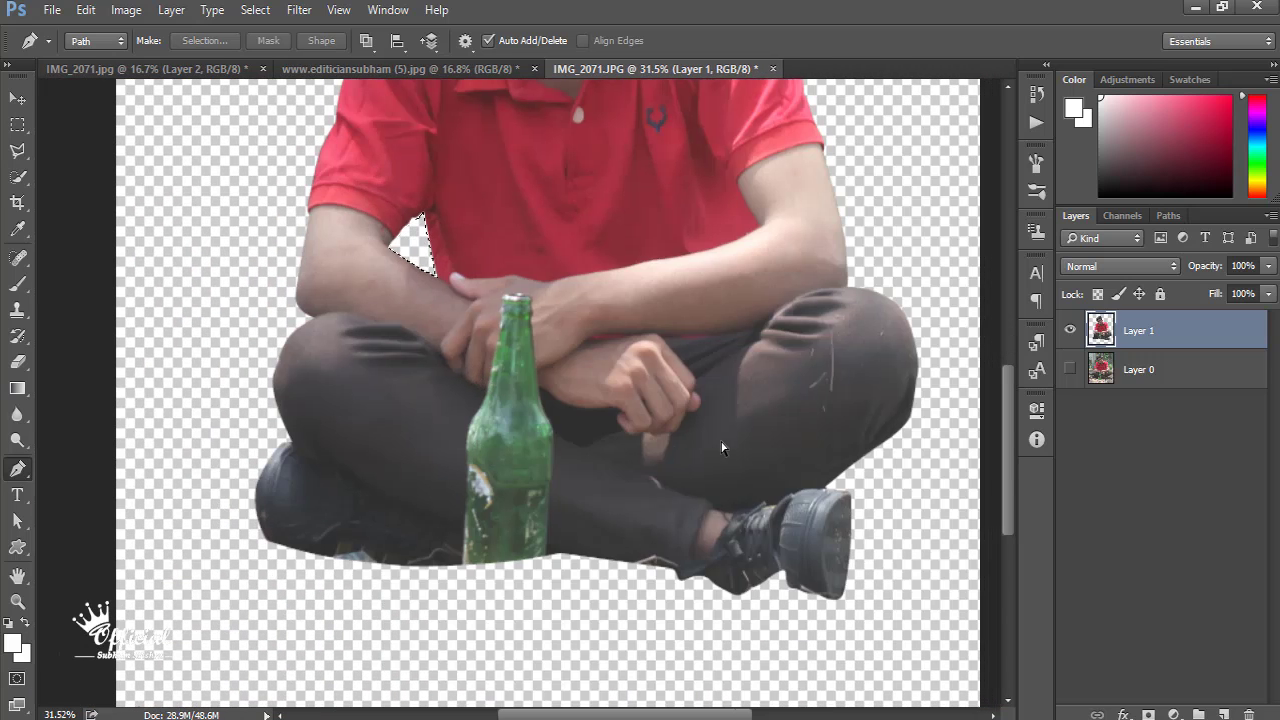
scroll(600, 450, right, 3)
scroll(418, 348, down, 3)
click(15, 152)
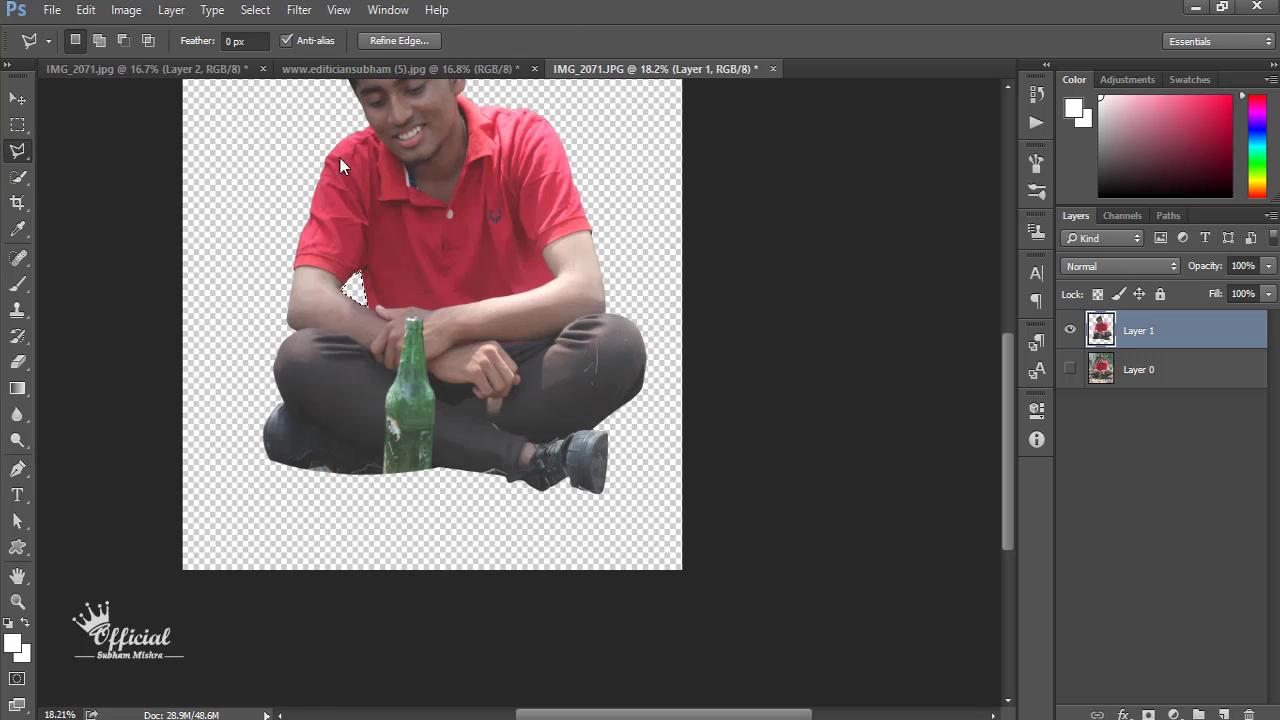
scroll(330, 338, up, 1)
scroll(330, 338, up, 1)
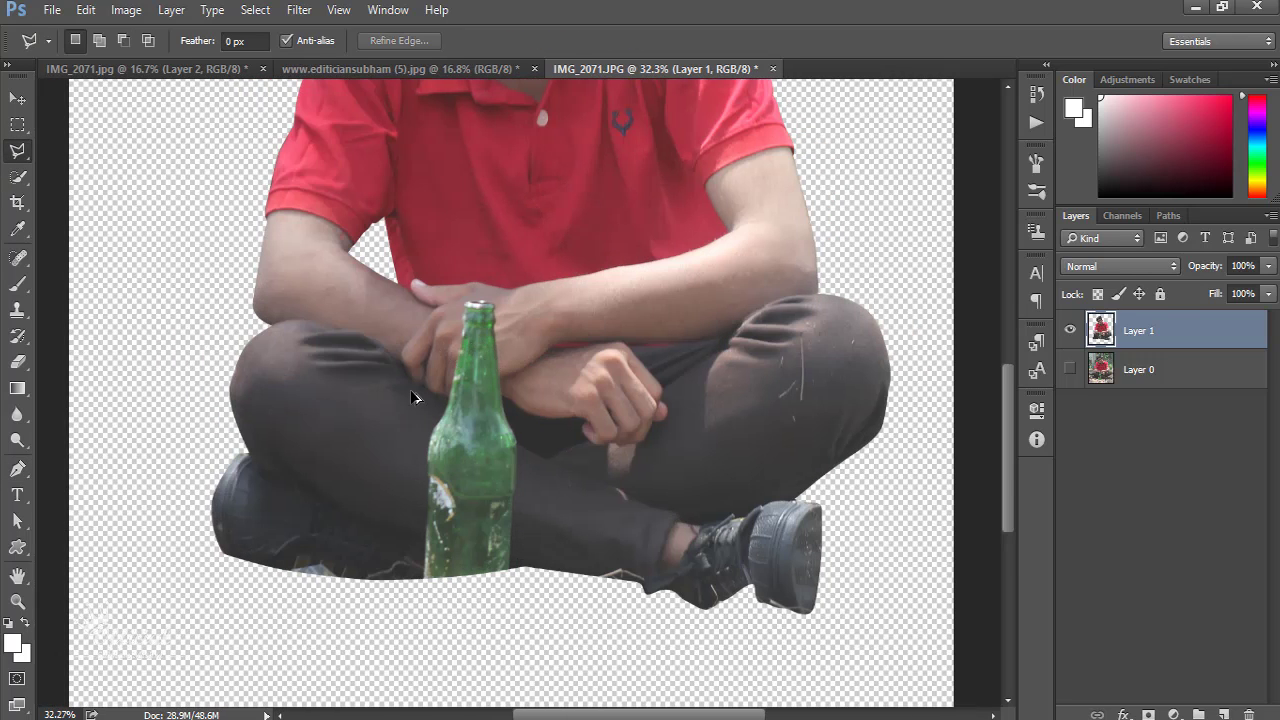
scroll(533, 433, down, 2)
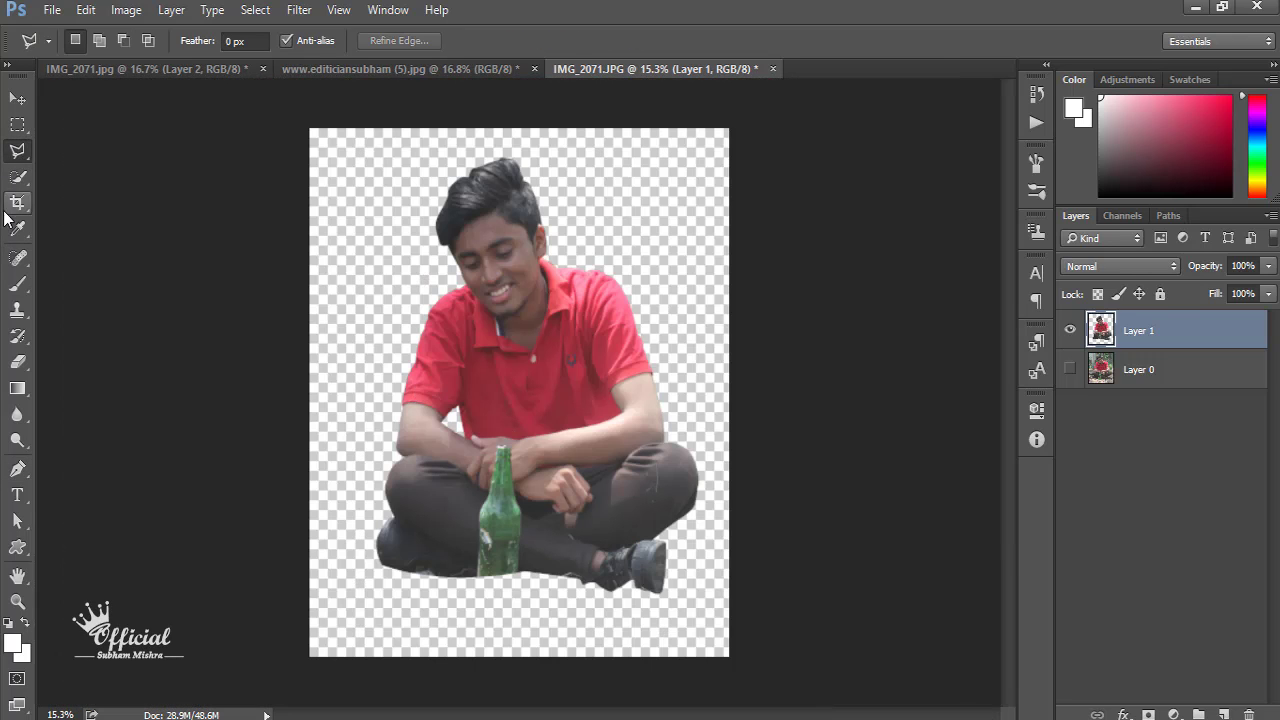
scroll(455, 588, up, 2)
scroll(454, 595, up, 2)
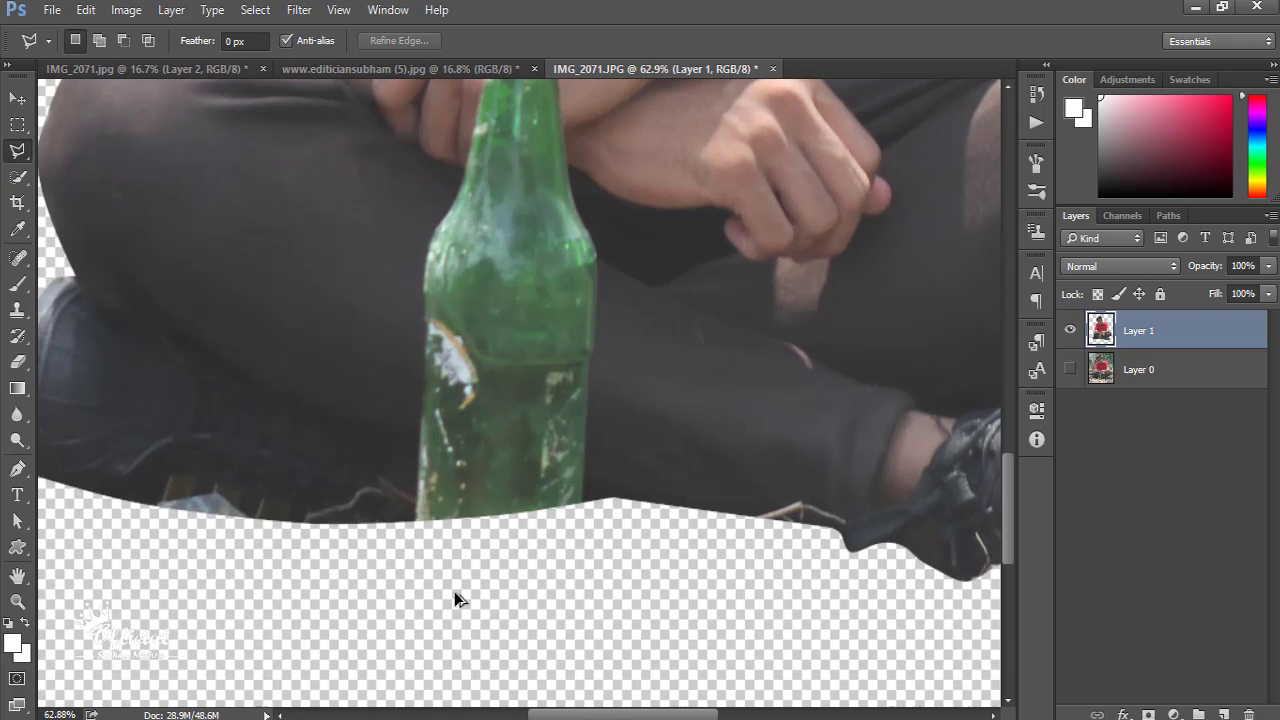
click(412, 520)
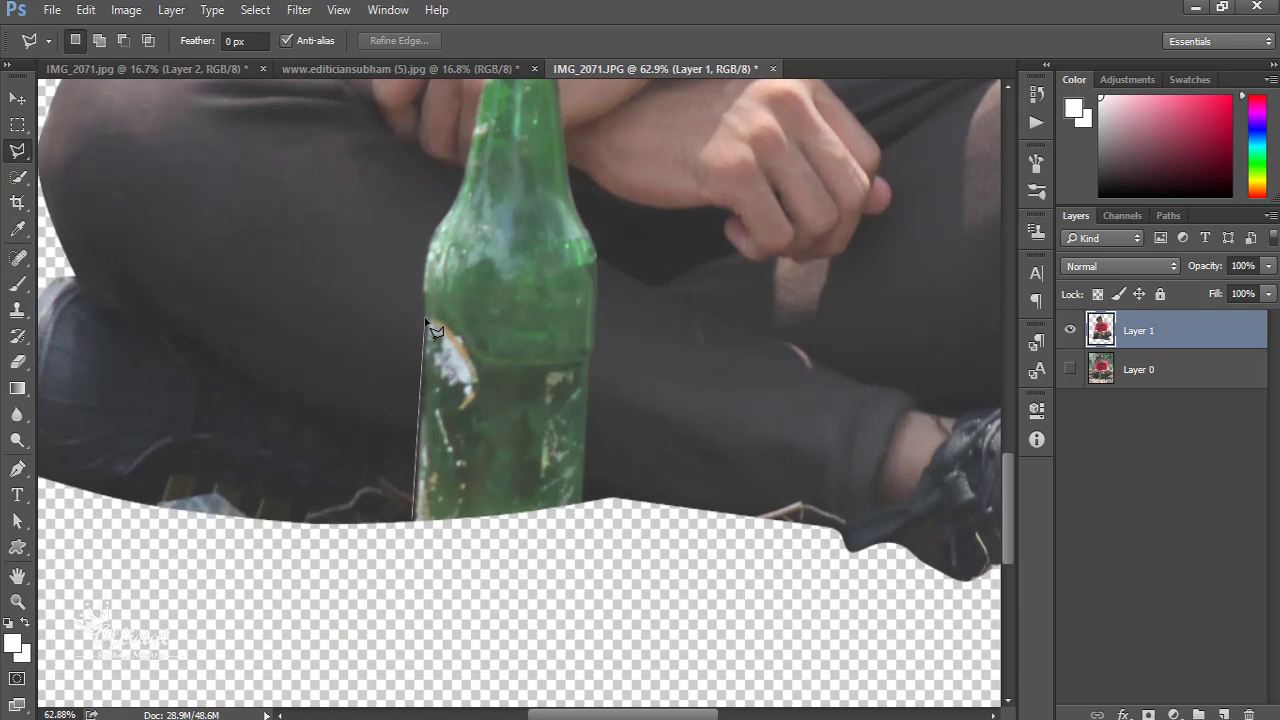
click(424, 250)
scroll(476, 180, up, 1)
Step: Outline the bottle's top corners, then go down the neck and right side to the base
click(491, 110)
scroll(495, 100, up, 3)
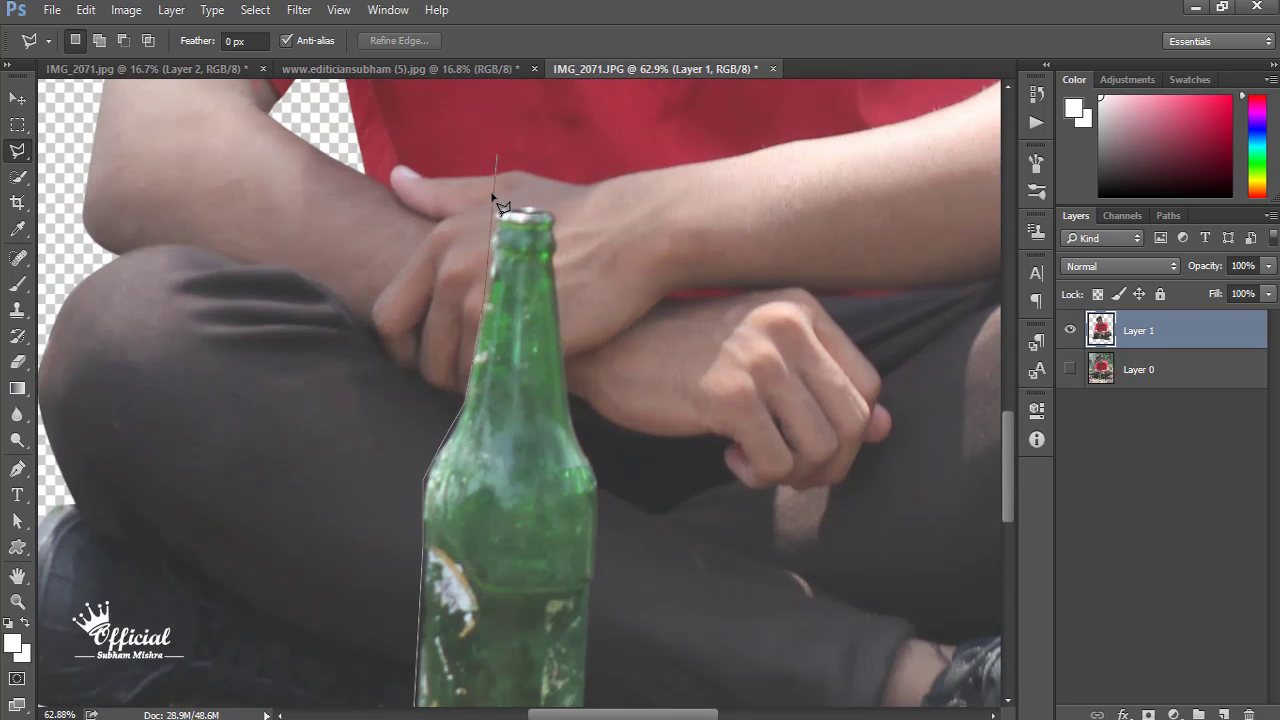
key(BackSpace)
click(497, 211)
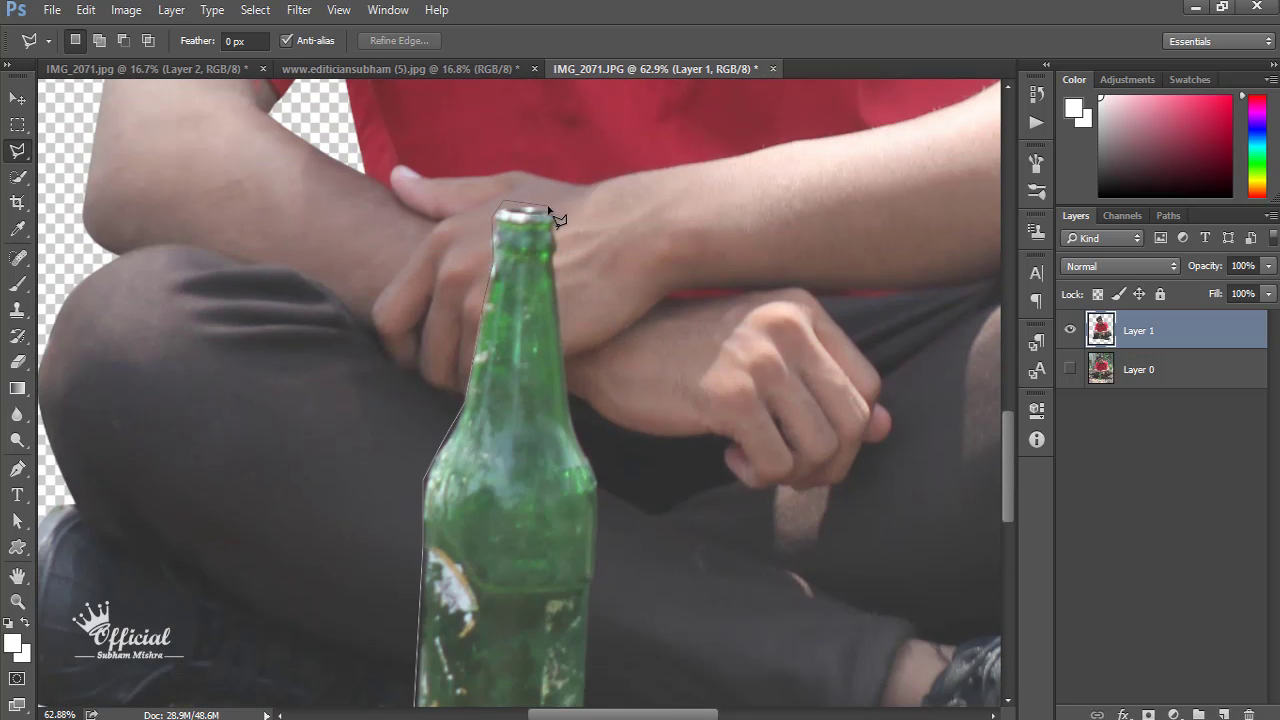
click(553, 211)
click(573, 431)
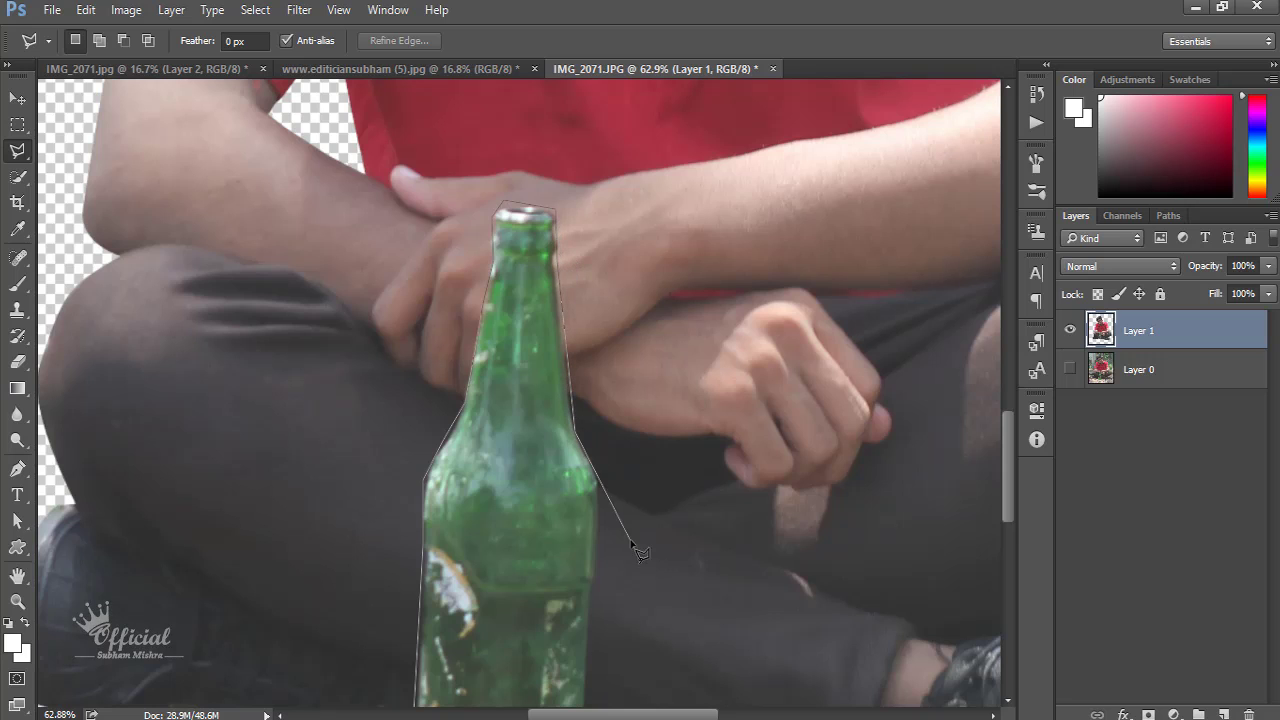
click(601, 489)
scroll(592, 680, down, 2)
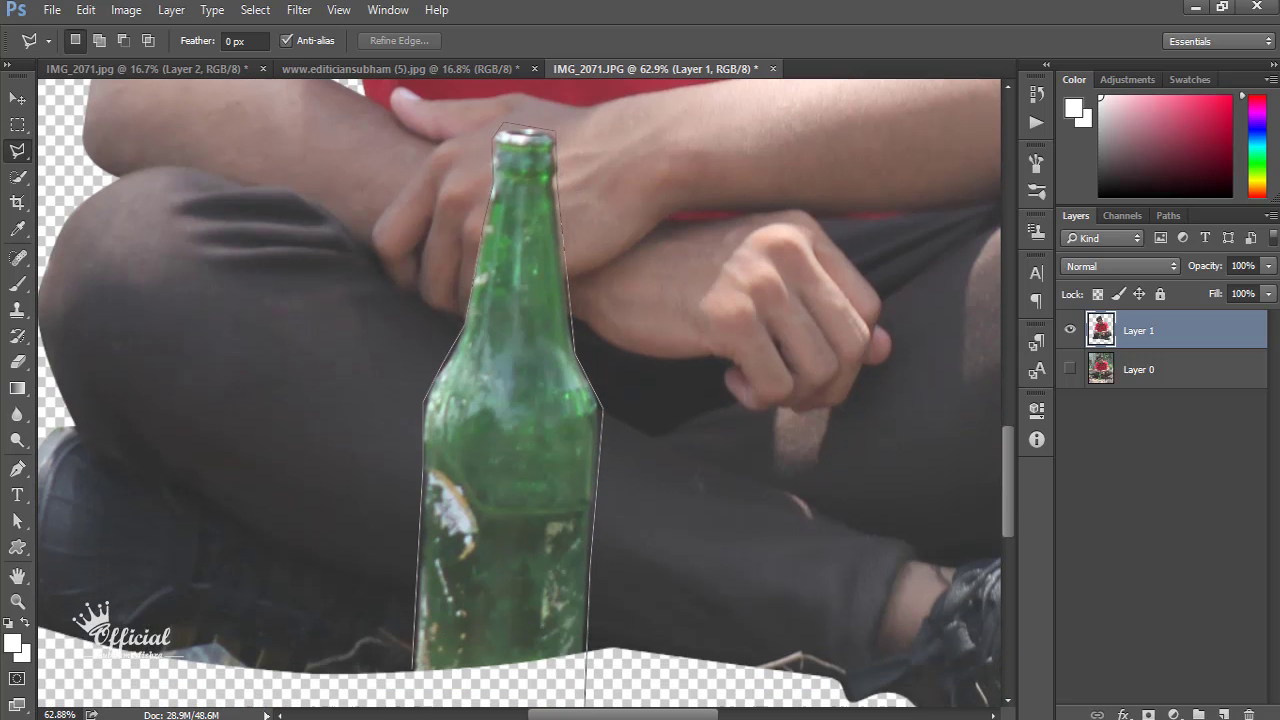
scroll(590, 670, down, 1)
click(589, 630)
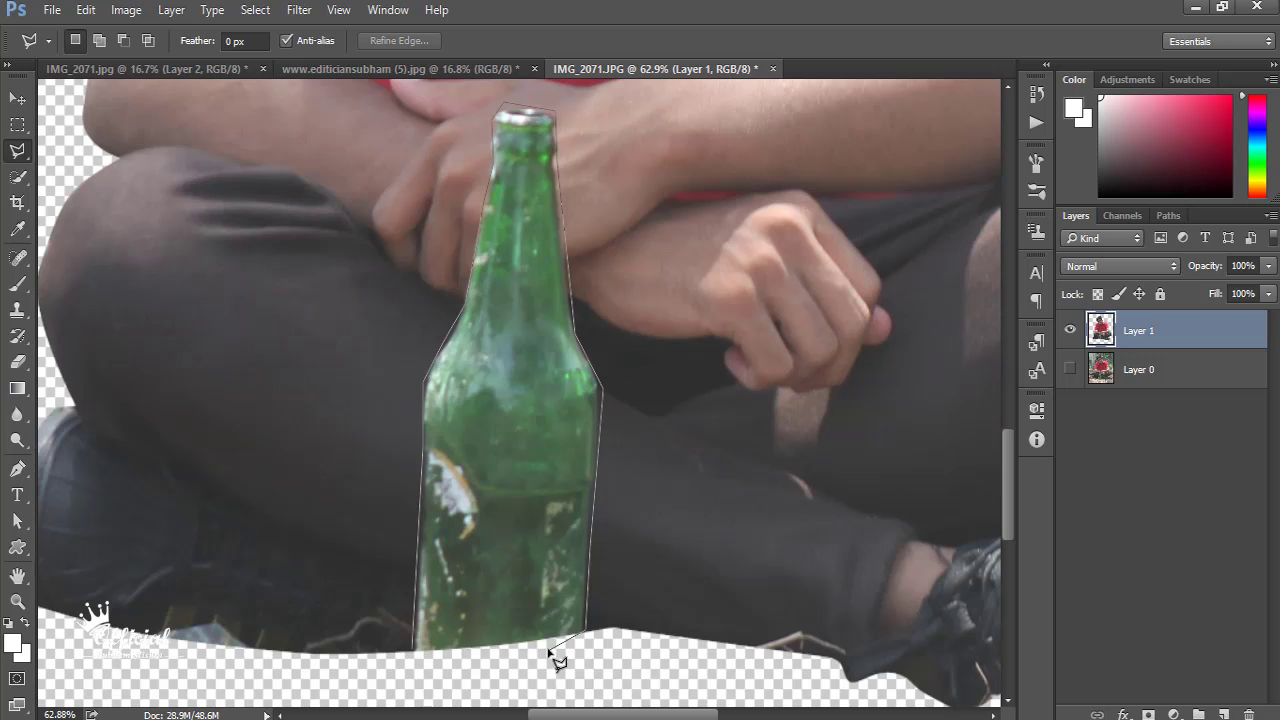
Step: Close the bottle selection and fill it with Content-Aware to erase the bottle
double_click(414, 649)
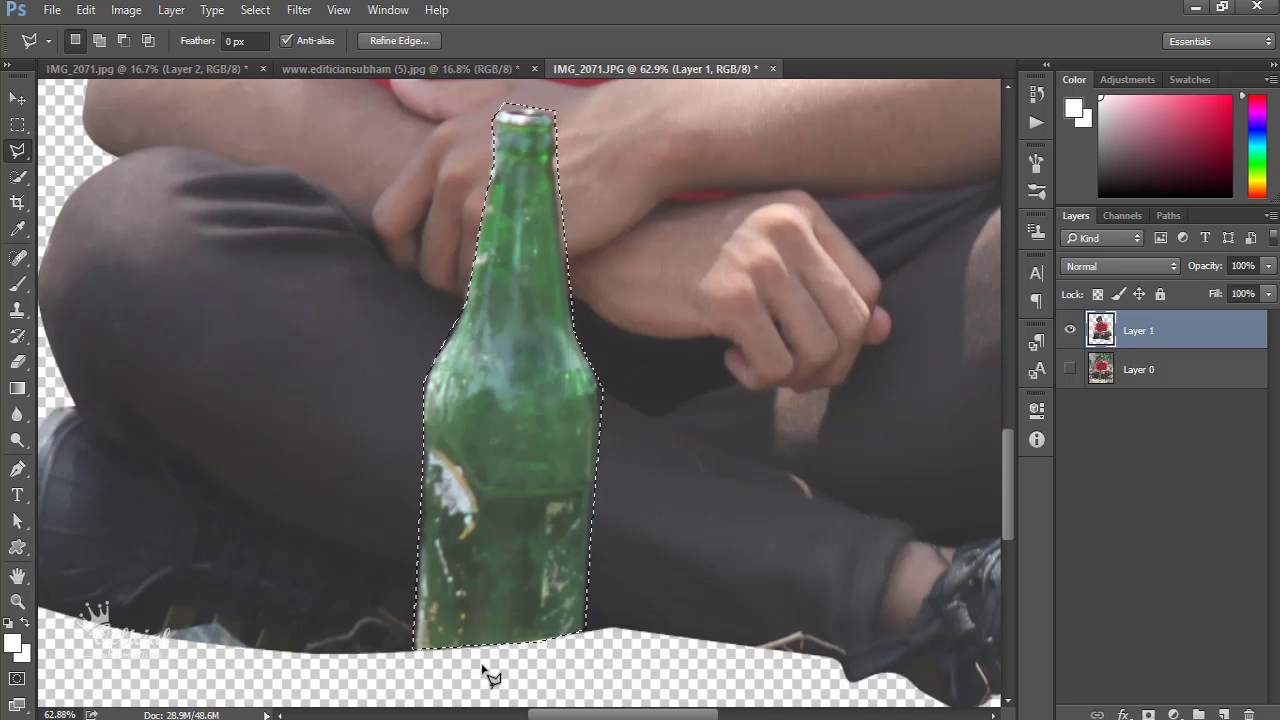
key(shift+F5)
click(673, 208)
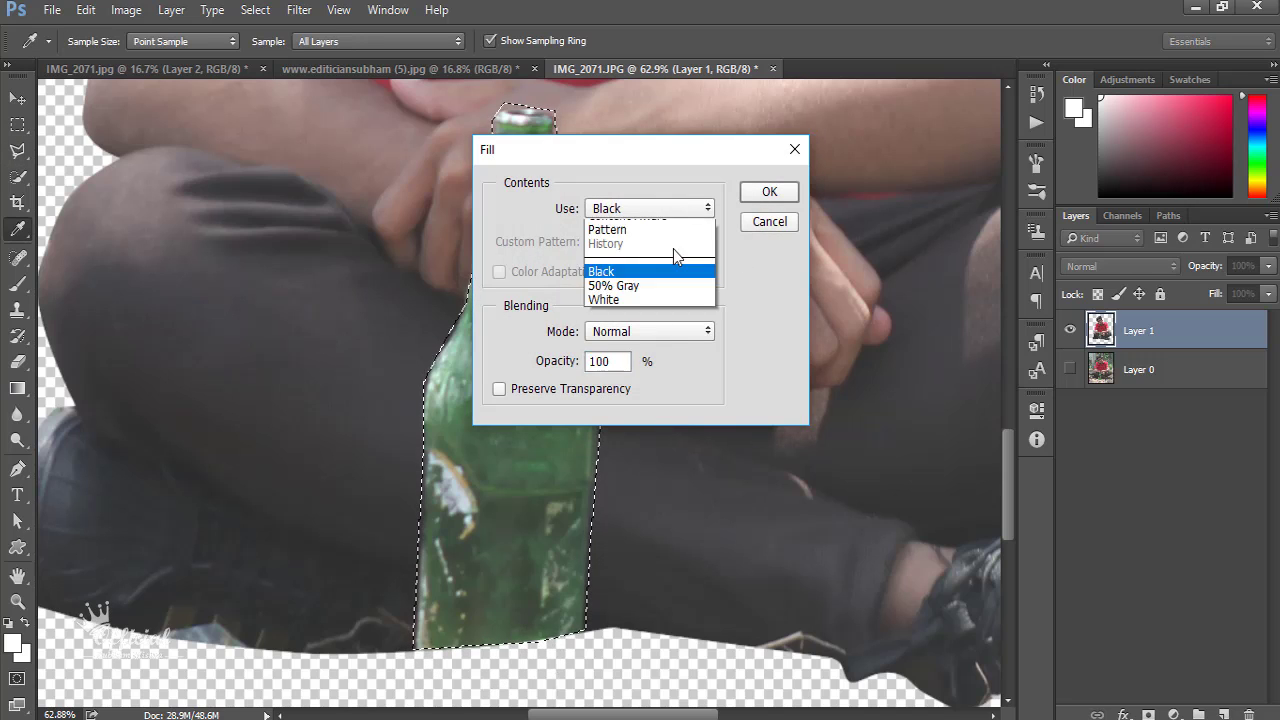
click(657, 275)
click(650, 208)
click(640, 229)
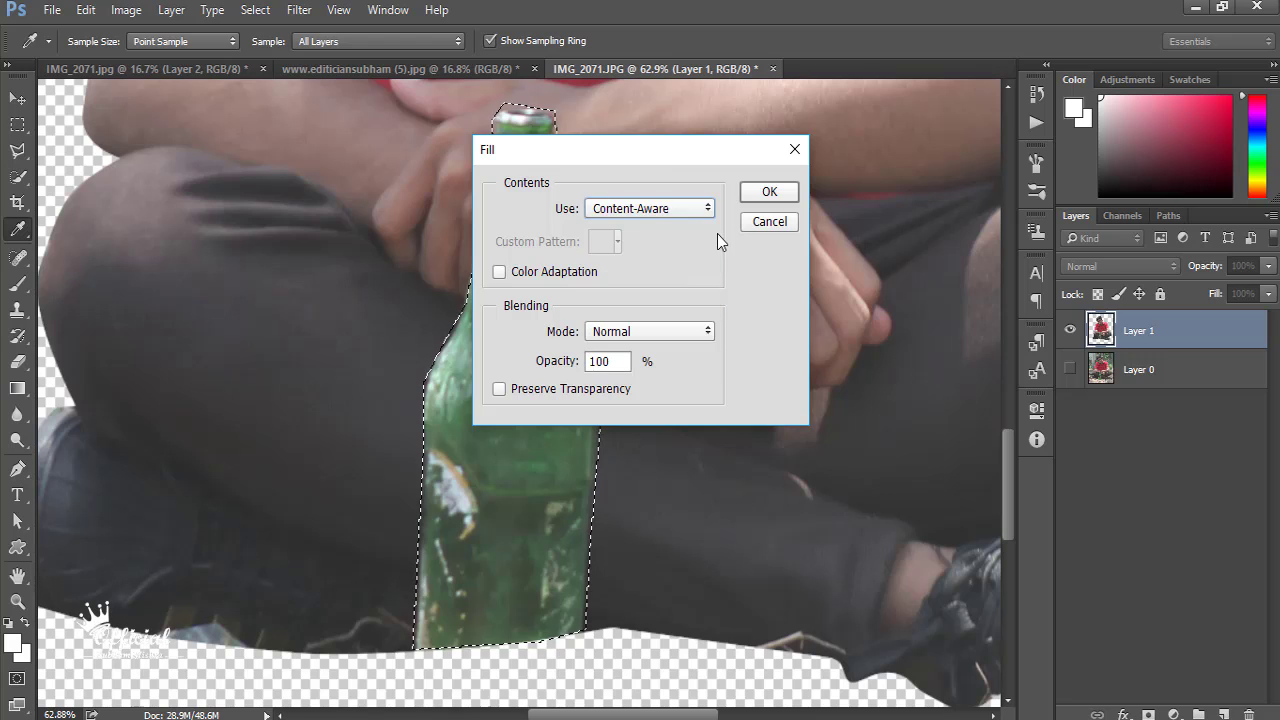
click(769, 191)
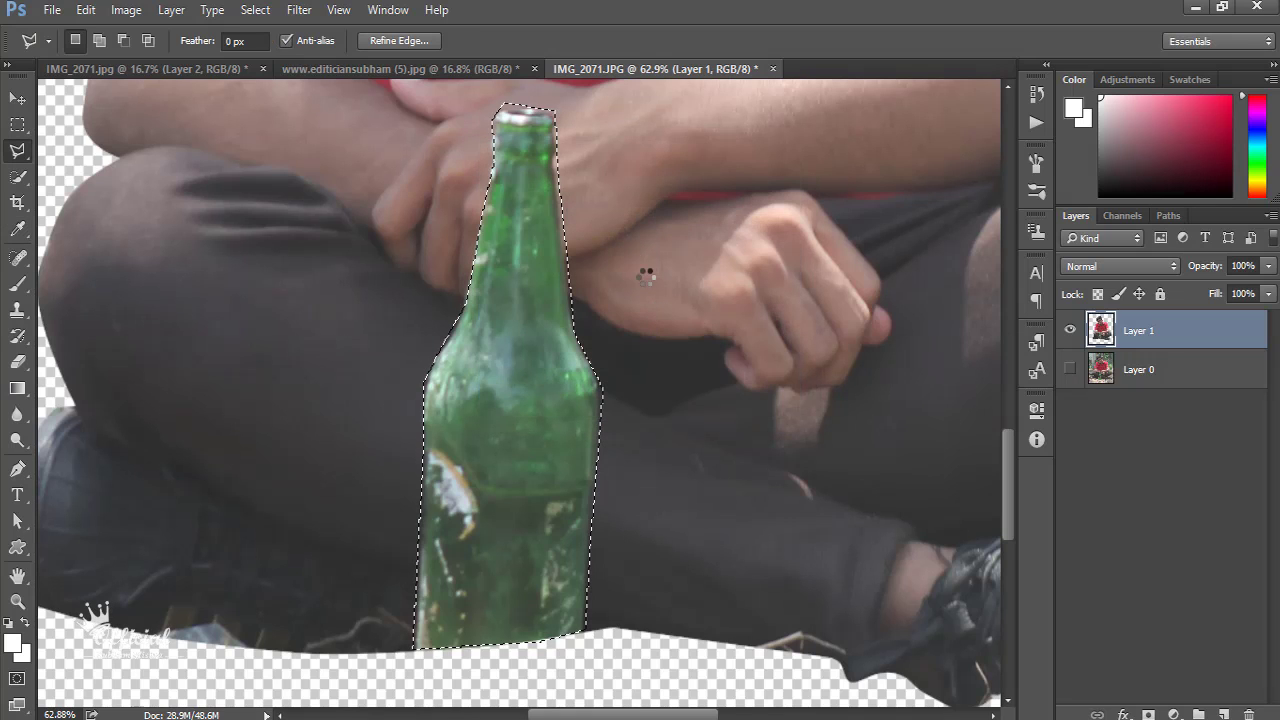
Step: Deselect, then spot-heal two leftover marks on the trouser leg
click(622, 197)
scroll(626, 232, down, 2)
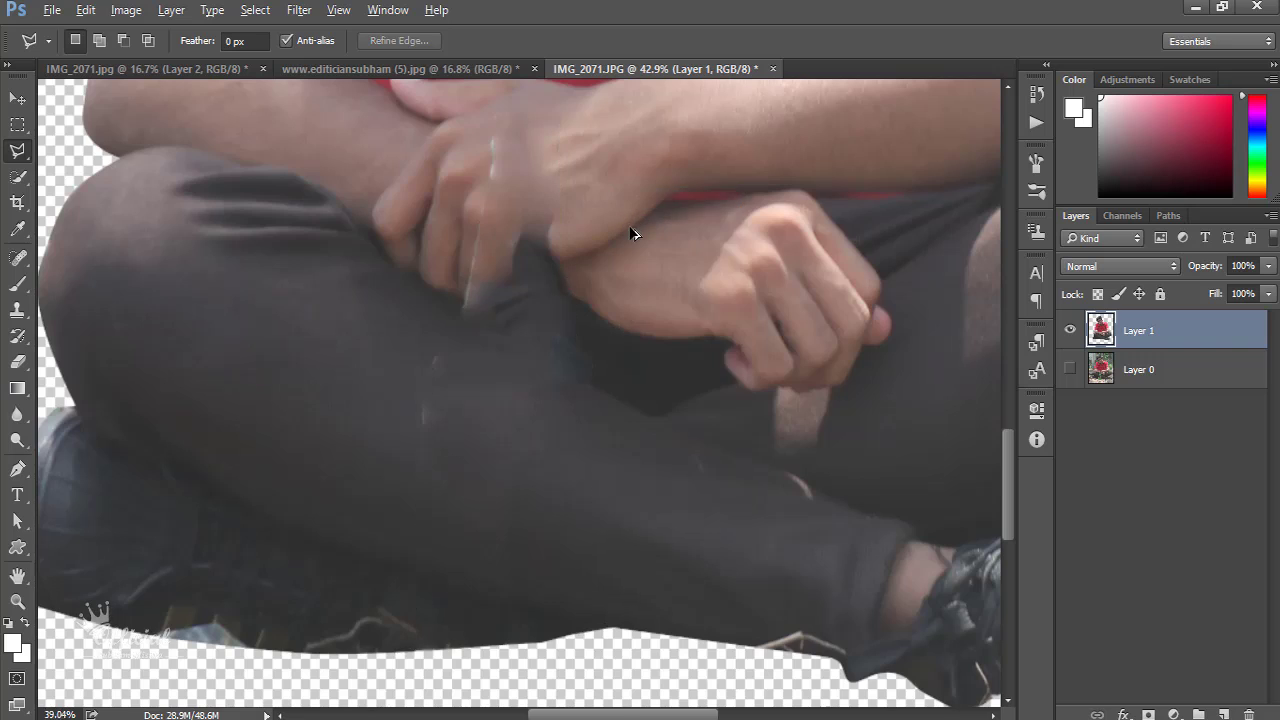
scroll(626, 232, down, 1)
scroll(474, 229, up, 3)
scroll(478, 238, up, 2)
scroll(478, 238, down, 2)
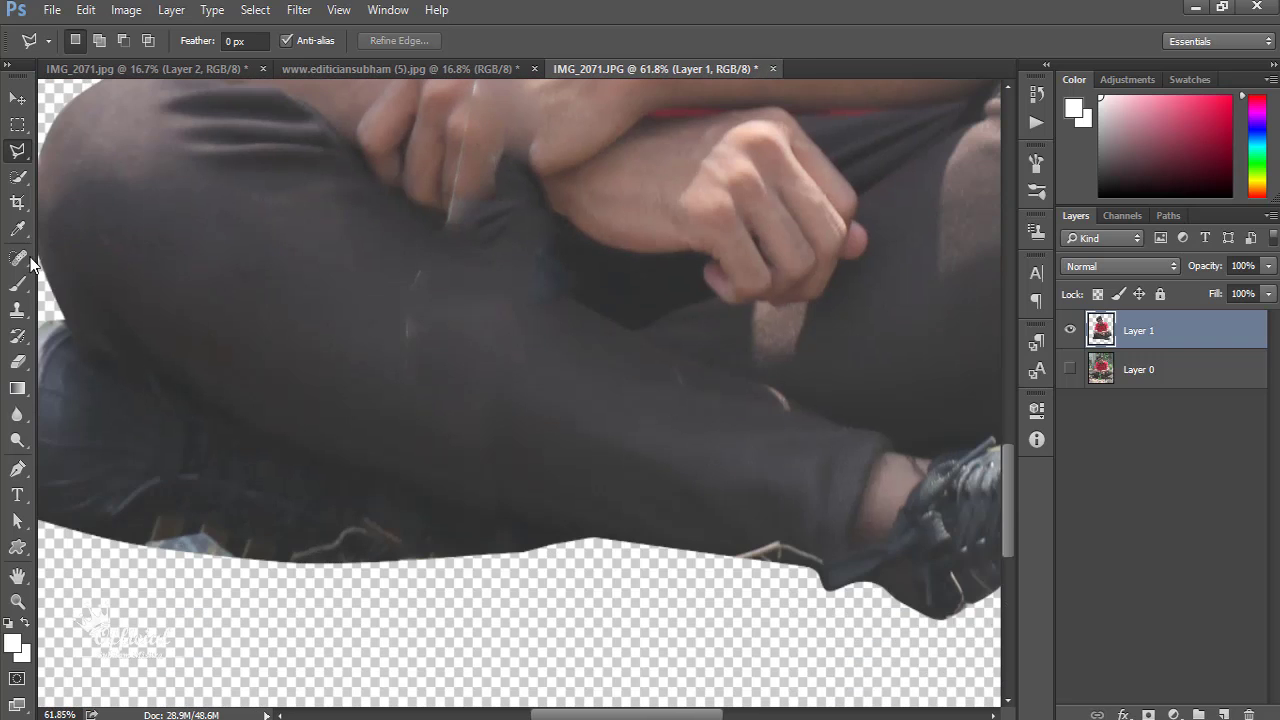
key(j)
scroll(428, 290, up, 2)
right_click(428, 302)
key(Return)
drag(432, 294, 430, 318)
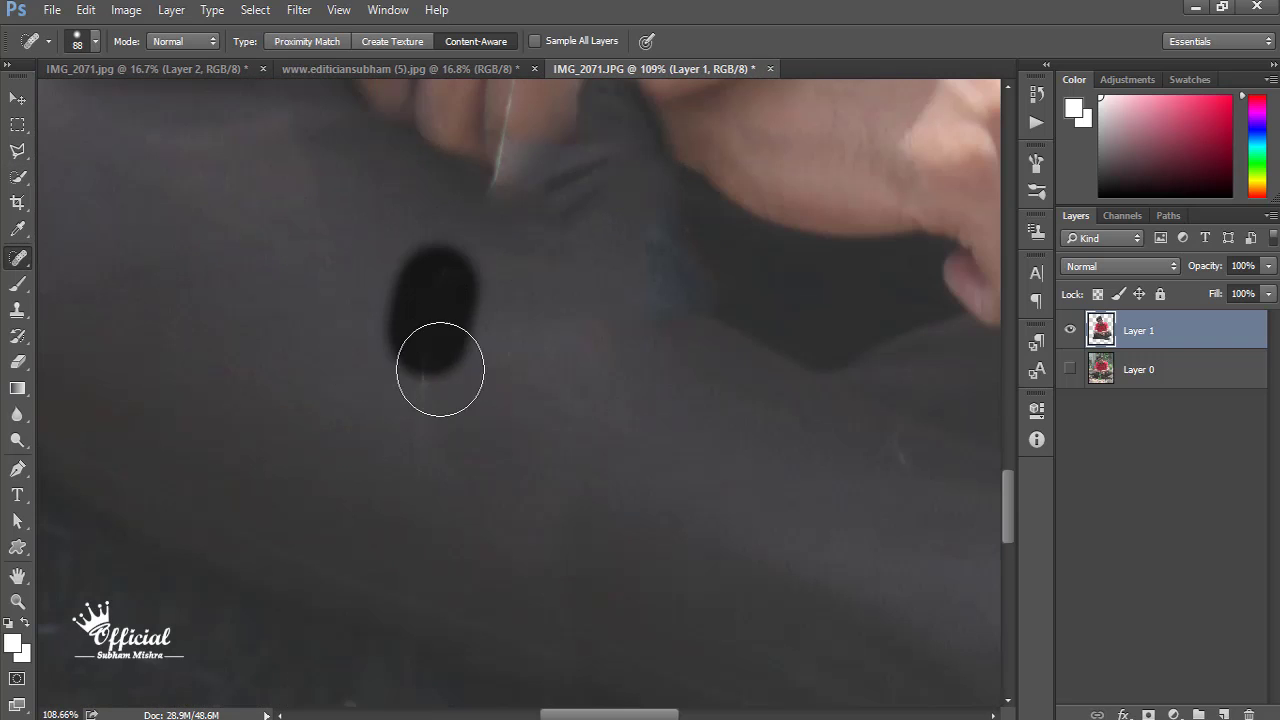
drag(420, 385, 420, 425)
Step: Heal the light streak running down the fingers with a smaller brush
scroll(540, 400, up, 1)
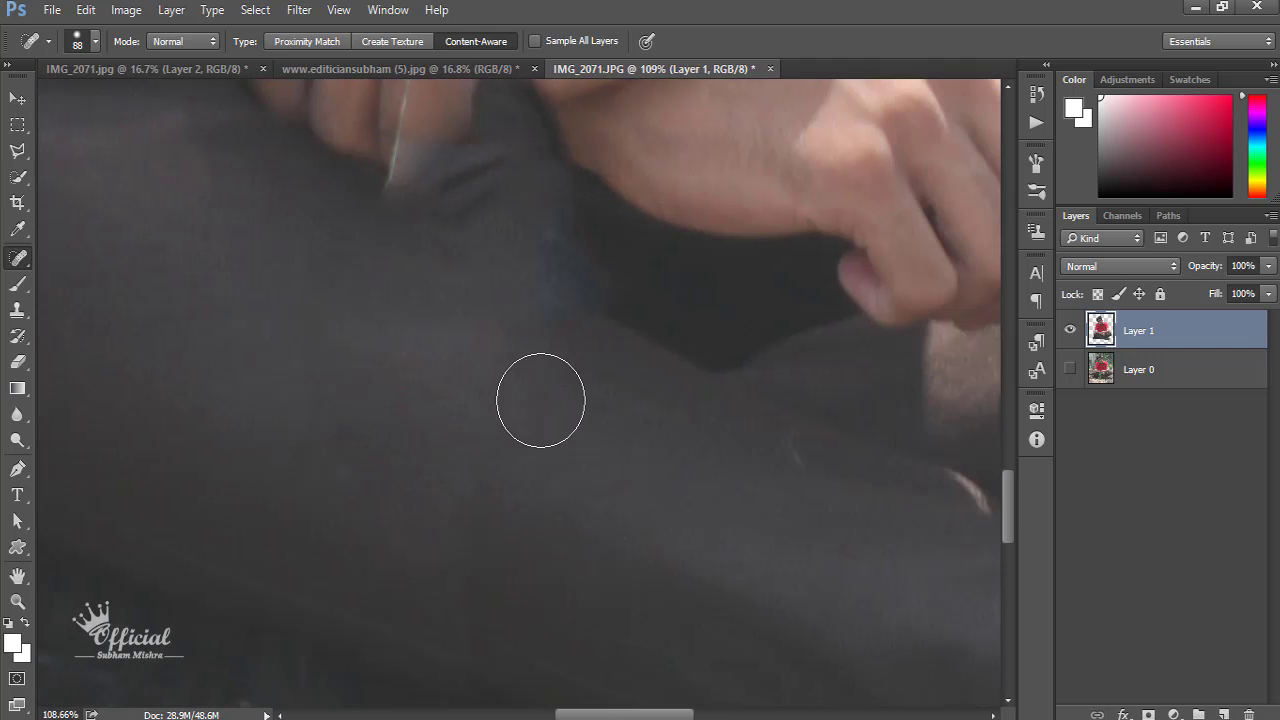
scroll(457, 266, up, 1)
scroll(462, 264, up, 2)
scroll(455, 270, up, 2)
right_click(462, 290)
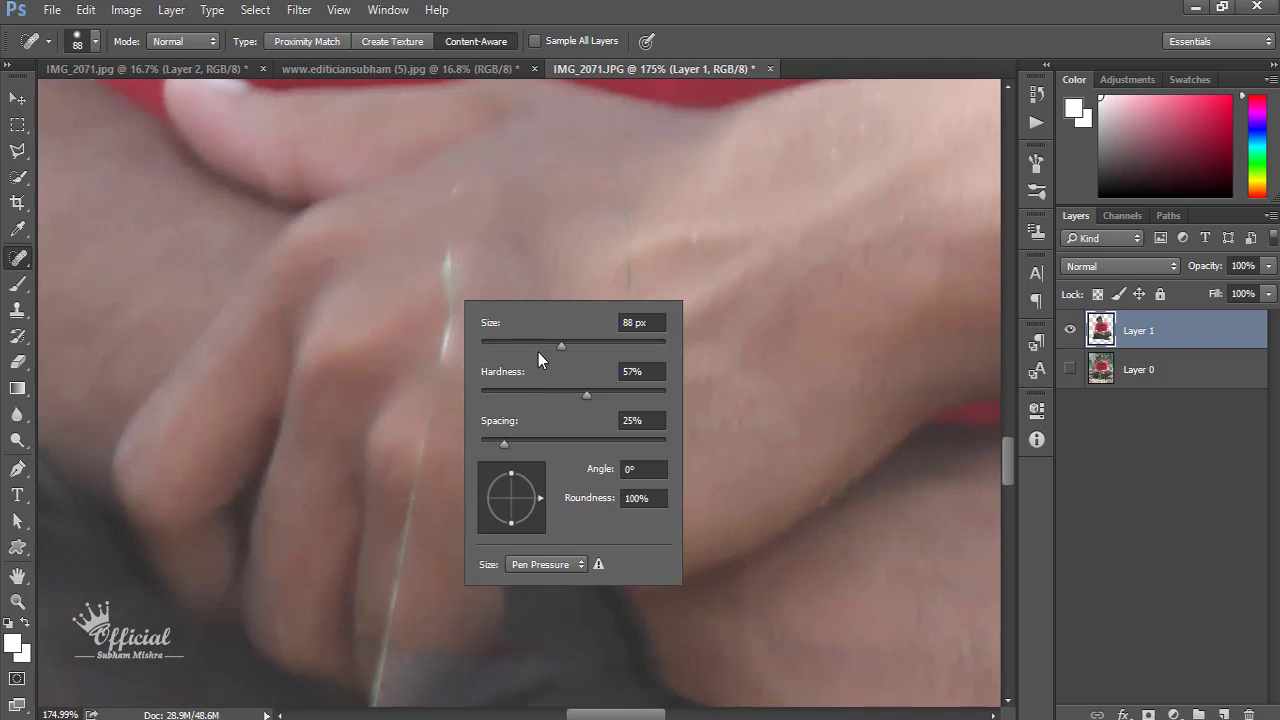
key(Return)
drag(465, 186, 378, 700)
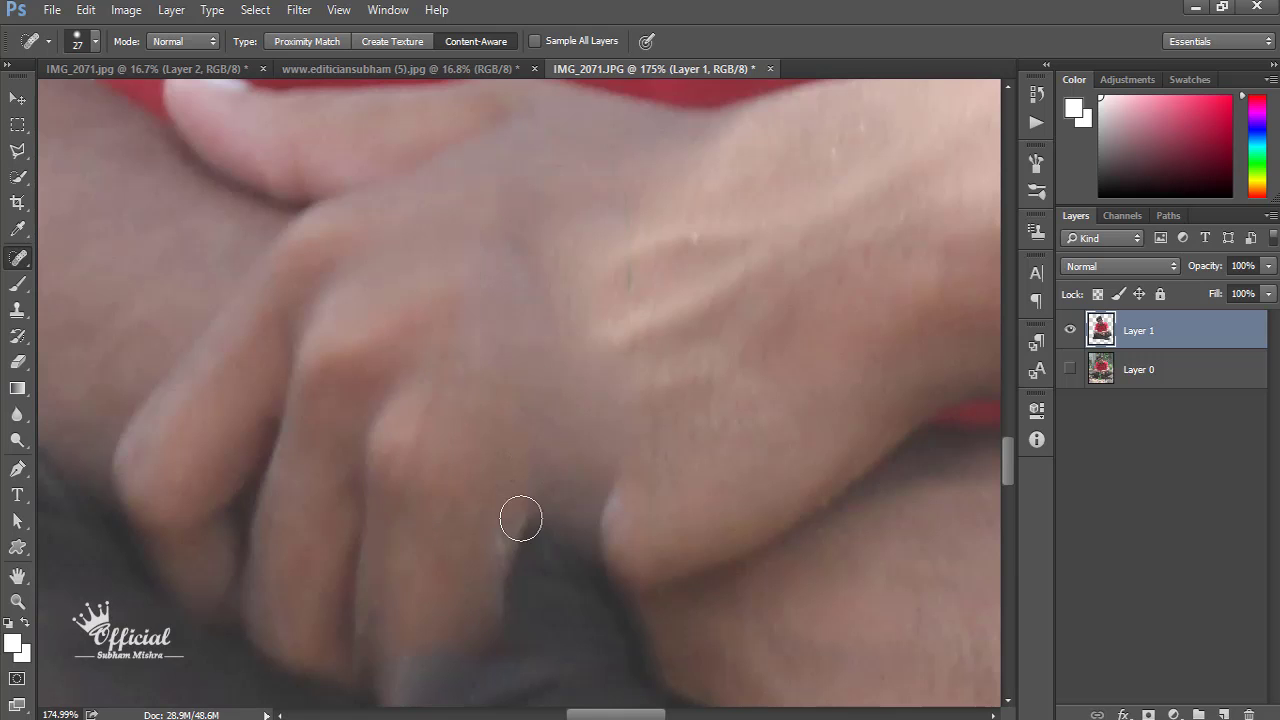
Step: Clone-stamp clean nearby skin over the knuckle area
scroll(513, 405, down, 6)
scroll(518, 420, up, 5)
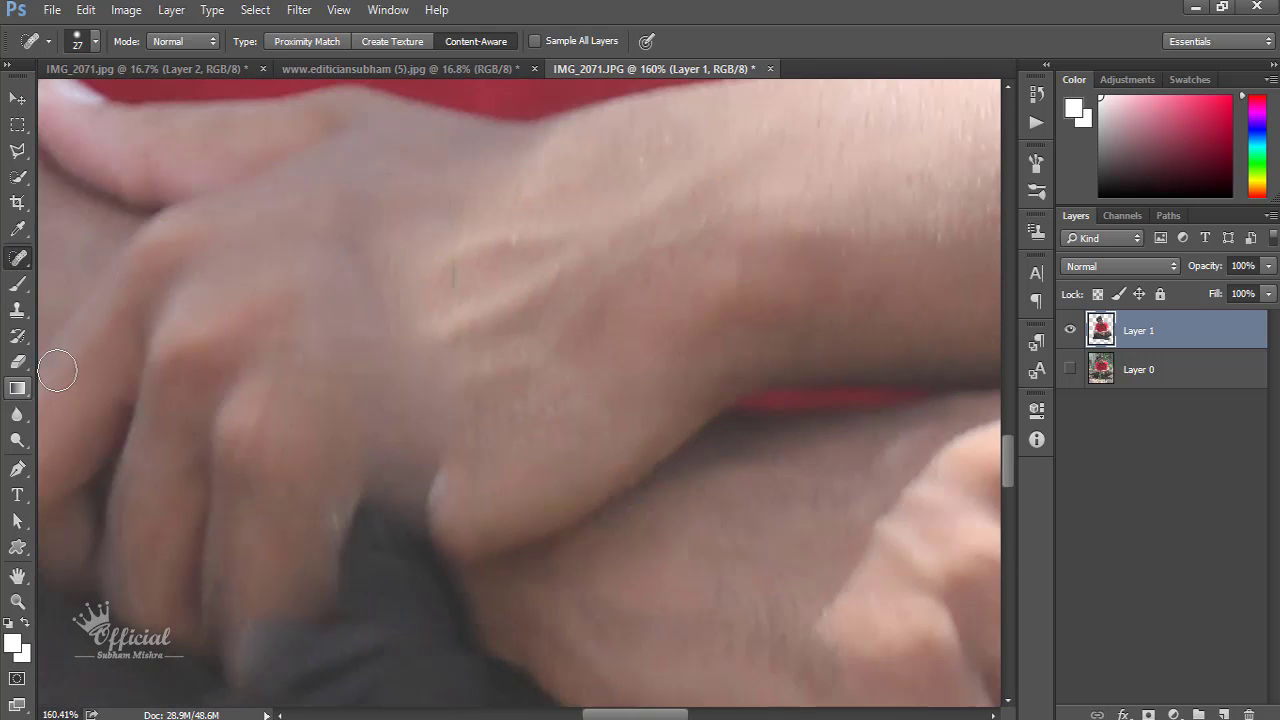
scroll(124, 376, left, 1)
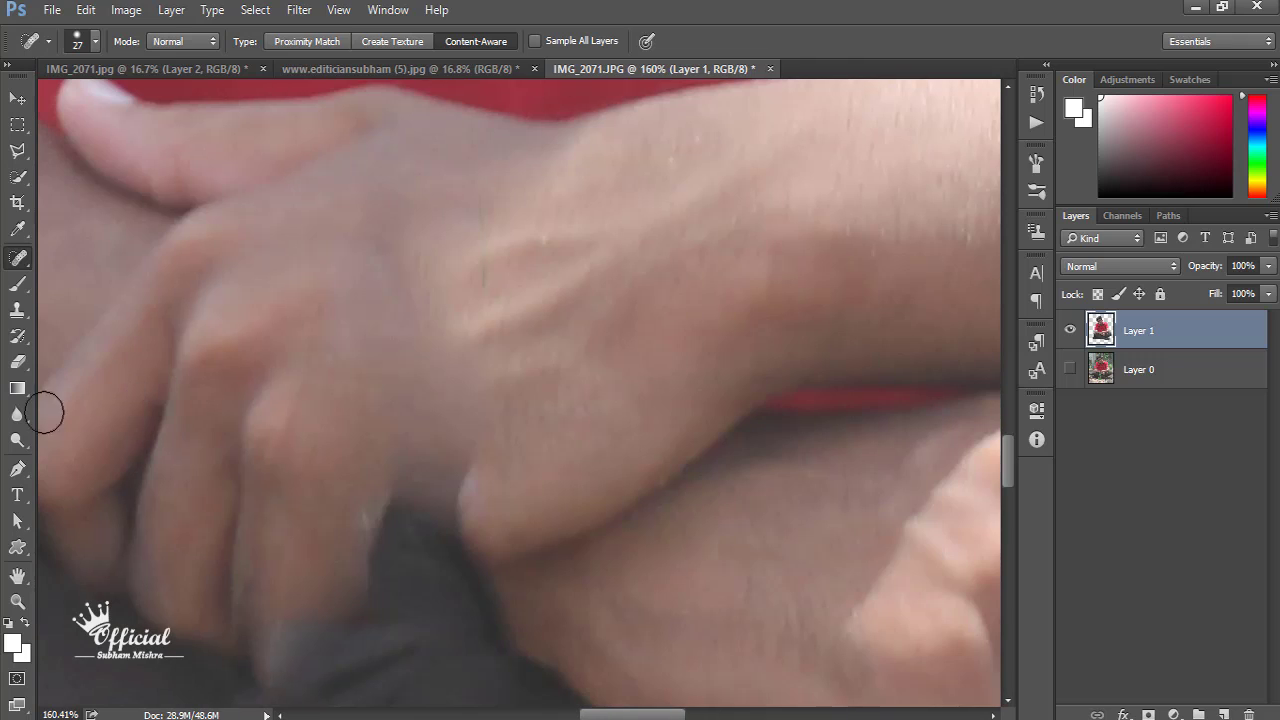
click(17, 312)
alt+click(517, 489)
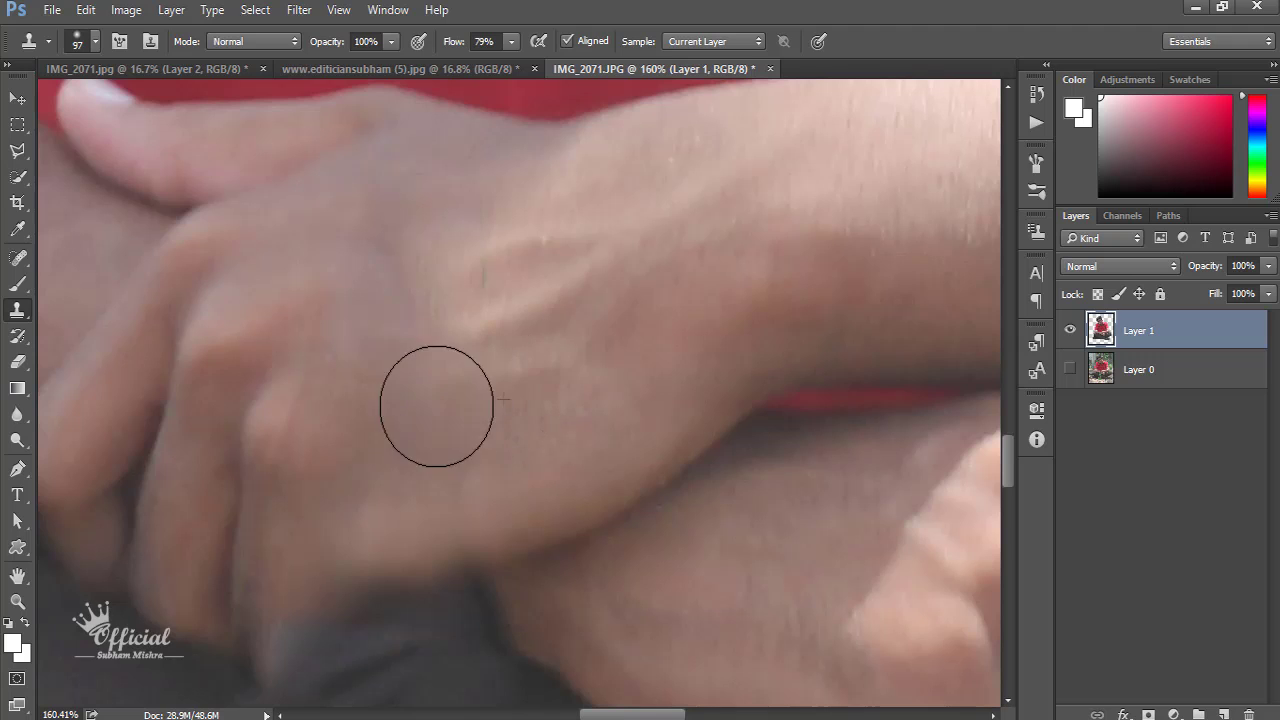
drag(436, 406, 471, 538)
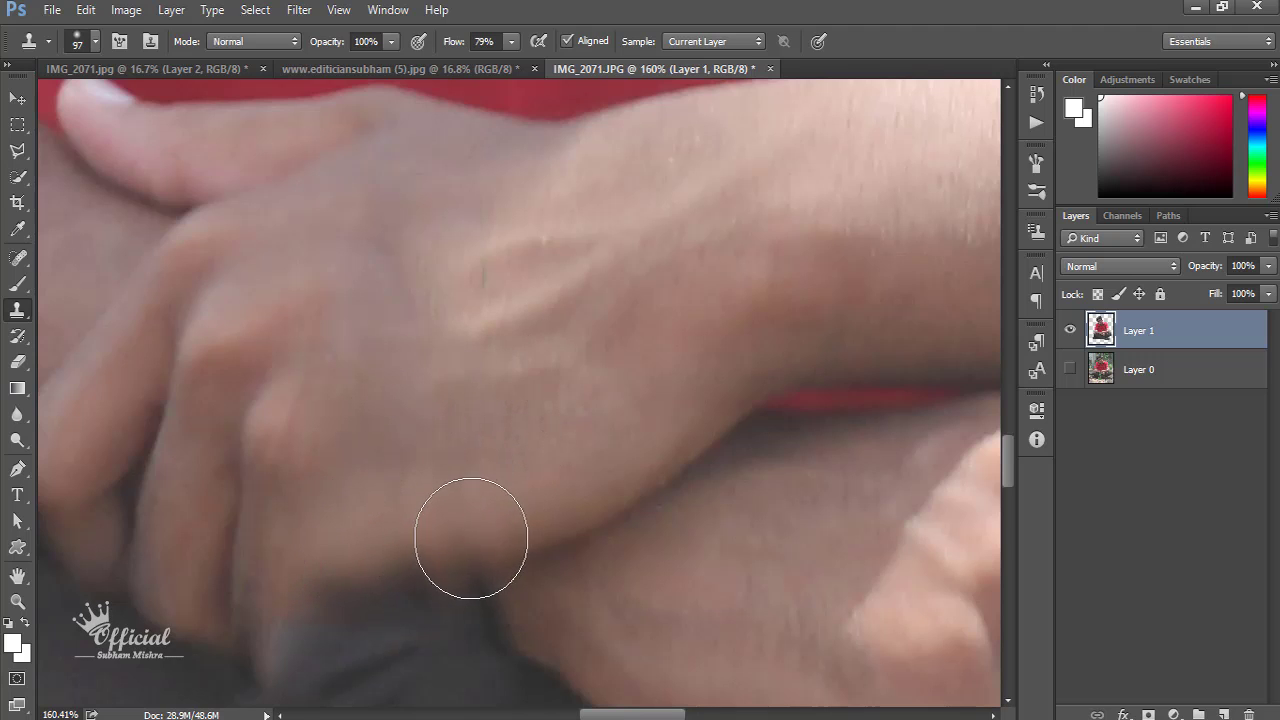
scroll(529, 399, down, 2)
scroll(540, 398, down, 1)
scroll(549, 397, down, 1)
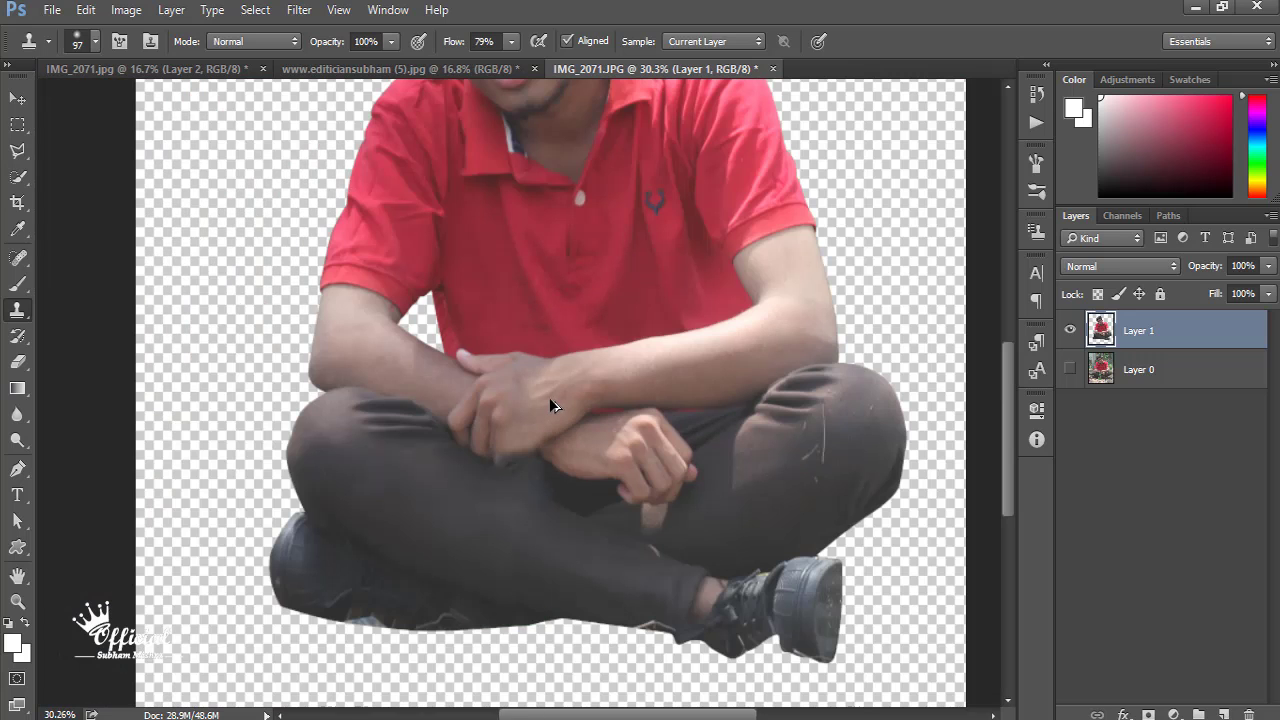
scroll(549, 397, down, 1)
scroll(554, 371, down, 1)
scroll(563, 374, down, 1)
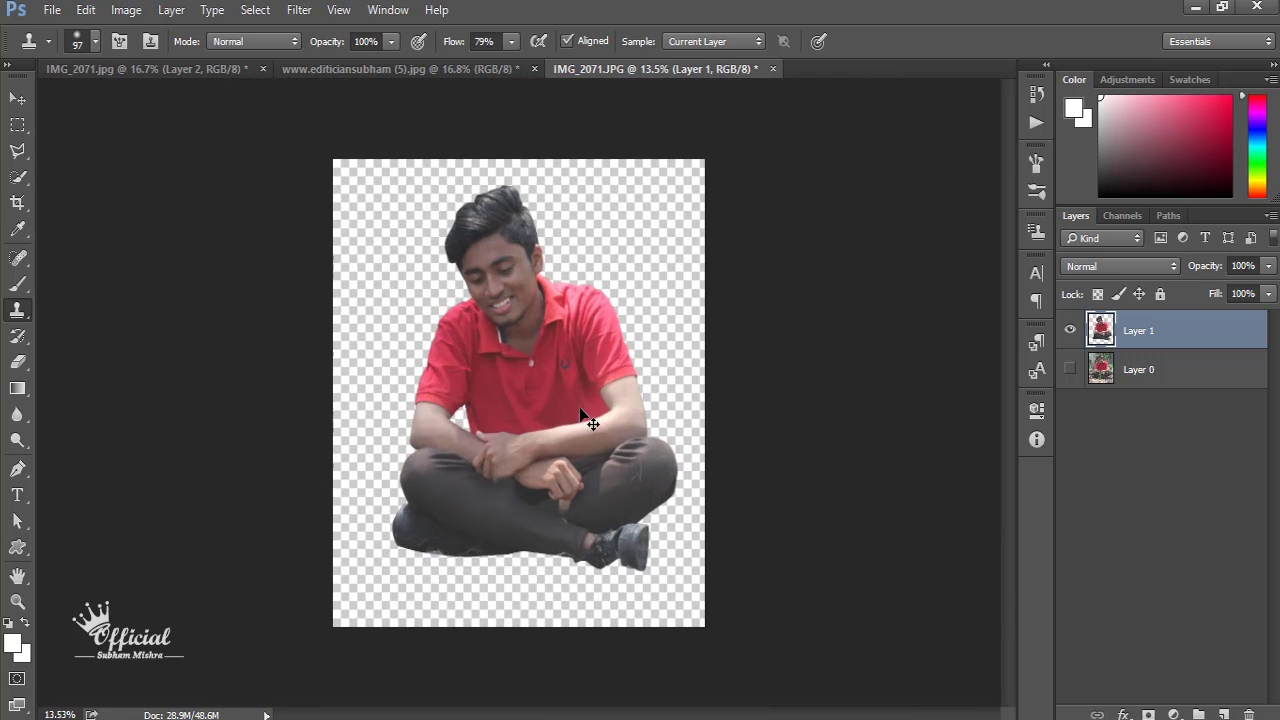
Step: Copy the cutout man and the misty forest into the main composition, hiding the man's layer
mouse_move(380, 200)
mouse_down()
mouse_move(505, 321)
mouse_move(427, 263)
mouse_up()
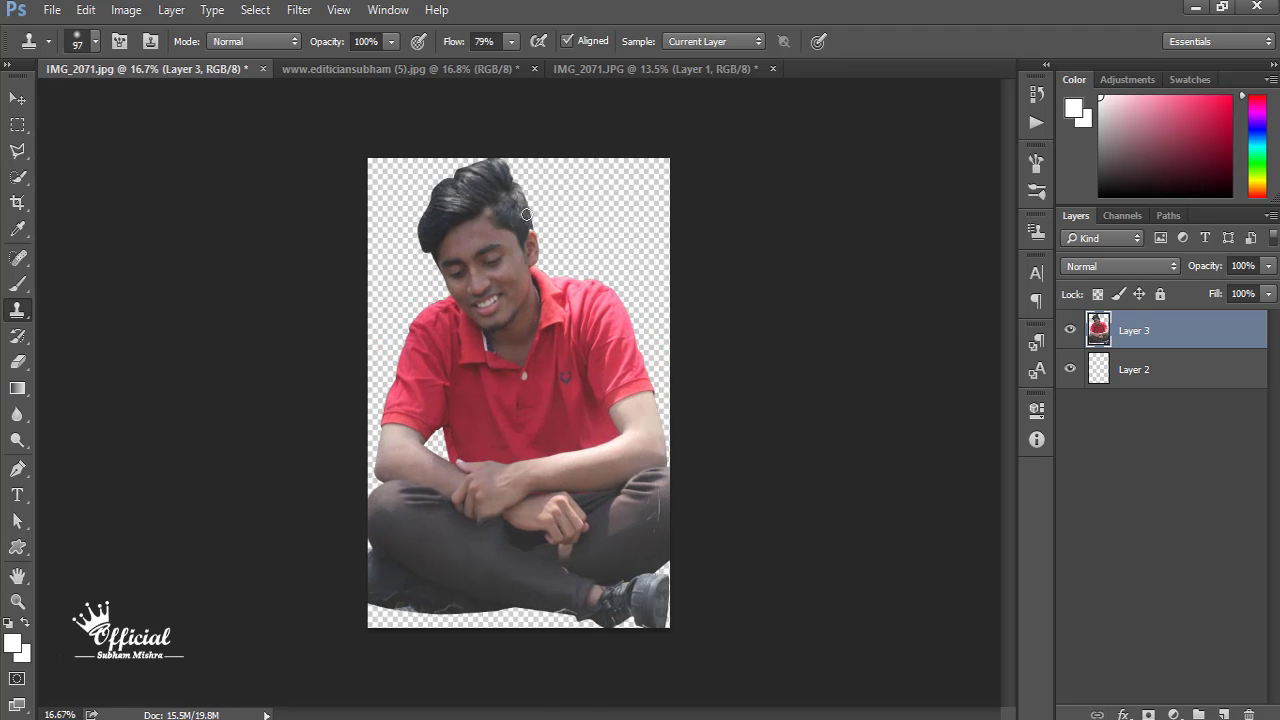
click(444, 74)
drag(1100, 328, 758, 354)
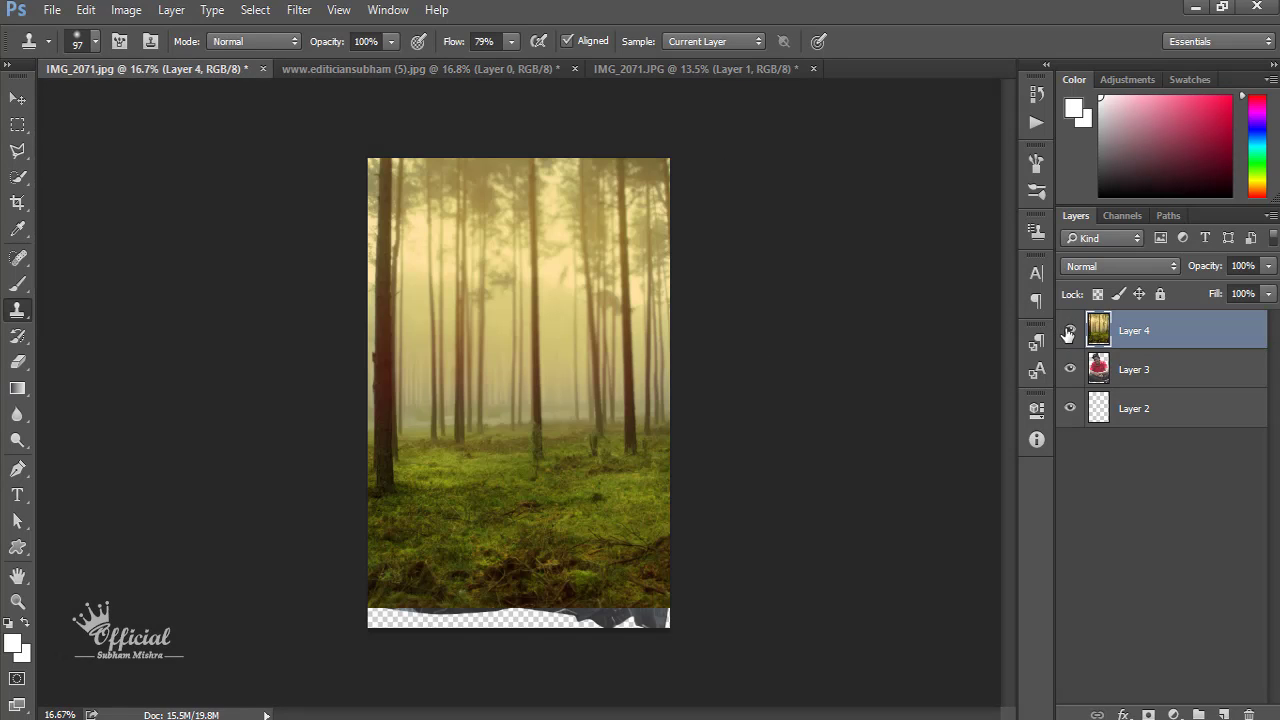
click(1070, 369)
Step: Free Transform the forest layer to cover the whole canvas and apply it
click(17, 98)
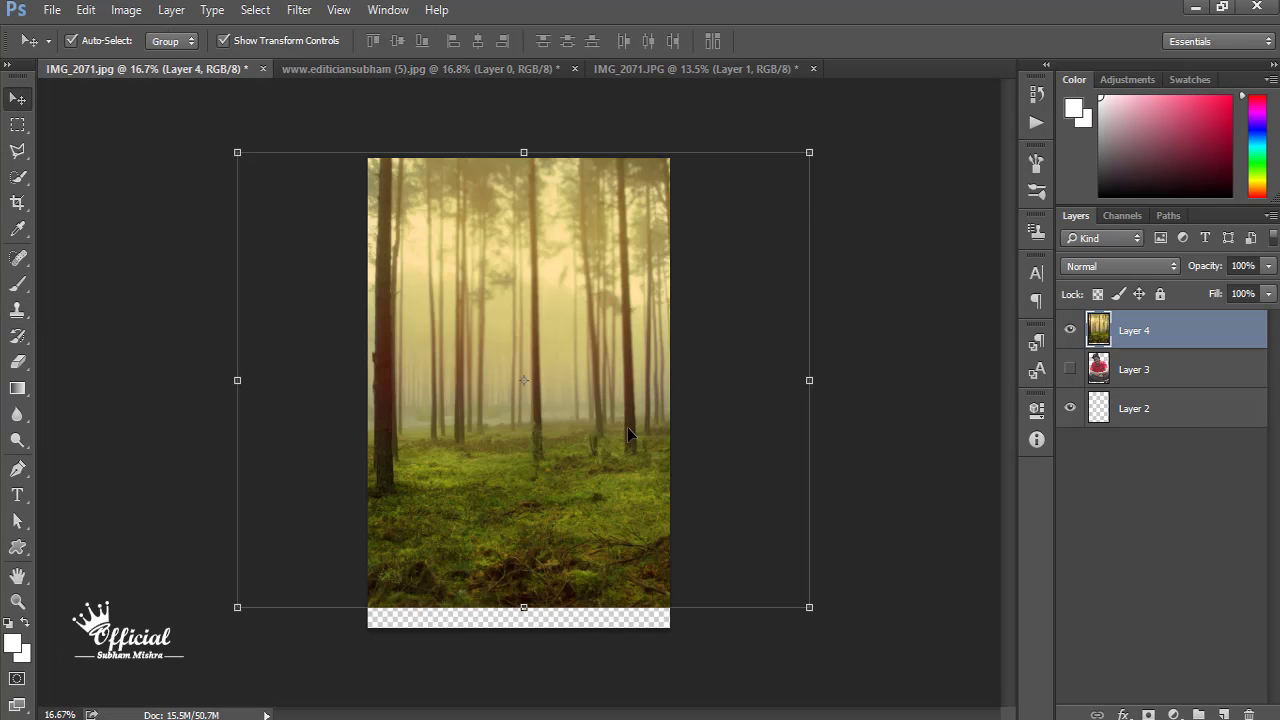
mouse_move(627, 427)
mouse_down()
mouse_move(452, 450)
mouse_move(494, 440)
mouse_move(489, 423)
mouse_move(503, 434)
mouse_move(476, 436)
mouse_up()
drag(430, 172, 430, 158)
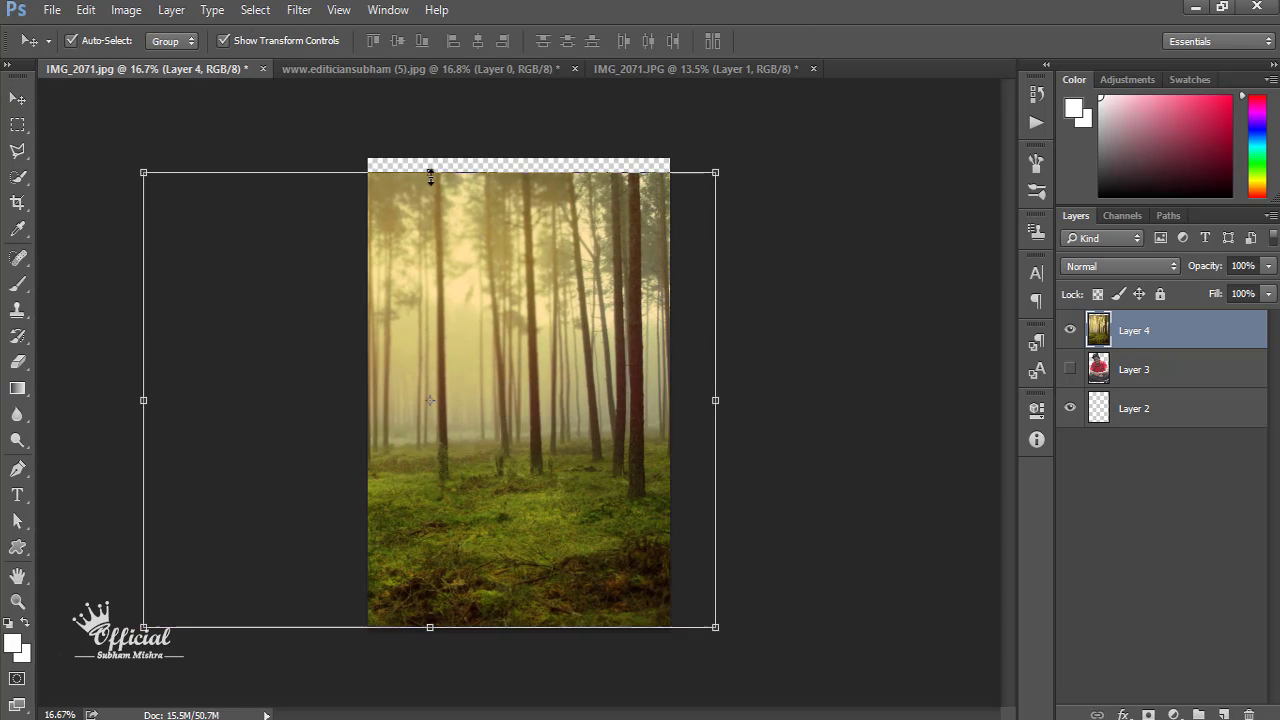
mouse_move(148, 411)
mouse_down()
mouse_move(312, 420)
mouse_move(166, 420)
mouse_up()
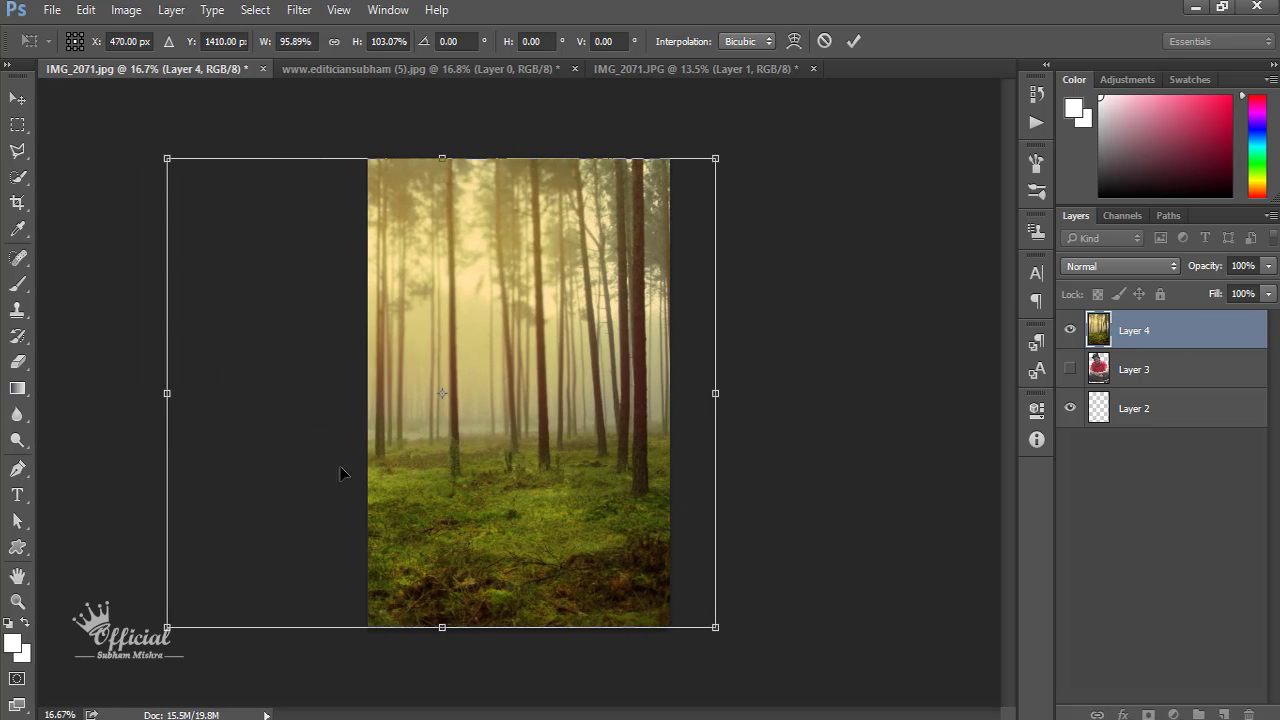
drag(723, 391, 731, 392)
key(ctrl+0)
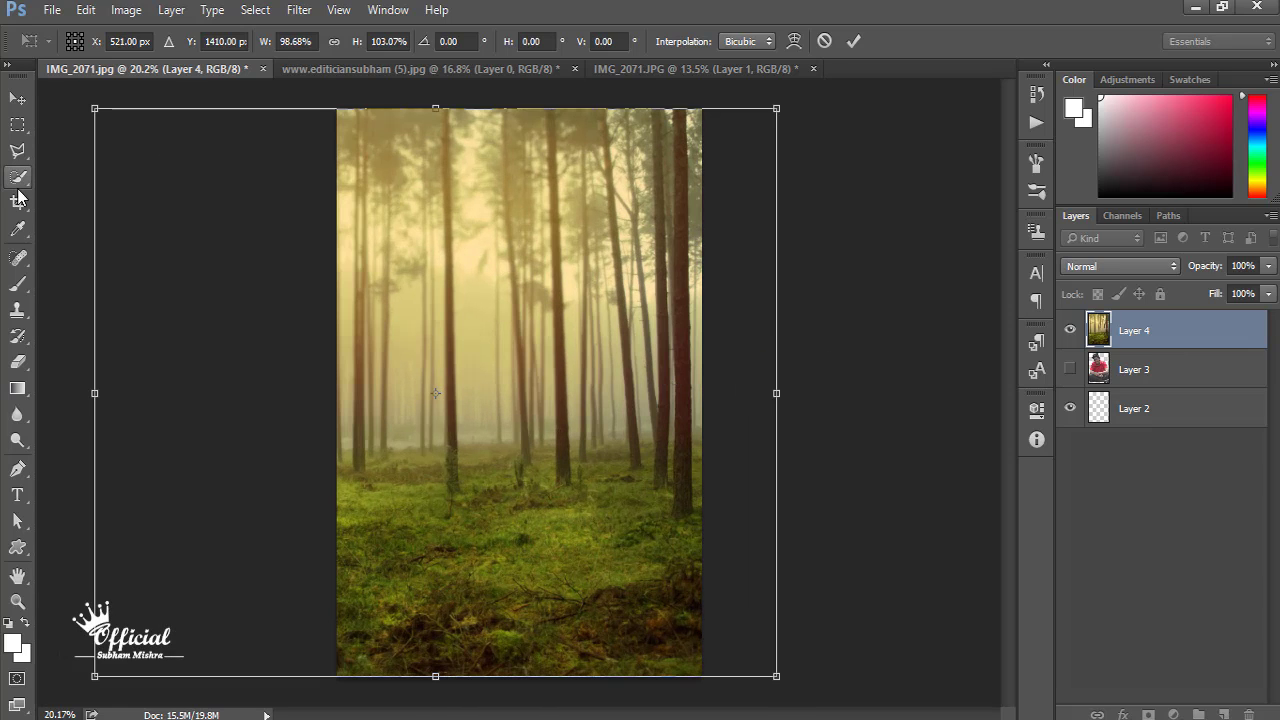
click(17, 190)
click(566, 291)
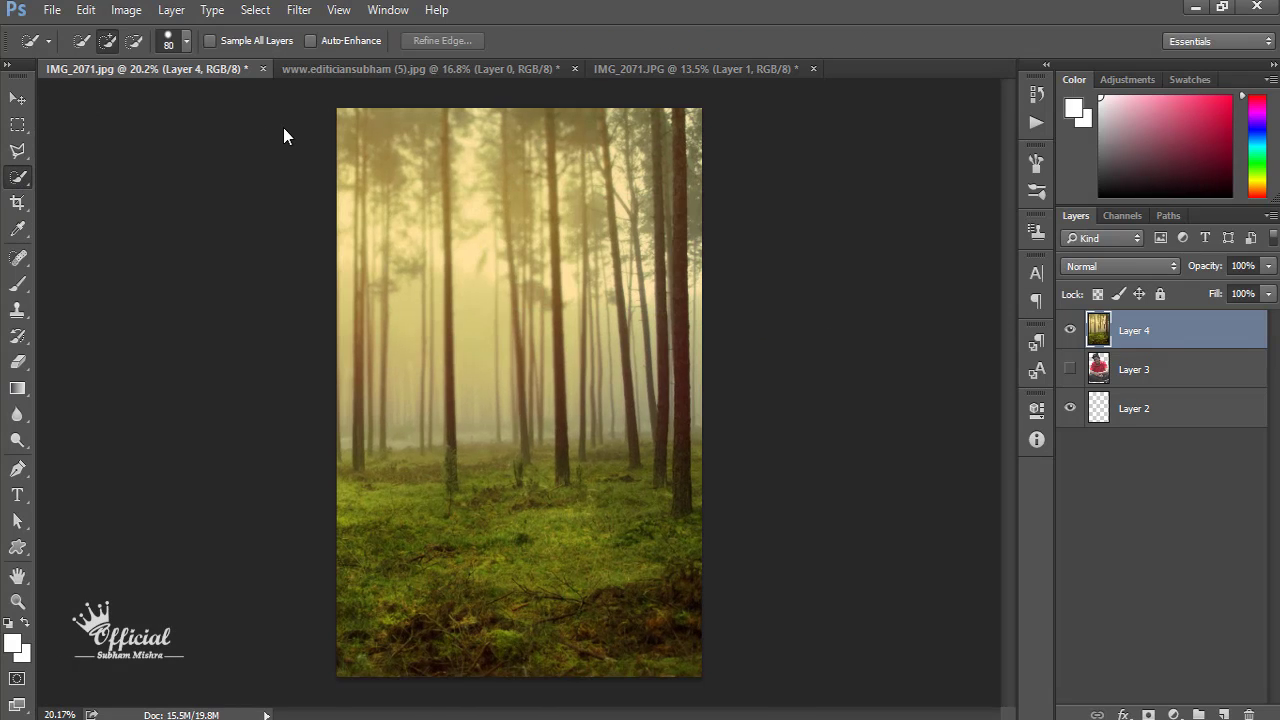
Step: Copy the man cutout from IMG_2071 onto the forest composition
click(420, 69)
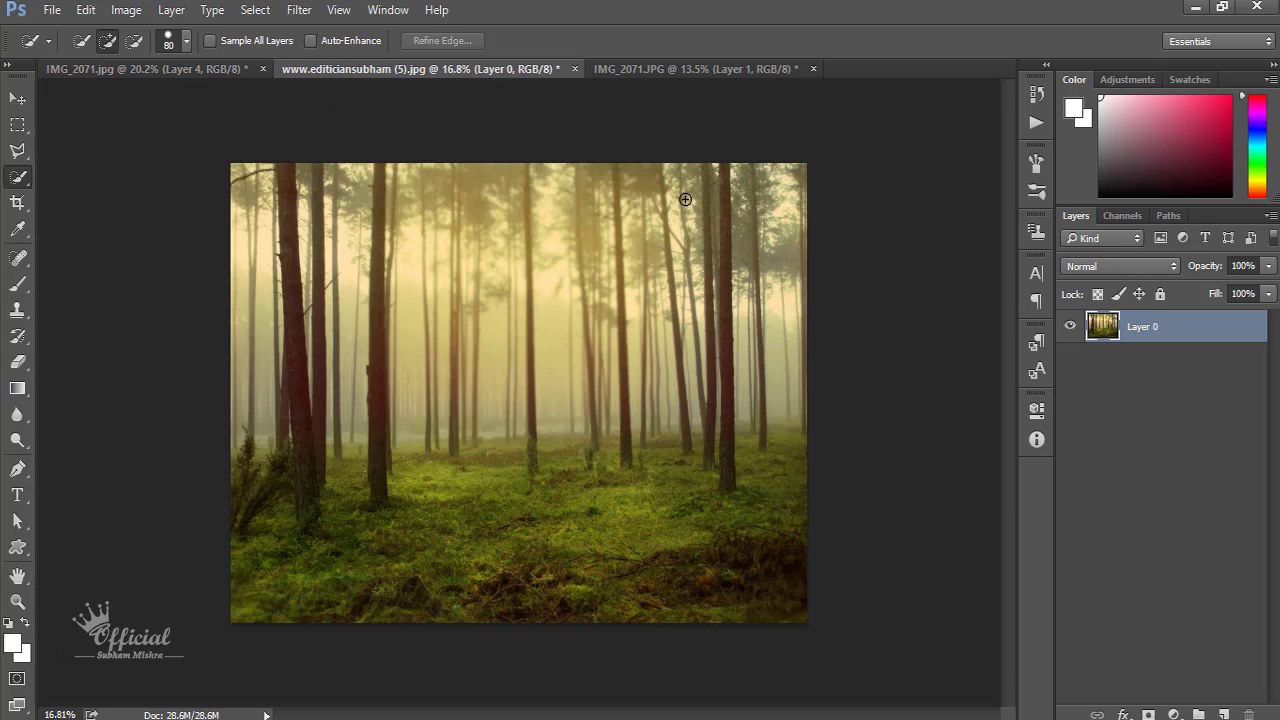
drag(690, 72, 320, 74)
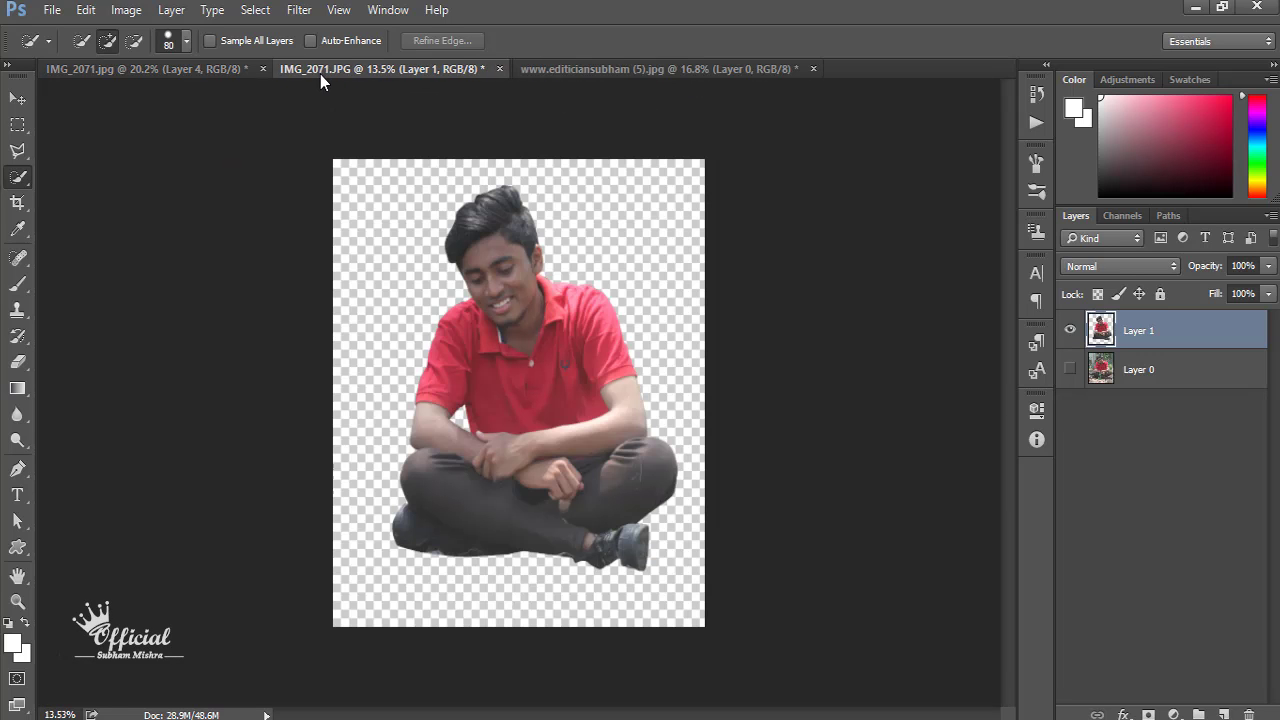
mouse_move(515, 323)
mouse_down()
mouse_move(522, 372)
mouse_move(561, 405)
mouse_up()
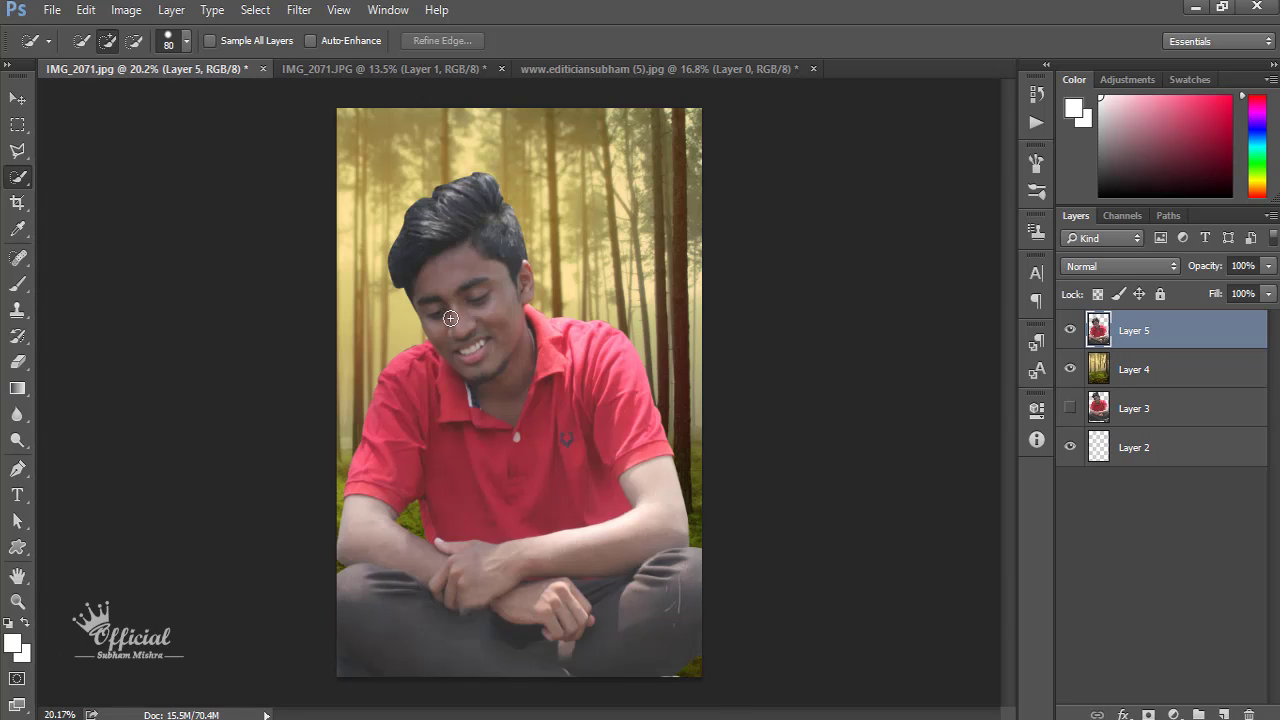
Step: Scale the pasted man to 50% width and height and commit it
key(ctrl+t)
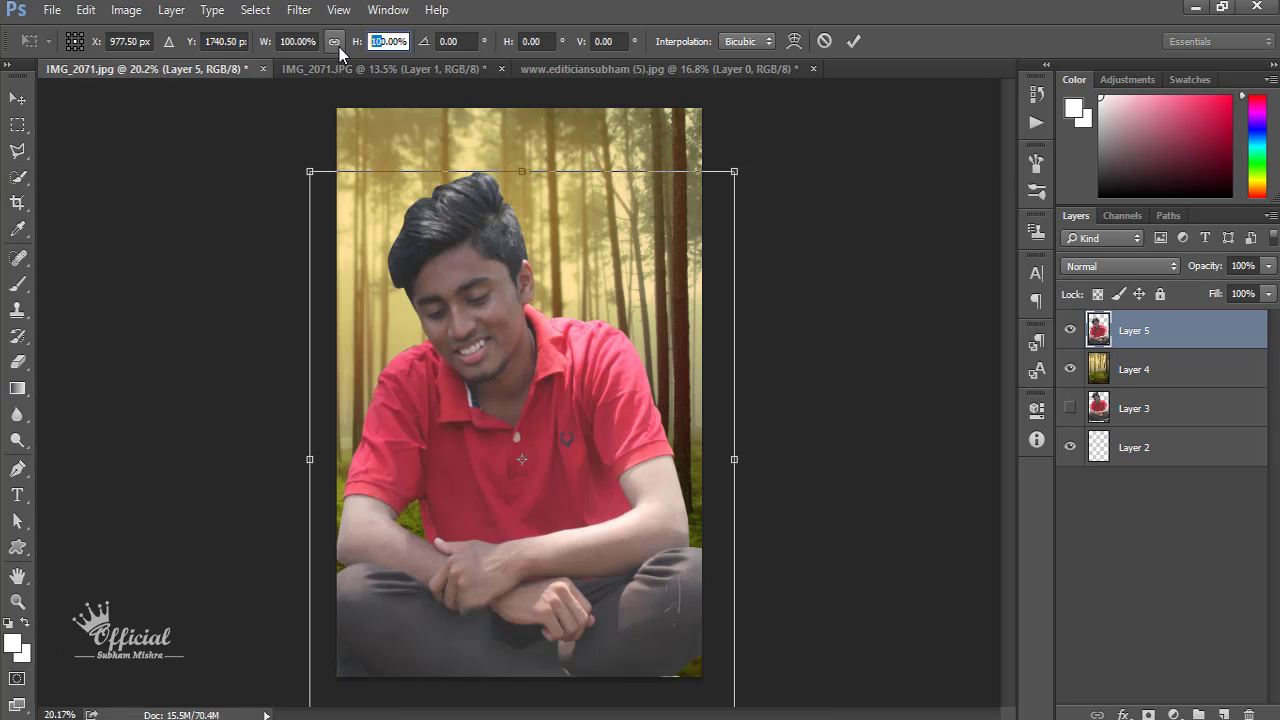
text(50)
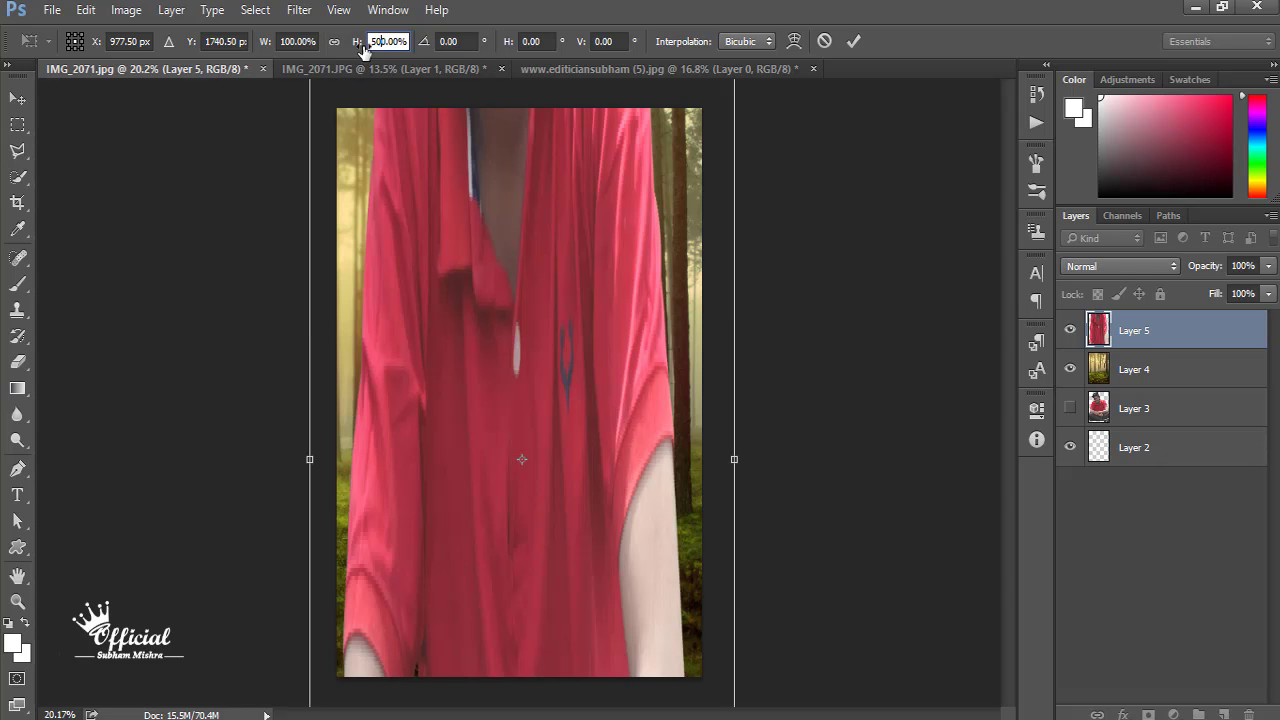
key(Delete)
click(283, 41)
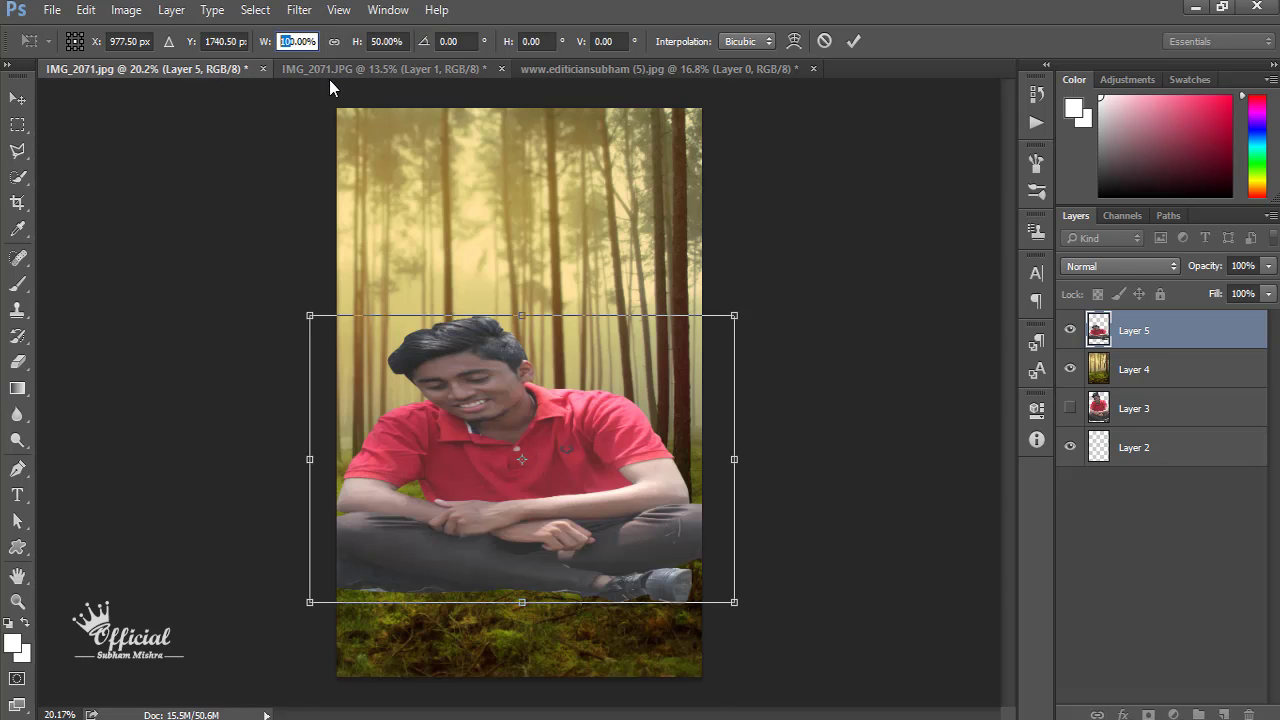
text(5)
key(Delete)
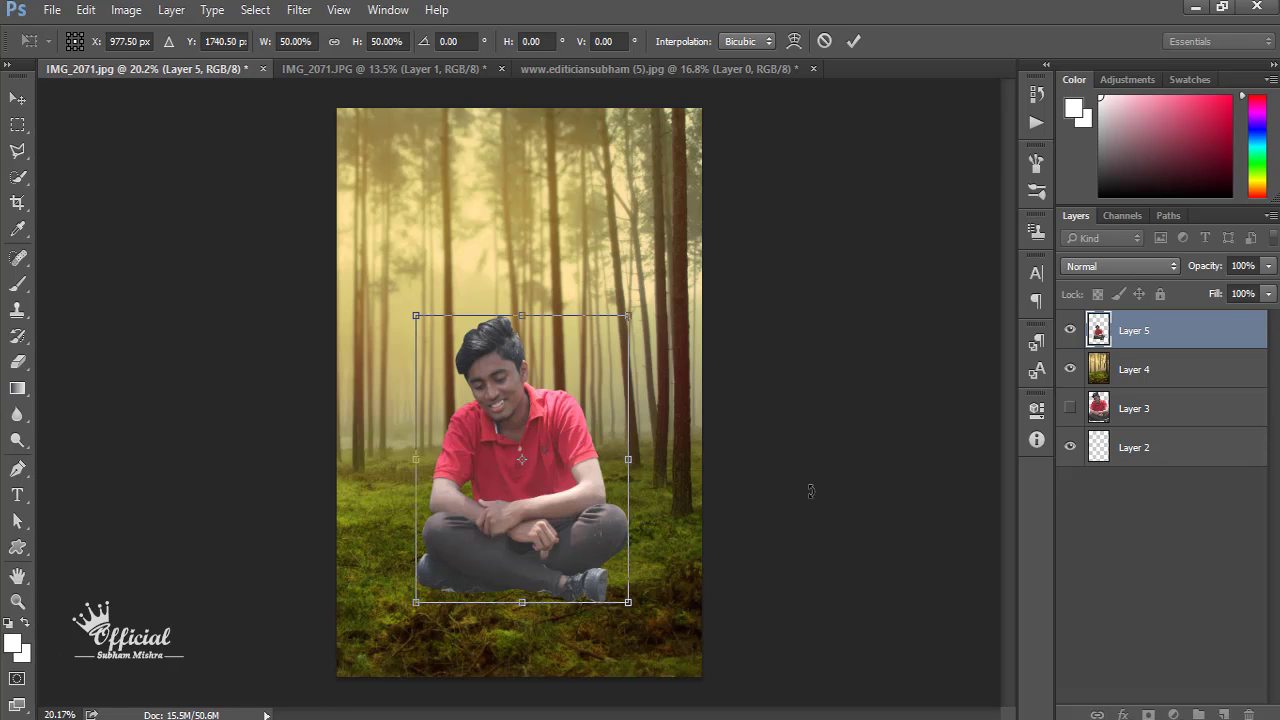
key(Return)
key(w)
click(299, 10)
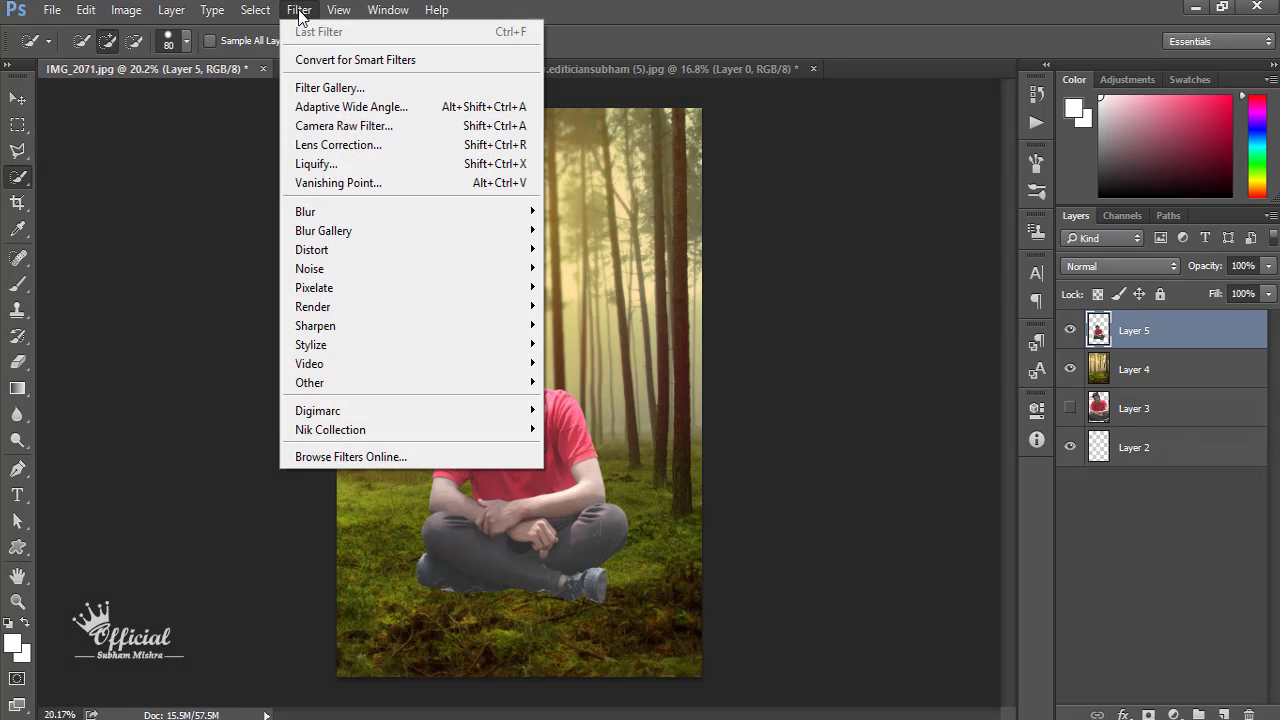
Step: In Camera Raw, set Whites +30, raise orange luminance, Blacks −62, Shadows −76, Highlights +31
click(329, 126)
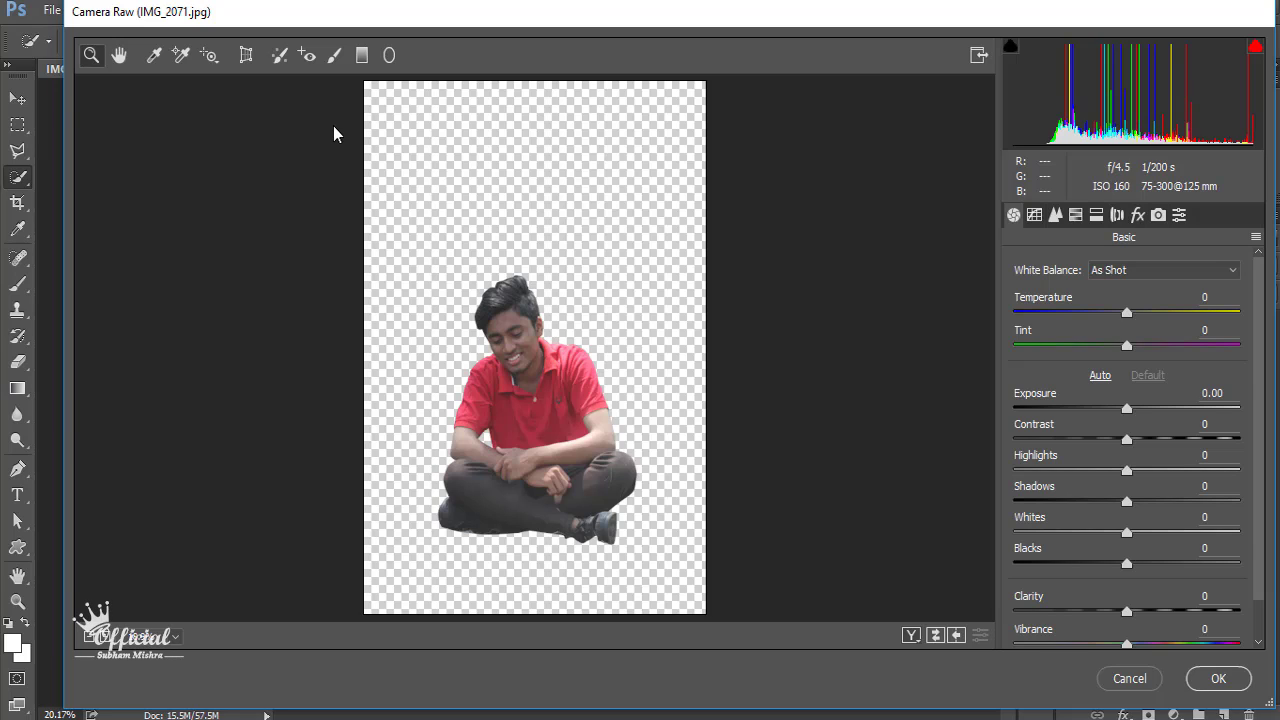
mouse_move(1145, 532)
mouse_down()
mouse_move(1182, 536)
mouse_move(1160, 537)
mouse_up()
click(1075, 214)
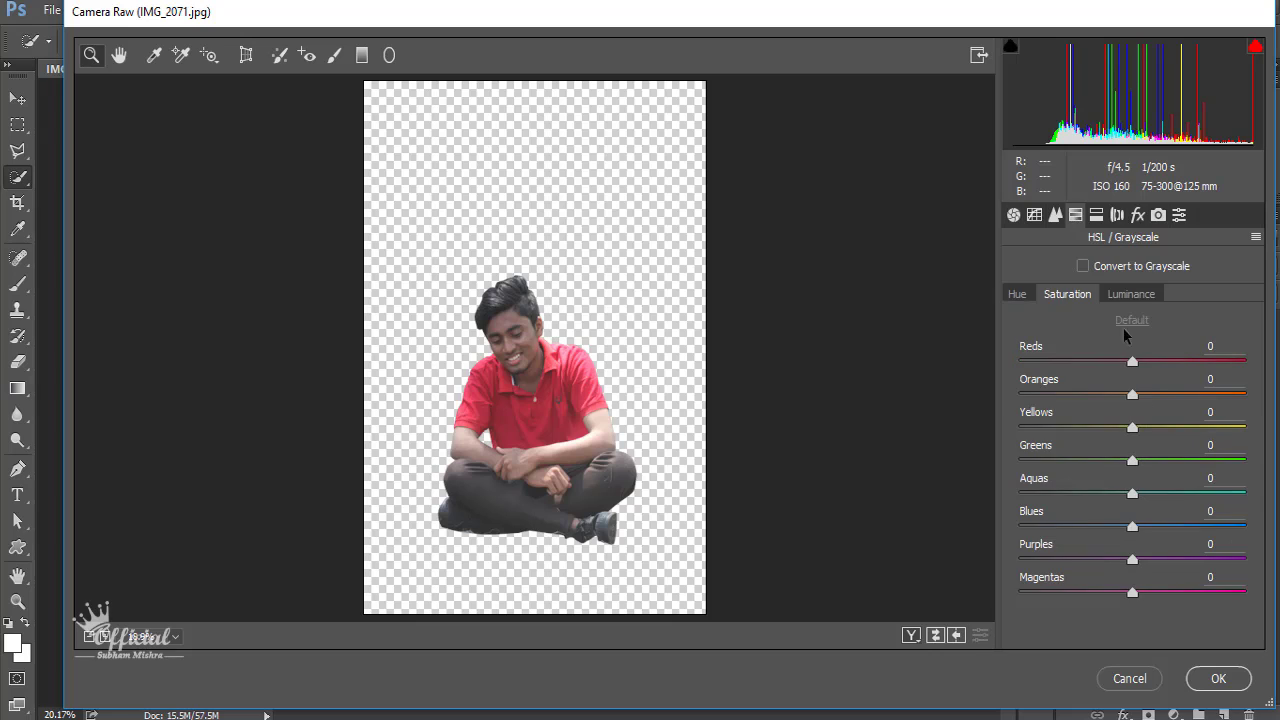
click(1131, 294)
drag(1132, 393, 1249, 410)
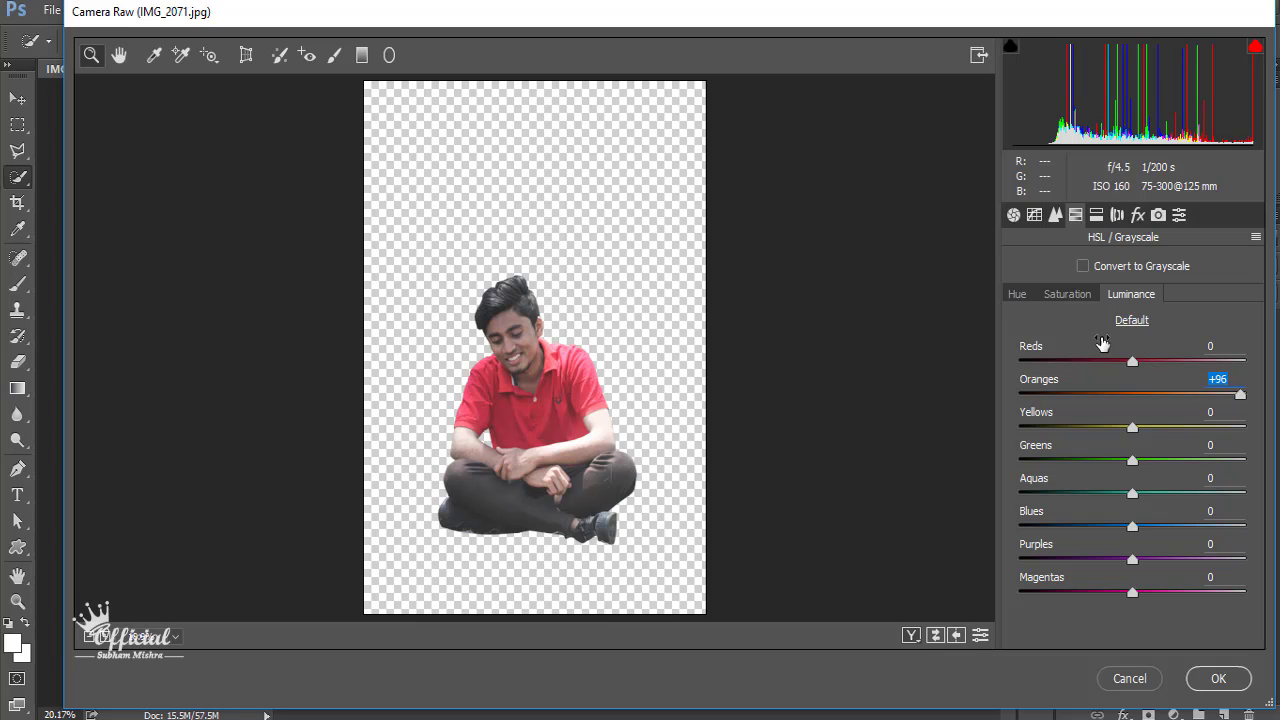
click(1013, 214)
scroll(1123, 525, down, 2)
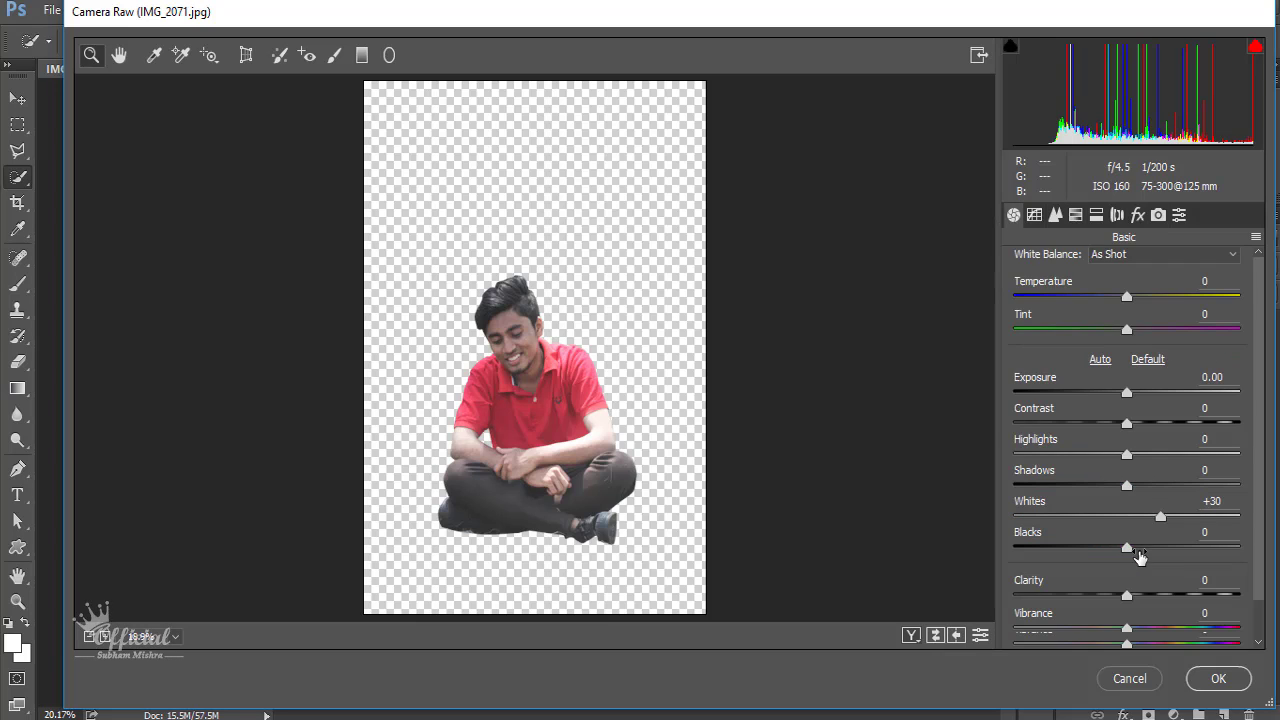
mouse_move(1126, 519)
mouse_down()
mouse_move(1166, 521)
mouse_move(1037, 517)
mouse_move(1057, 519)
mouse_up()
mouse_move(1127, 456)
mouse_down()
mouse_move(1172, 456)
mouse_move(1041, 458)
mouse_up()
mouse_move(1110, 424)
mouse_down()
mouse_move(1190, 426)
mouse_move(1083, 433)
mouse_move(1160, 427)
mouse_move(1158, 394)
mouse_move(1143, 400)
mouse_move(1156, 401)
mouse_up()
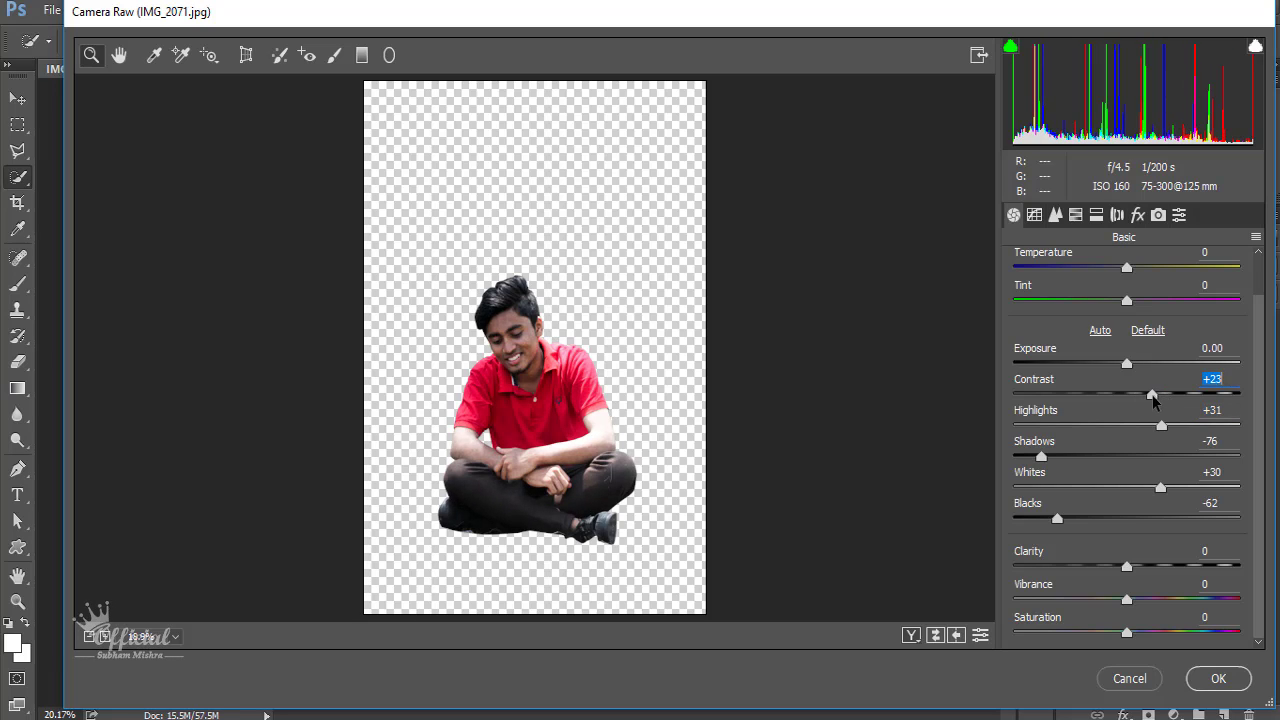
click(1220, 680)
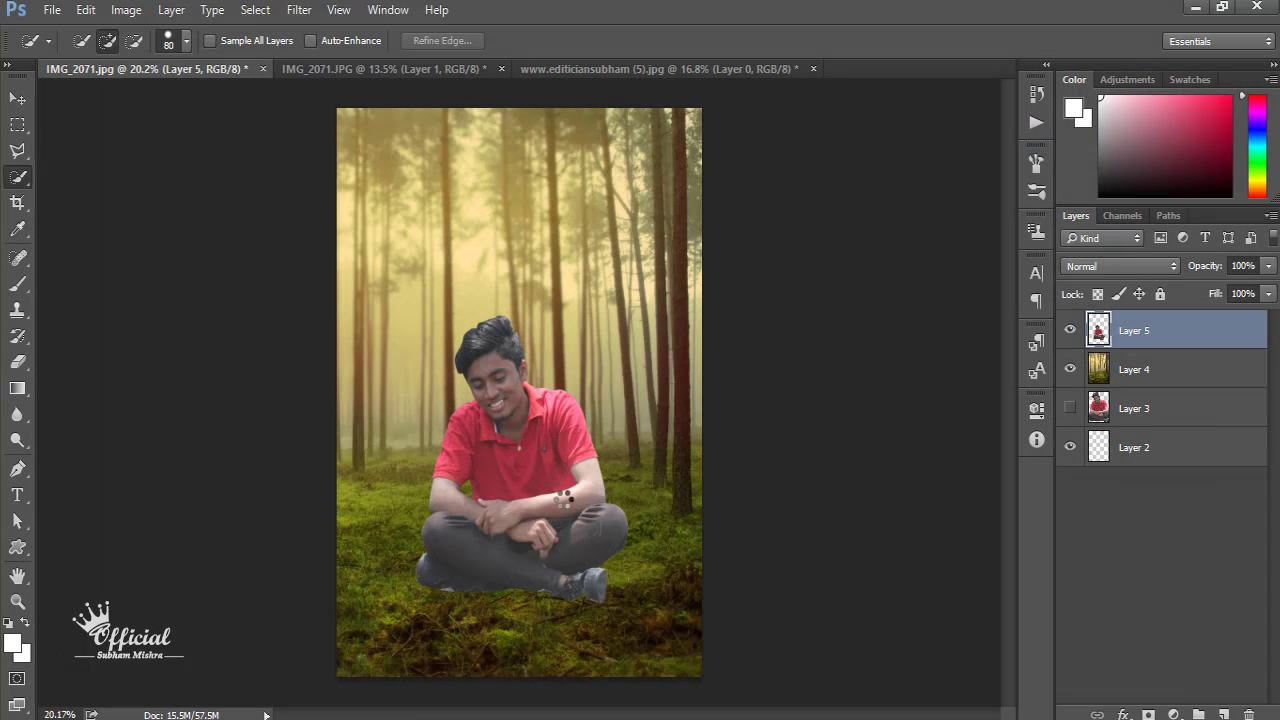
Step: Take the Smudge tool at 17% strength and smooth the forehead skin
scroll(484, 376, up, 3)
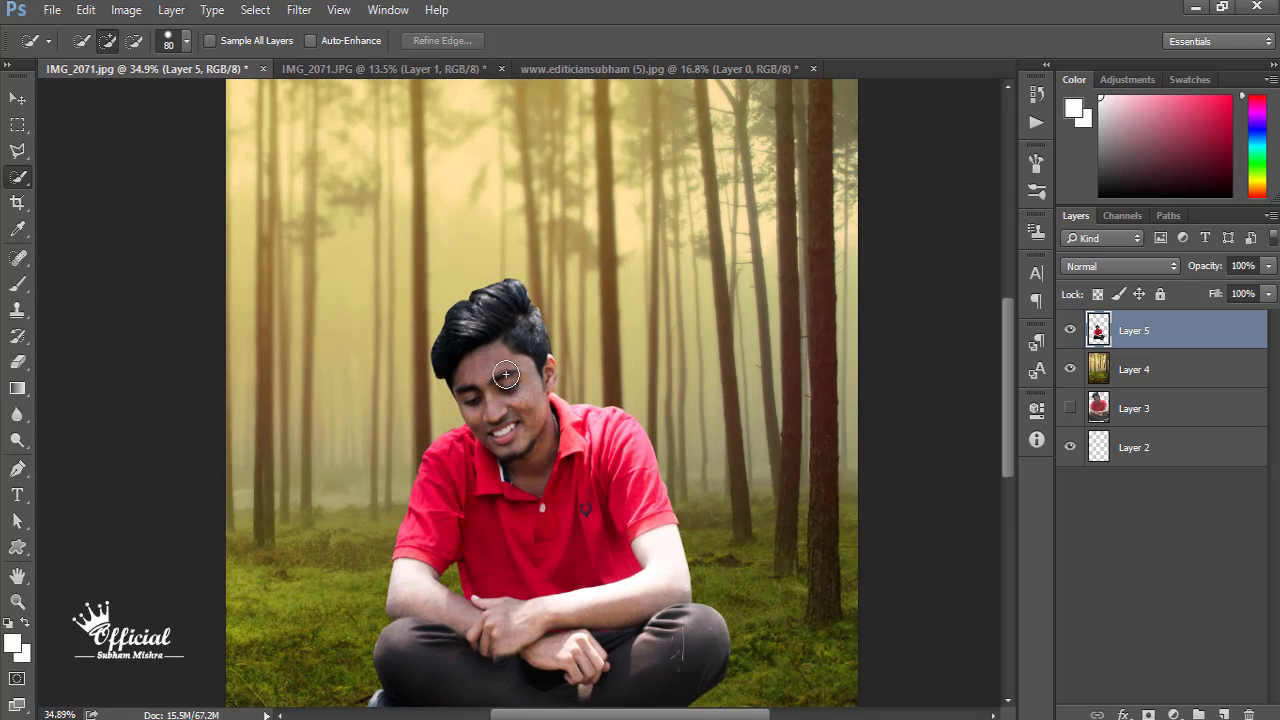
scroll(505, 375, up, 2)
scroll(500, 270, up, 2)
scroll(500, 263, up, 2)
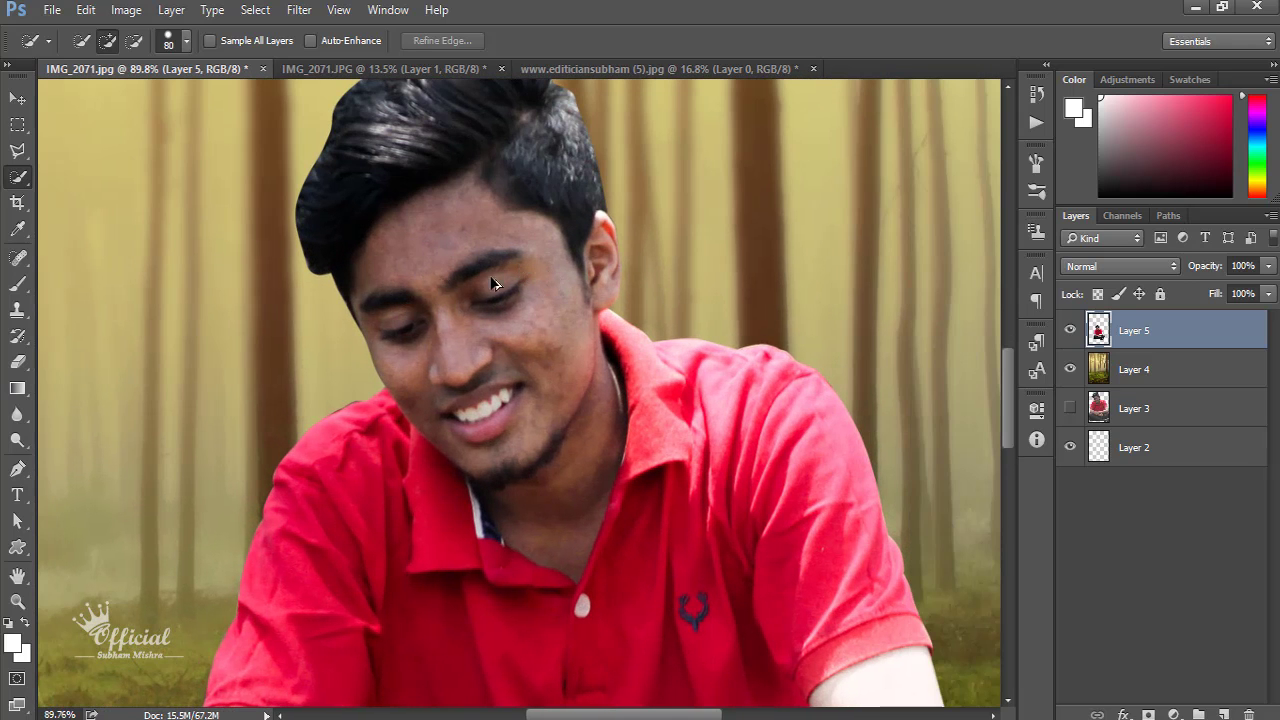
key(v)
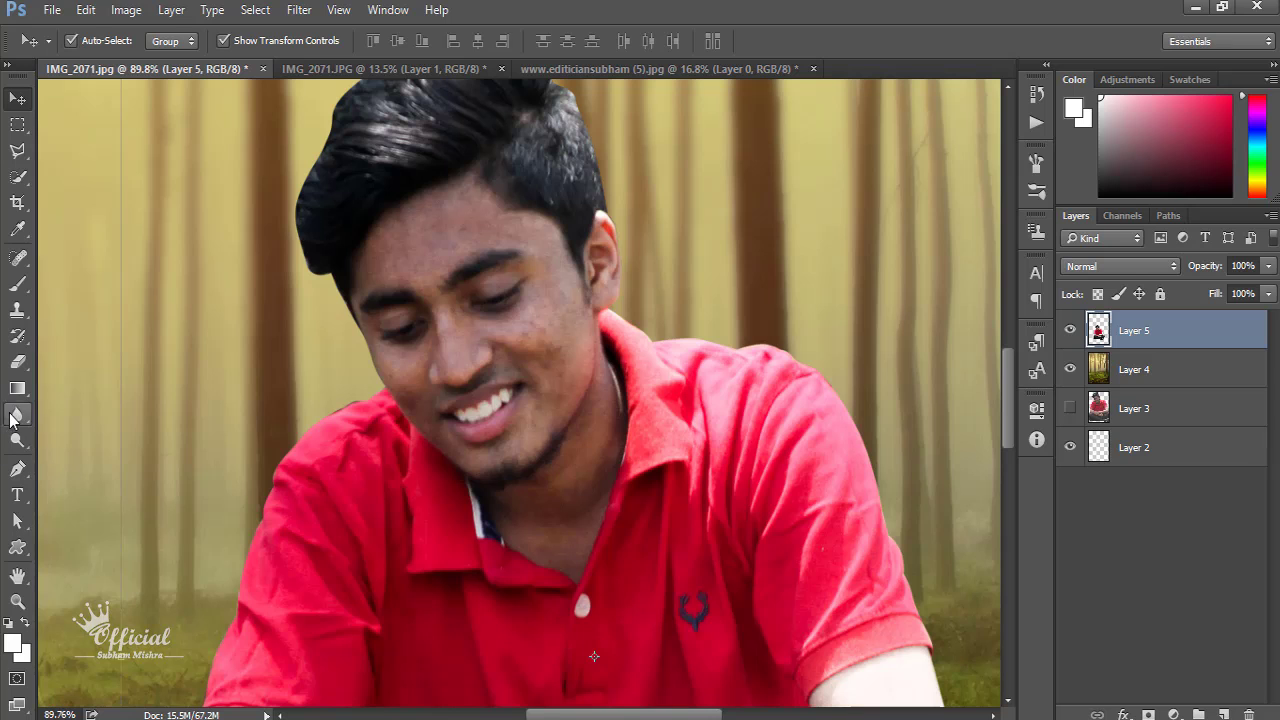
right_click(14, 418)
click(97, 456)
scroll(480, 235, up, 3)
scroll(443, 241, up, 1)
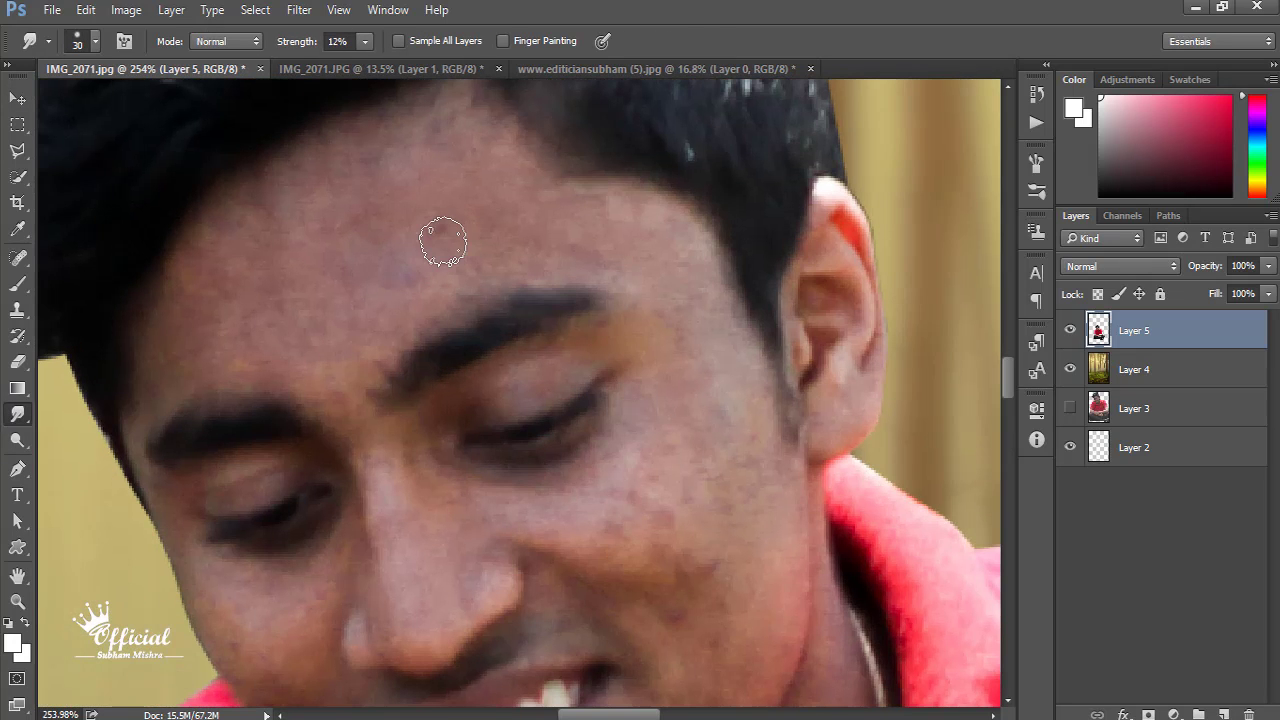
scroll(370, 228, left, 2)
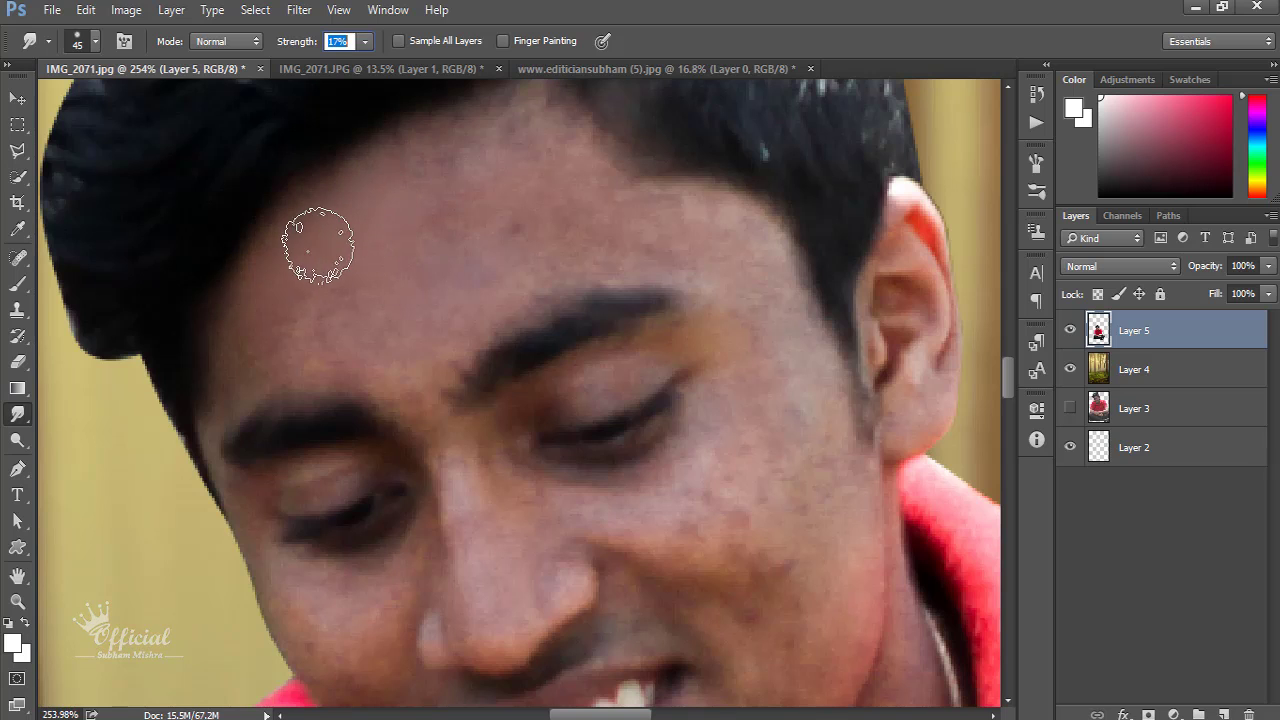
key(Return)
mouse_move(359, 337)
mouse_down()
mouse_move(509, 169)
mouse_move(451, 134)
mouse_move(571, 157)
mouse_move(670, 254)
mouse_move(726, 214)
mouse_move(743, 306)
mouse_up()
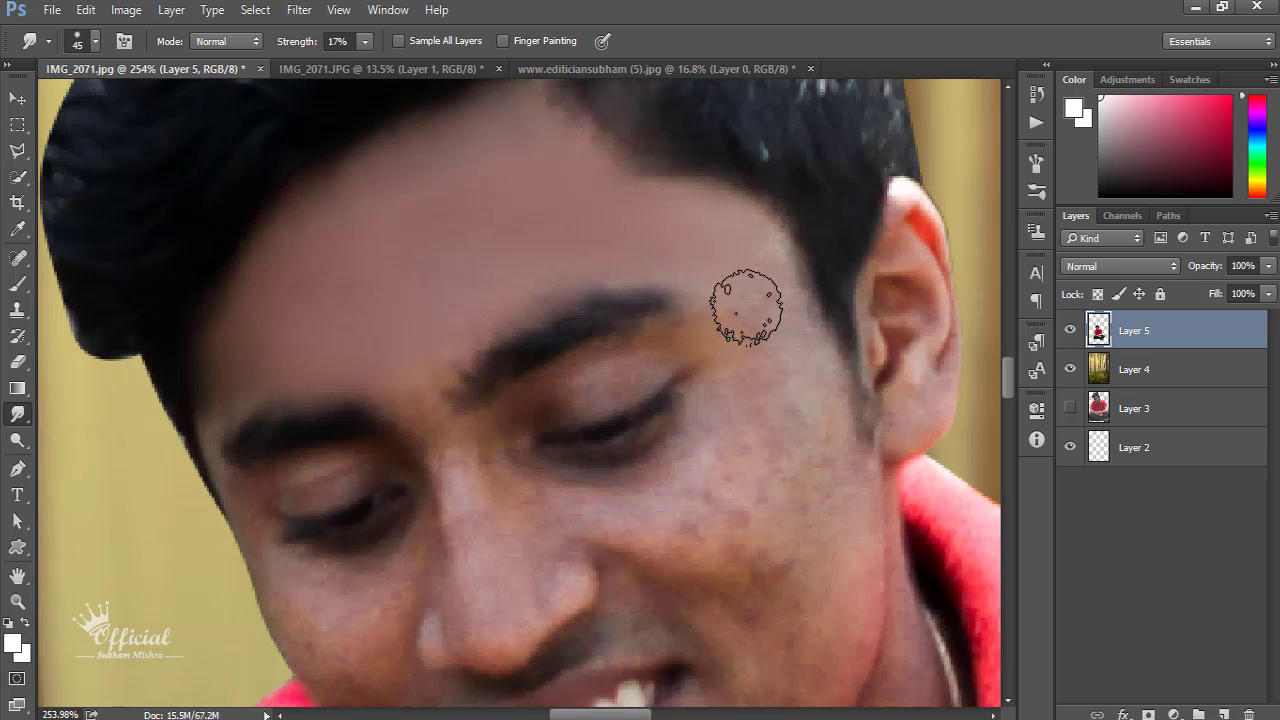
Step: Smooth the skin from inner eye to nose and across the right cheek and jaw
scroll(499, 459, down, 2)
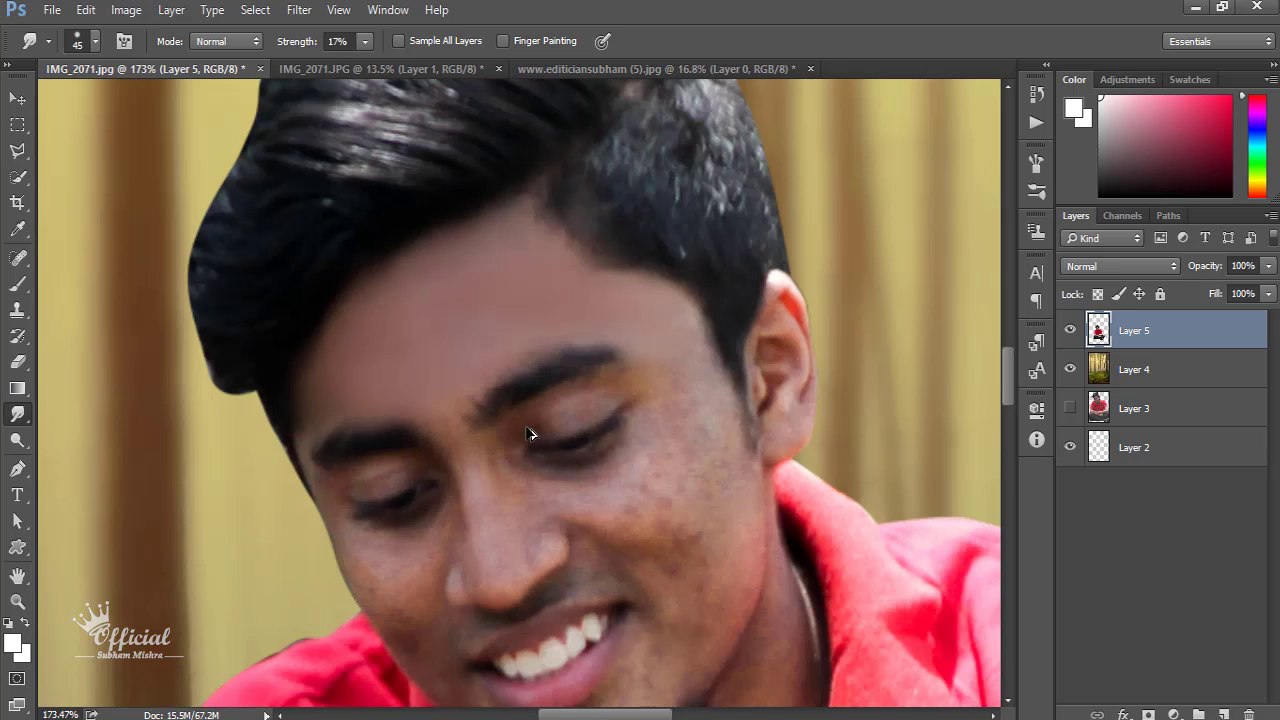
scroll(580, 410, down, 1)
scroll(543, 429, down, 1)
scroll(523, 414, up, 2)
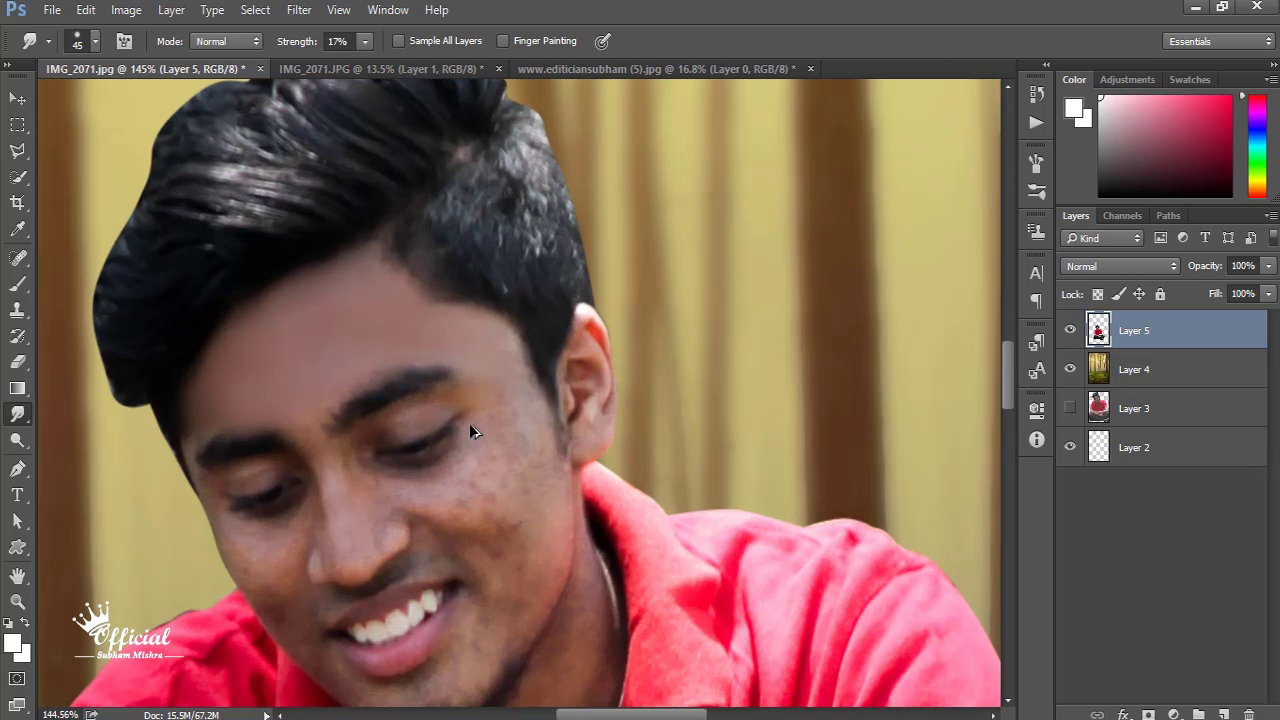
scroll(471, 429, up, 1)
mouse_move(318, 447)
mouse_down()
mouse_move(277, 457)
mouse_move(309, 508)
mouse_move(490, 477)
mouse_up()
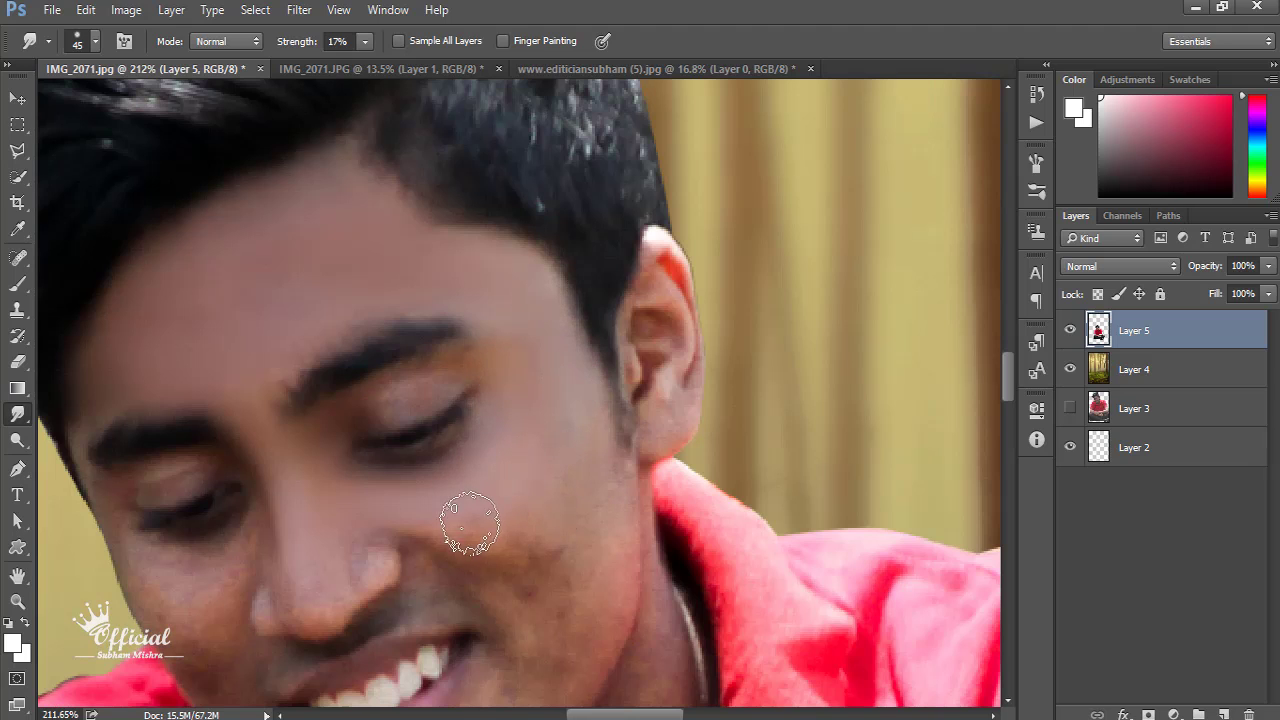
scroll(530, 460, up, 1)
scroll(500, 335, up, 1)
key(bracketright)
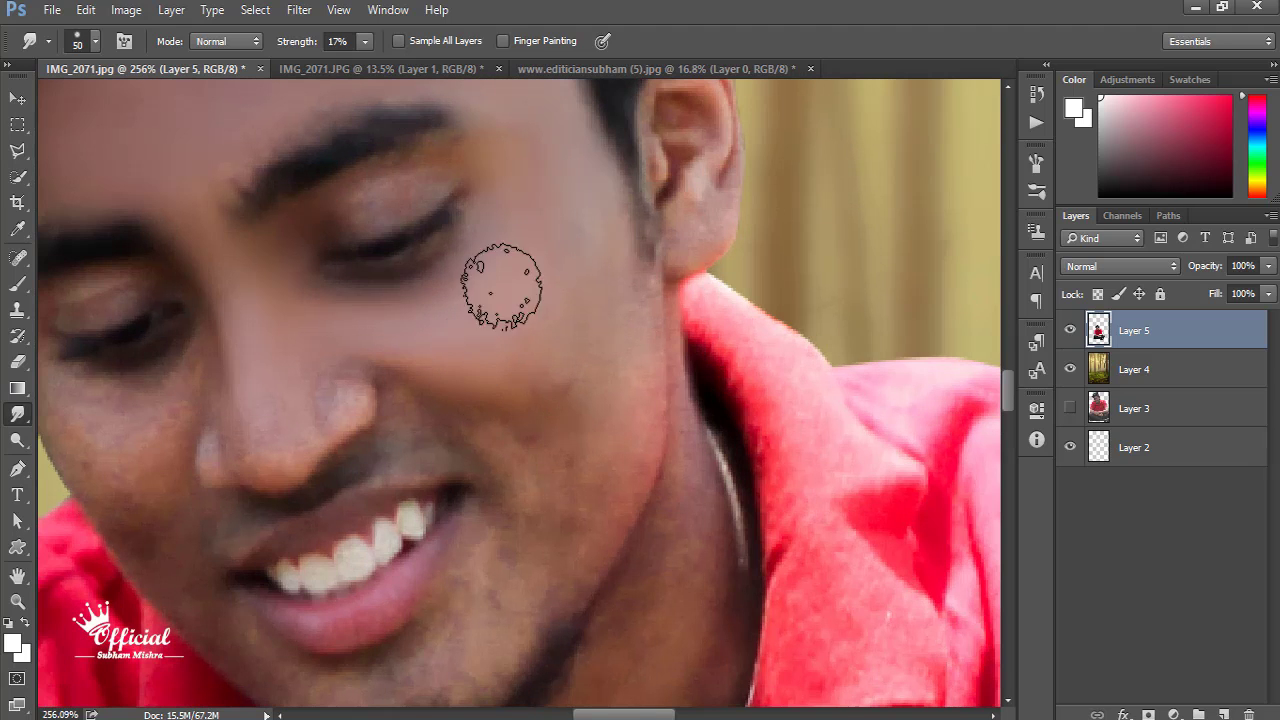
mouse_move(501, 287)
mouse_down()
mouse_move(586, 366)
mouse_move(600, 357)
mouse_move(537, 534)
mouse_move(508, 441)
mouse_up()
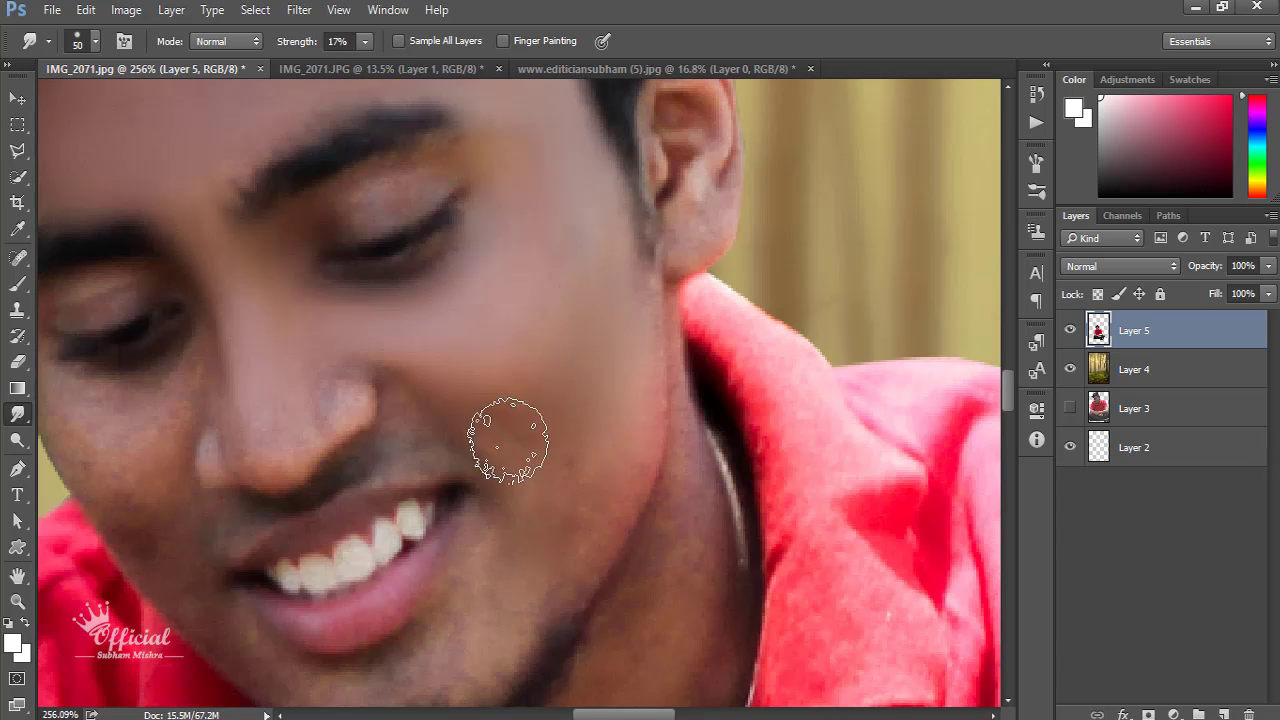
key(bracketleft)
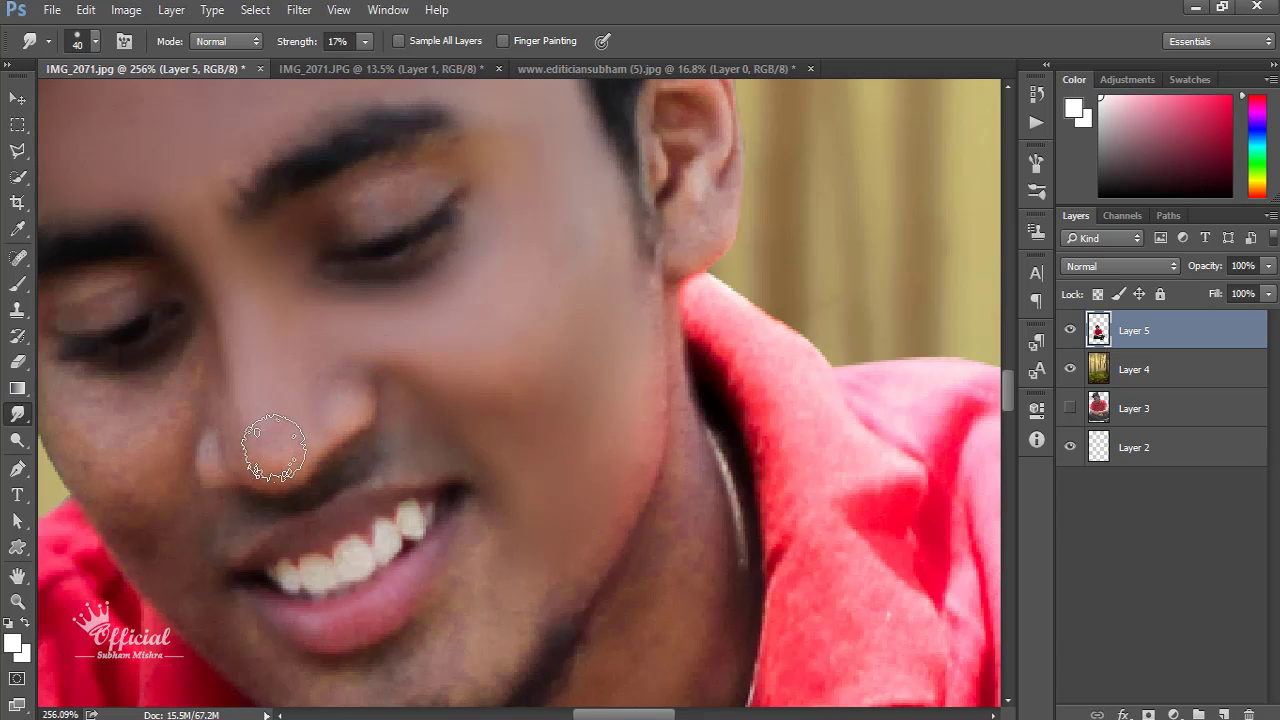
Step: Smudge the cheek edge under the eye and review the smoothed face
scroll(172, 405, left, 3)
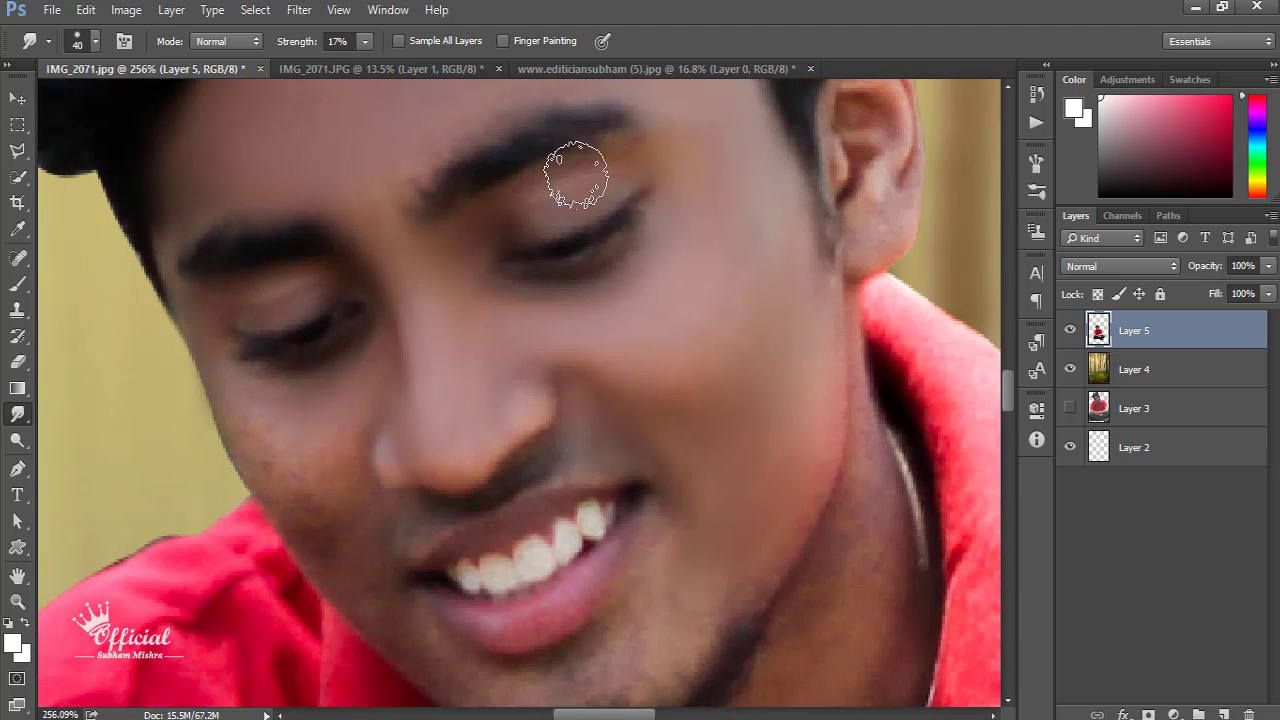
scroll(418, 421, down, 2)
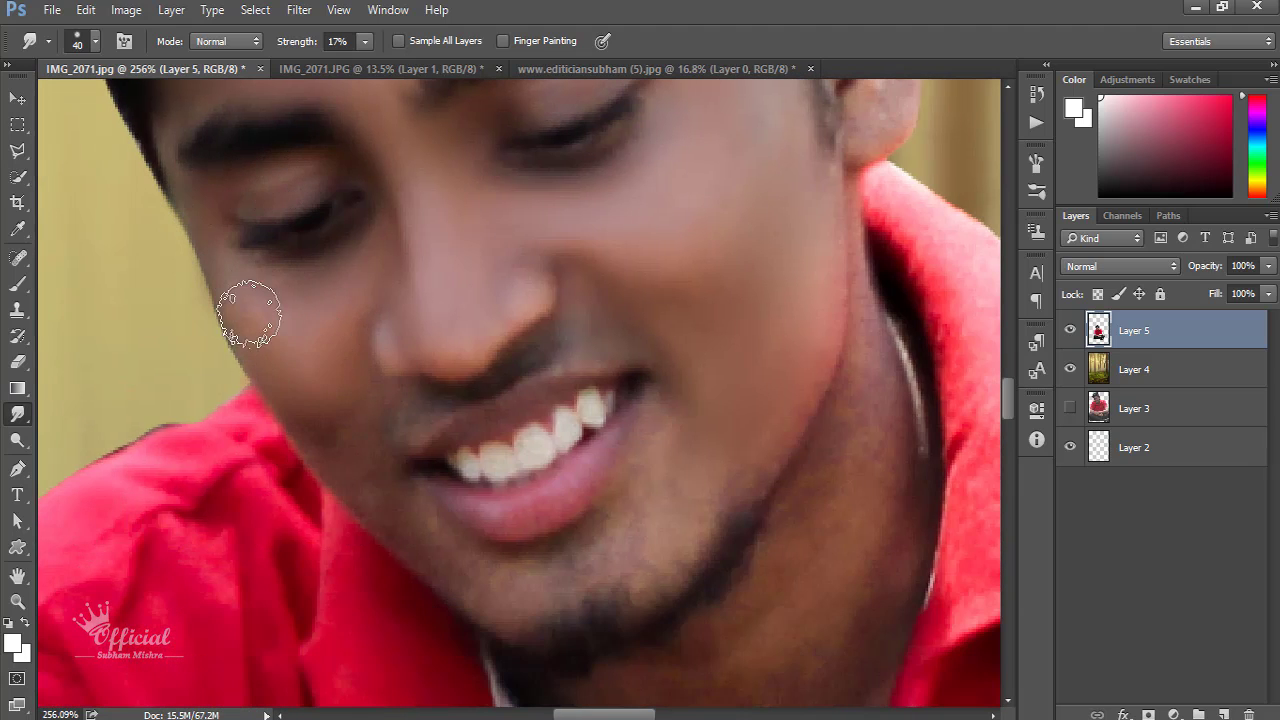
drag(249, 314, 287, 282)
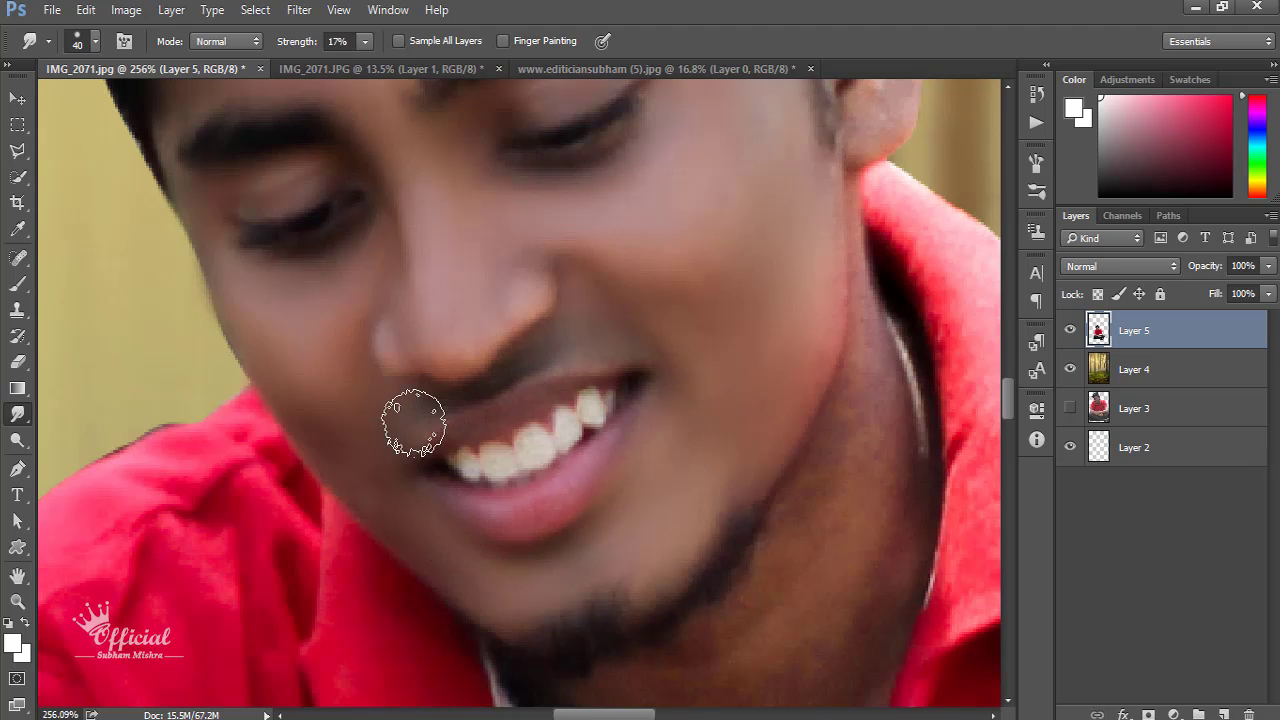
scroll(754, 314, down, 3)
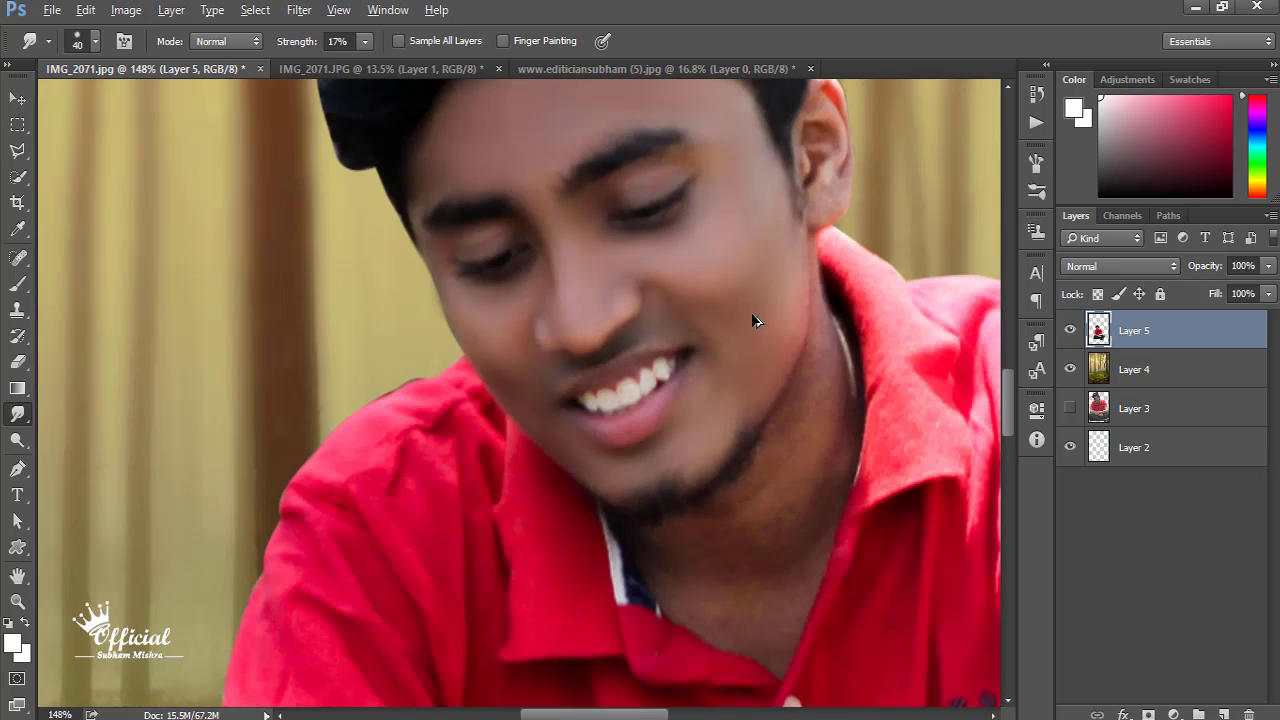
scroll(690, 300, up, 3)
scroll(626, 350, up, 3)
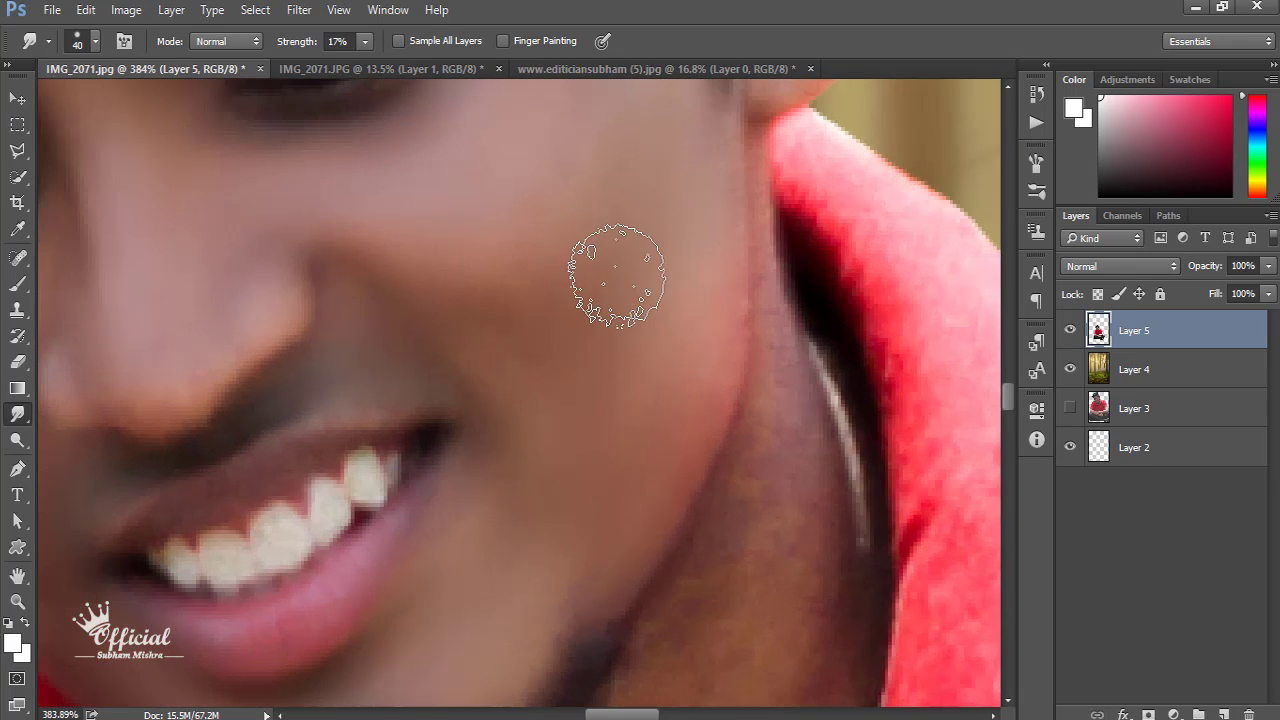
scroll(742, 367, down, 3)
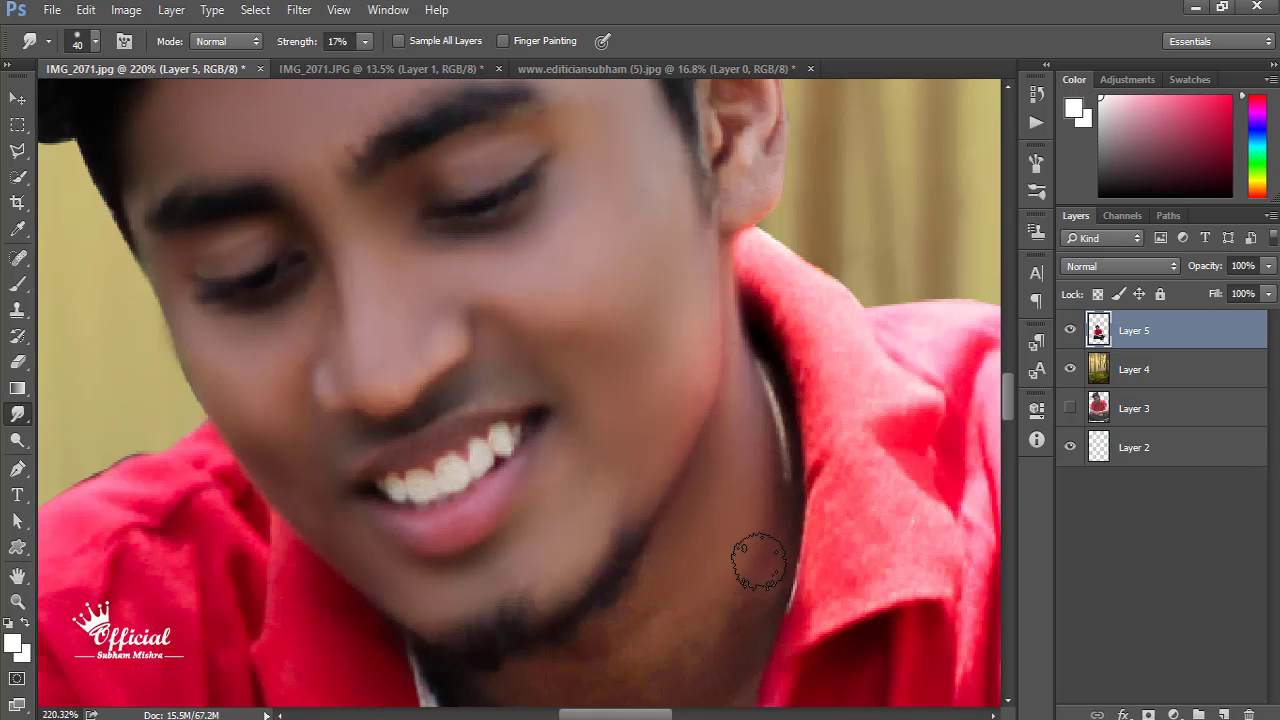
scroll(490, 507, down, 3)
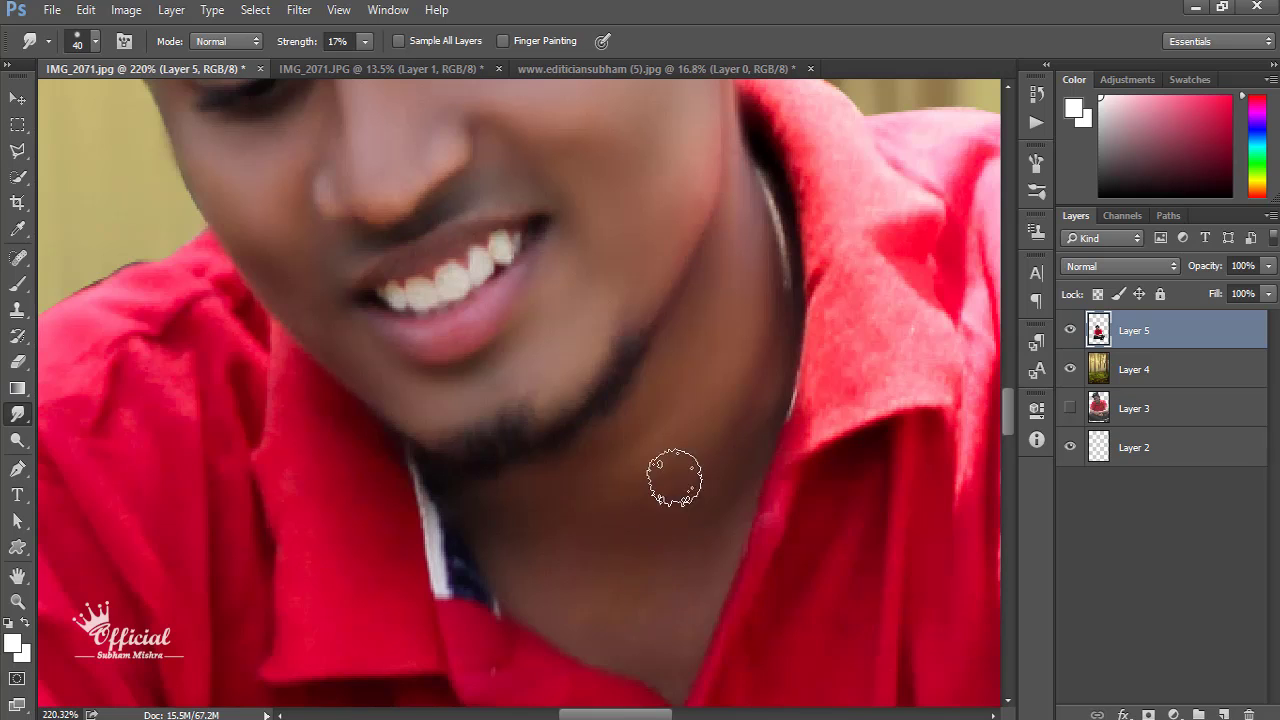
alt+scroll(750, 400, down, 5)
alt+scroll(743, 343, up, 3)
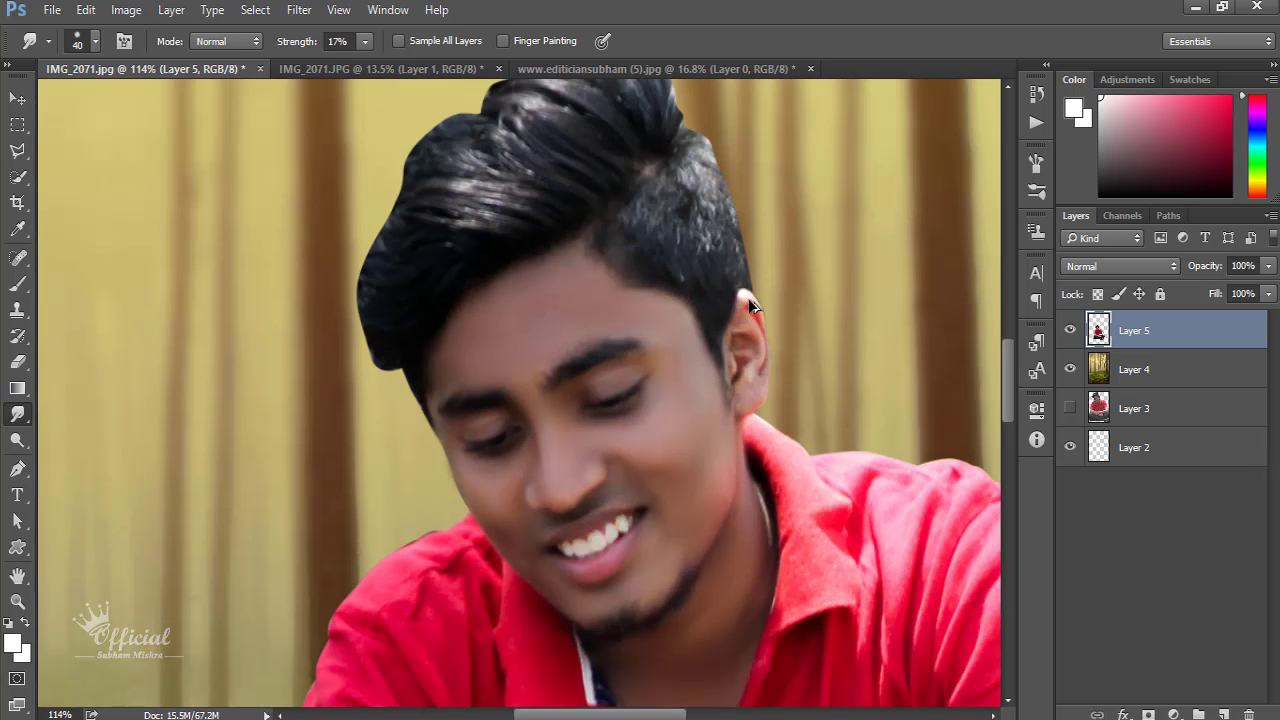
alt+scroll(740, 330, up, 3)
alt+scroll(743, 486, down, 2)
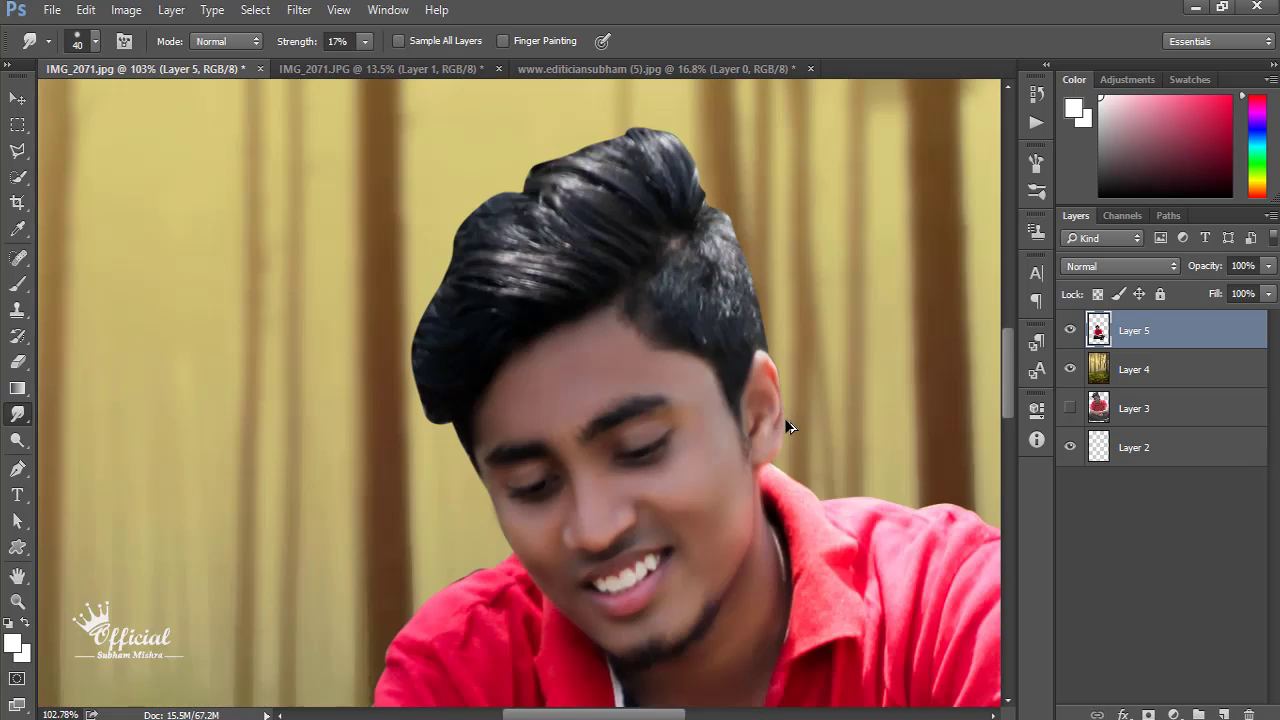
alt+scroll(785, 428, down, 1)
alt+scroll(760, 443, down, 1)
alt+scroll(389, 429, up, 2)
Step: Check the Smudge brush options and inspect the man's arms up close
alt+scroll(586, 410, up, 2)
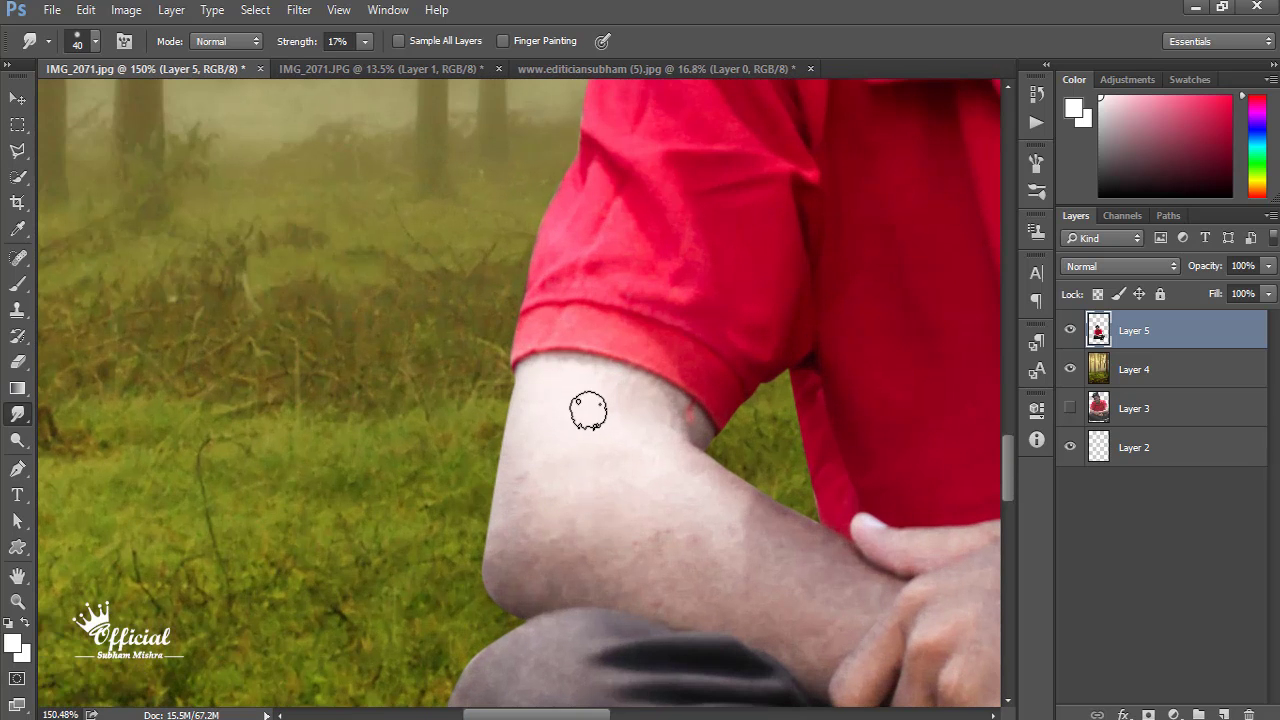
right_click(594, 411)
key(Escape)
alt+scroll(554, 429, up, 2)
alt+scroll(589, 357, up, 1)
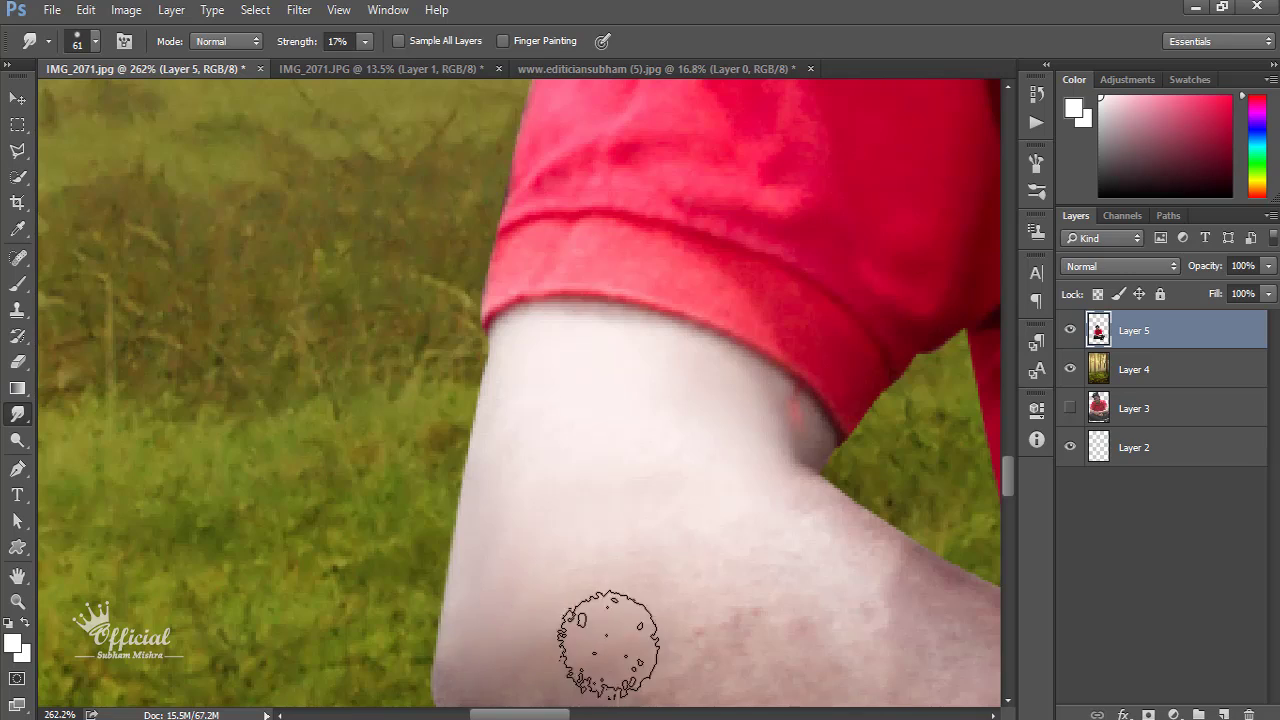
alt+scroll(620, 620, down, 4)
alt+scroll(641, 529, down, 1)
alt+scroll(623, 486, down, 1)
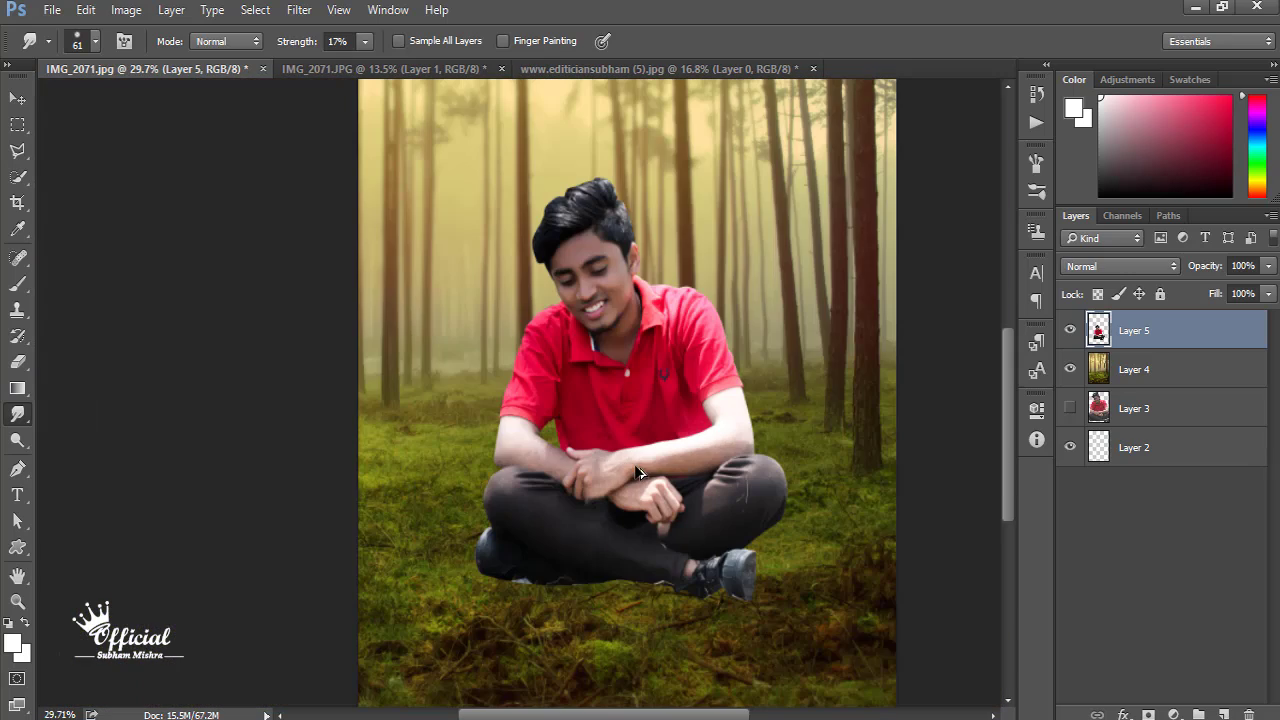
alt+scroll(588, 438, up, 1)
alt+scroll(586, 430, up, 2)
alt+scroll(460, 470, up, 1)
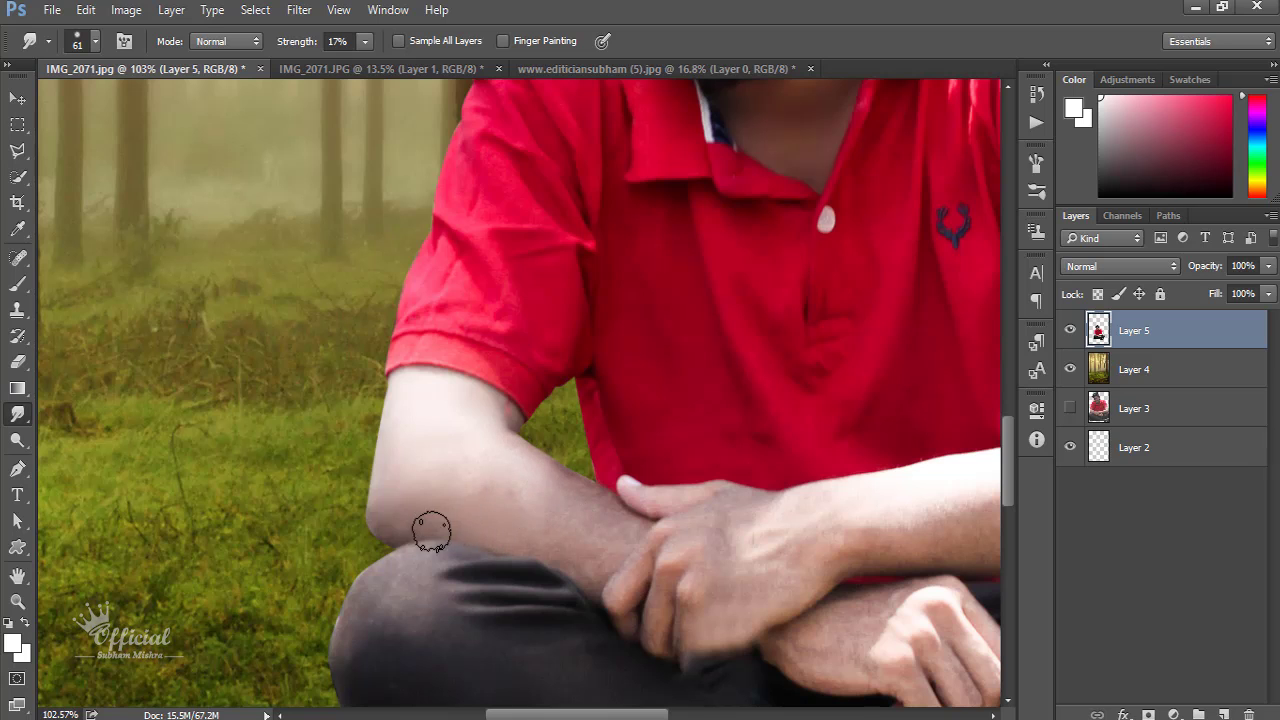
alt+scroll(515, 496, up, 2)
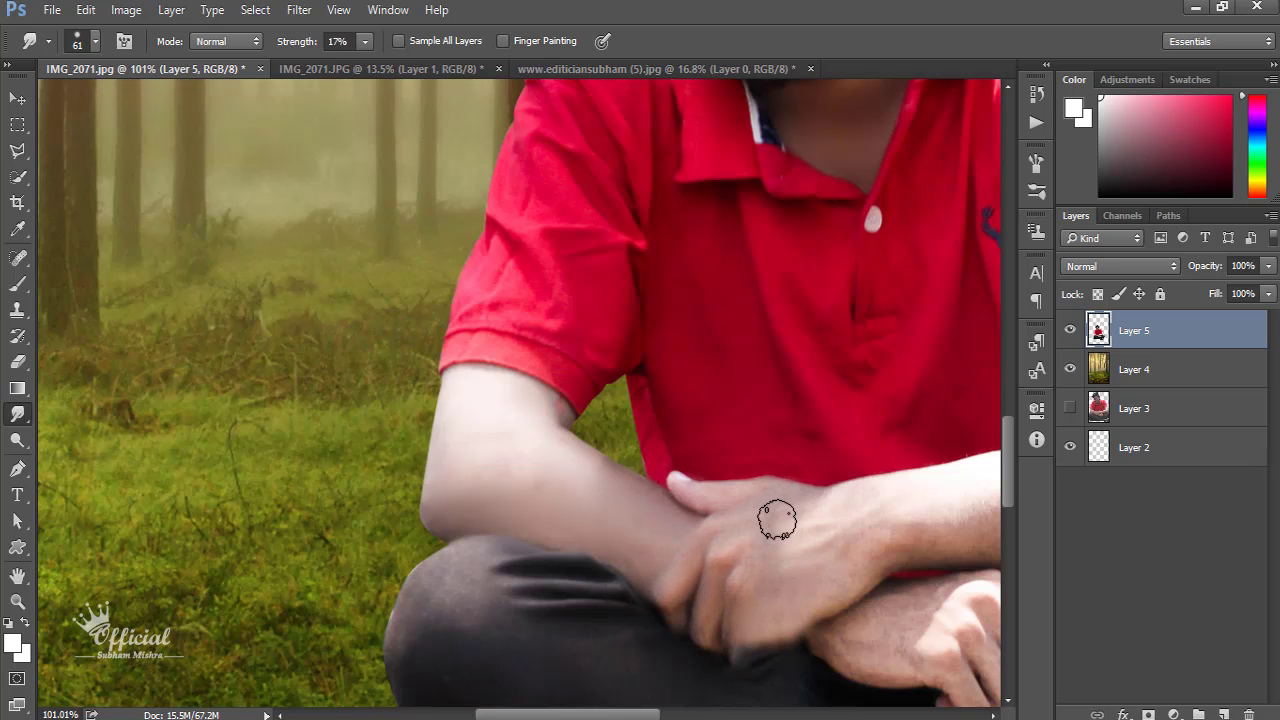
scroll(783, 566, down, 2)
scroll(737, 514, up, 4)
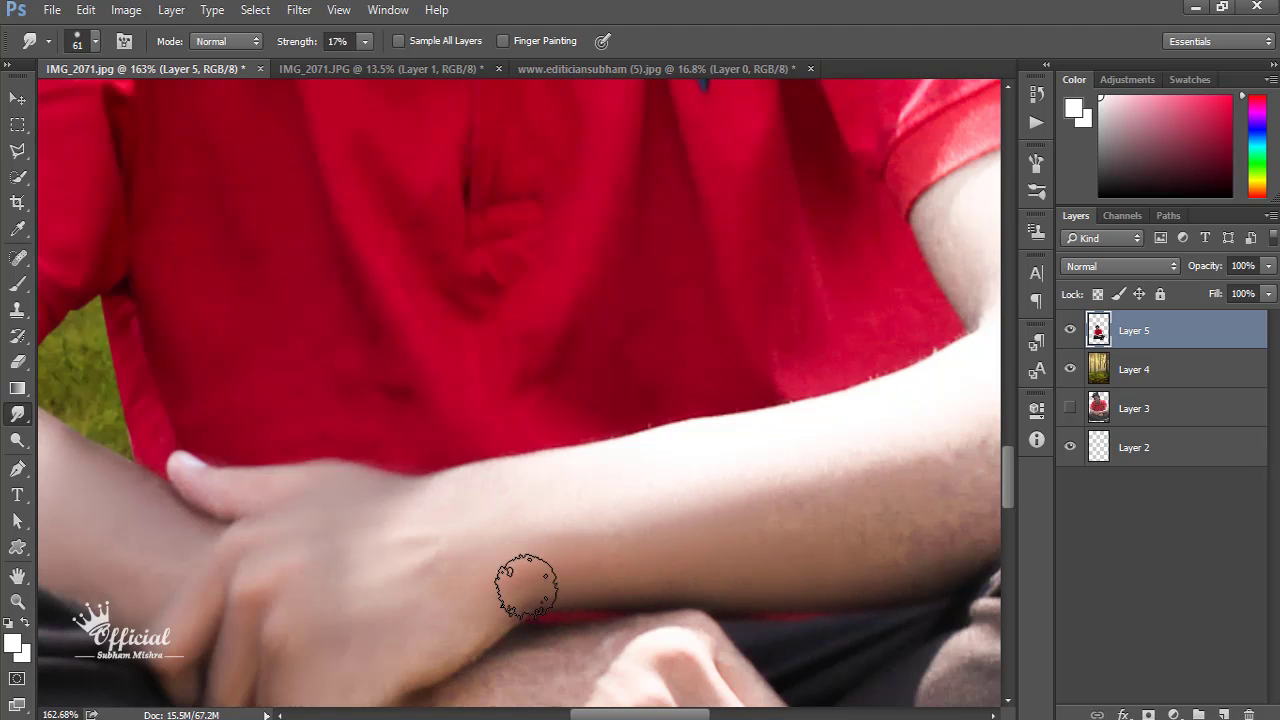
scroll(526, 585, right, 3)
scroll(669, 534, right, 3)
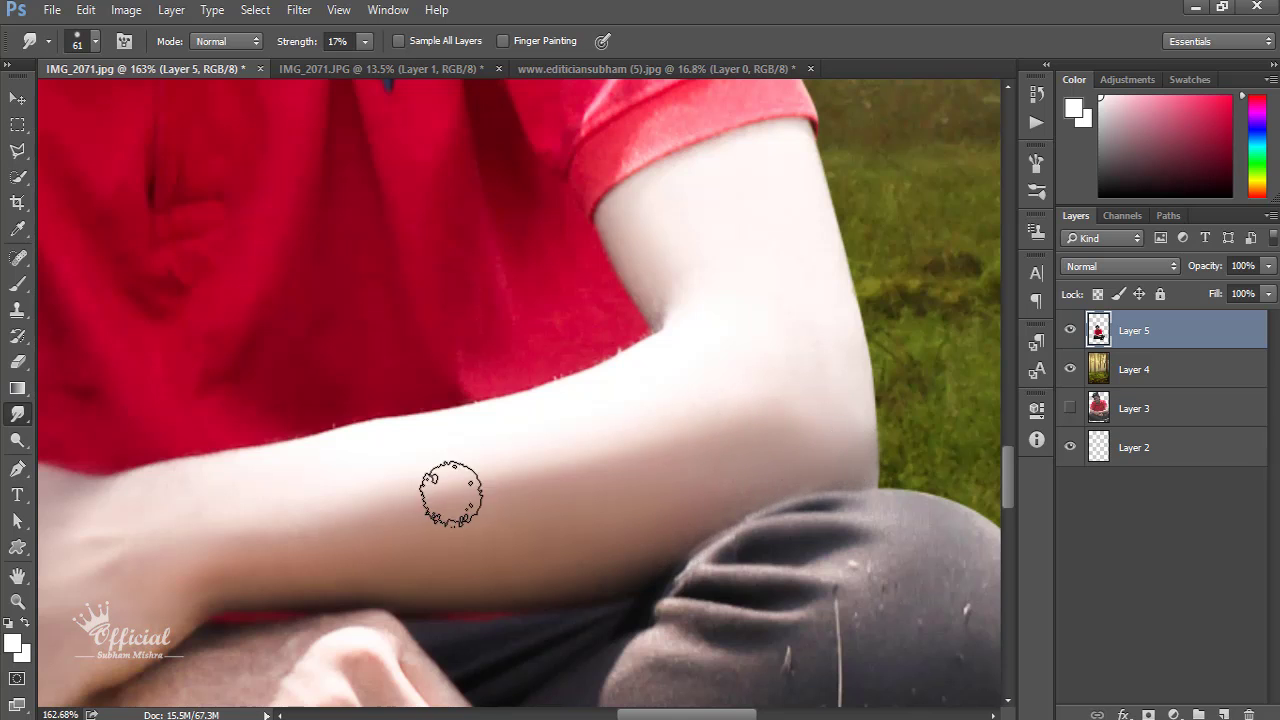
Step: Move over to the hands and smooth their skin with the 17% smudge brush
drag(414, 543, 526, 641)
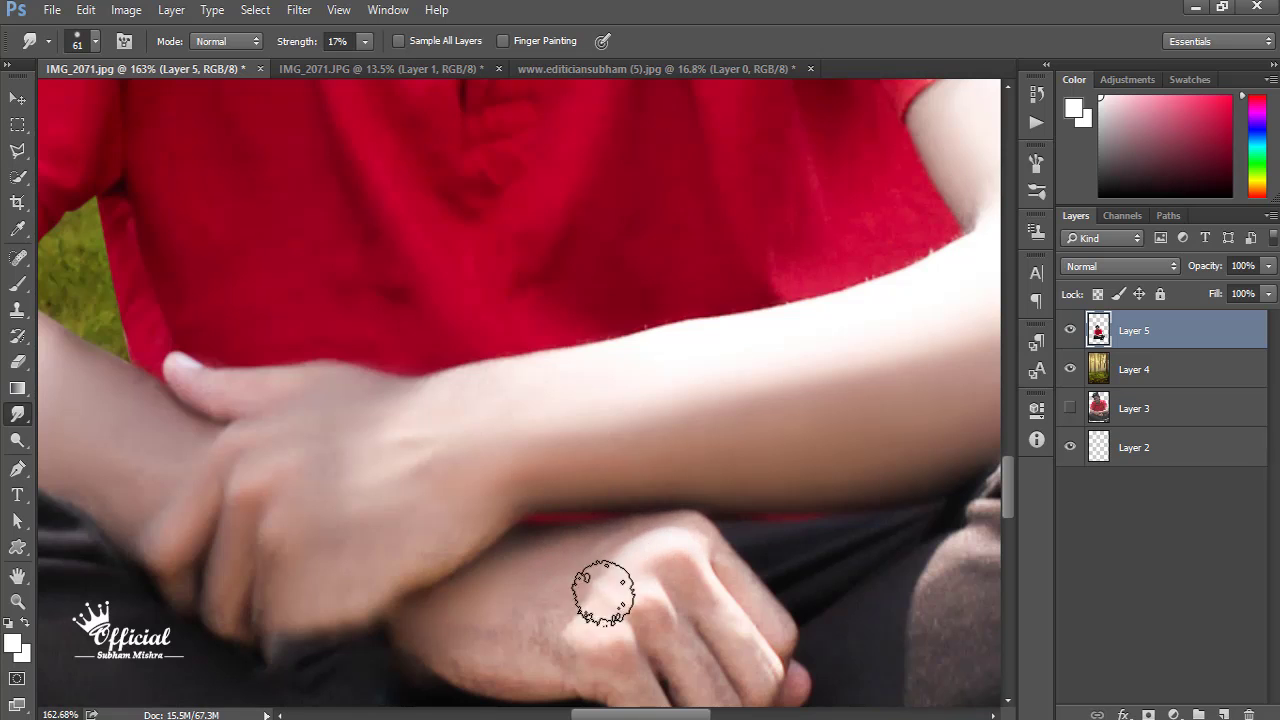
scroll(709, 600, down, 2)
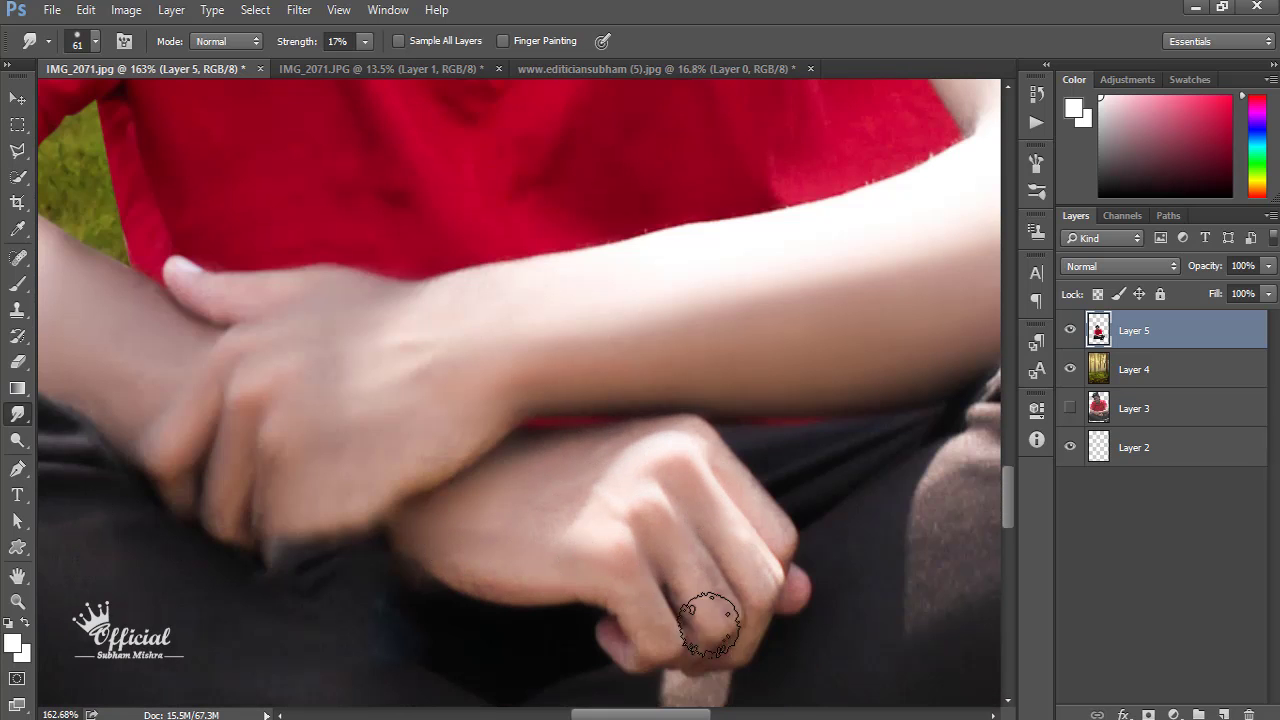
scroll(760, 604, down, 5)
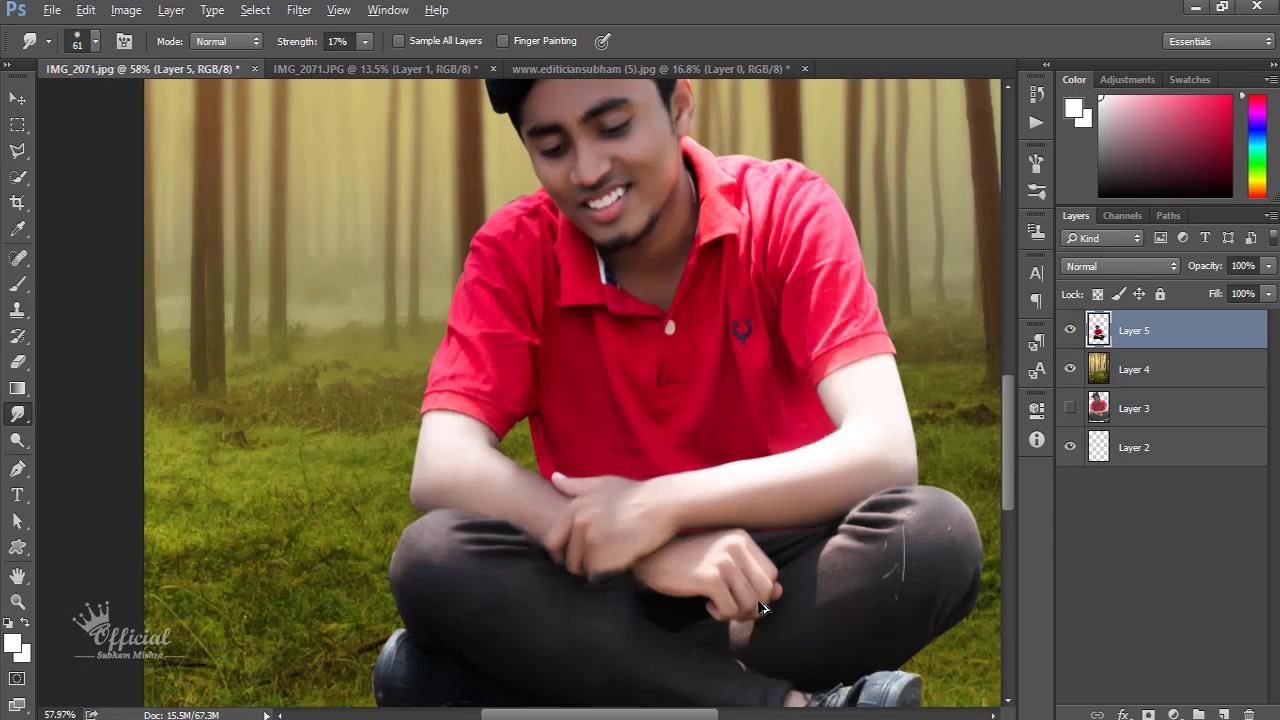
scroll(760, 604, down, 1)
scroll(745, 595, down, 1)
scroll(740, 555, down, 1)
scroll(612, 380, down, 1)
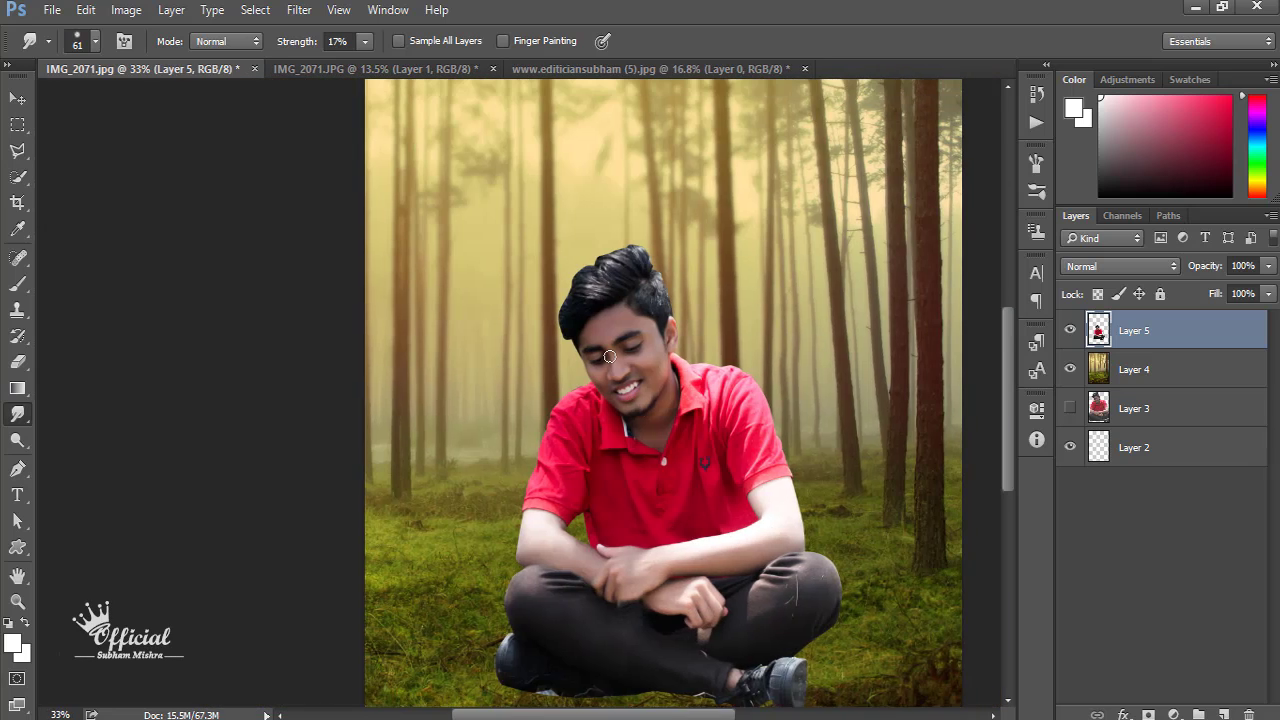
scroll(640, 380, up, 3)
Step: Select a rectangle around the face and add Levels with black input 22 and midtones 1.33
click(17, 124)
scroll(393, 377, up, 2)
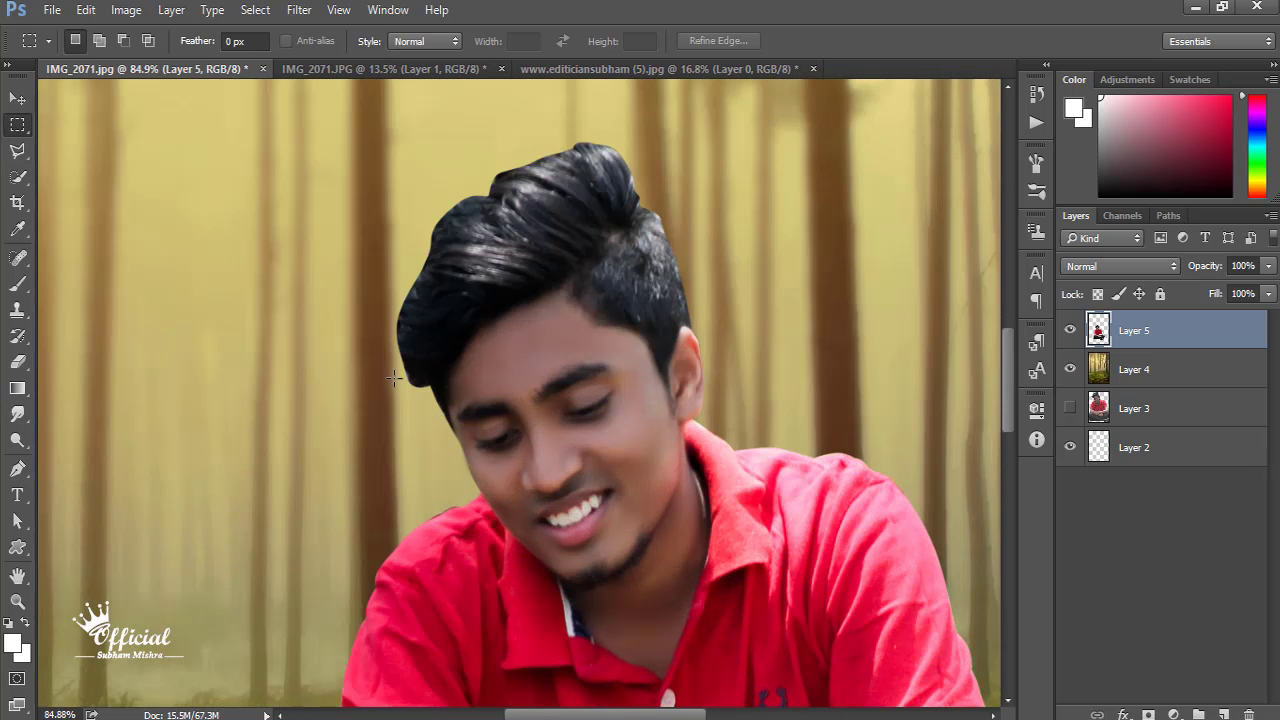
drag(391, 282, 738, 702)
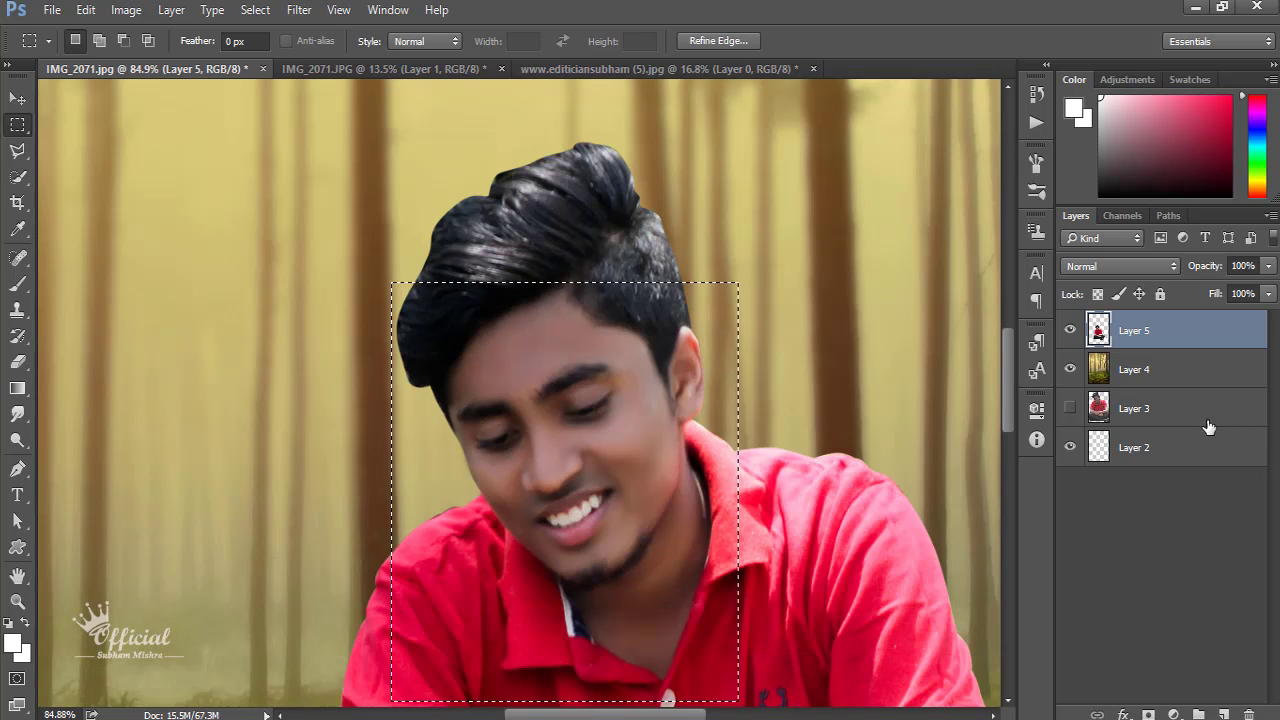
click(1115, 78)
click(1128, 120)
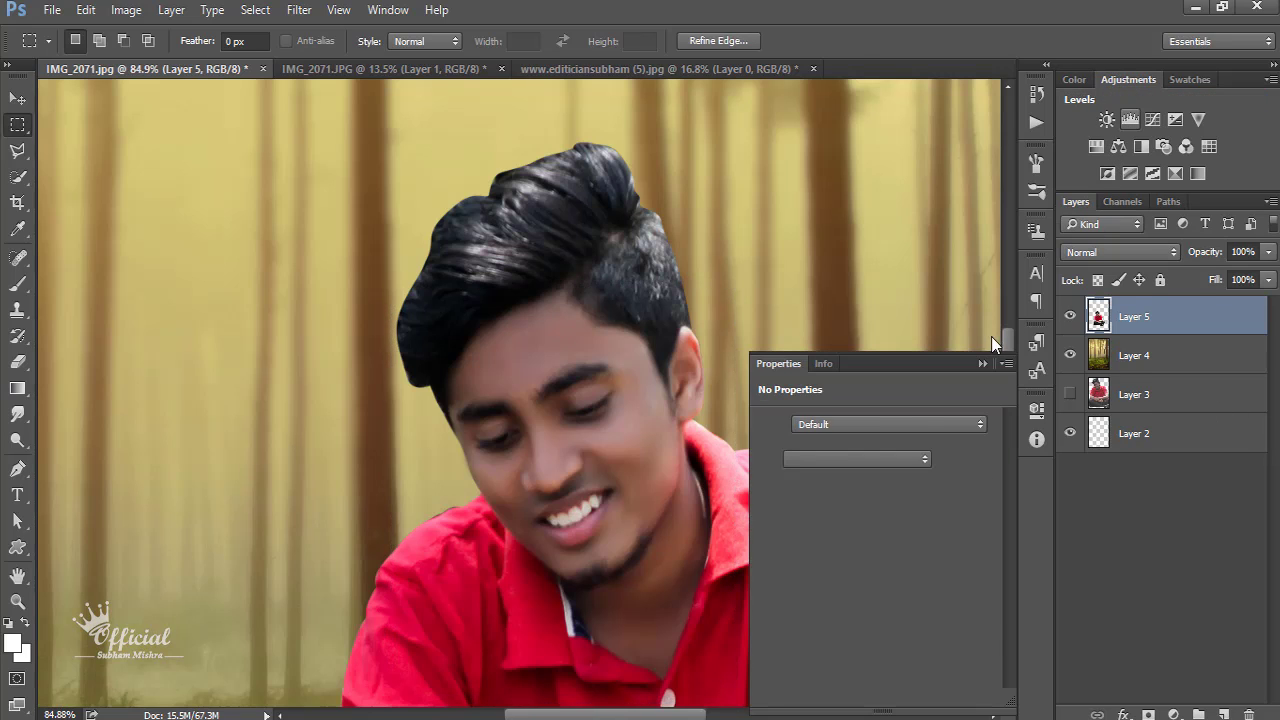
drag(799, 566, 809, 564)
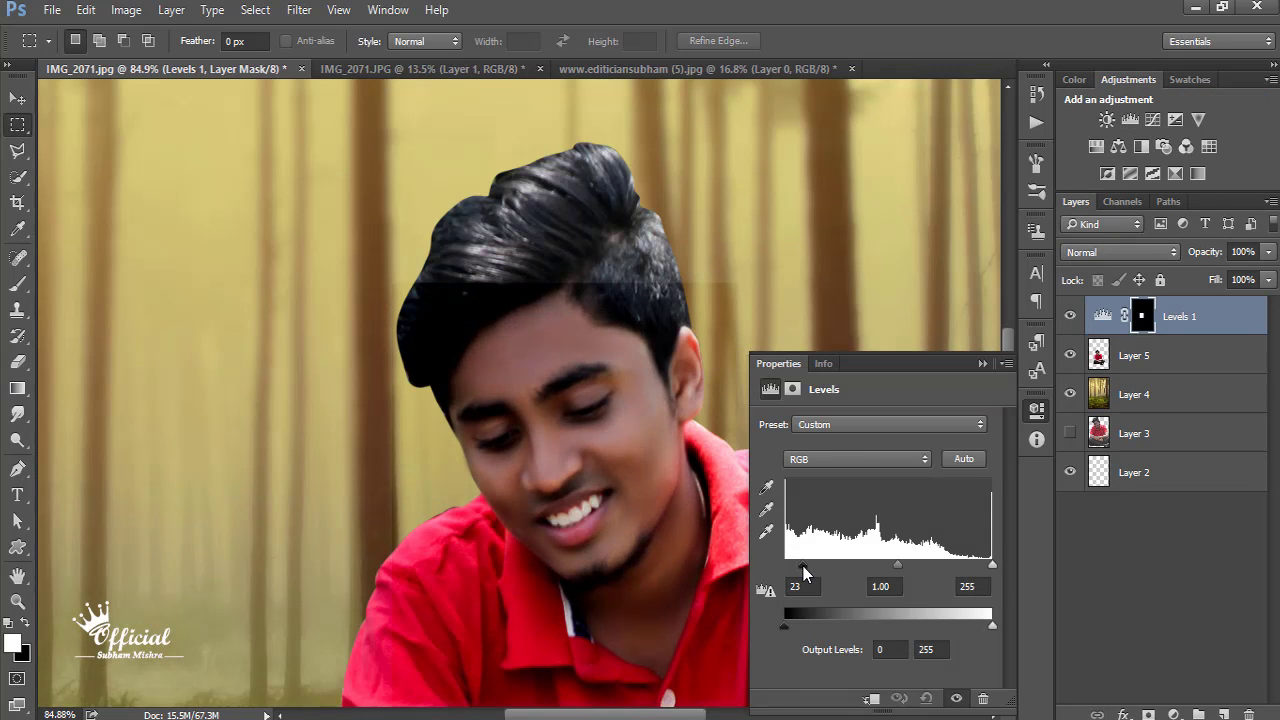
drag(899, 566, 880, 566)
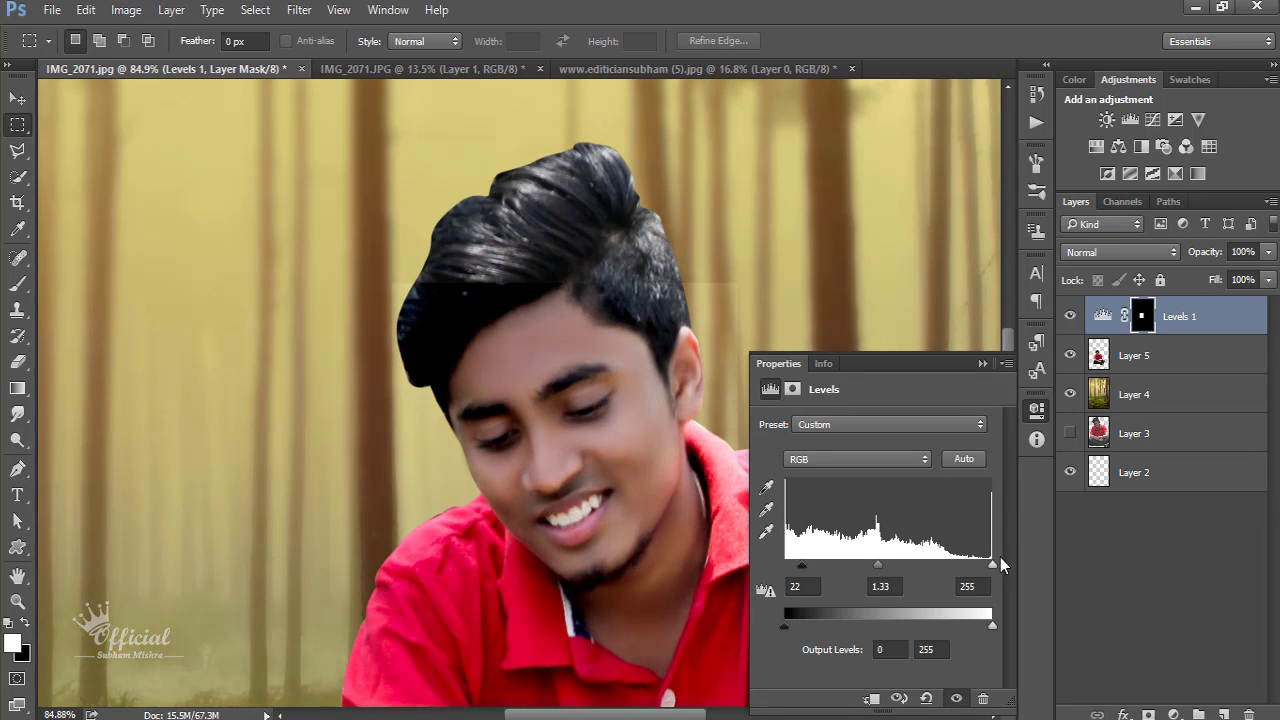
click(982, 364)
scroll(779, 399, down, 1)
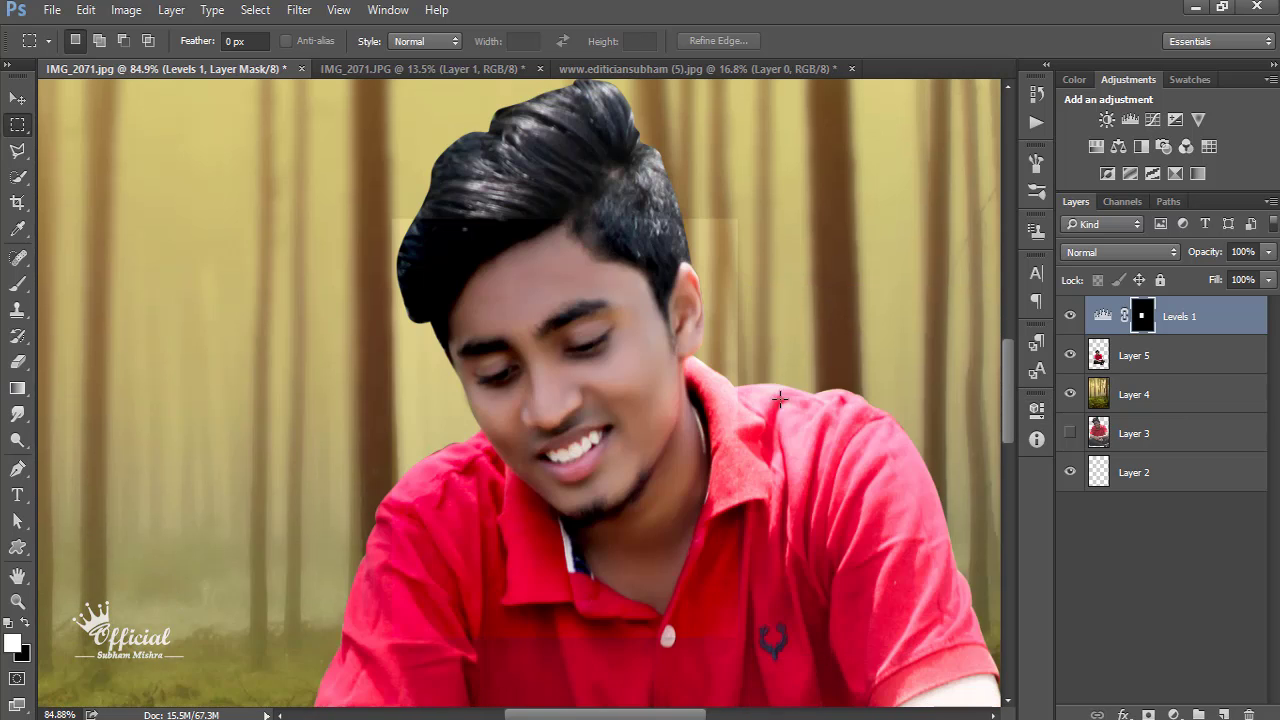
Step: Choose the Eraser with a soft round brush for softening the adjustment mask
click(17, 361)
right_click(420, 280)
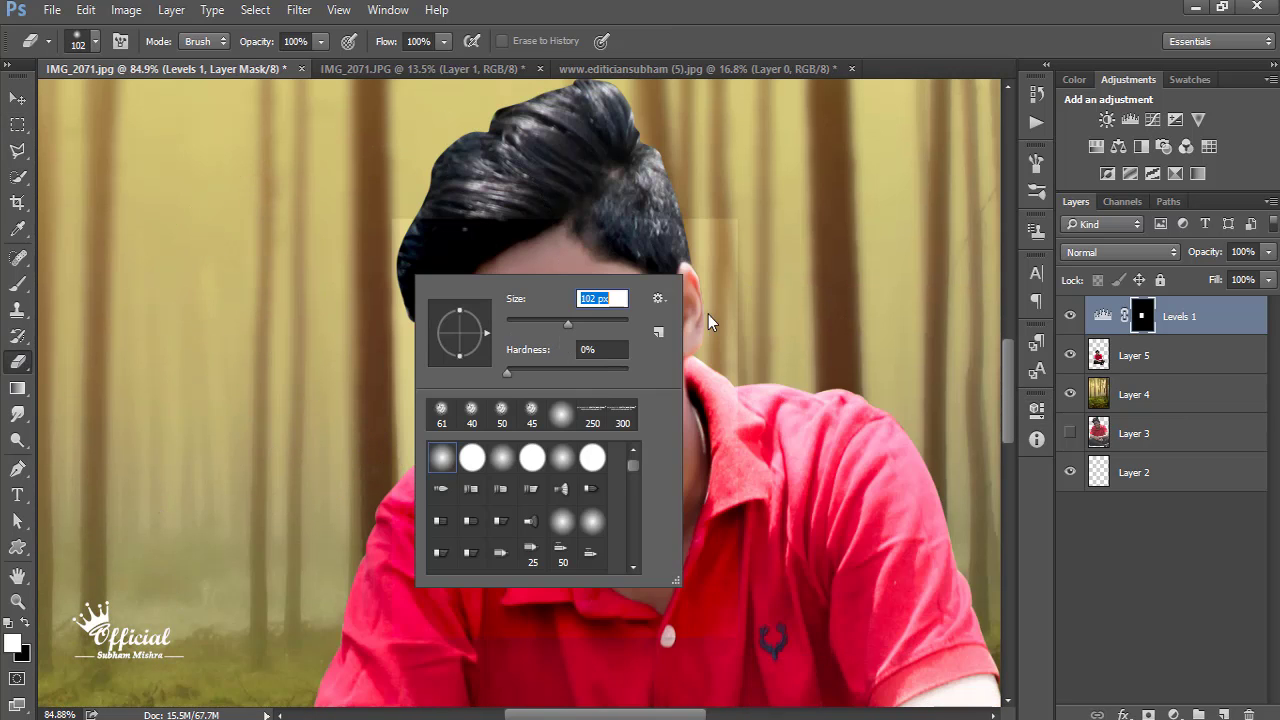
click(680, 203)
right_click(768, 272)
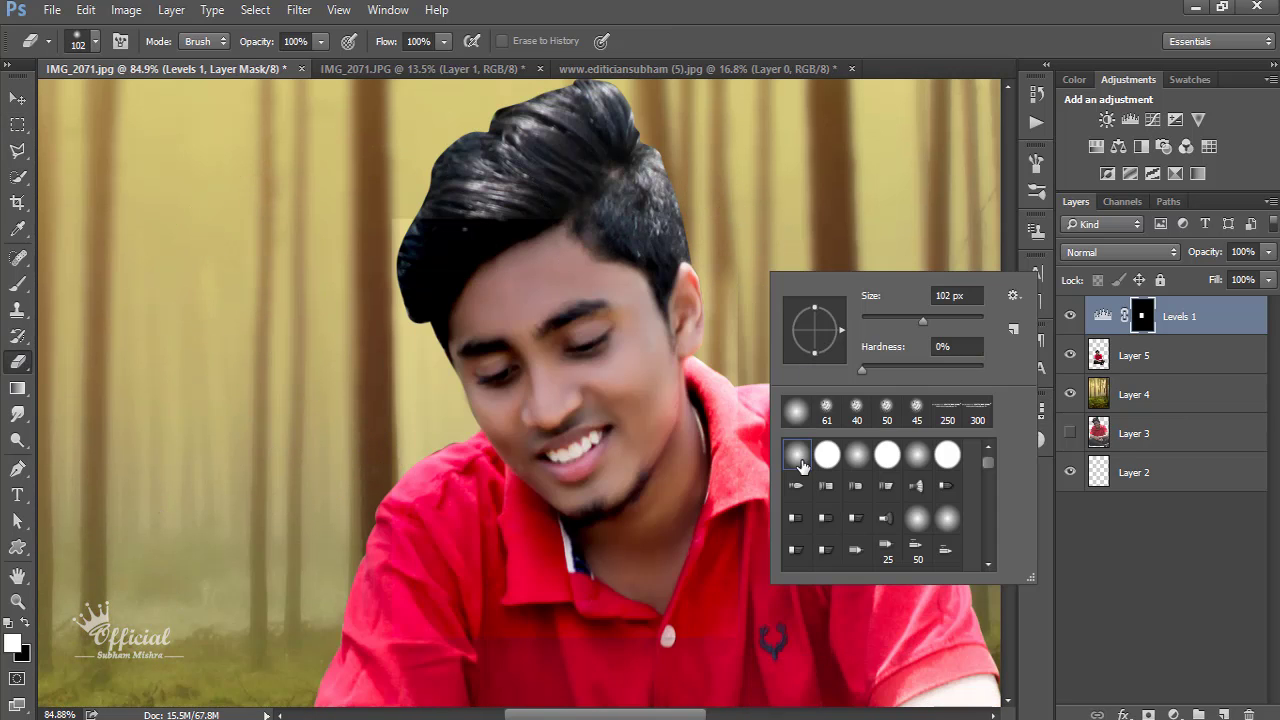
click(714, 303)
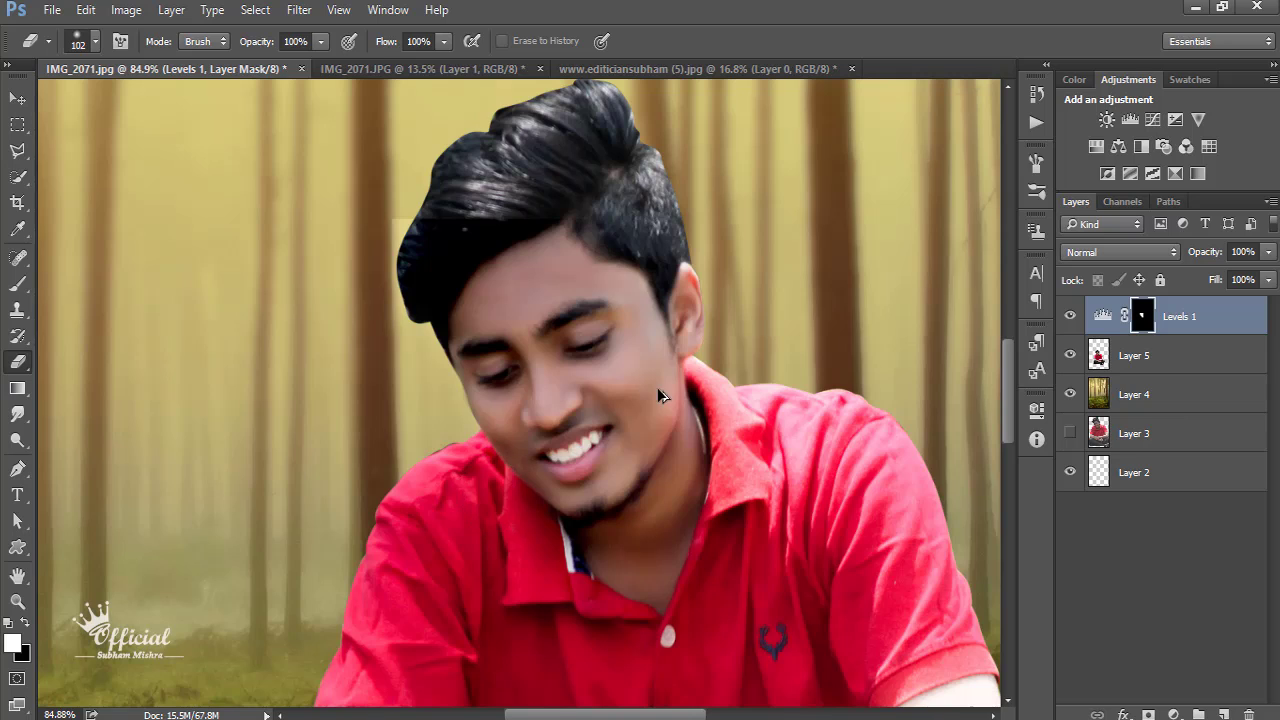
scroll(657, 387, down, 3)
scroll(846, 500, down, 2)
scroll(880, 436, up, 3)
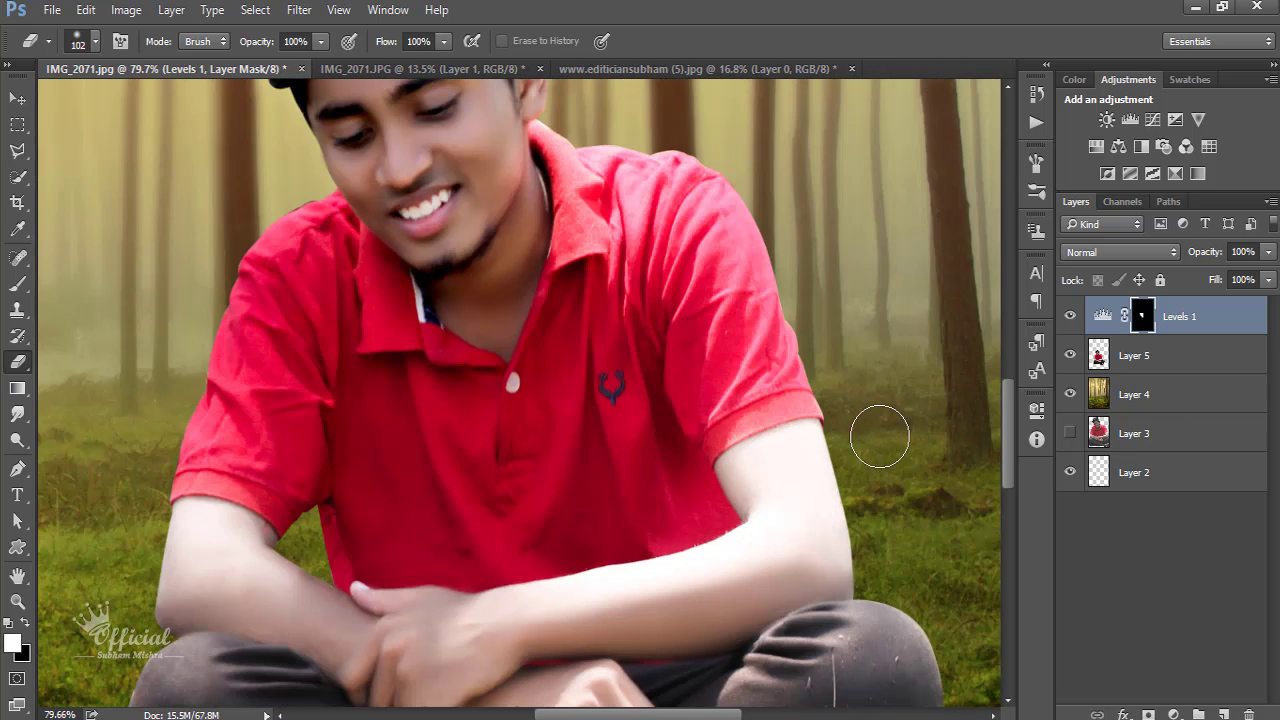
Step: Select the forearm and lower shirt and add Levels with black input 16 and output white 244
click(17, 124)
drag(522, 402, 889, 651)
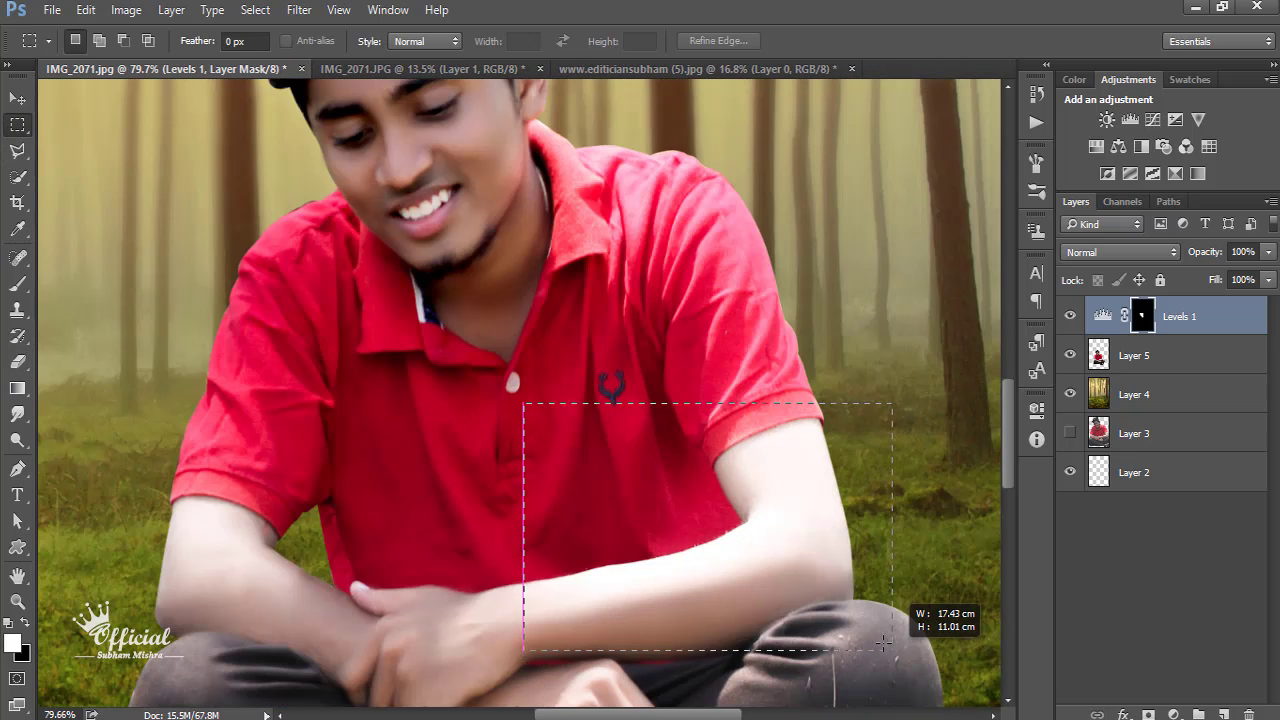
scroll(889, 651, down, 2)
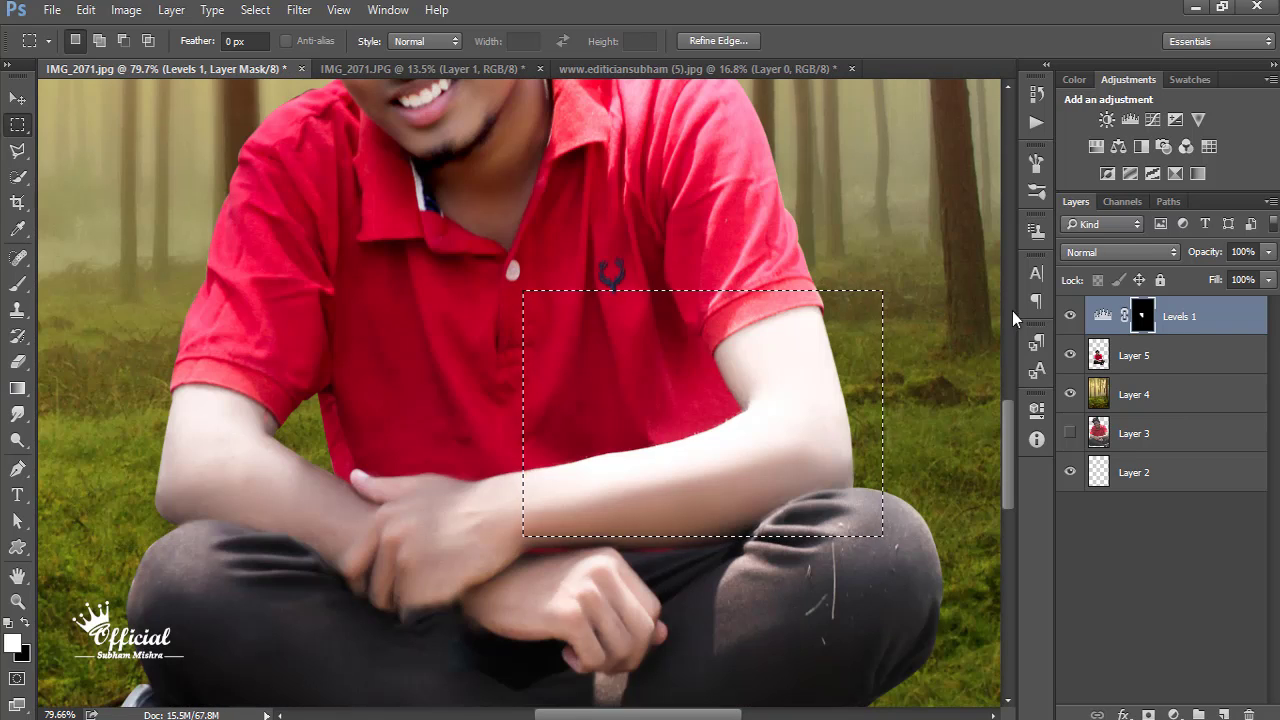
click(1130, 119)
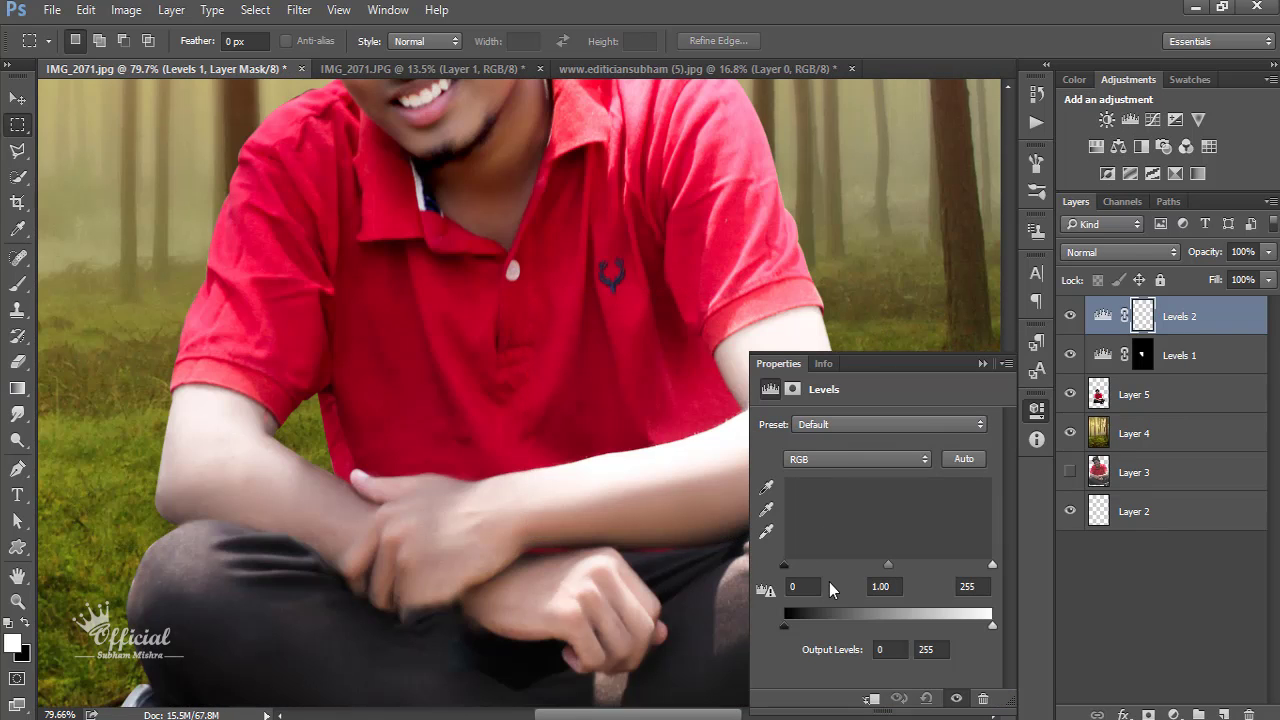
drag(786, 566, 797, 566)
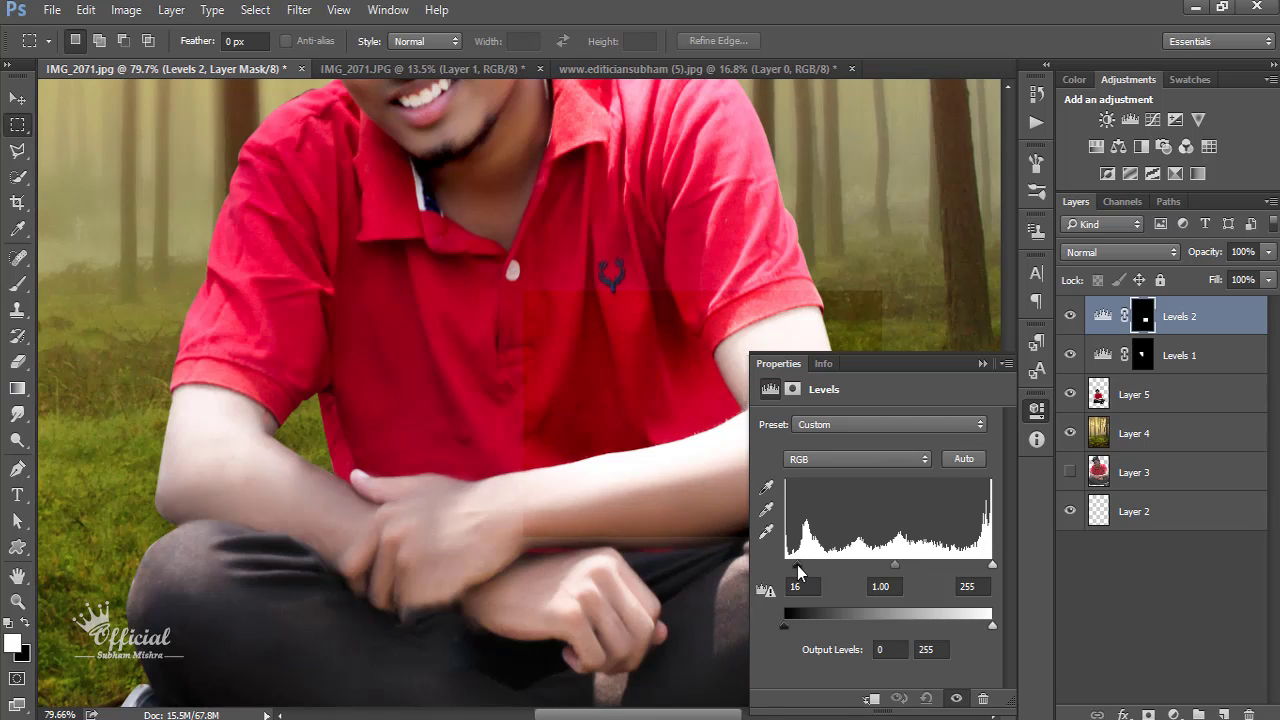
drag(894, 566, 895, 568)
scroll(683, 460, right, 3)
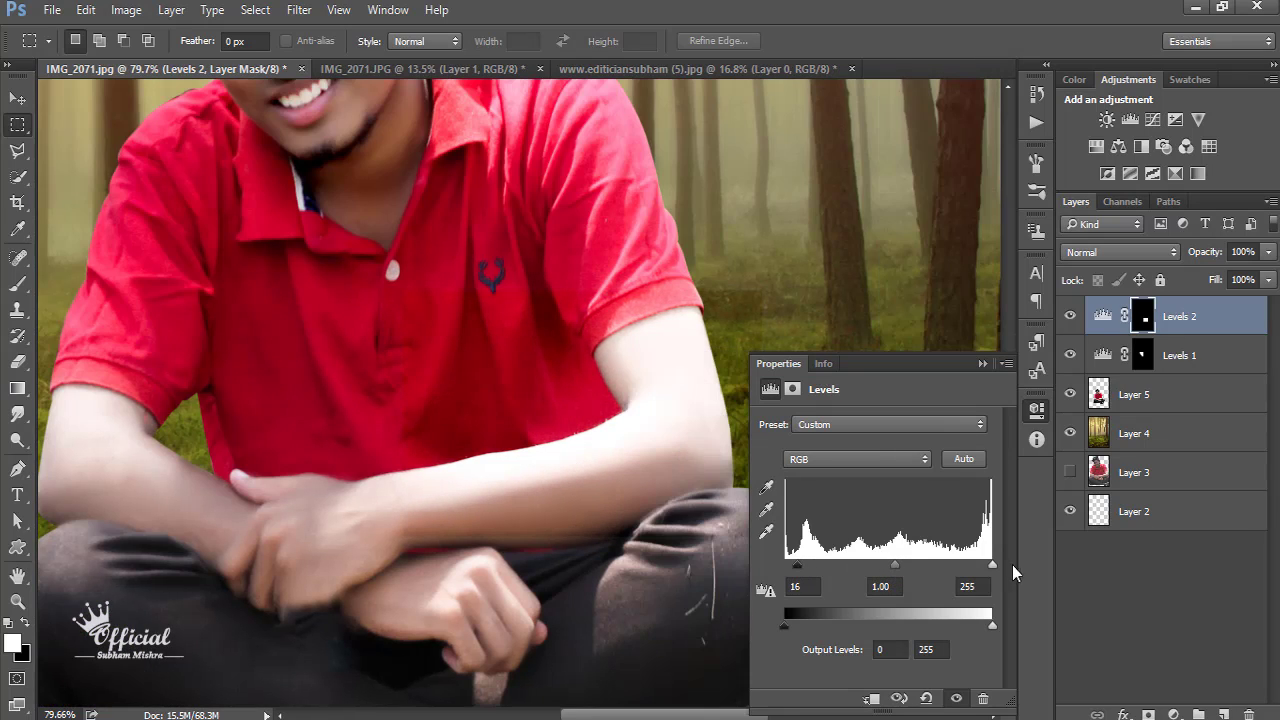
drag(981, 568, 995, 574)
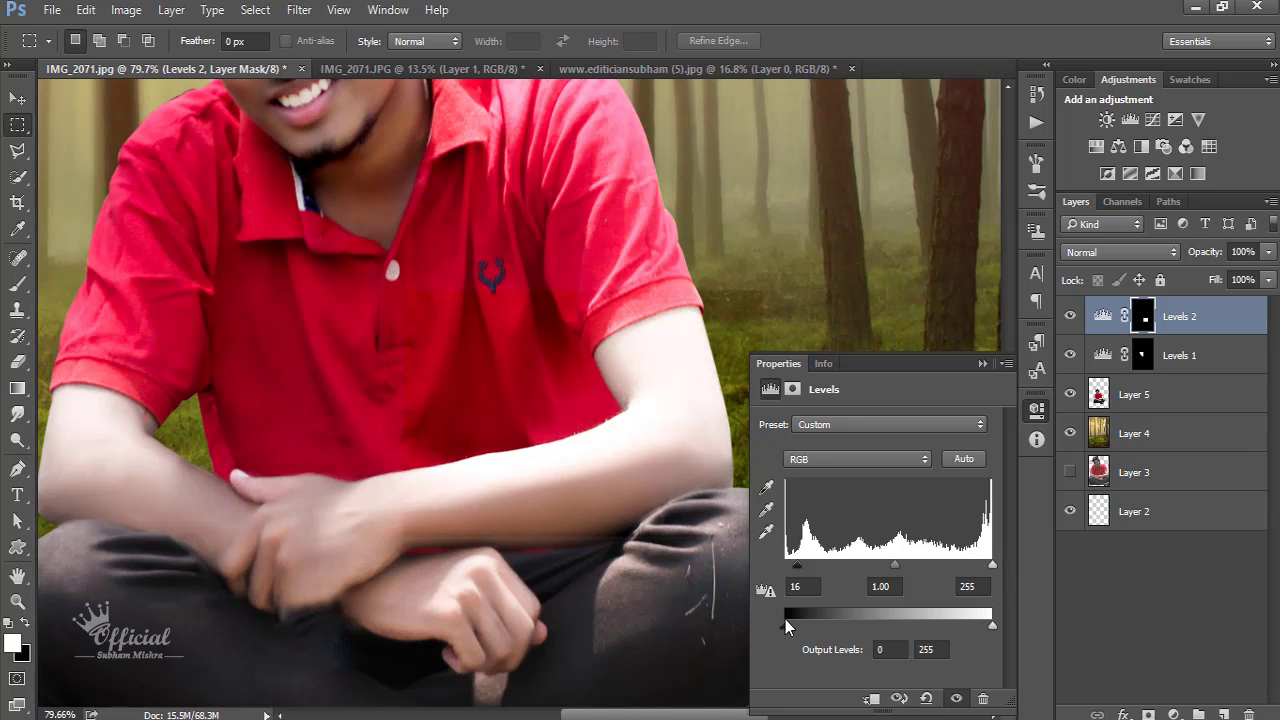
mouse_move(788, 624)
mouse_down()
mouse_move(800, 625)
mouse_move(785, 625)
mouse_up()
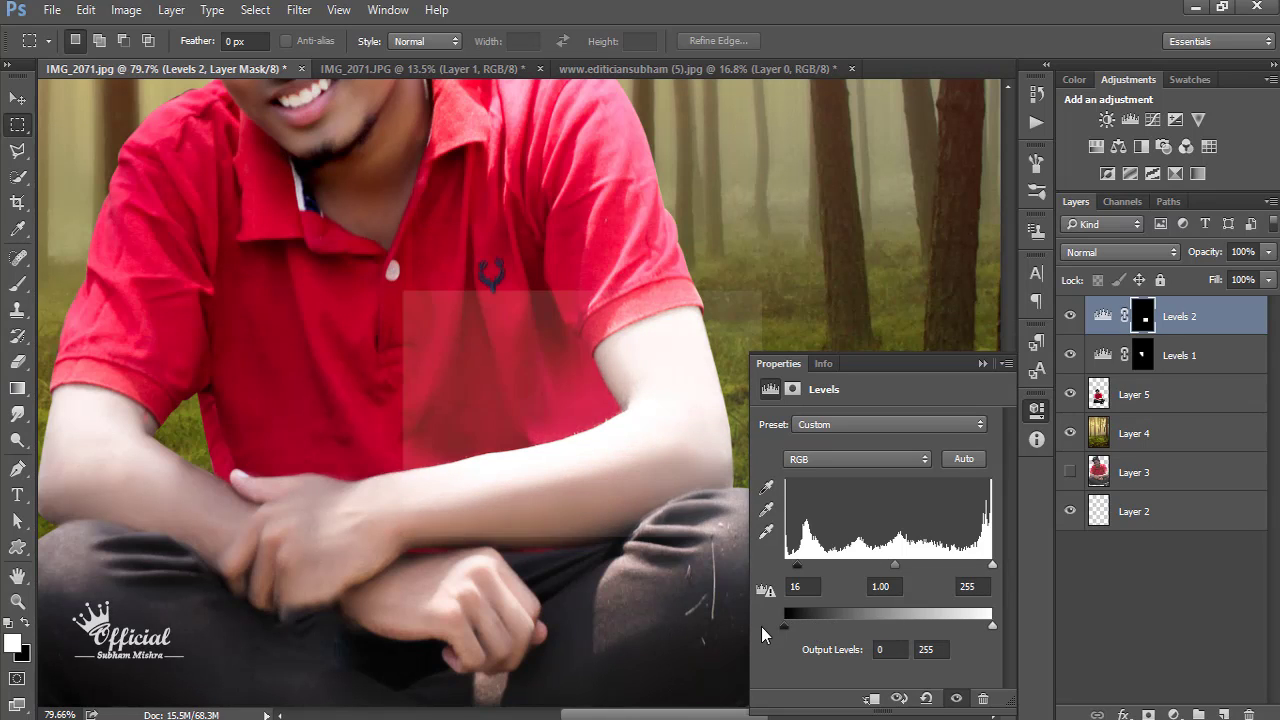
drag(976, 626, 983, 627)
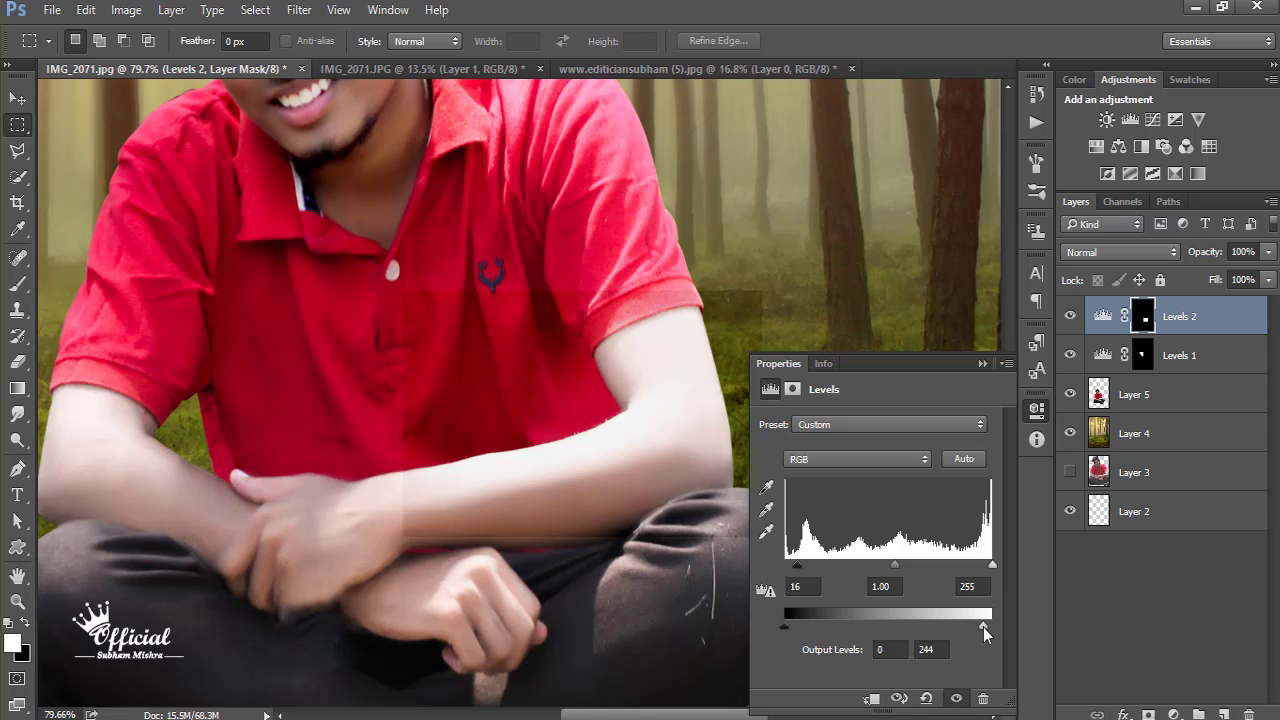
click(983, 363)
Step: Erase the lighter rectangular mask edge beside the arm with the soft Eraser
scroll(790, 390, up, 1)
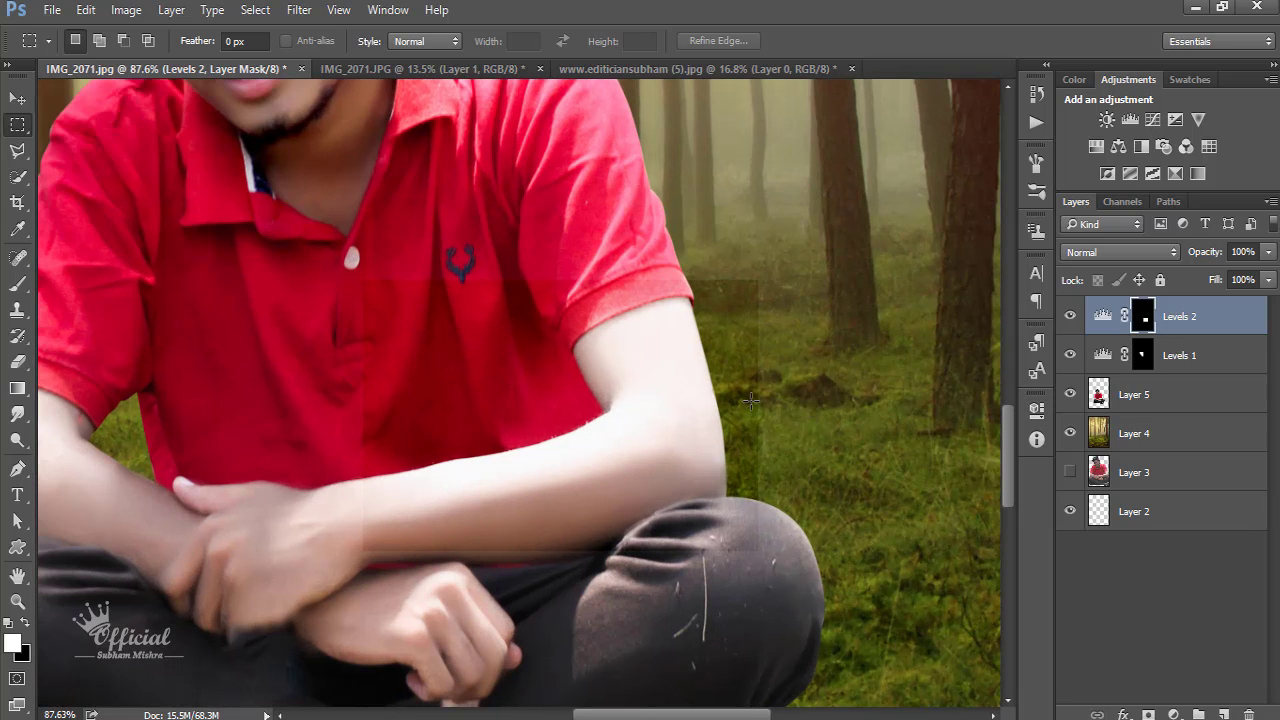
click(17, 364)
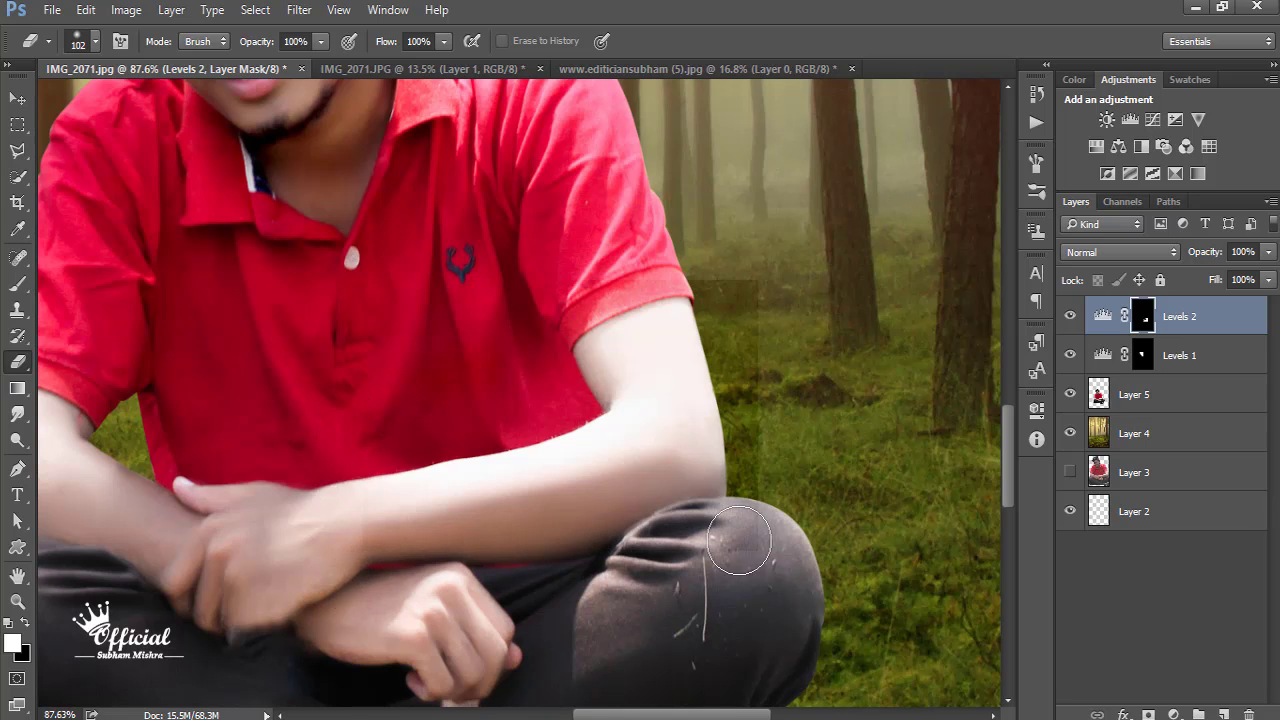
mouse_move(757, 400)
mouse_down()
mouse_move(732, 302)
mouse_move(610, 298)
mouse_up()
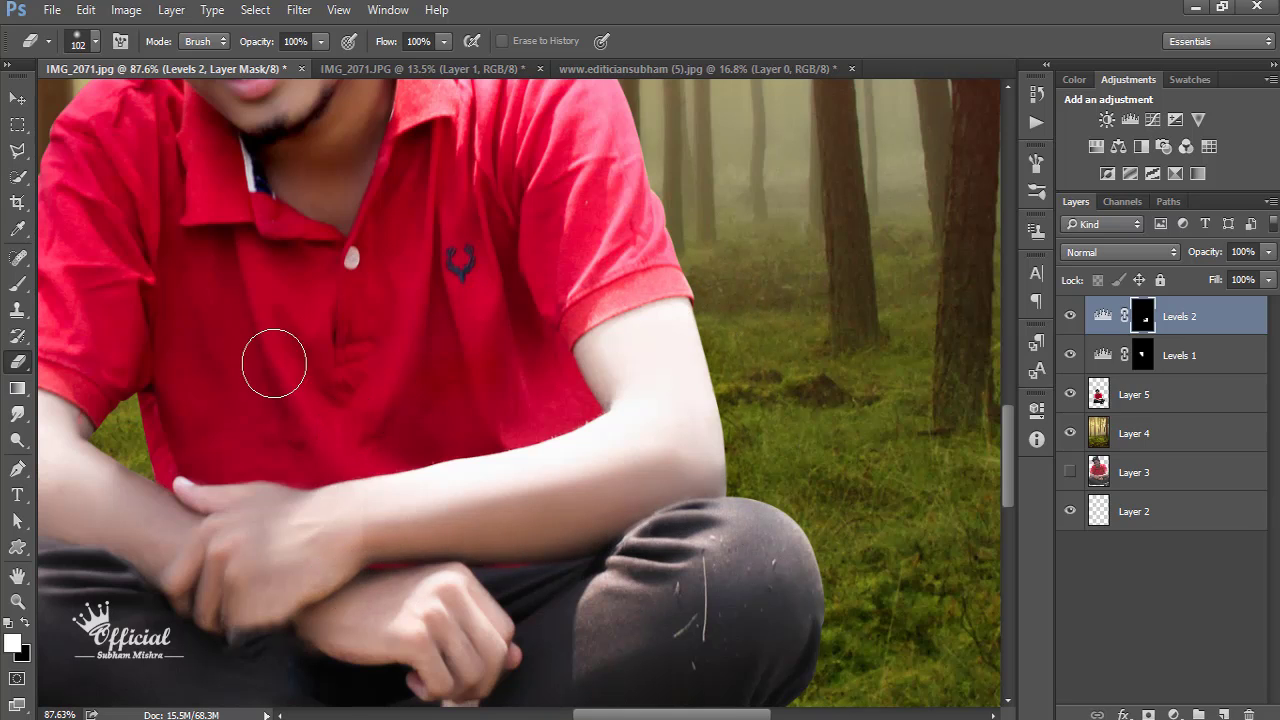
scroll(367, 604, down, 2)
scroll(489, 501, down, 1)
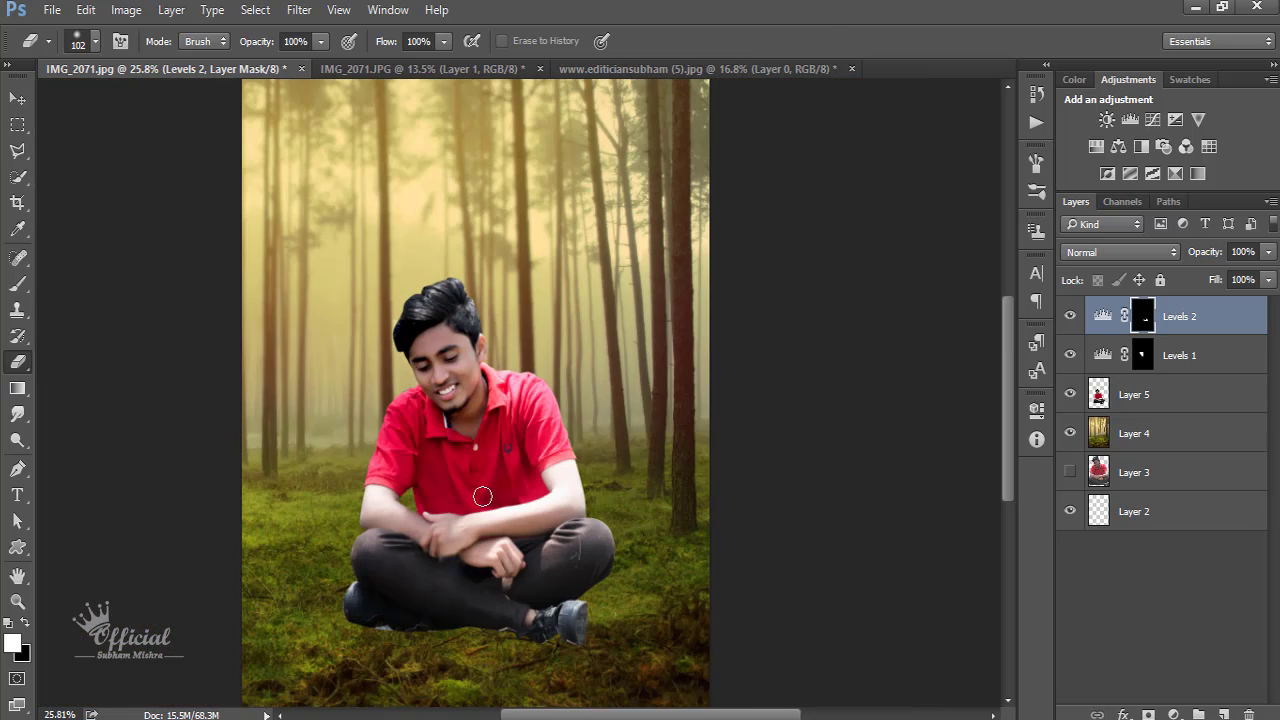
scroll(470, 370, down, 1)
scroll(470, 370, down, 1)
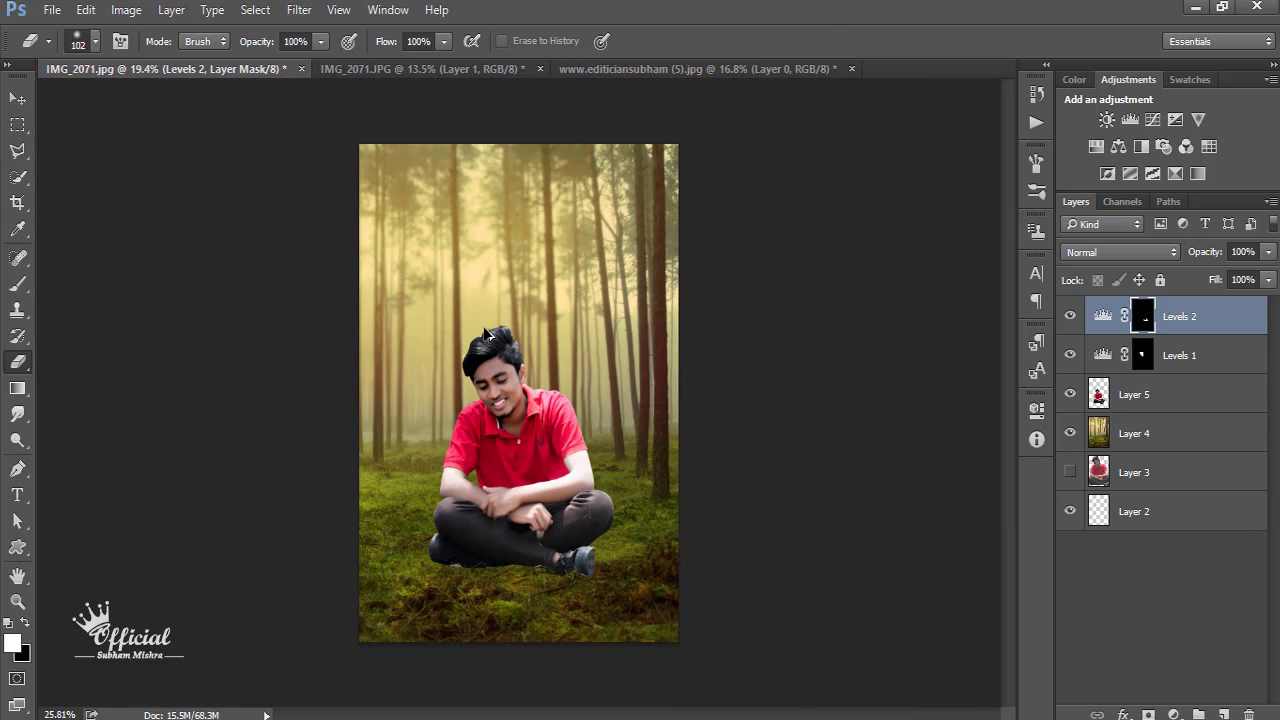
scroll(487, 334, up, 3)
scroll(487, 334, up, 1)
Step: On Layer 5, set up the Smudge tool with a small textured brush at 53% strength
click(1150, 408)
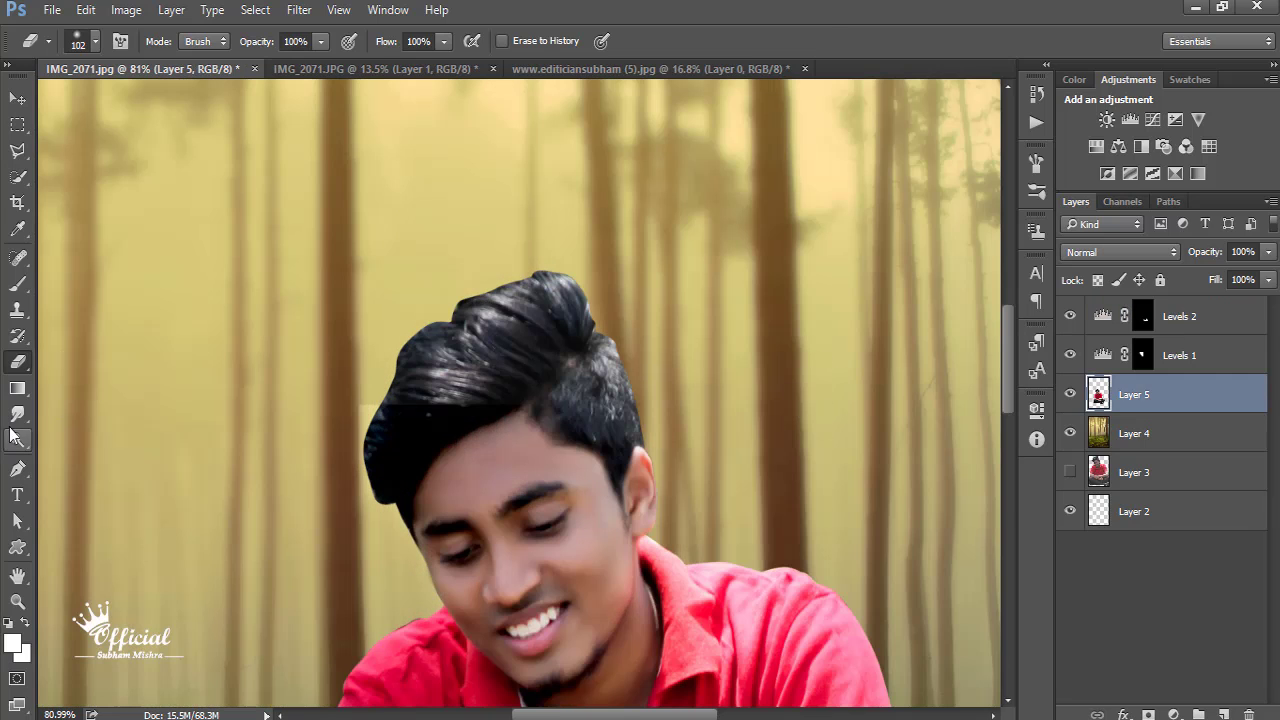
key(r)
right_click(534, 350)
scroll(700, 598, up, 1)
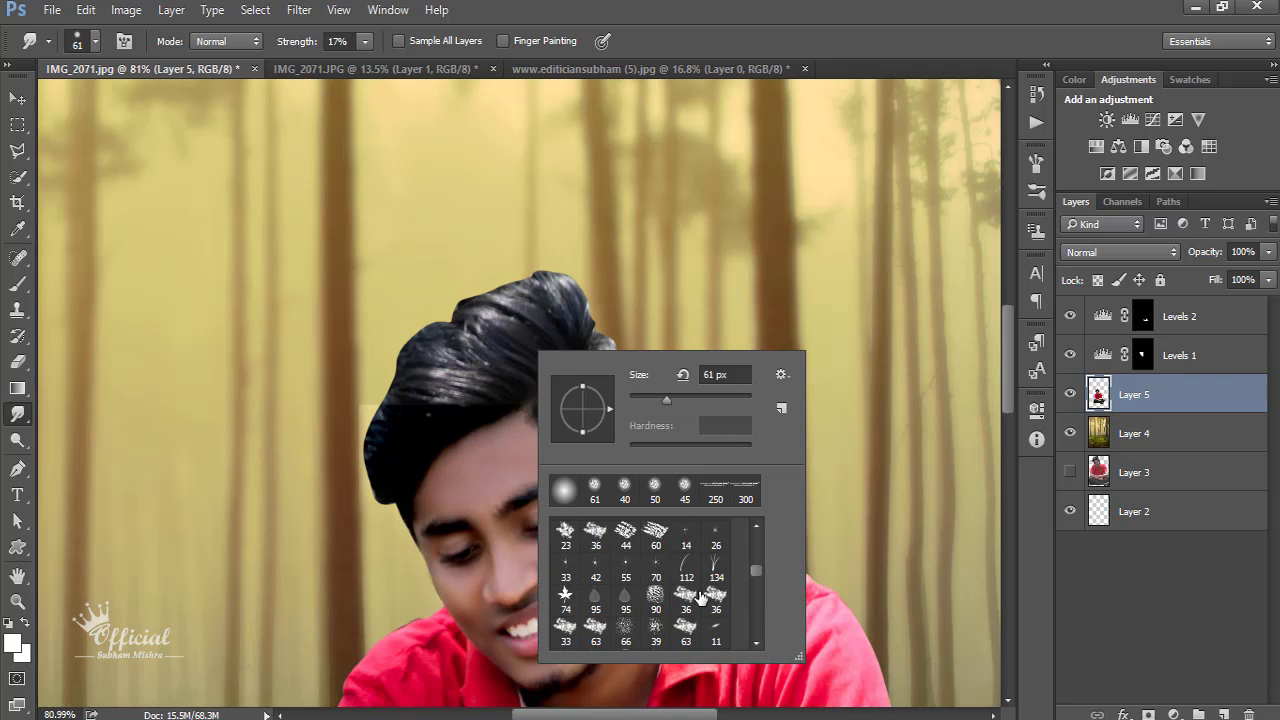
scroll(695, 595, up, 1)
scroll(688, 590, up, 1)
click(684, 562)
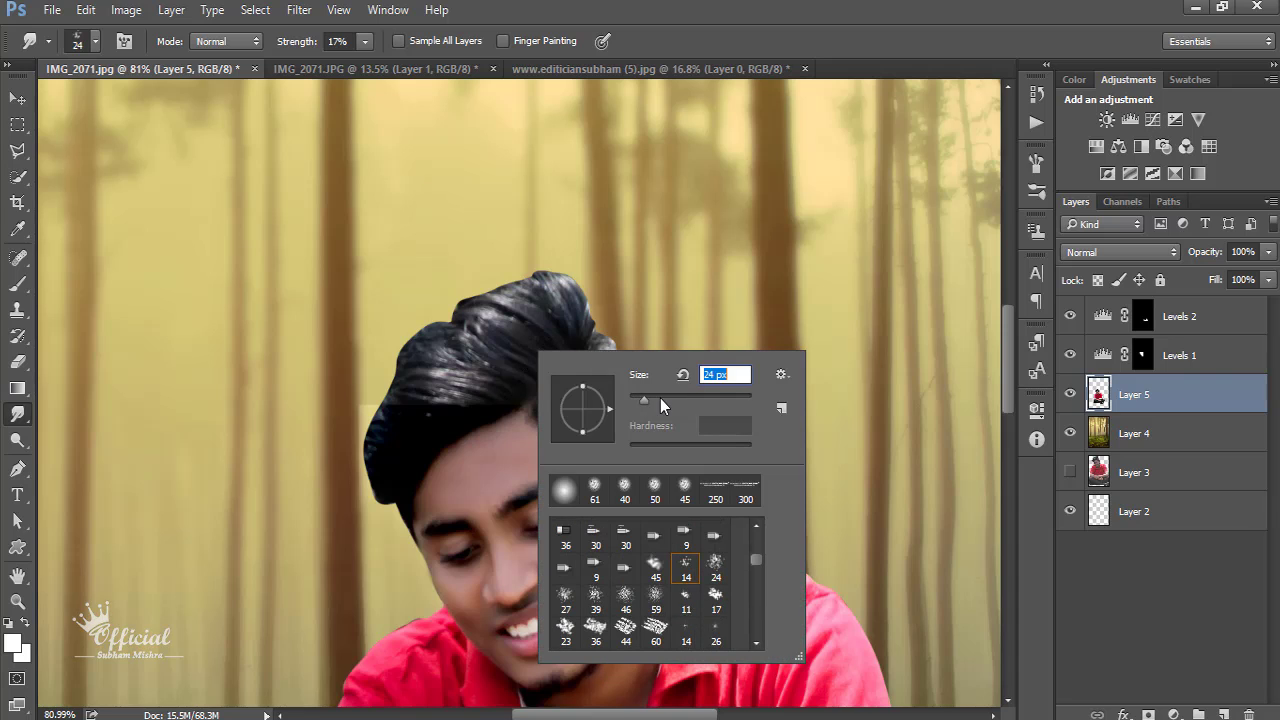
key(Return)
right_click(583, 326)
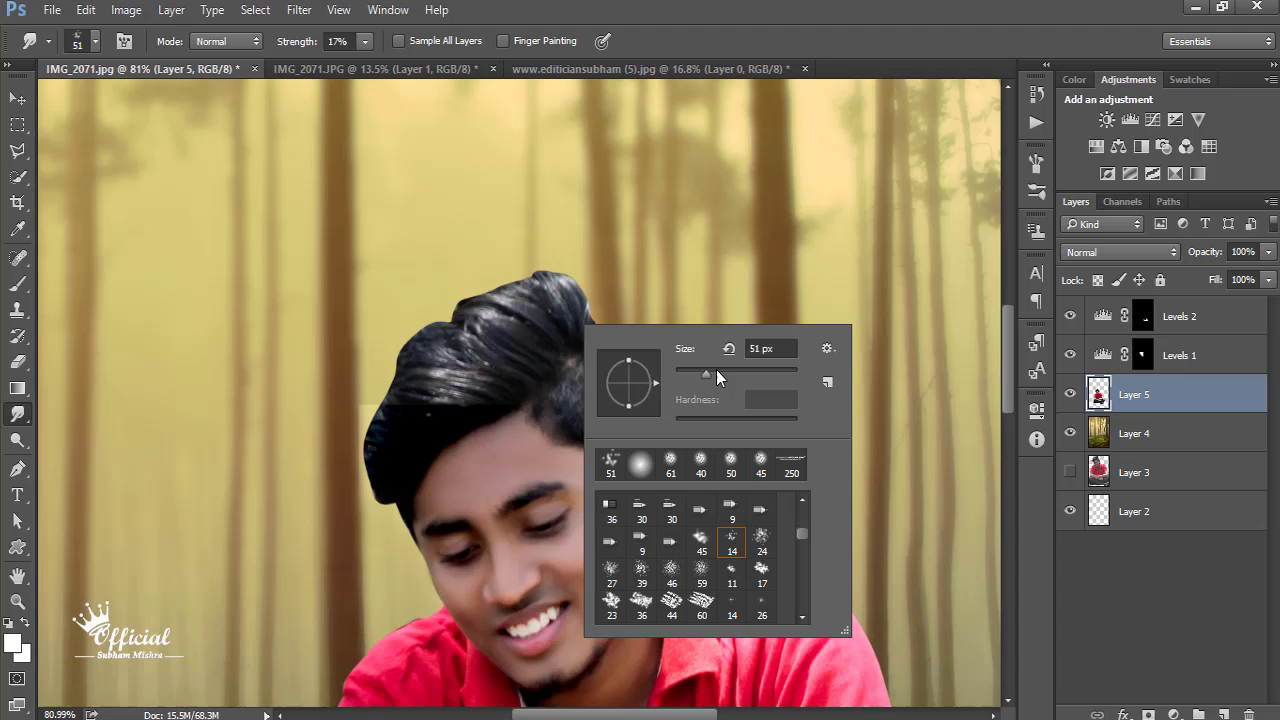
click(365, 41)
drag(363, 63, 399, 63)
scroll(560, 320, up, 3)
scroll(640, 345, up, 2)
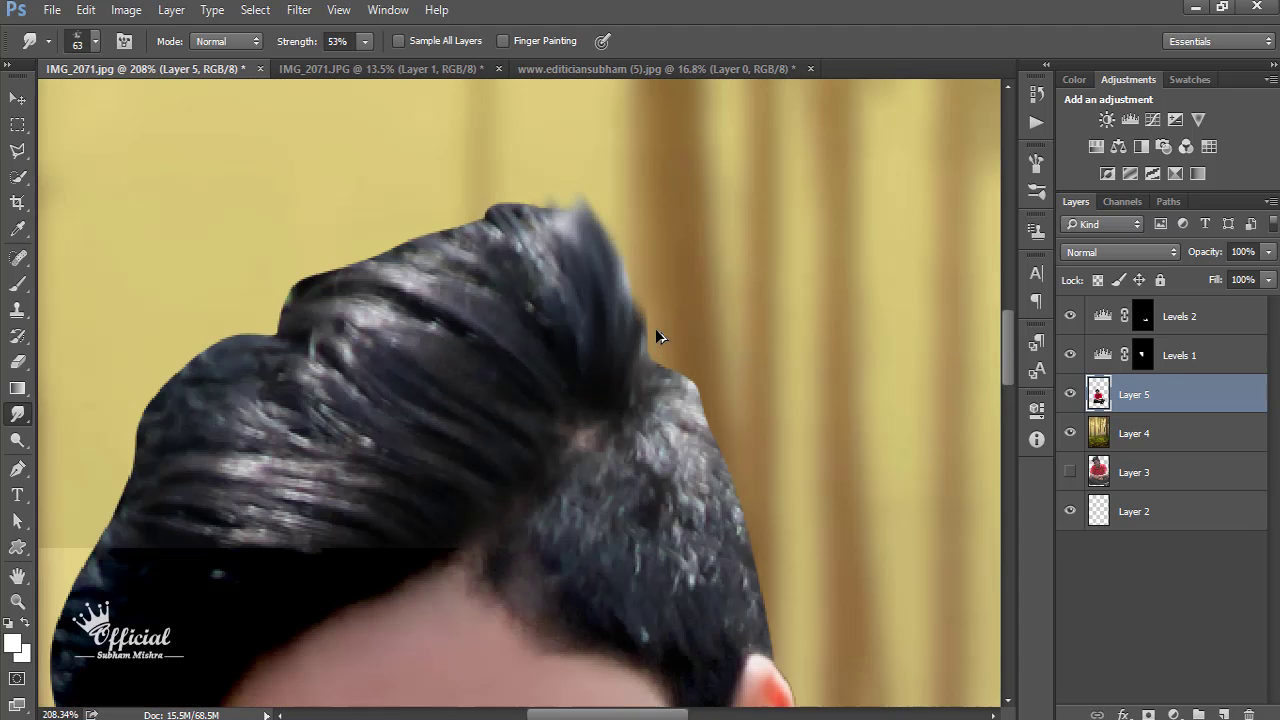
scroll(650, 330, up, 2)
Step: Smudge the crown hair upward into spikes and streak the left side into loose strands
drag(640, 400, 610, 340)
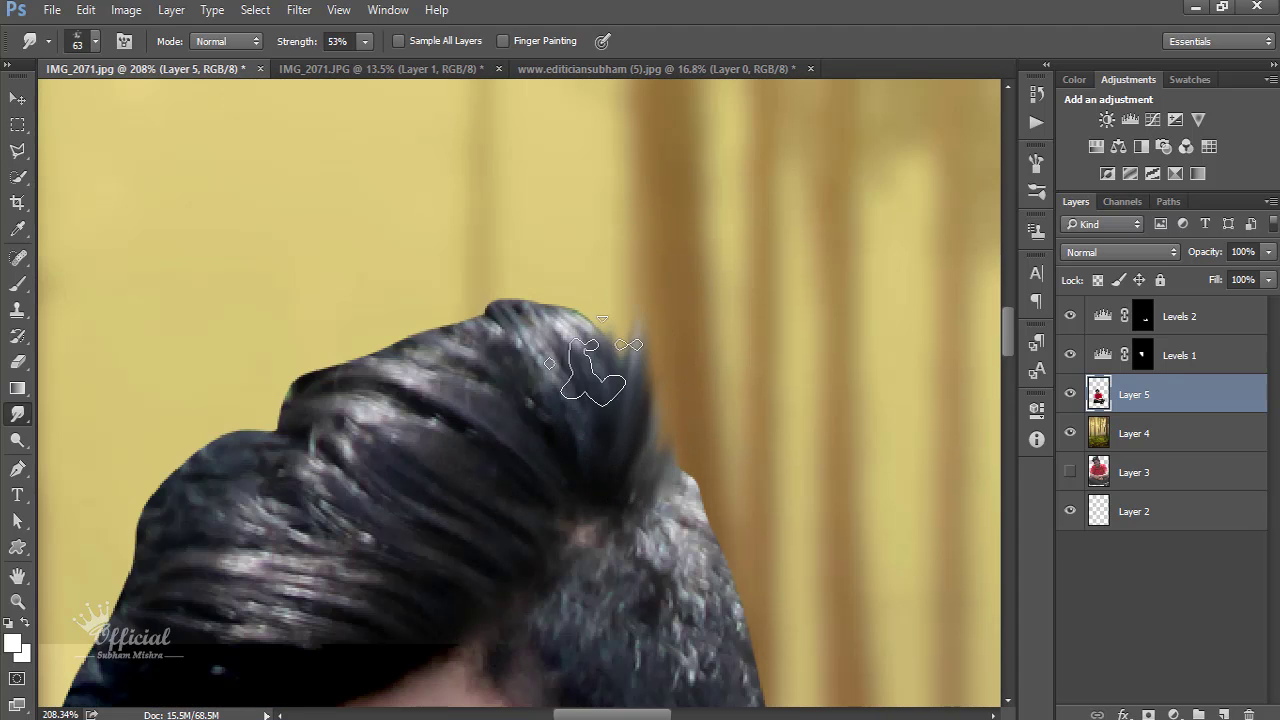
mouse_move(600, 400)
mouse_down()
mouse_move(560, 260)
mouse_move(520, 210)
mouse_up()
drag(570, 380, 460, 290)
drag(560, 350, 440, 320)
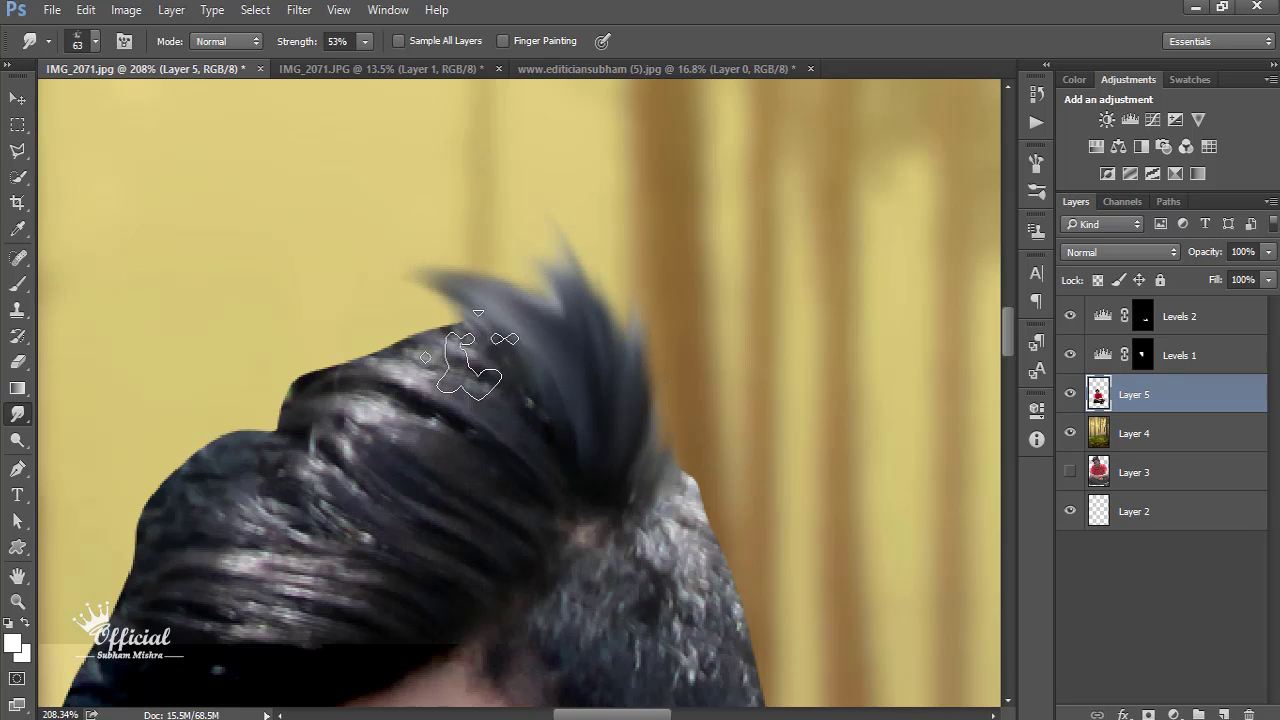
drag(510, 360, 330, 290)
drag(480, 340, 320, 285)
drag(530, 440, 340, 390)
drag(440, 470, 250, 400)
drag(320, 480, 110, 470)
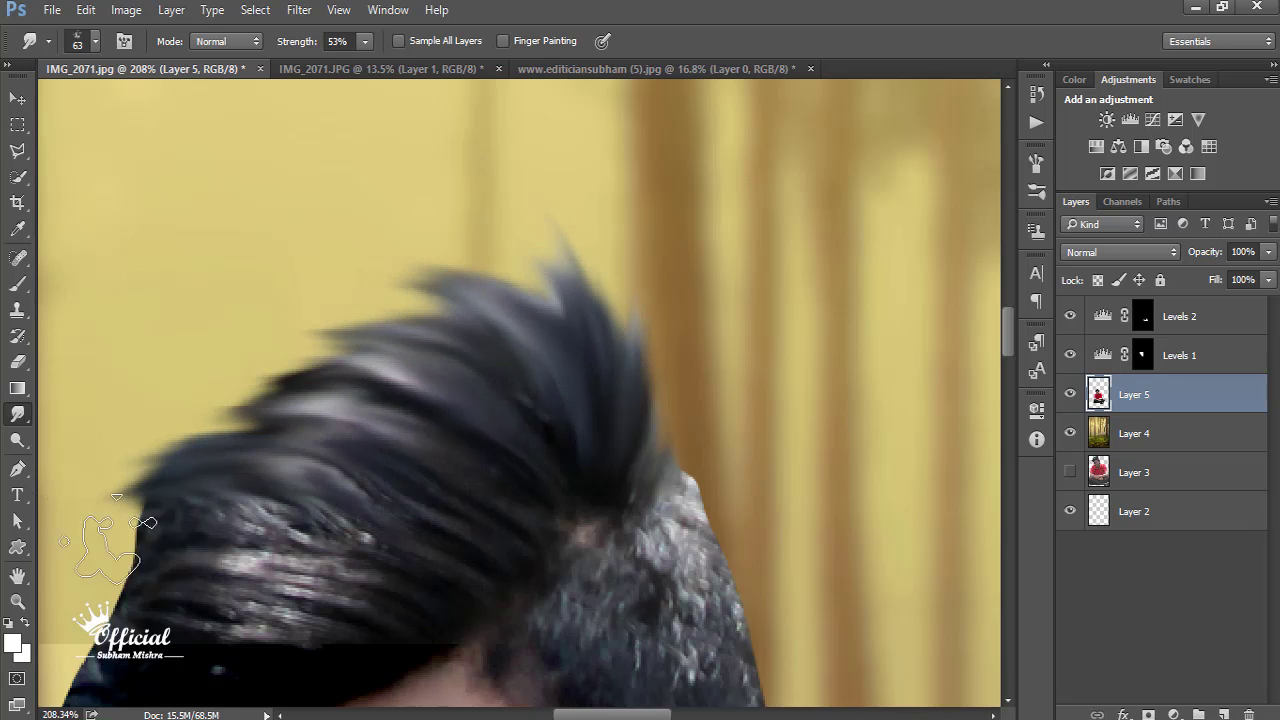
drag(310, 420, 110, 410)
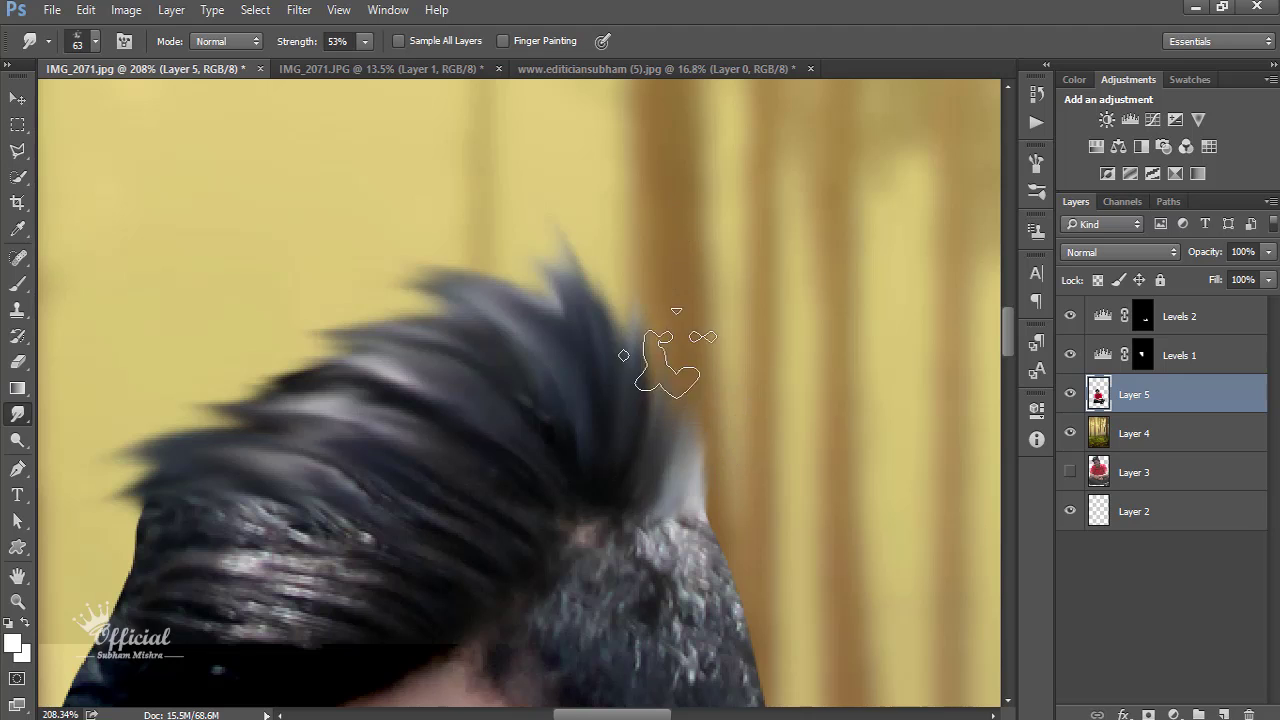
scroll(735, 540, down, 2)
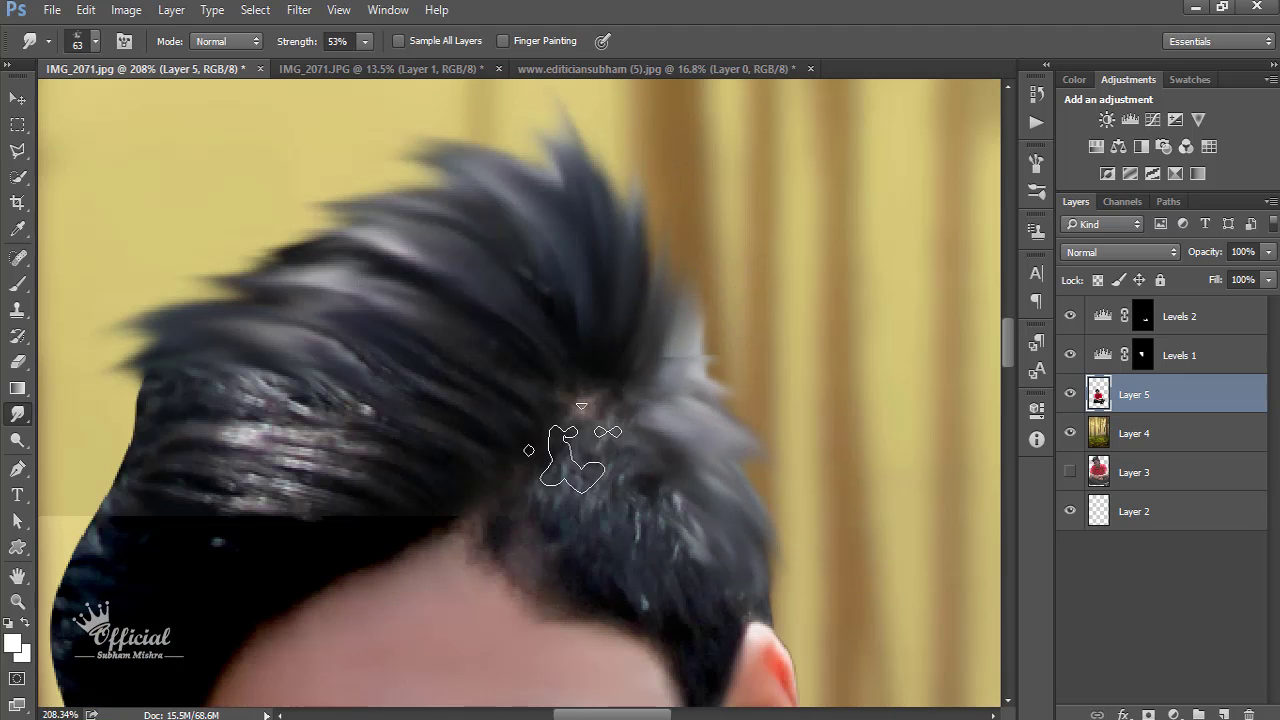
scroll(481, 495, left, 2)
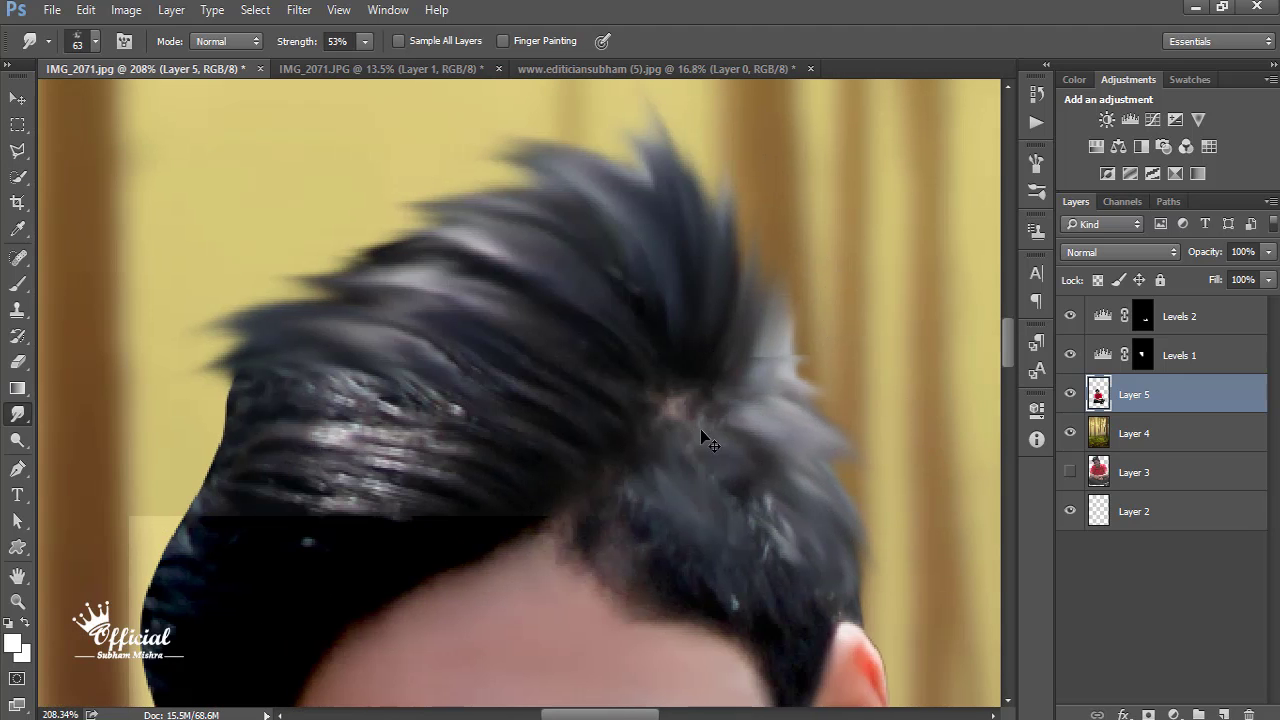
scroll(428, 414, down, 2)
scroll(470, 350, down, 1)
Step: Select the Levels 1 mask and erase near the hair's left edge
click(1165, 358)
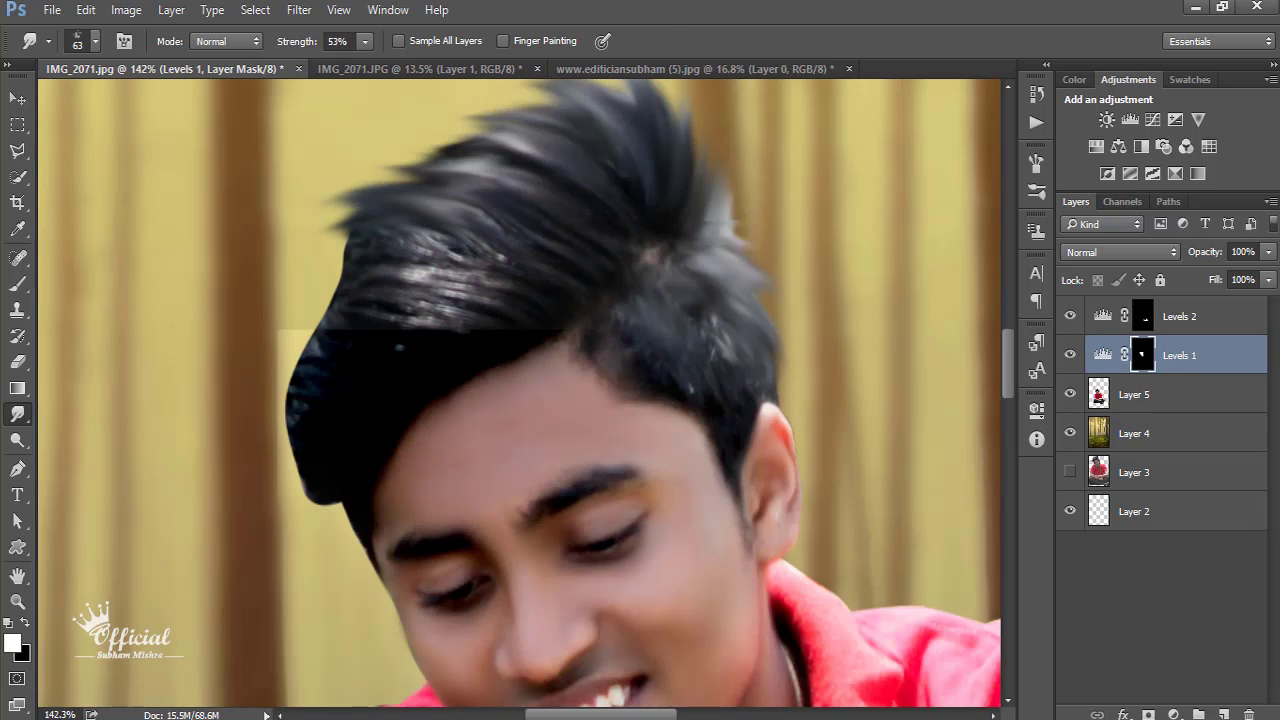
key(e)
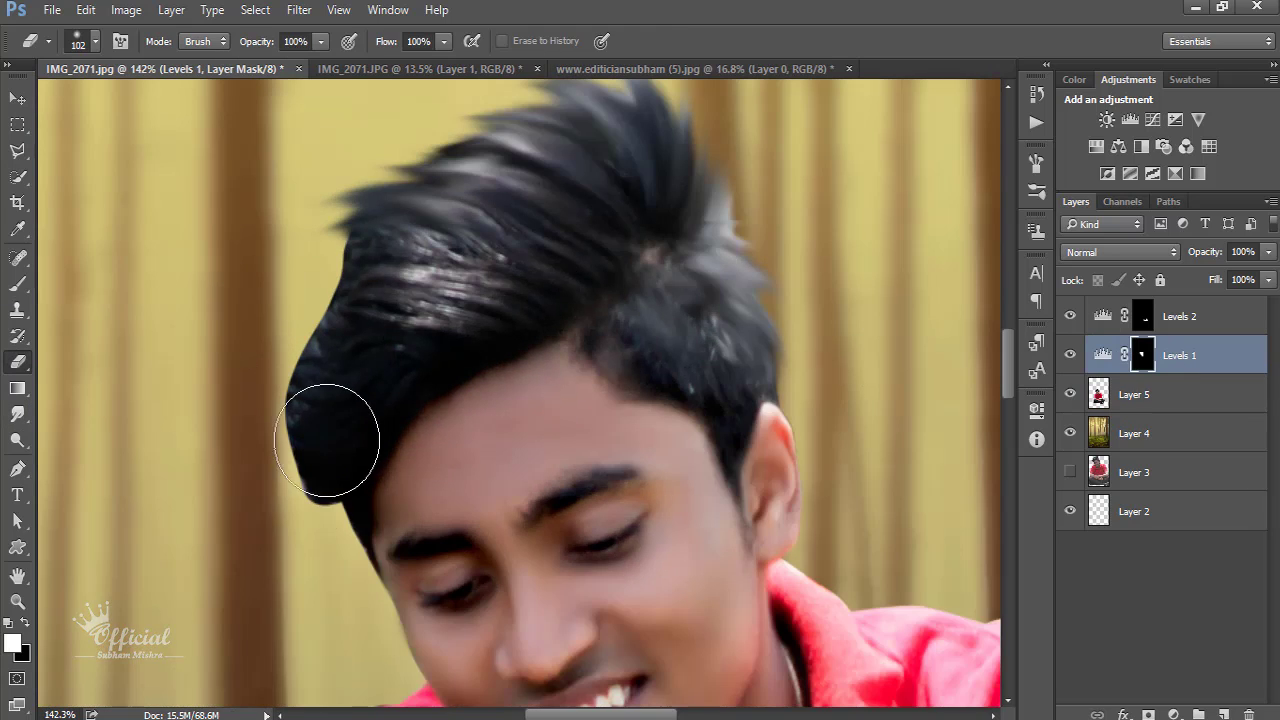
scroll(265, 620, down, 2)
scroll(313, 470, down, 2)
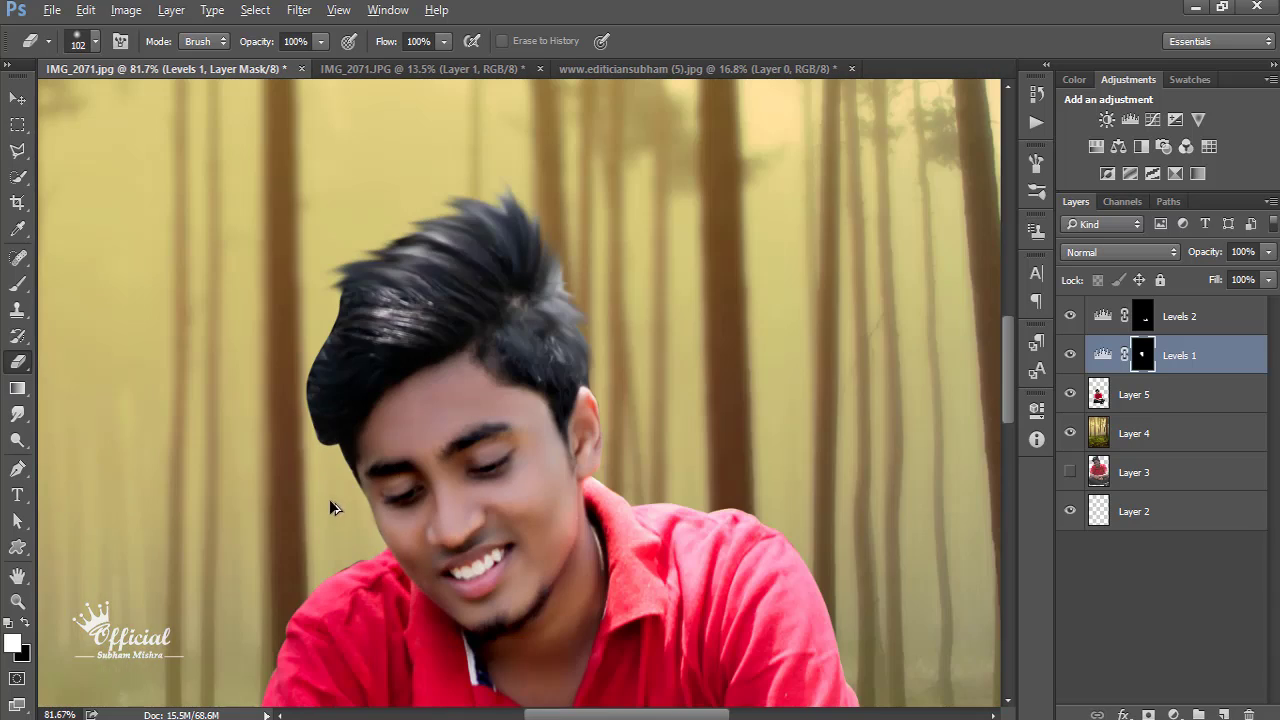
scroll(288, 395, down, 2)
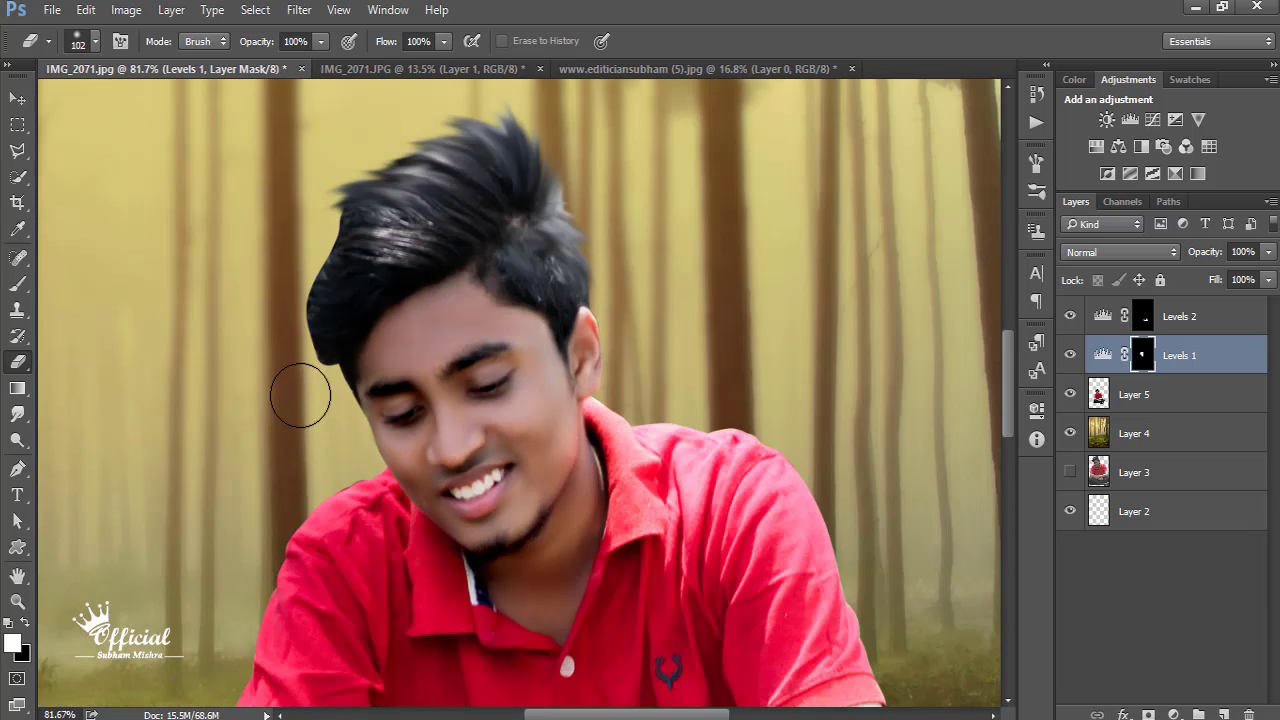
scroll(330, 230, up, 2)
Step: Back on Layer 5, smudge the hair strands near the crown upward
click(1133, 394)
click(17, 414)
scroll(514, 200, up, 2)
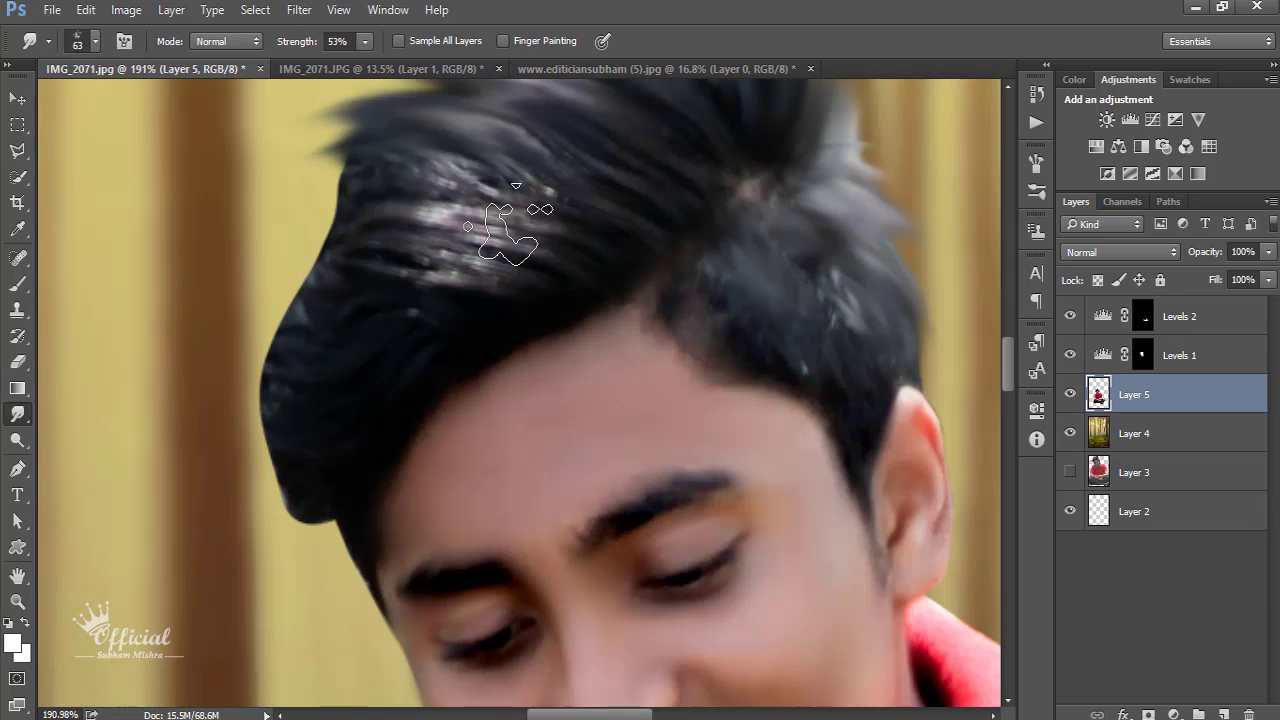
mouse_move(514, 200)
mouse_down()
mouse_move(471, 243)
mouse_move(355, 270)
mouse_move(414, 300)
mouse_move(366, 314)
mouse_move(337, 400)
mouse_move(339, 452)
mouse_up()
scroll(400, 420, up, 2)
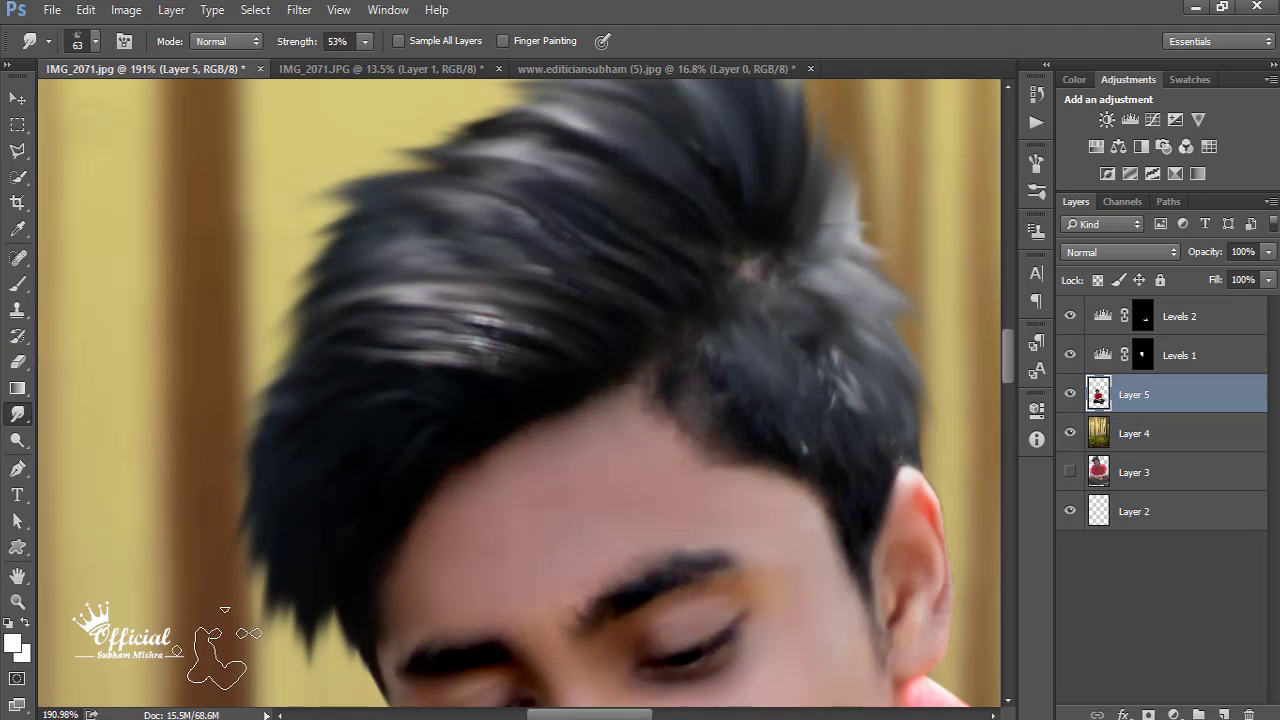
mouse_move(265, 410)
mouse_down()
mouse_move(428, 254)
mouse_move(477, 160)
mouse_up()
scroll(428, 254, up, 1)
scroll(410, 256, up, 1)
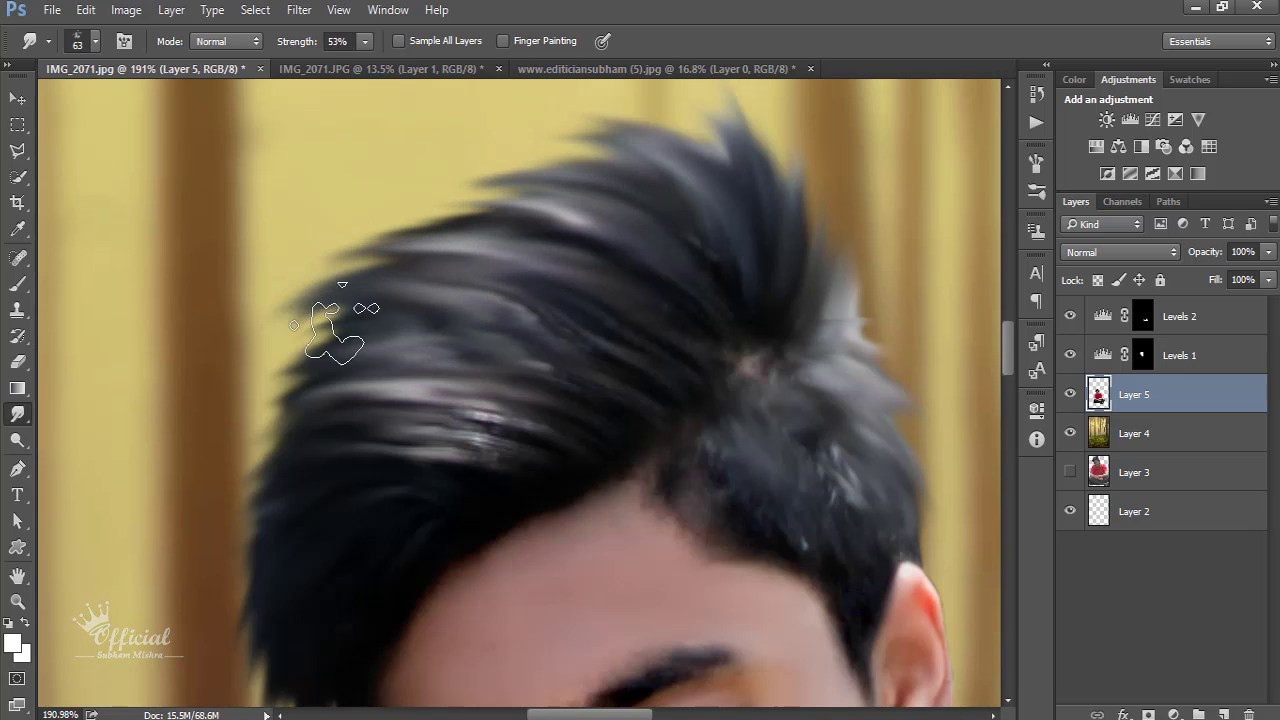
scroll(463, 346, down, 5)
scroll(463, 346, down, 1)
scroll(655, 347, up, 4)
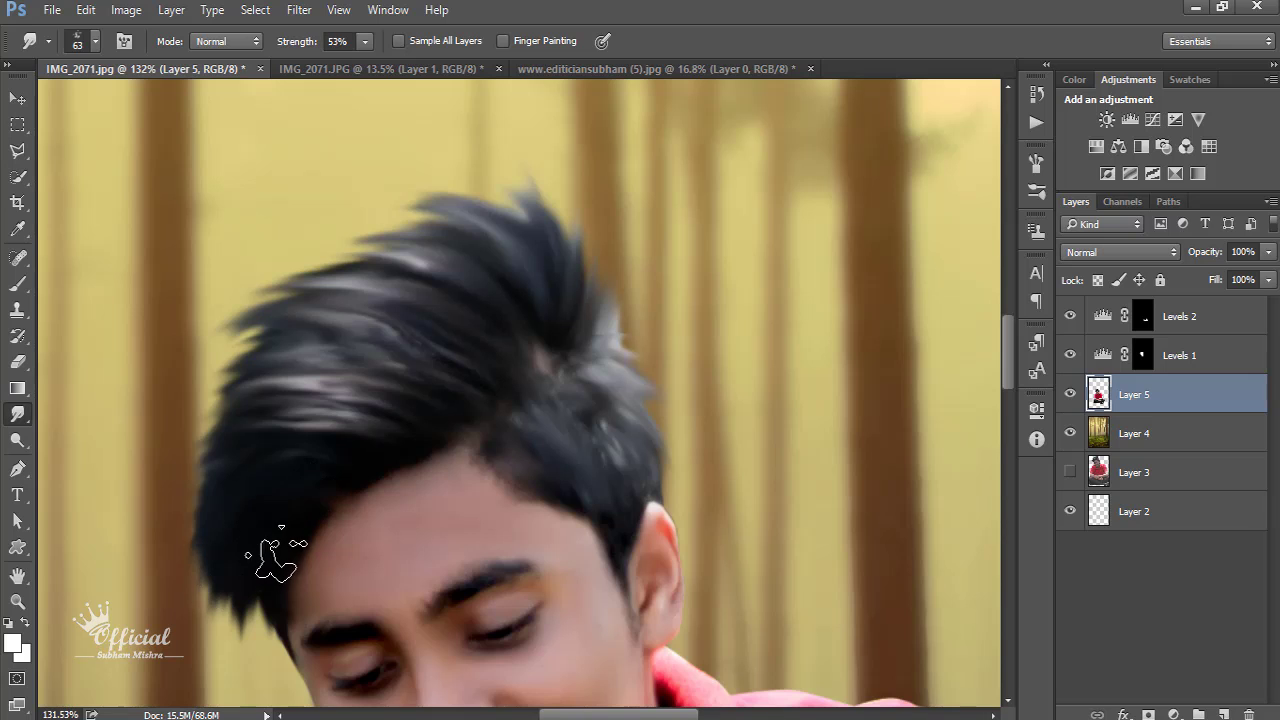
scroll(400, 450, down, 2)
scroll(450, 400, down, 1)
Step: Nudge the seated man slightly within the forest and fit the whole image on screen
scroll(470, 360, down, 1)
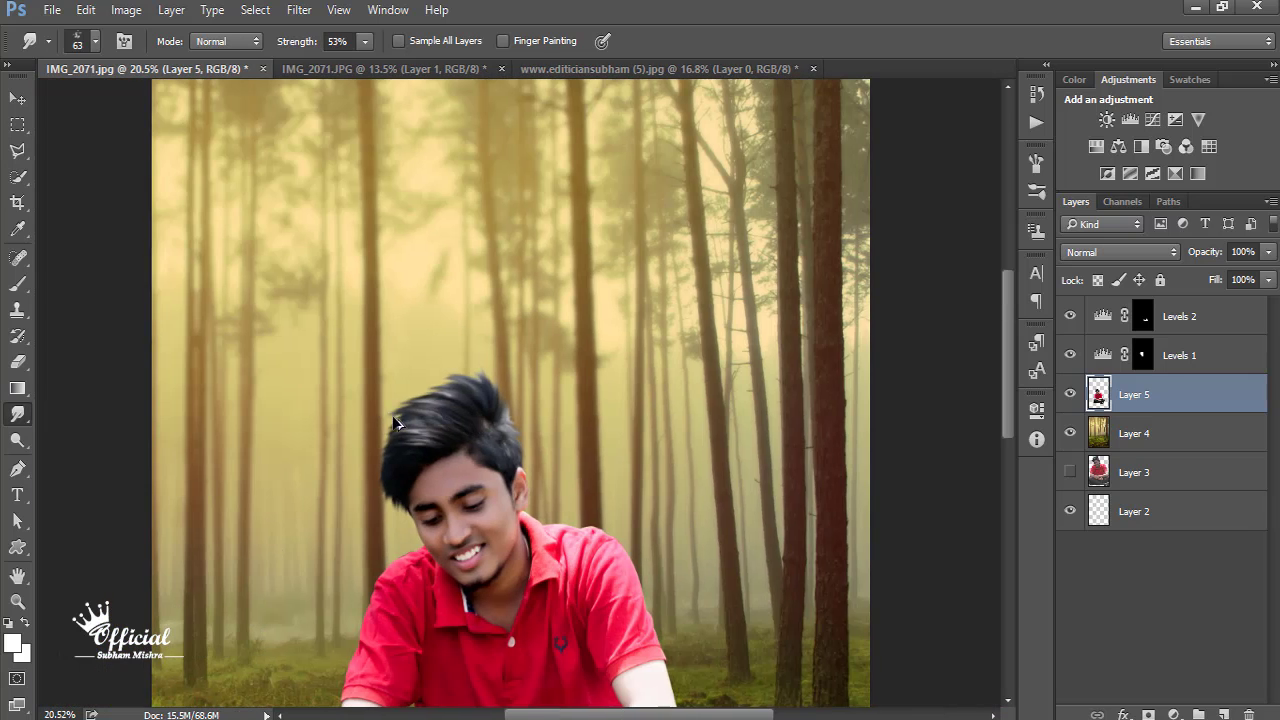
scroll(480, 341, down, 1)
scroll(500, 360, up, 2)
scroll(540, 400, up, 1)
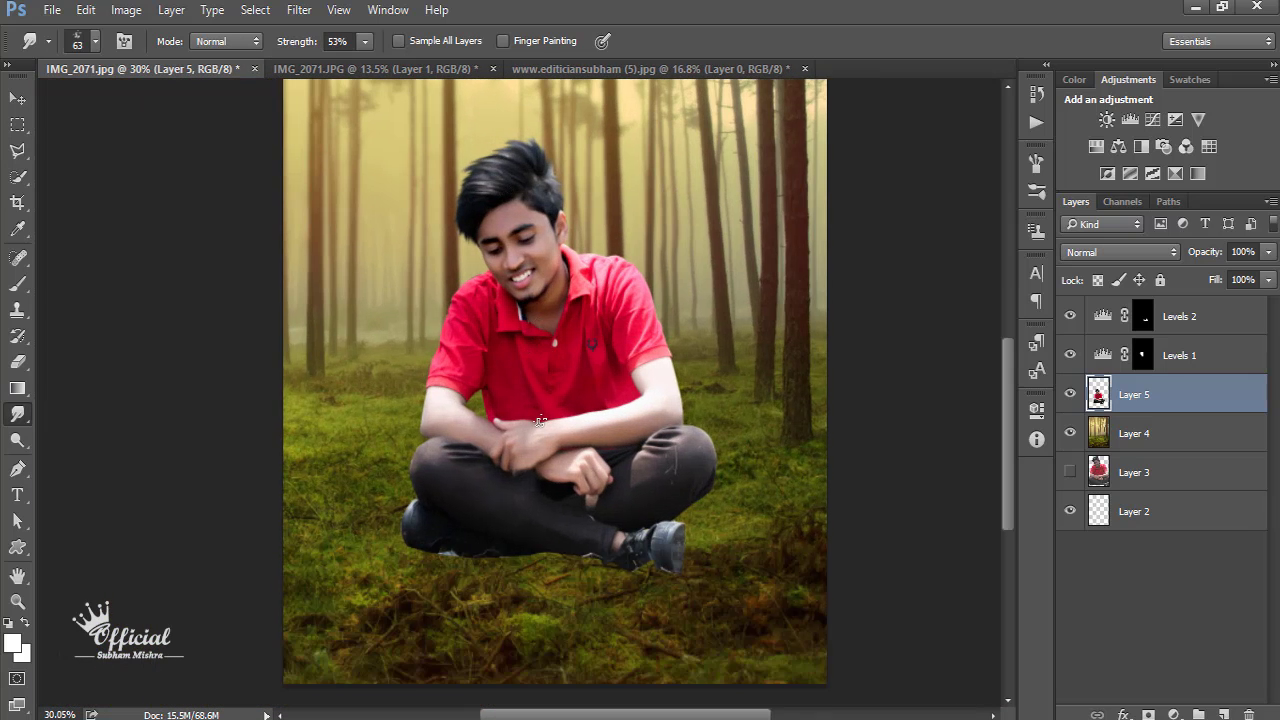
scroll(565, 428, up, 1)
scroll(571, 435, down, 2)
click(1154, 434)
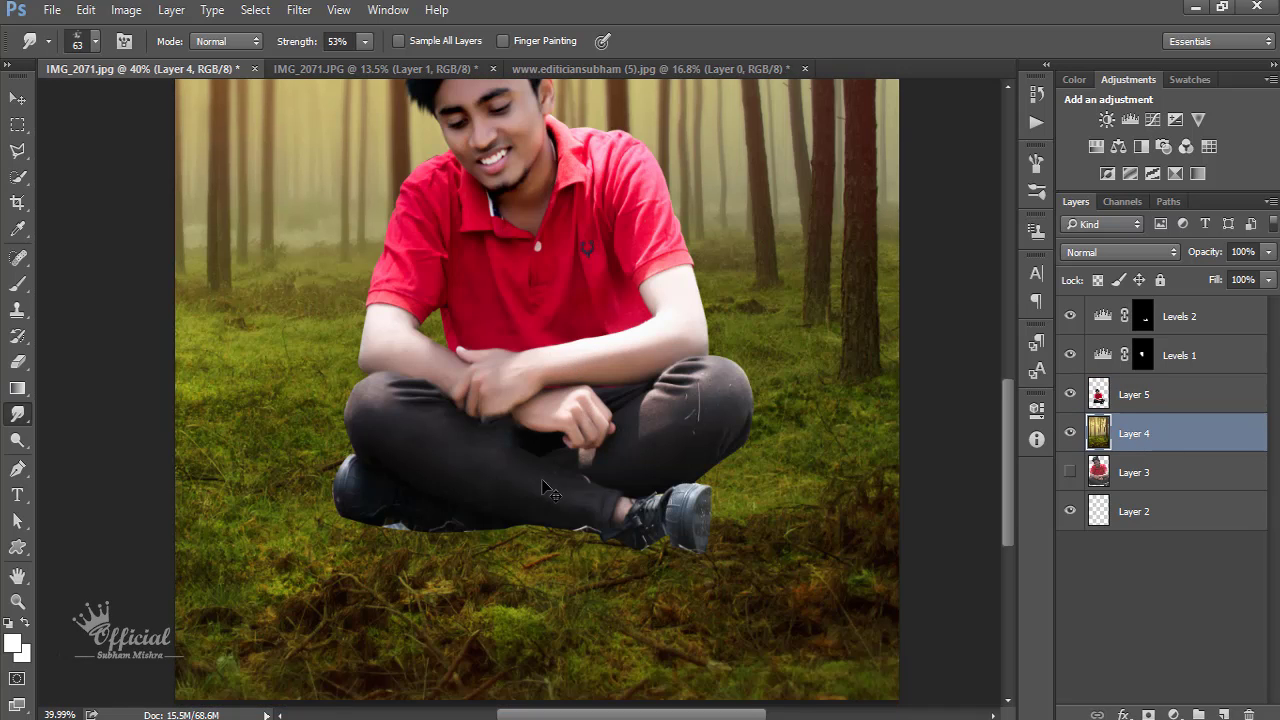
drag(543, 487, 551, 497)
key(ctrl+0)
scroll(560, 560, up, 2)
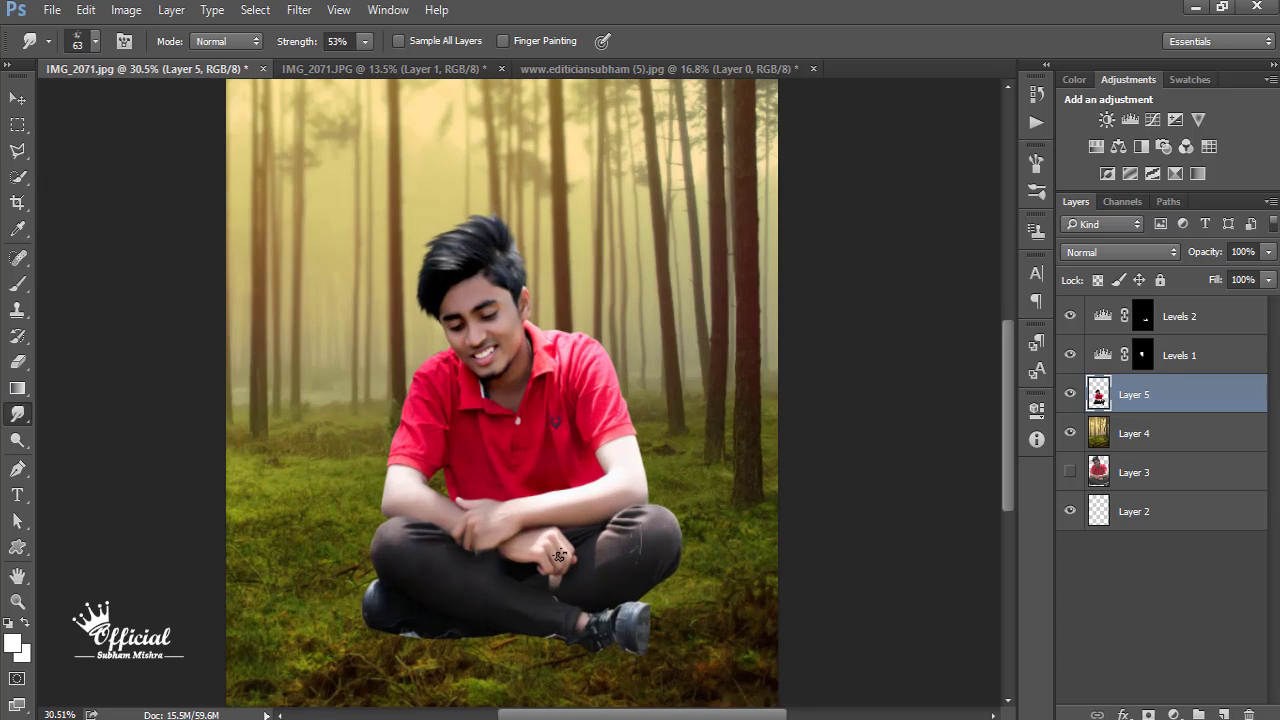
scroll(533, 591, up, 1)
scroll(543, 569, down, 3)
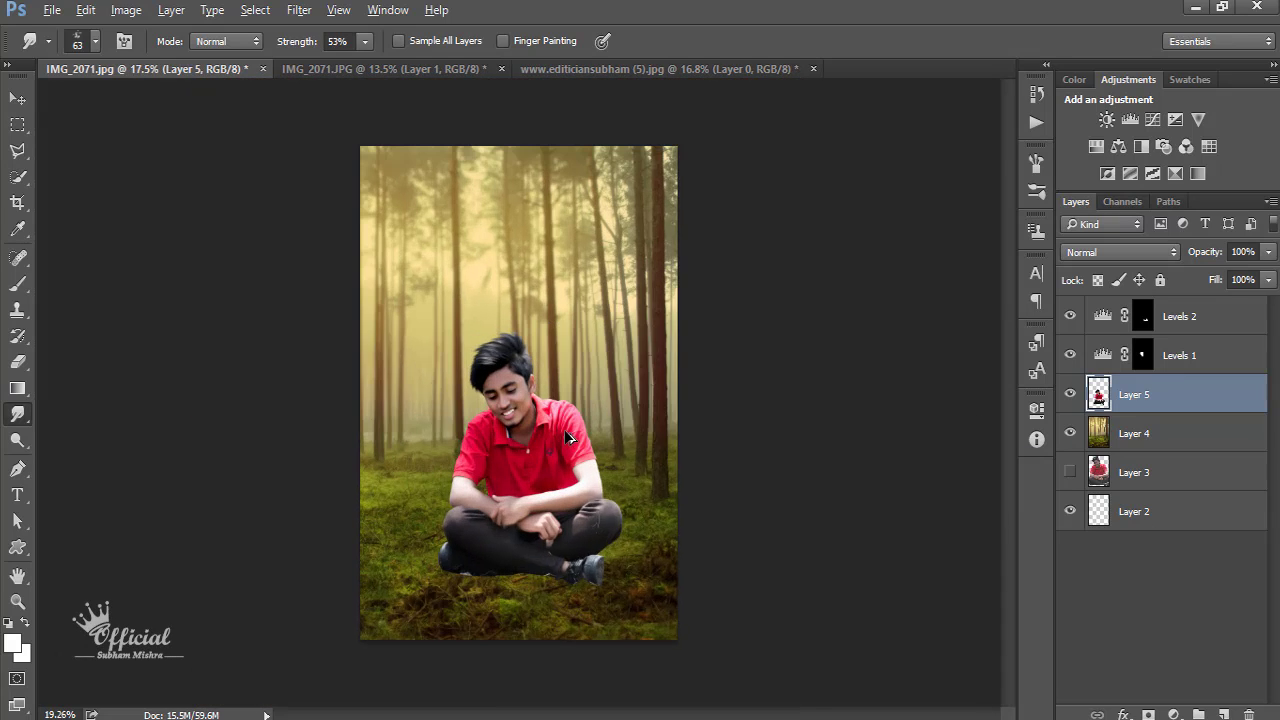
scroll(543, 569, up, 1)
Step: Scale the man's layer to 90% width and height and commit the transform
key(ctrl+t)
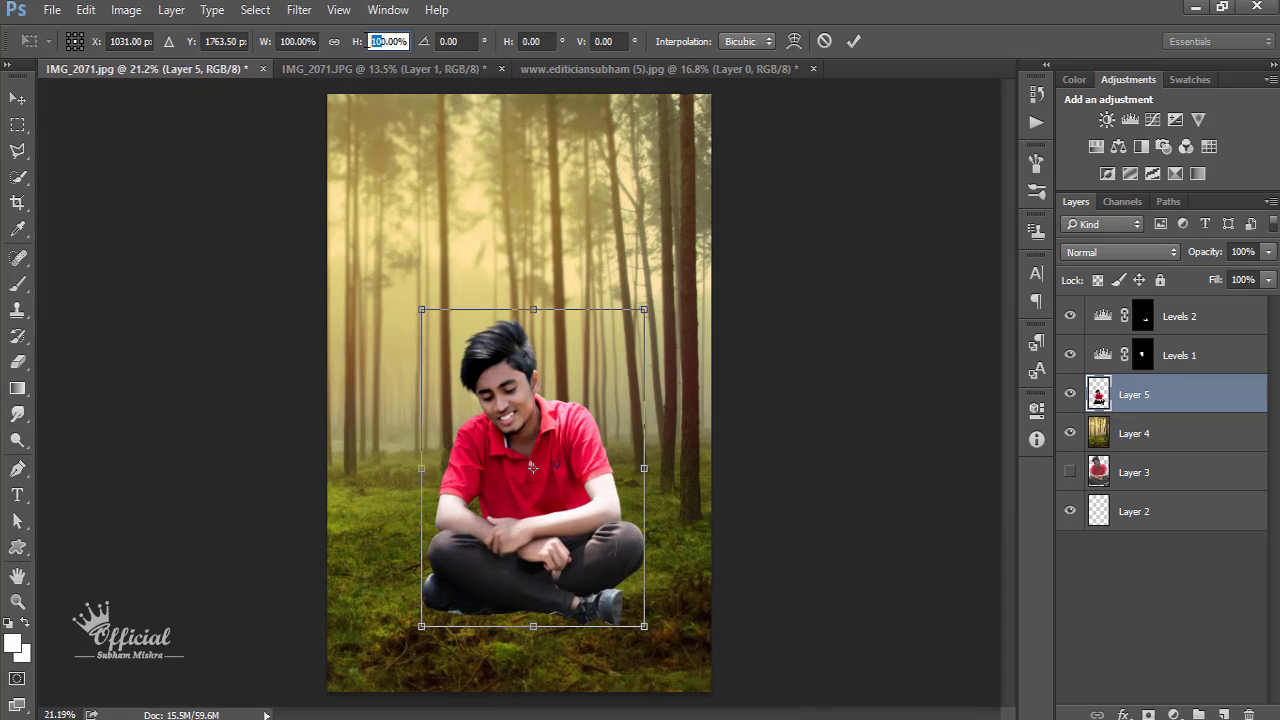
text(90)
key(Return)
click(296, 41)
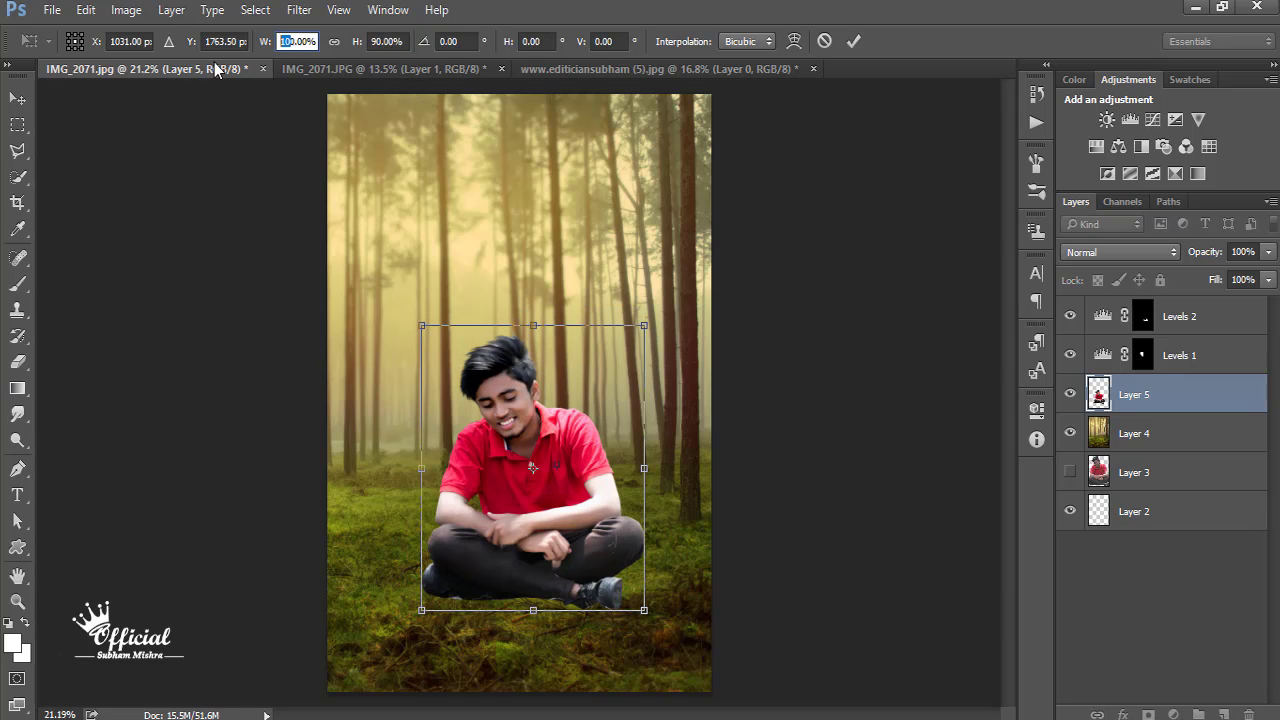
text(90)
key(Return)
scroll(590, 453, up, 2)
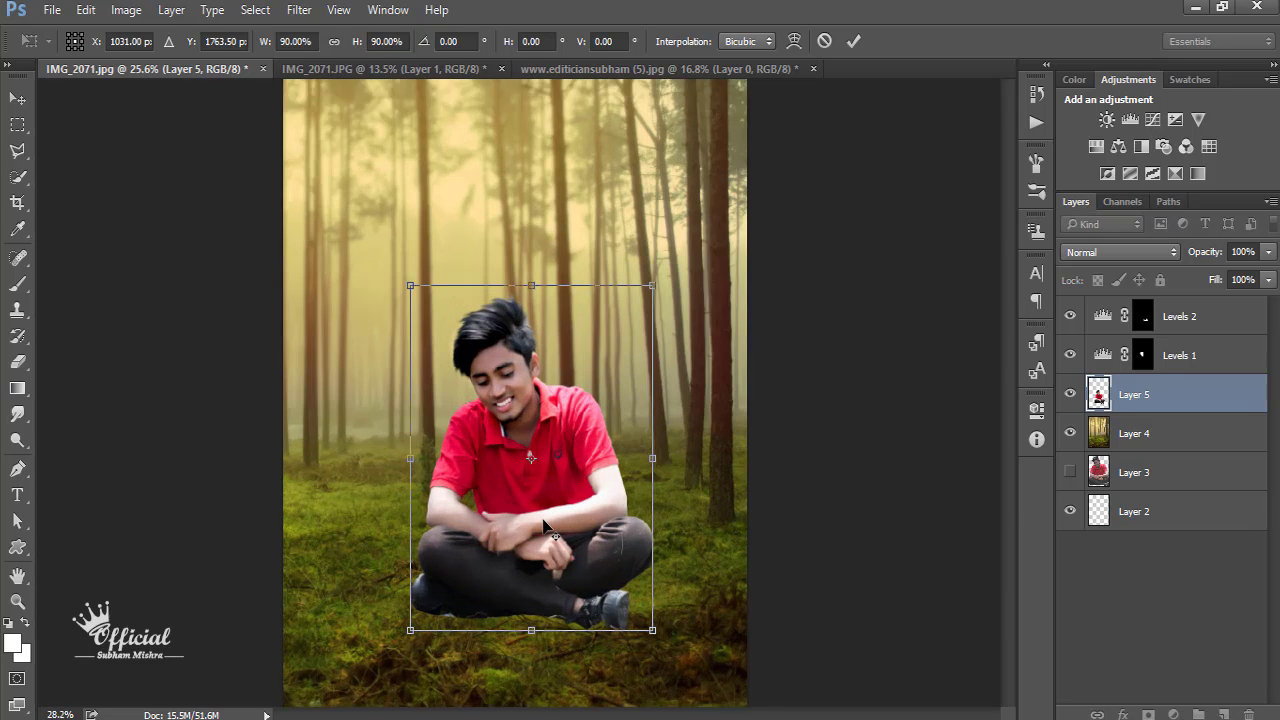
click(17, 413)
Step: Reposition the man with the Move tool so he sits mid-frame on the mossy floor
scroll(542, 569, up, 2)
scroll(542, 569, up, 2)
scroll(542, 569, down, 2)
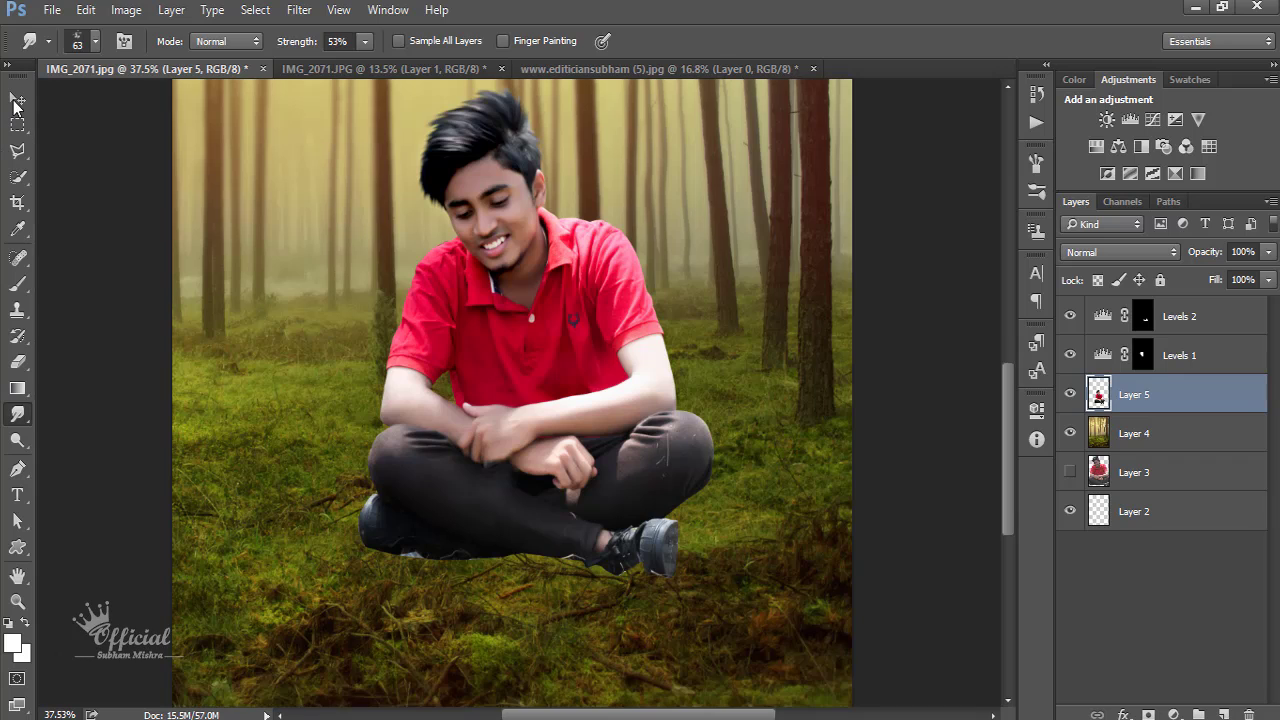
key(v)
drag(528, 400, 530, 418)
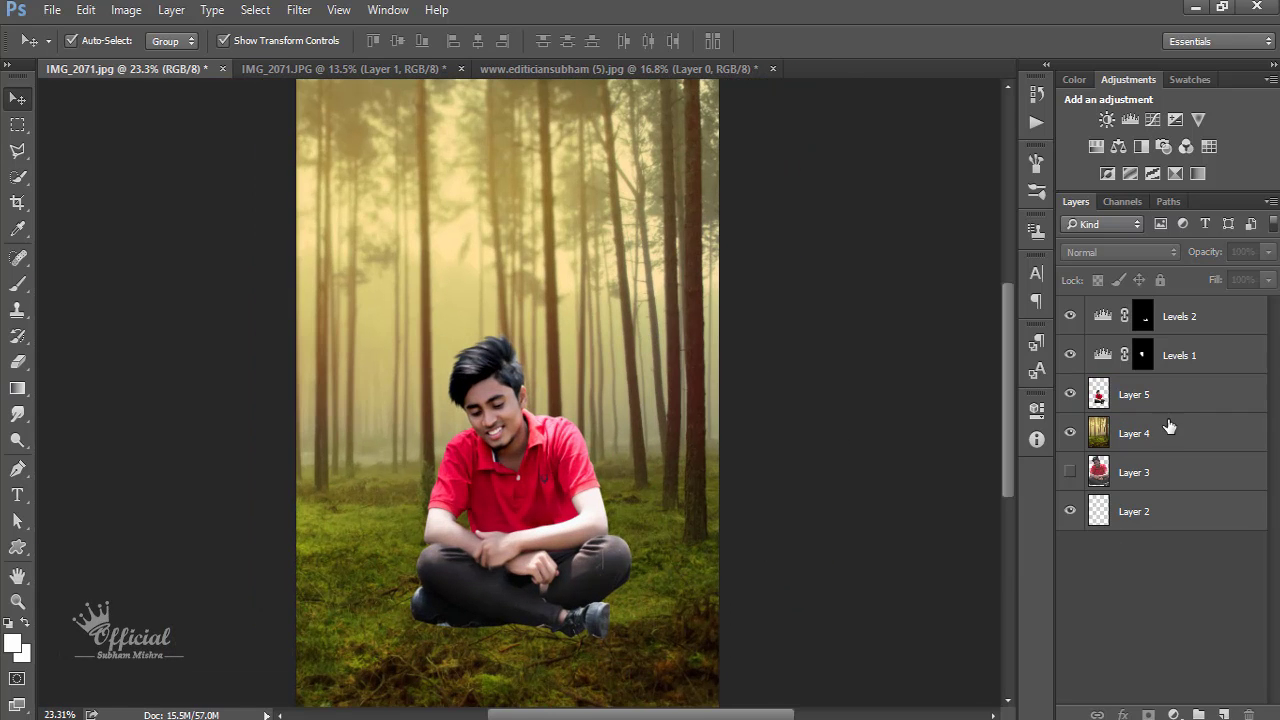
Step: Duplicate forest Layer 4 and give the copy a 27.8 px Gaussian Blur
click(1163, 429)
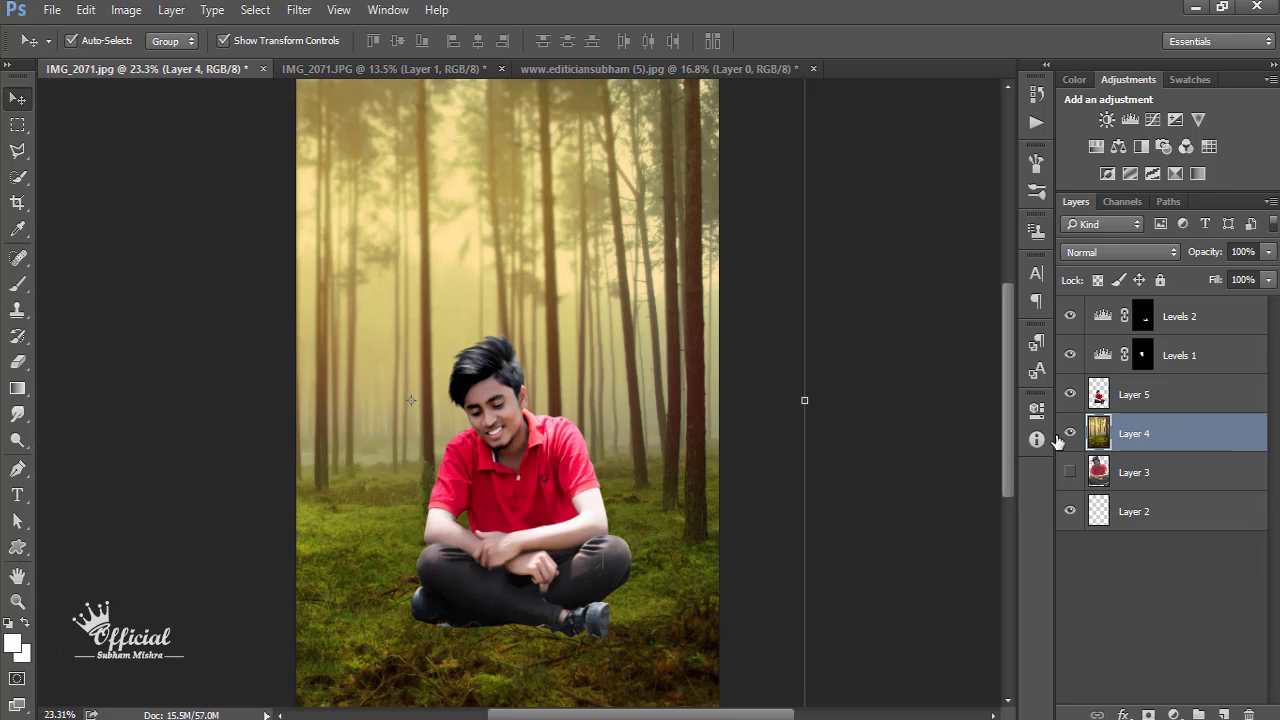
key(ctrl+j)
click(300, 10)
mouse_move(410, 211)
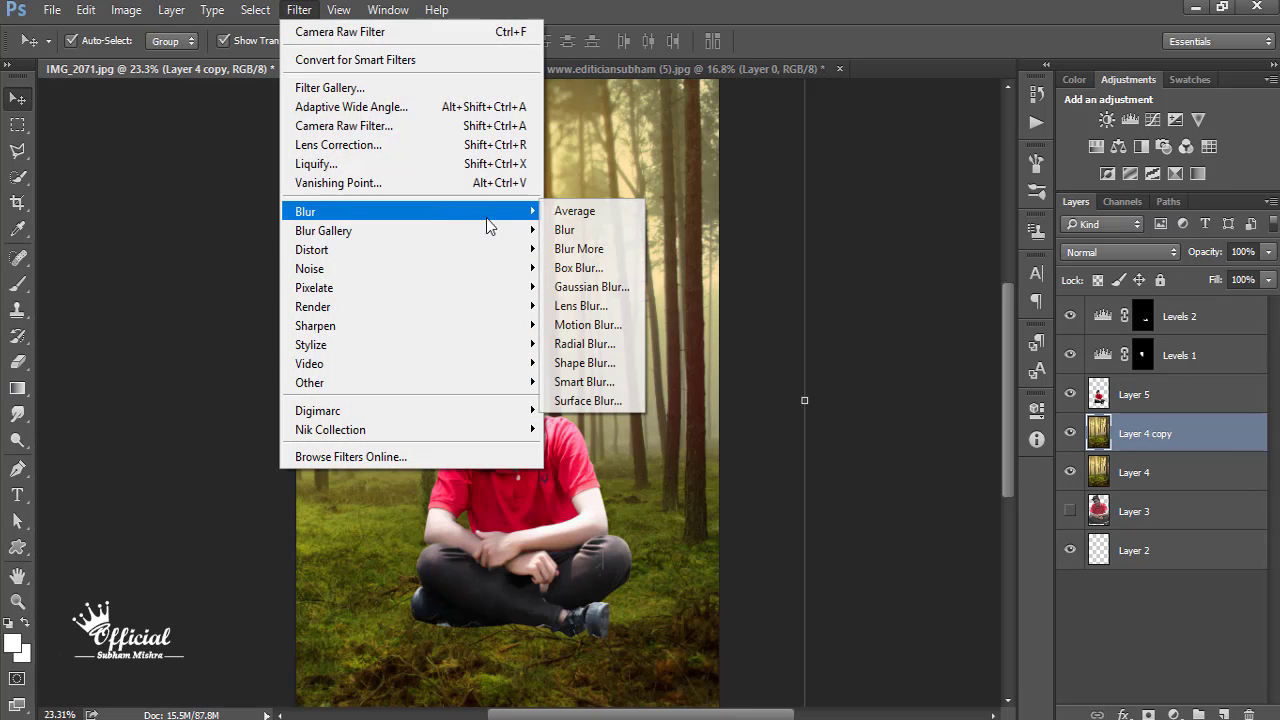
click(592, 287)
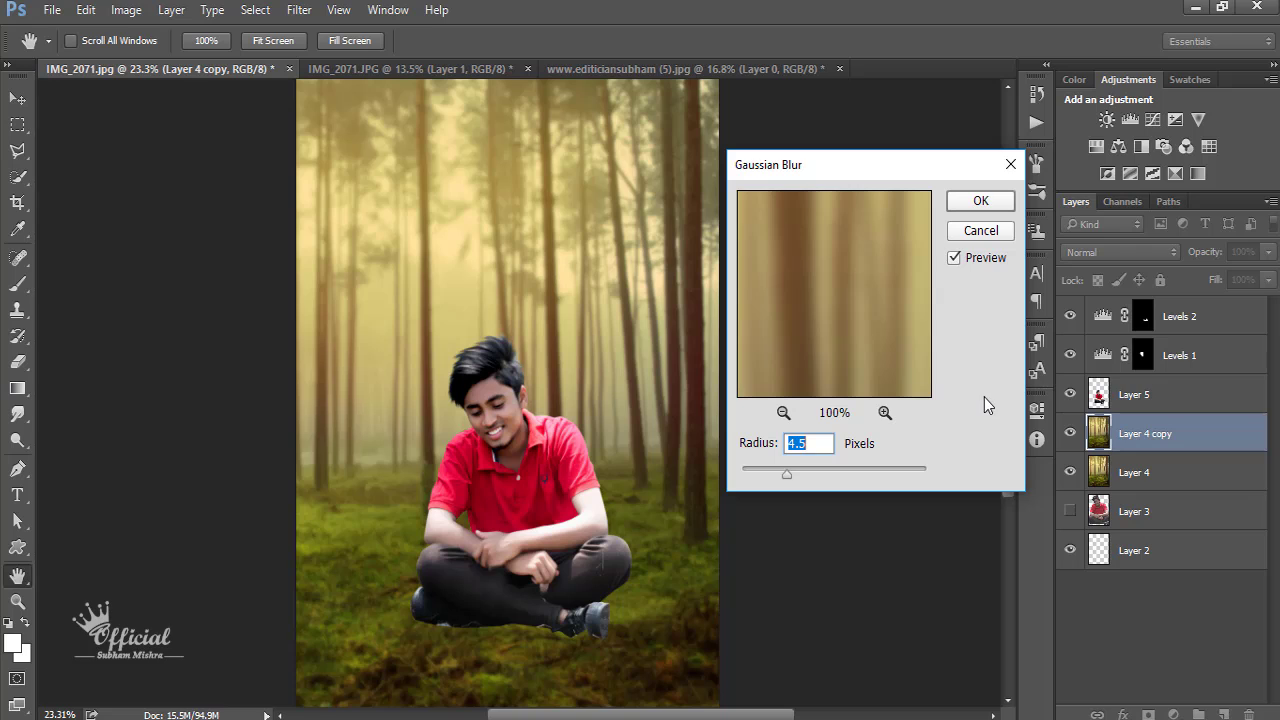
drag(786, 474, 814, 475)
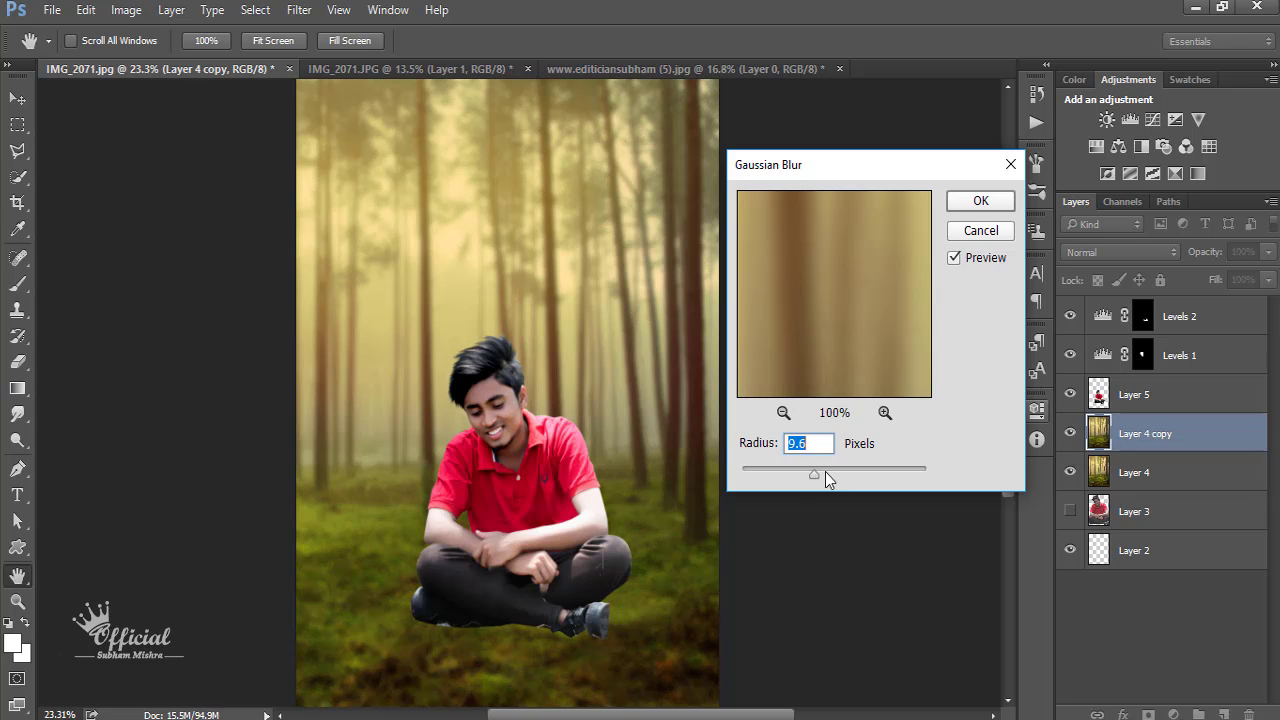
click(825, 472)
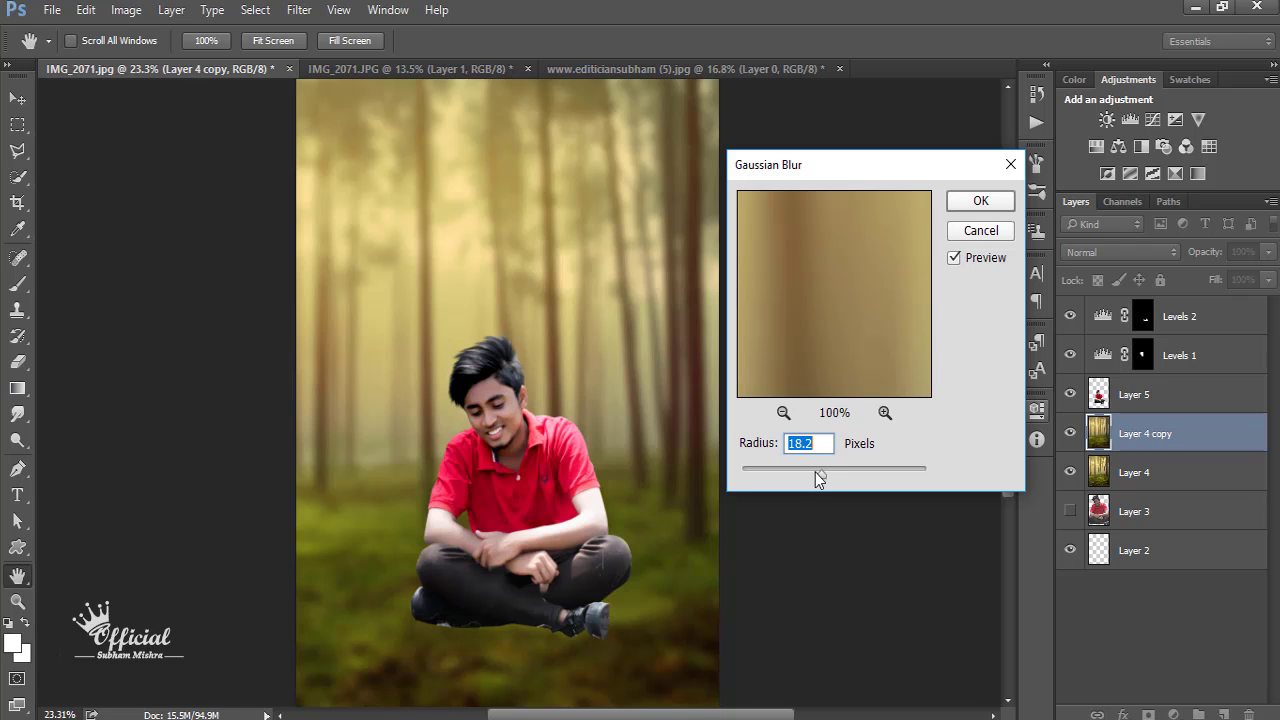
drag(815, 472, 828, 472)
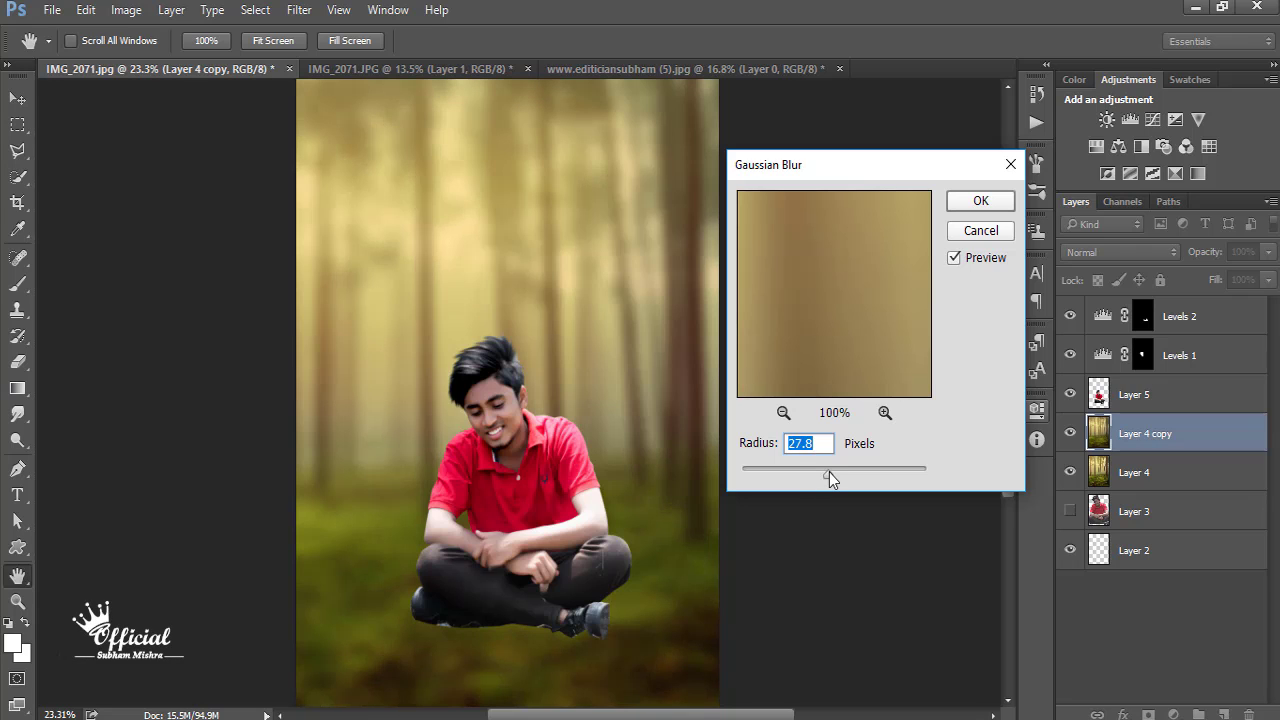
click(981, 201)
key(v)
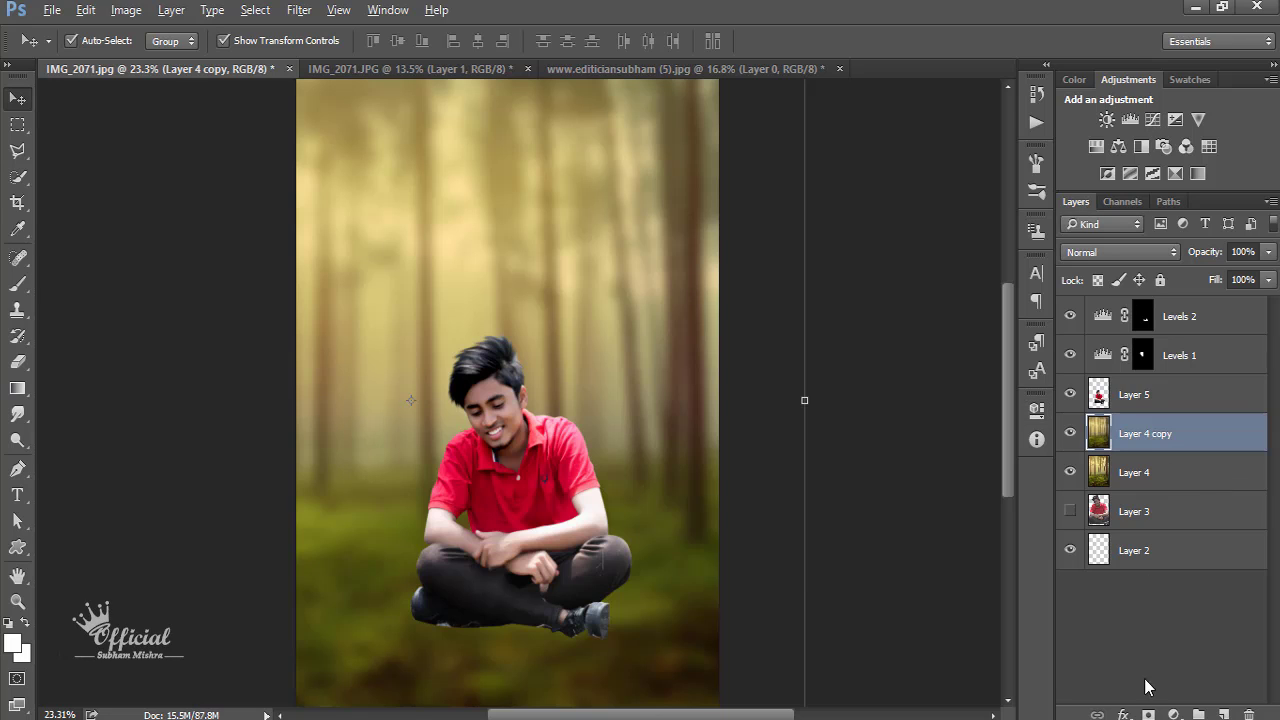
Step: Add a black mask to the blurred copy and set a soft 421 px brush
alt+click(1148, 714)
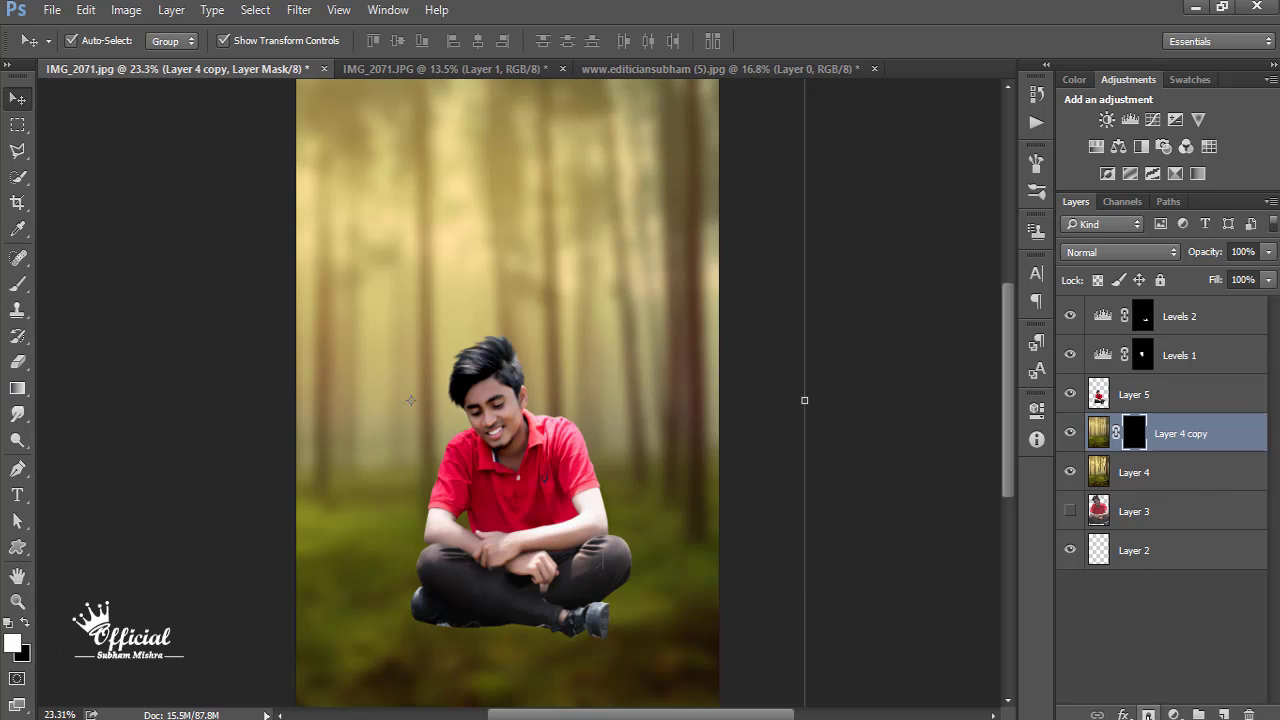
click(17, 284)
key(ctrl+minus)
right_click(497, 240)
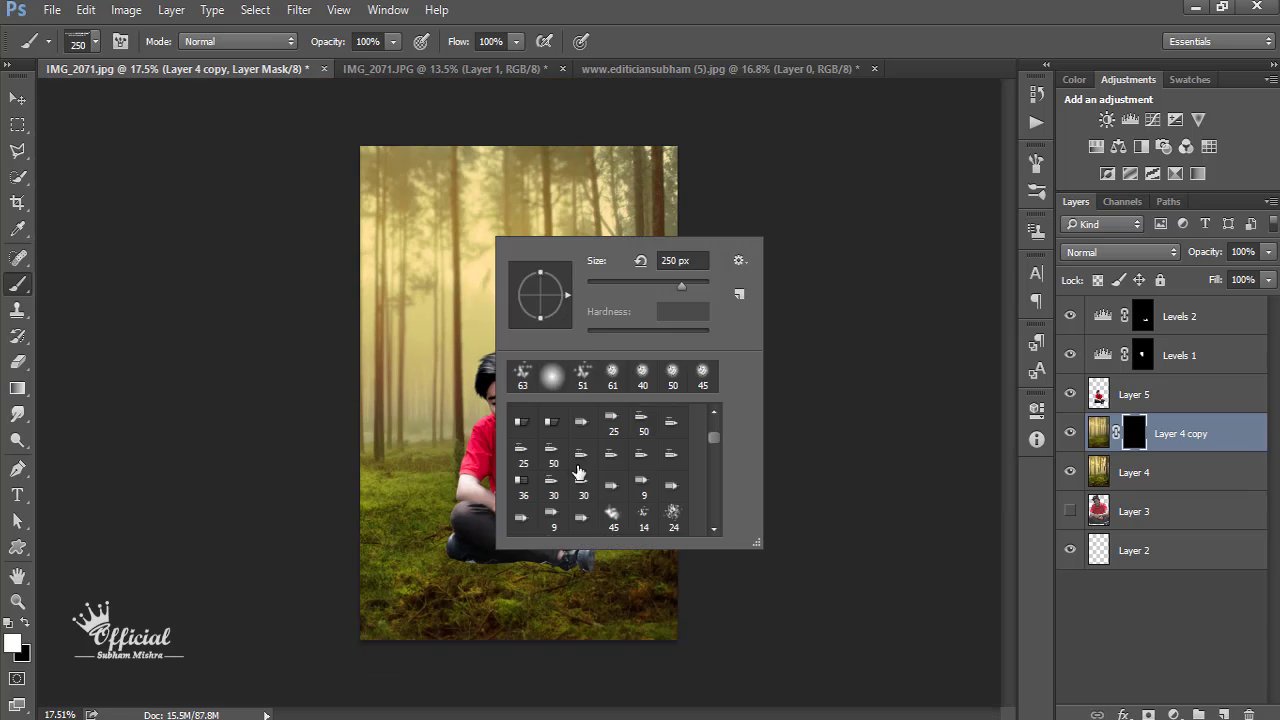
drag(665, 287, 697, 287)
key(Return)
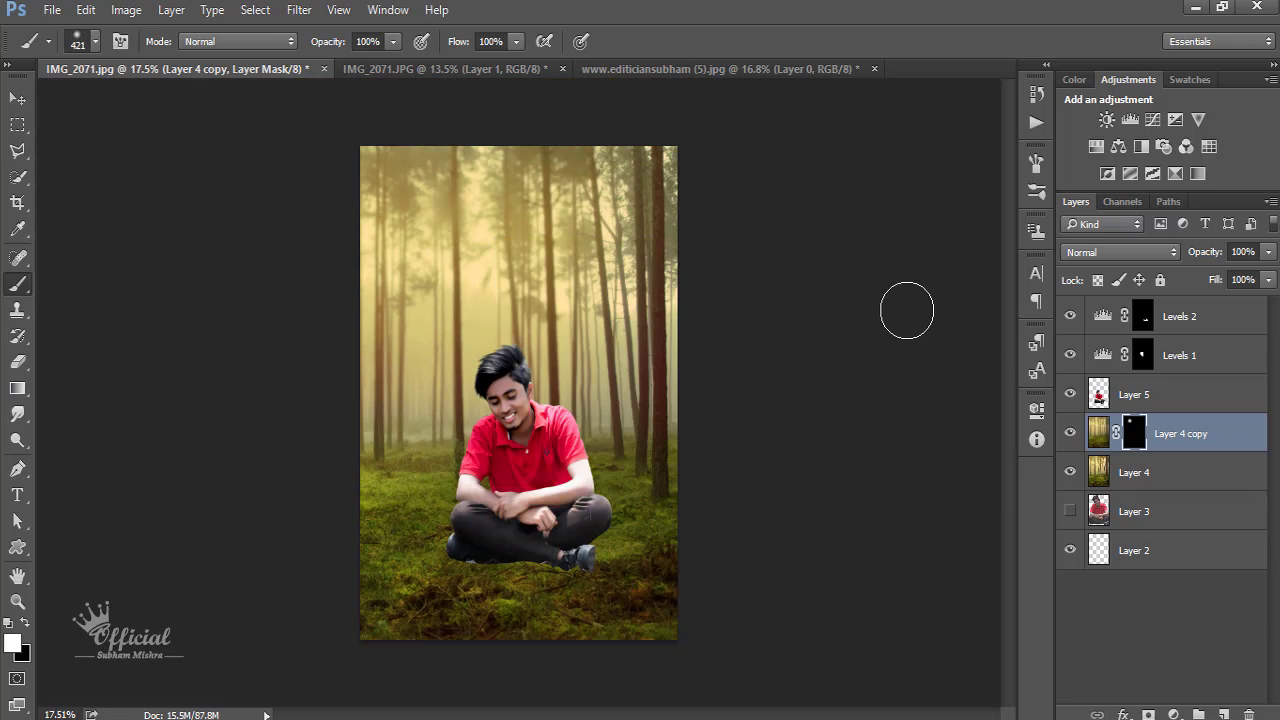
scroll(834, 203, up, 2)
scroll(834, 203, down, 1)
Step: Paint white on the mask across the treetops and trunks to reveal the blur
click(1075, 80)
drag(688, 135, 327, 157)
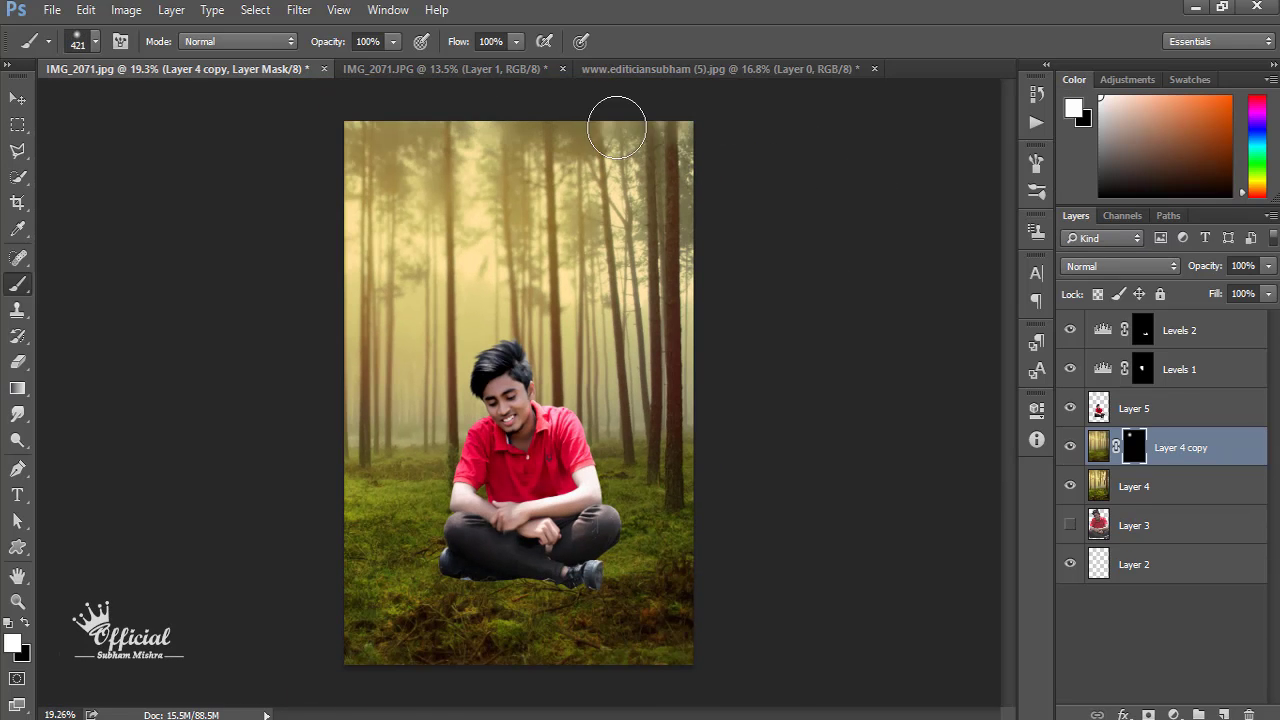
mouse_move(317, 207)
mouse_down()
mouse_move(563, 217)
mouse_move(554, 303)
mouse_move(633, 253)
mouse_up()
mouse_move(381, 174)
mouse_down()
mouse_move(320, 449)
mouse_move(363, 451)
mouse_move(425, 412)
mouse_up()
mouse_move(425, 370)
mouse_down()
mouse_move(677, 314)
mouse_move(462, 440)
mouse_up()
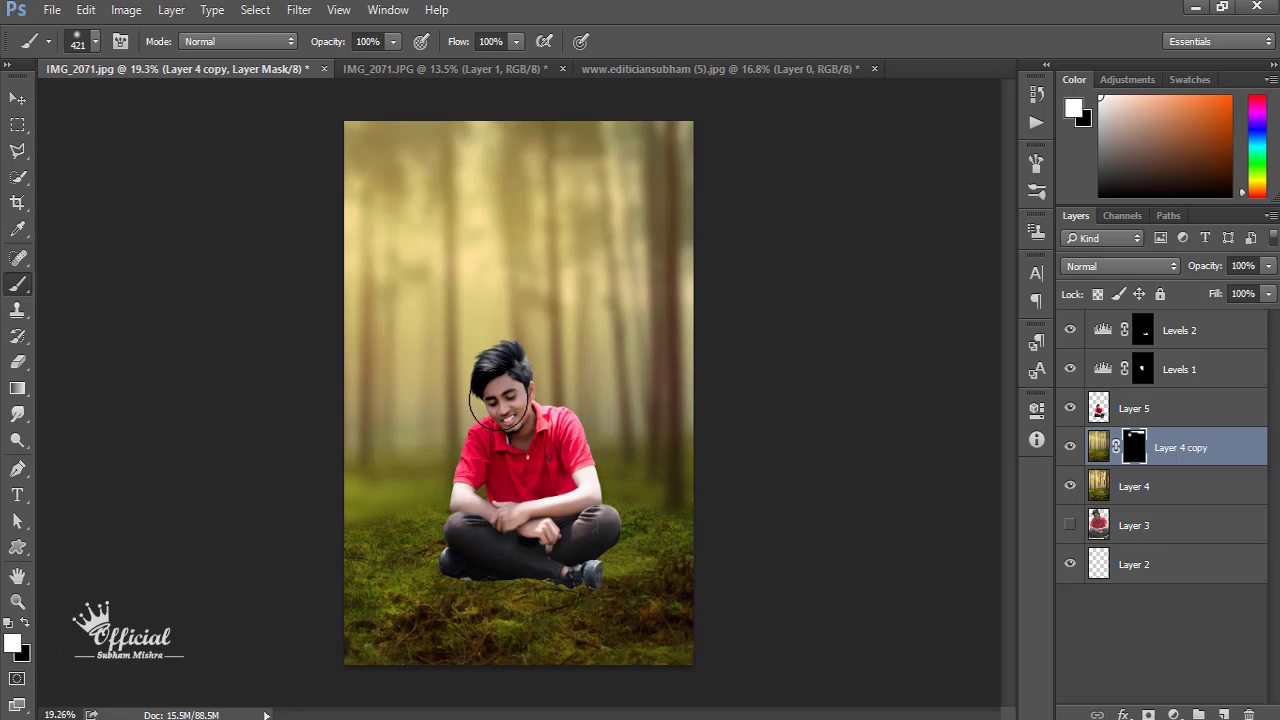
Step: Invert the blur mask, toggling it to compare sharp and blurred forest before keeping it inverted
key(ctrl+i)
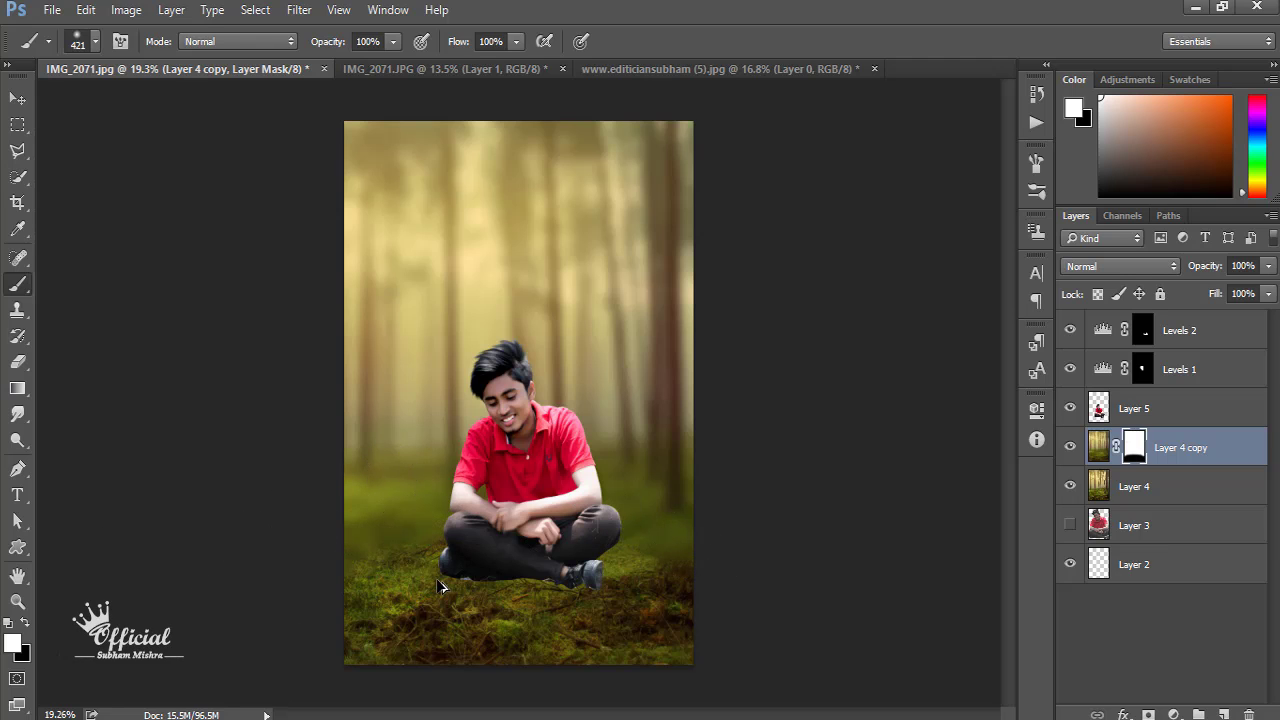
scroll(440, 587, up, 1)
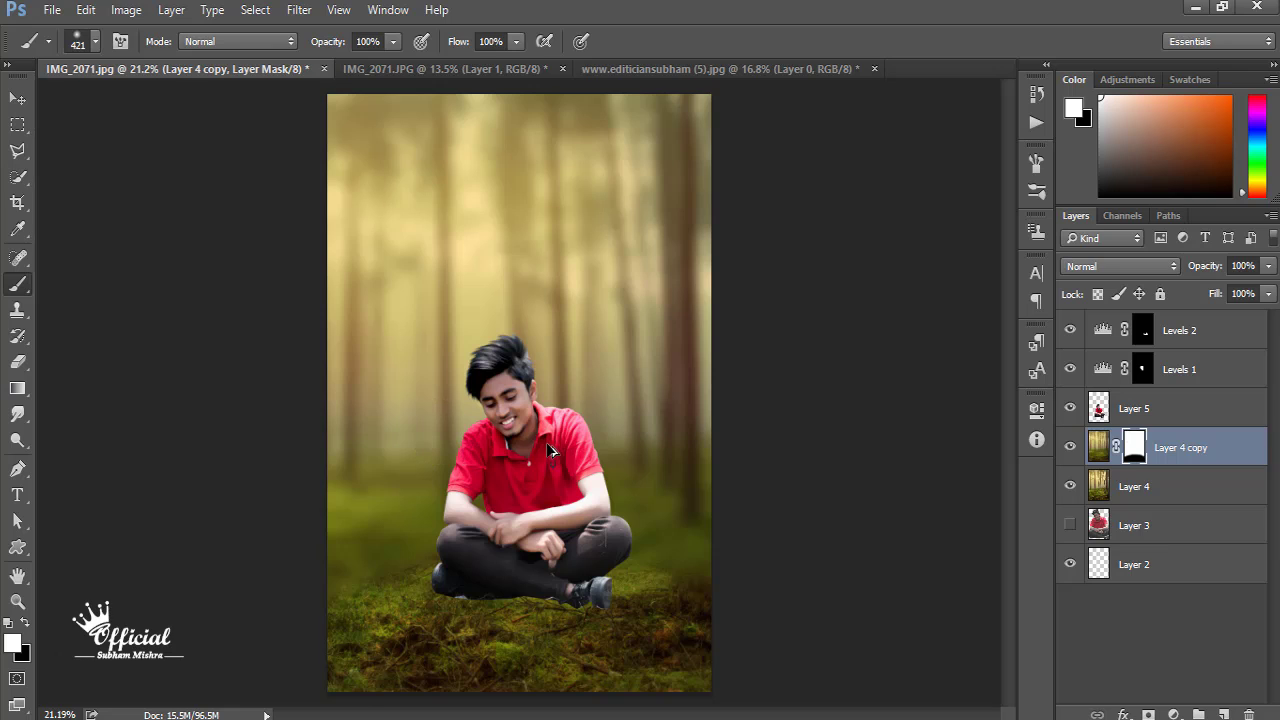
scroll(467, 519, up, 1)
key(ctrl+i)
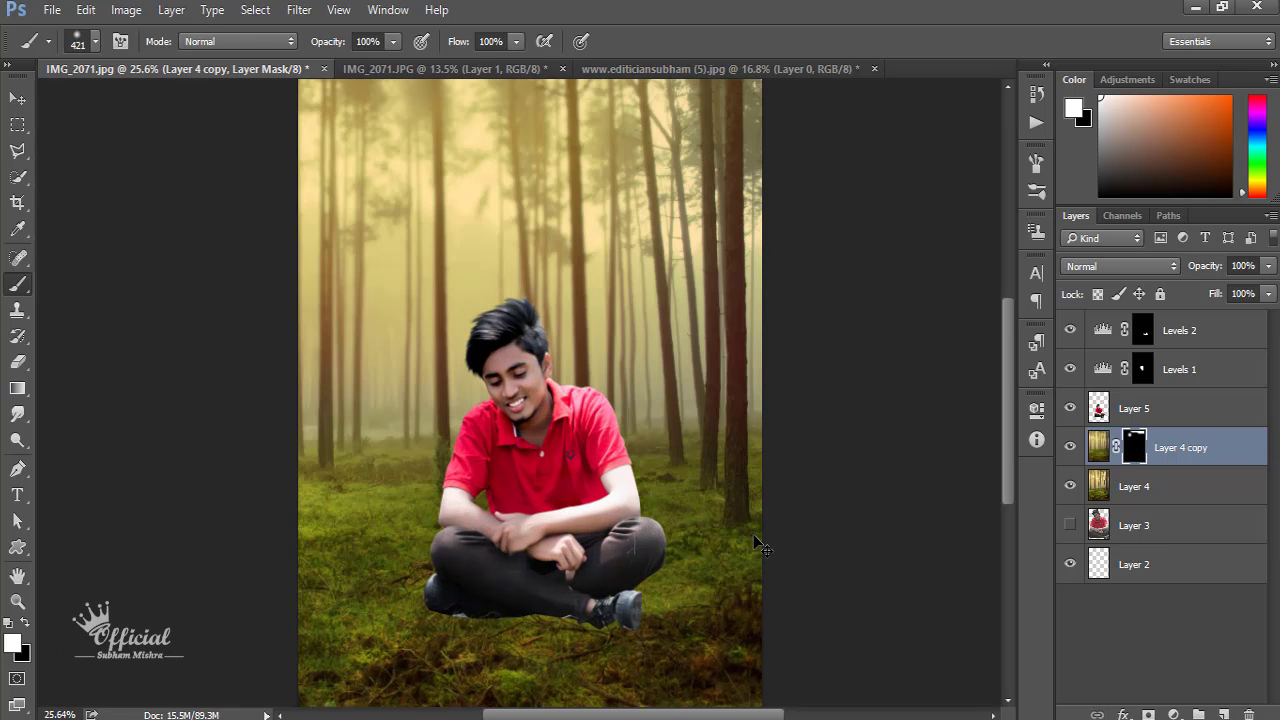
key(ctrl+i)
key(ctrl+i)
key(ctrl+i)
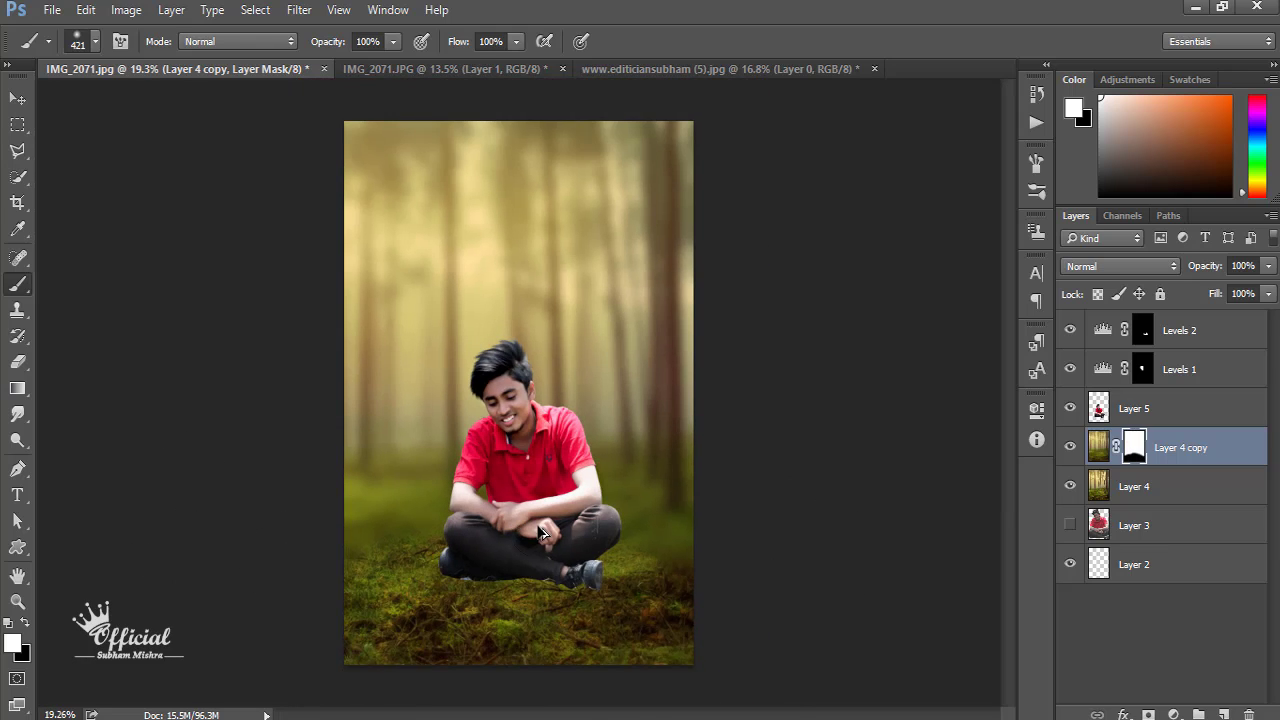
scroll(620, 580, right, 1)
scroll(567, 645, up, 1)
Step: Select the Clone Stamp tool and set its brush size to 201 px
click(1160, 495)
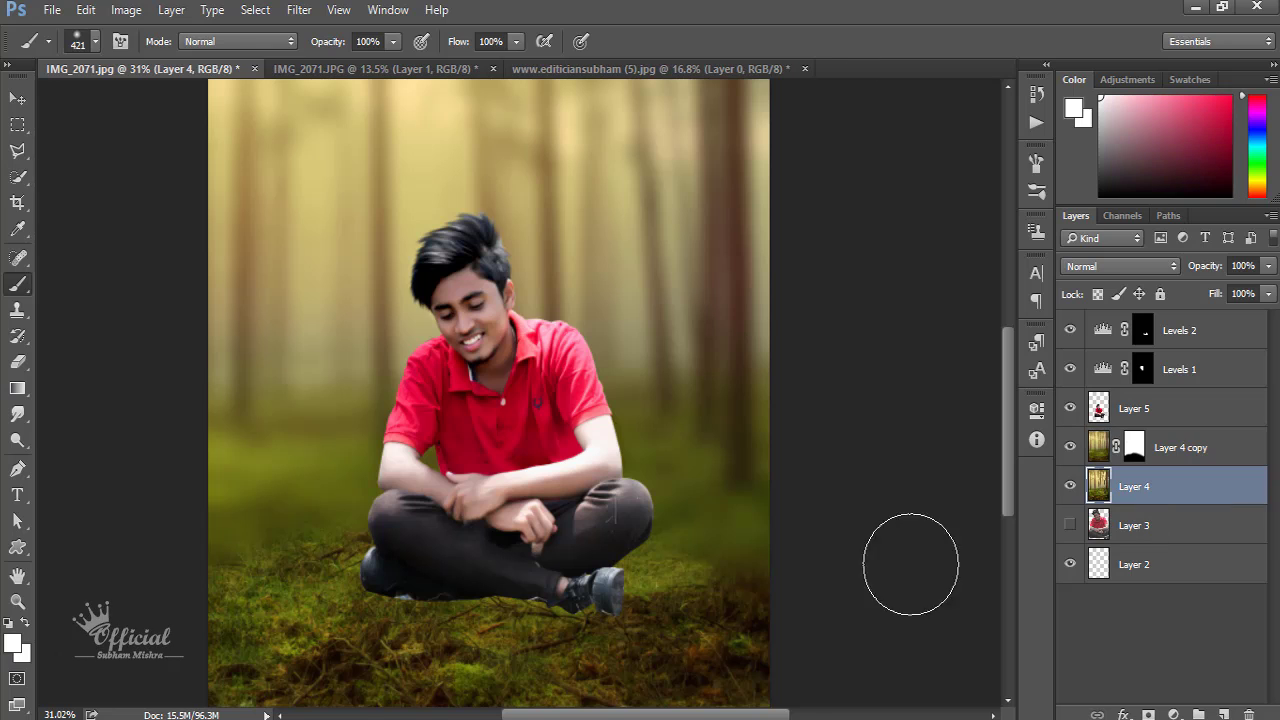
key(s)
scroll(560, 534, up, 2)
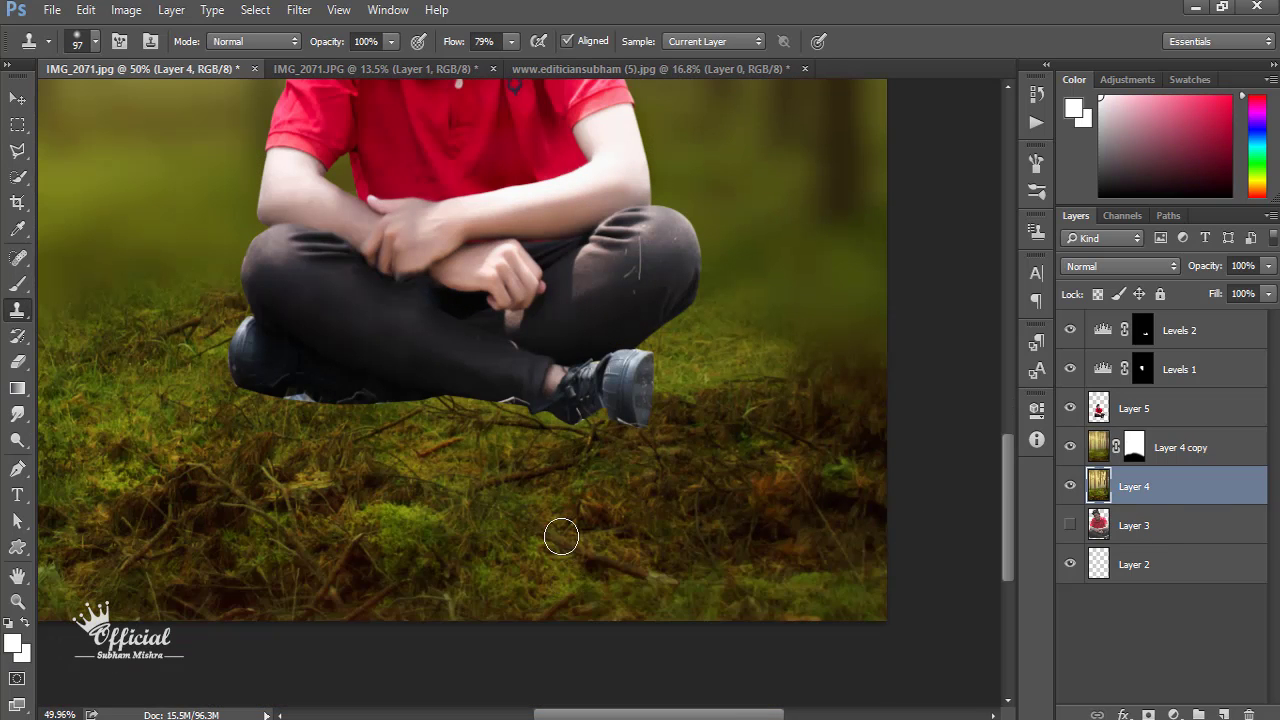
right_click(555, 535)
click(700, 420)
text(201)
key(Return)
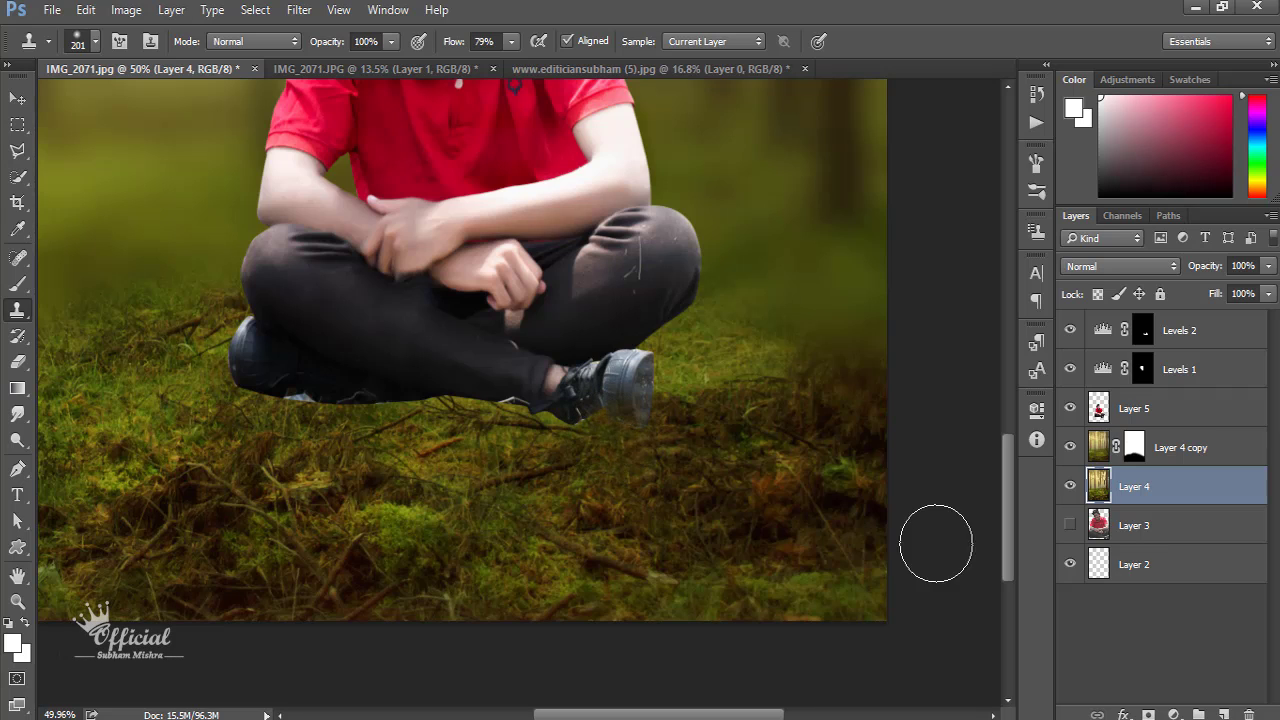
Step: Add a new Layer 6 above Layer 5 and clone grass over the hard edge under the legs
key(alt+bracketright)
click(1145, 490)
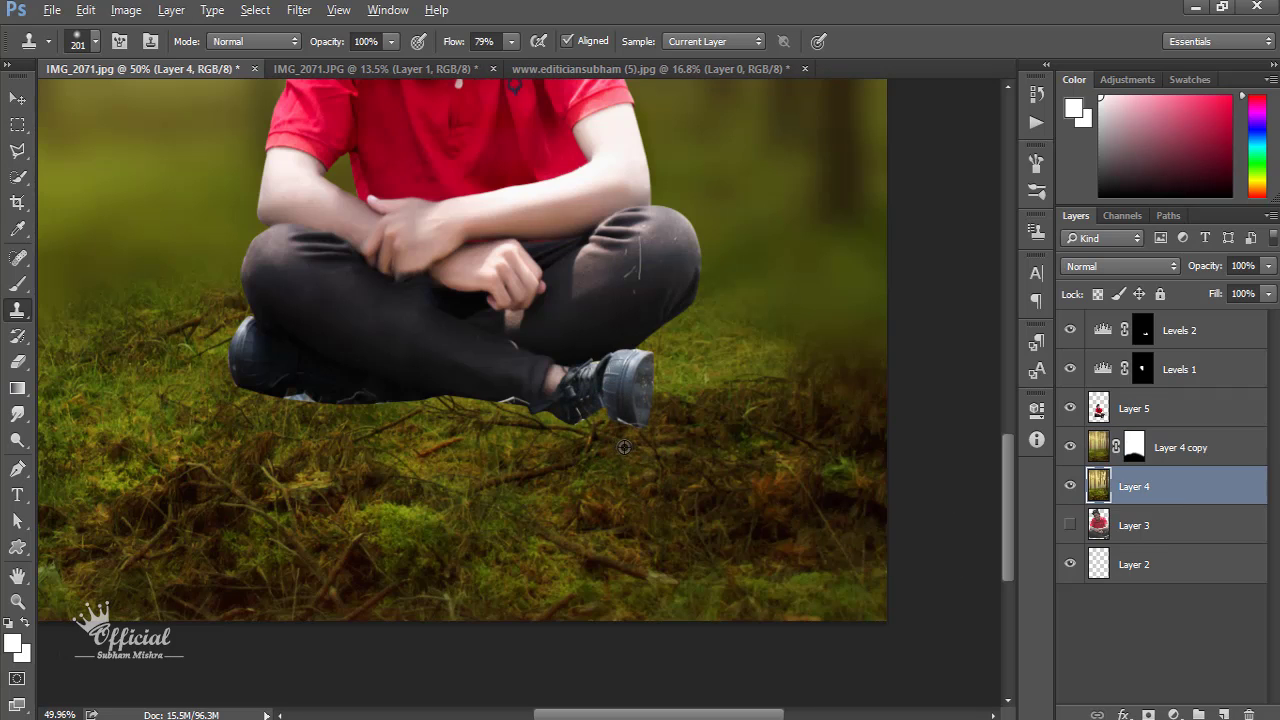
click(1160, 410)
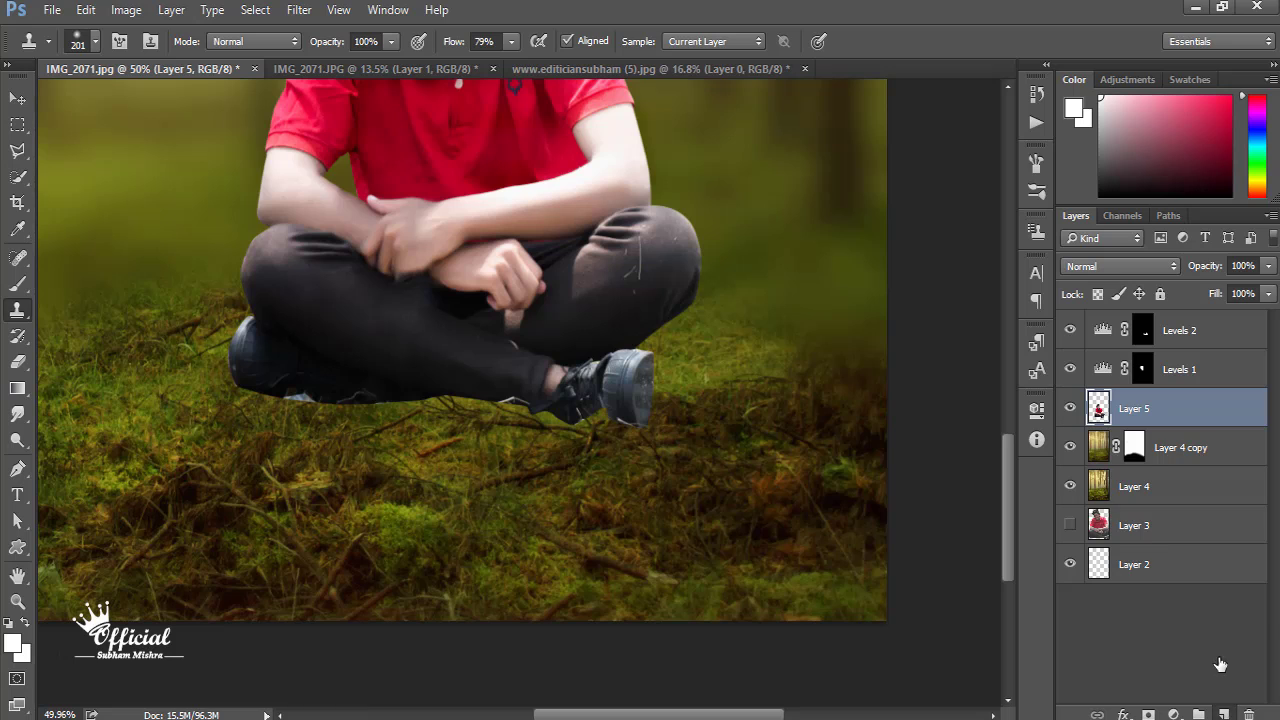
click(1224, 714)
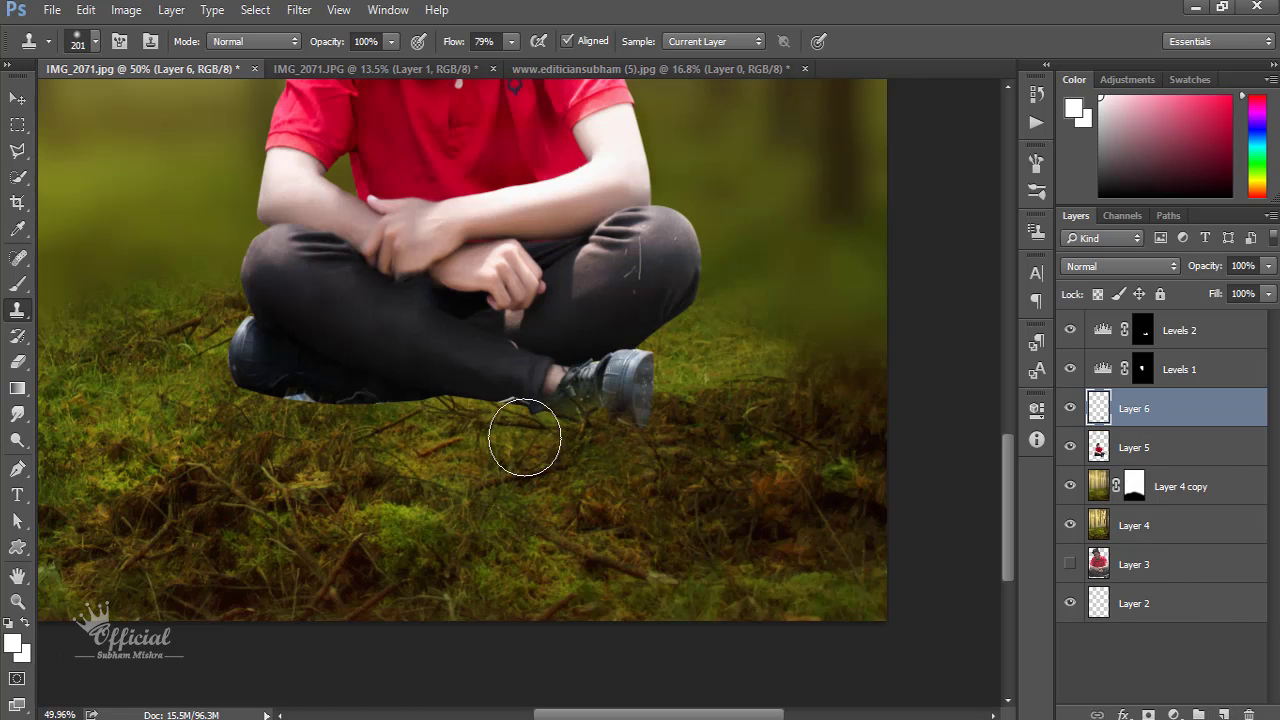
drag(524, 437, 225, 423)
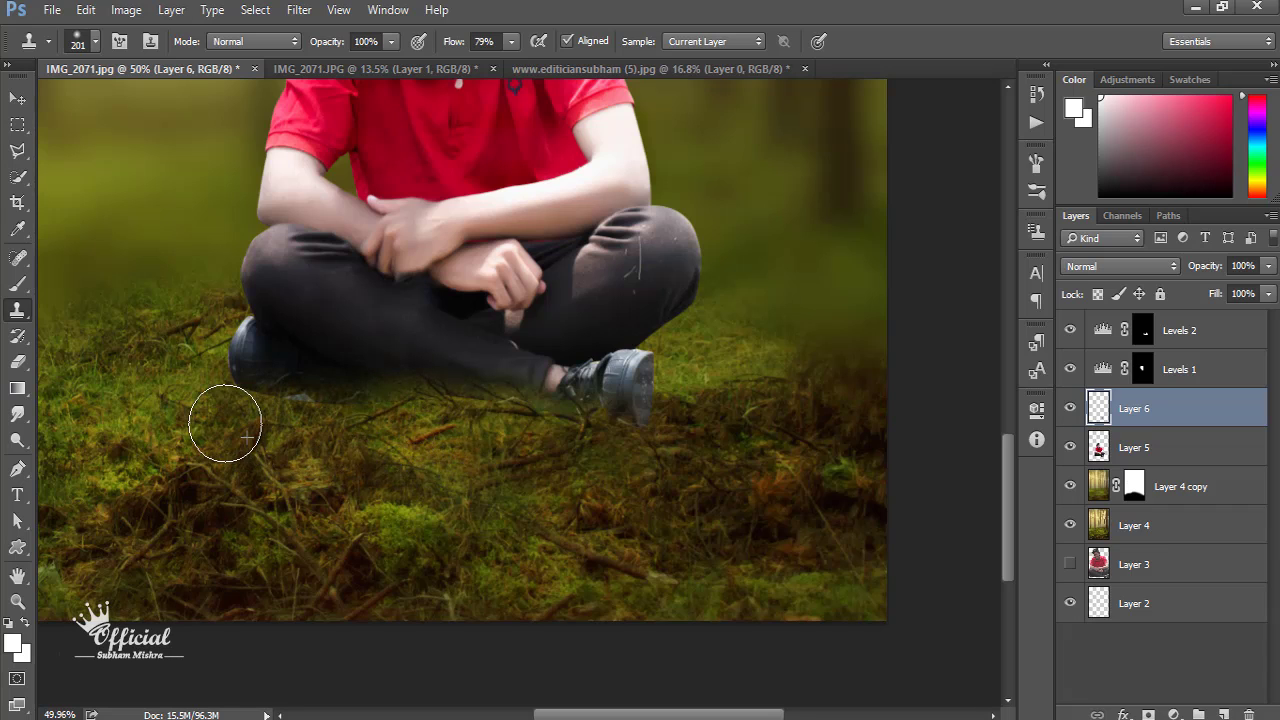
Step: On Layer 6, clone grass below the right shoe and over the left shoe area
key(alt+bracketleft)
key(alt+bracketleft)
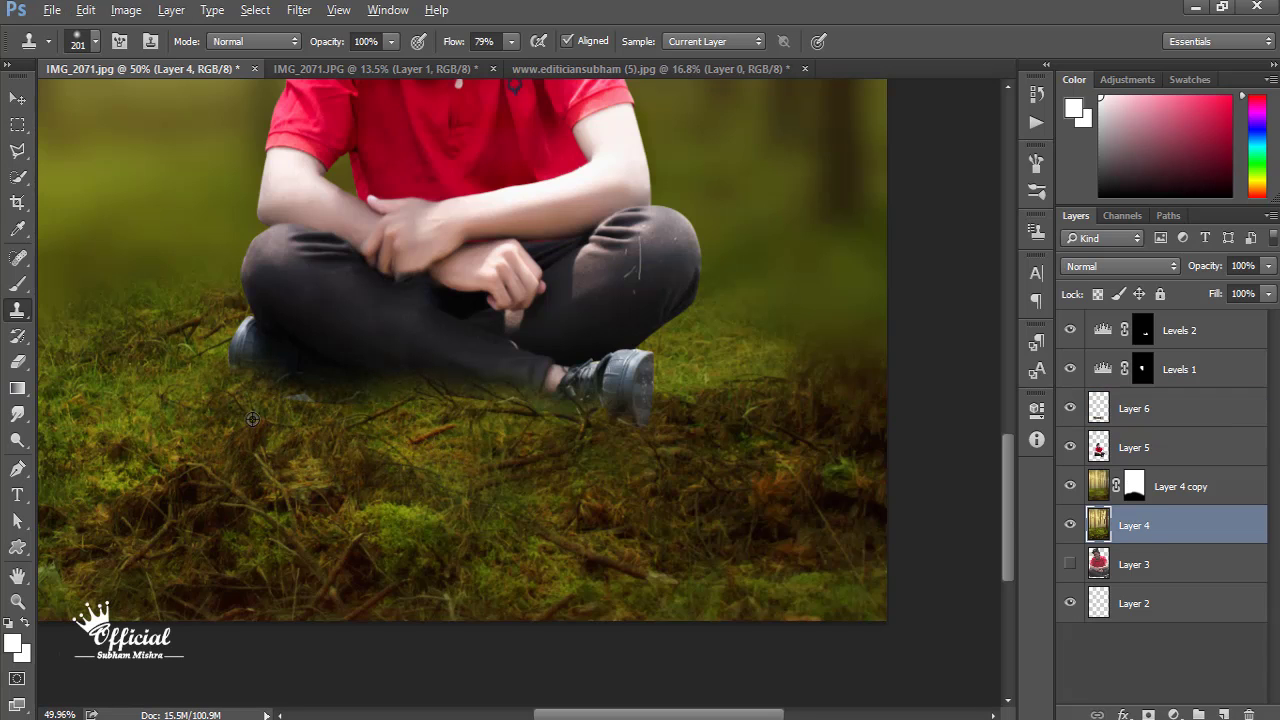
click(1173, 452)
click(1192, 412)
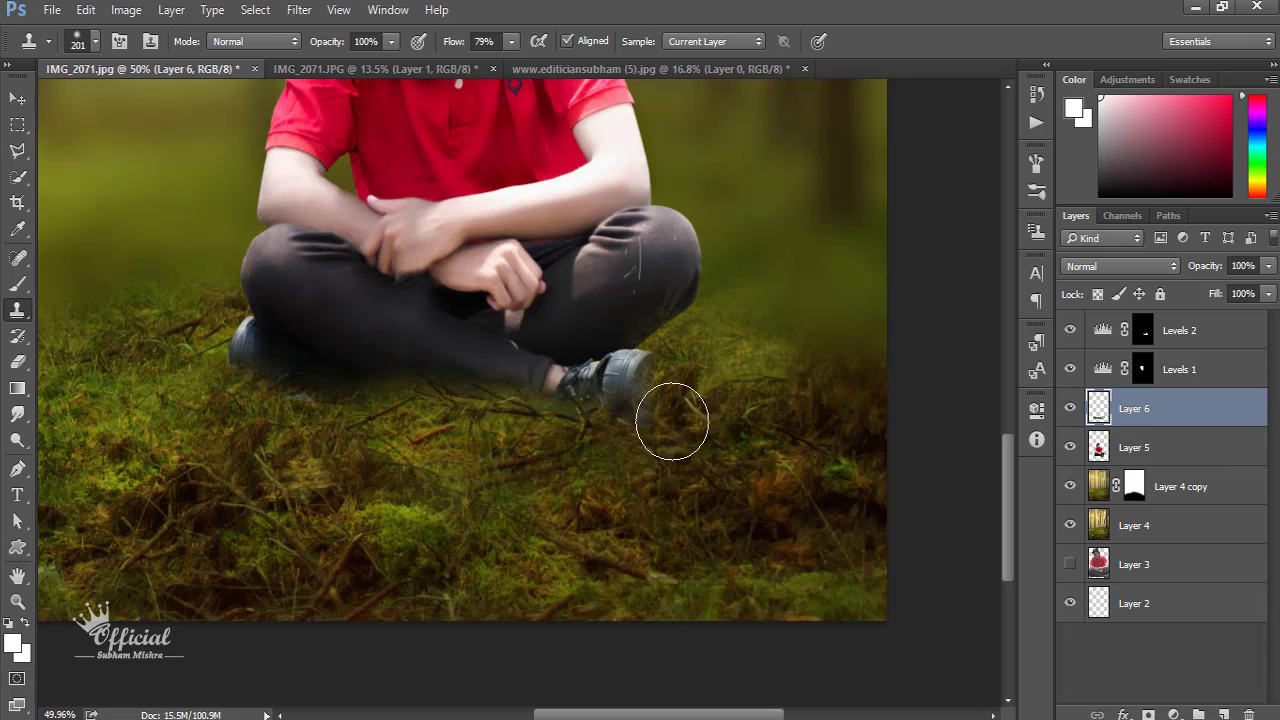
drag(657, 428, 560, 415)
scroll(437, 390, left, 2)
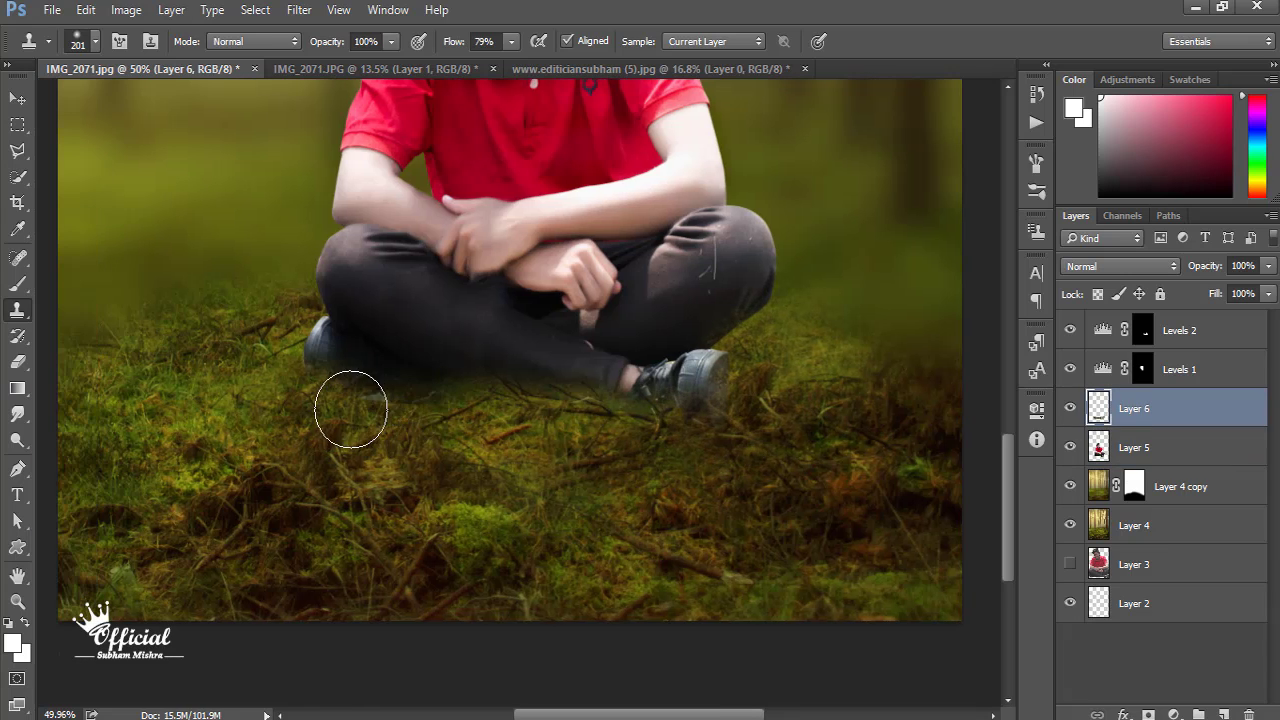
scroll(381, 430, up, 2)
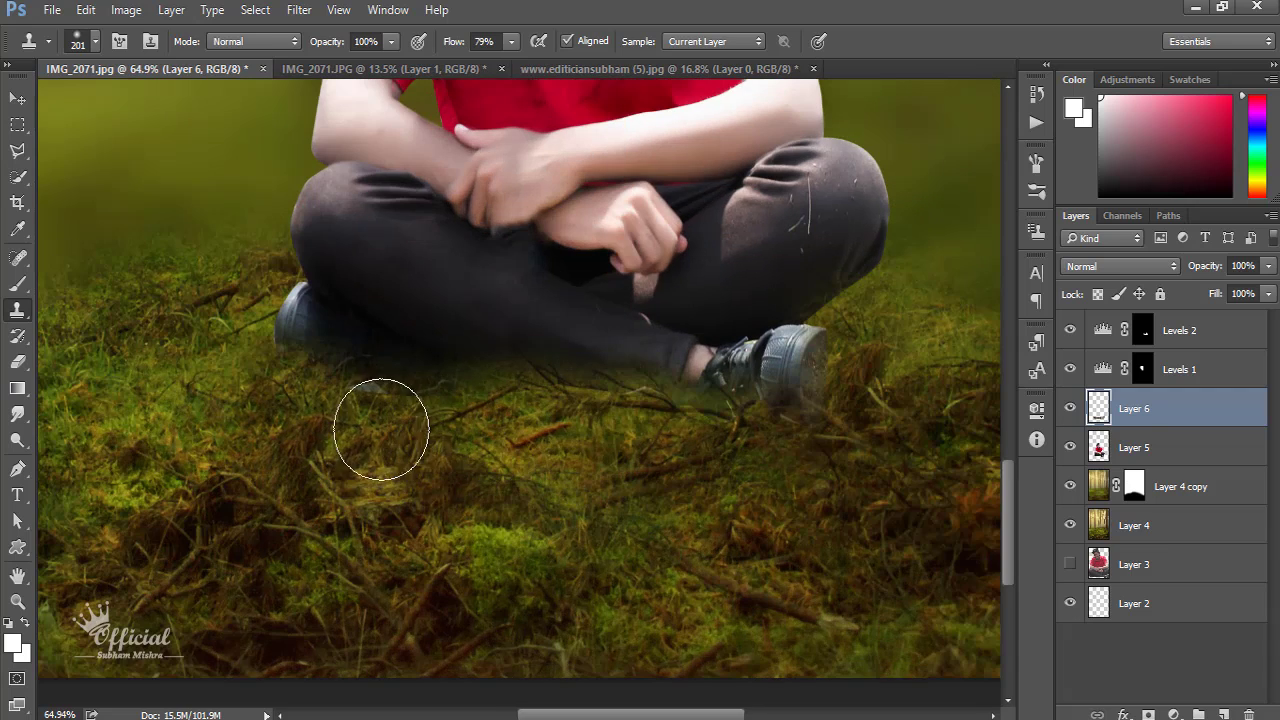
click(1150, 525)
click(1140, 408)
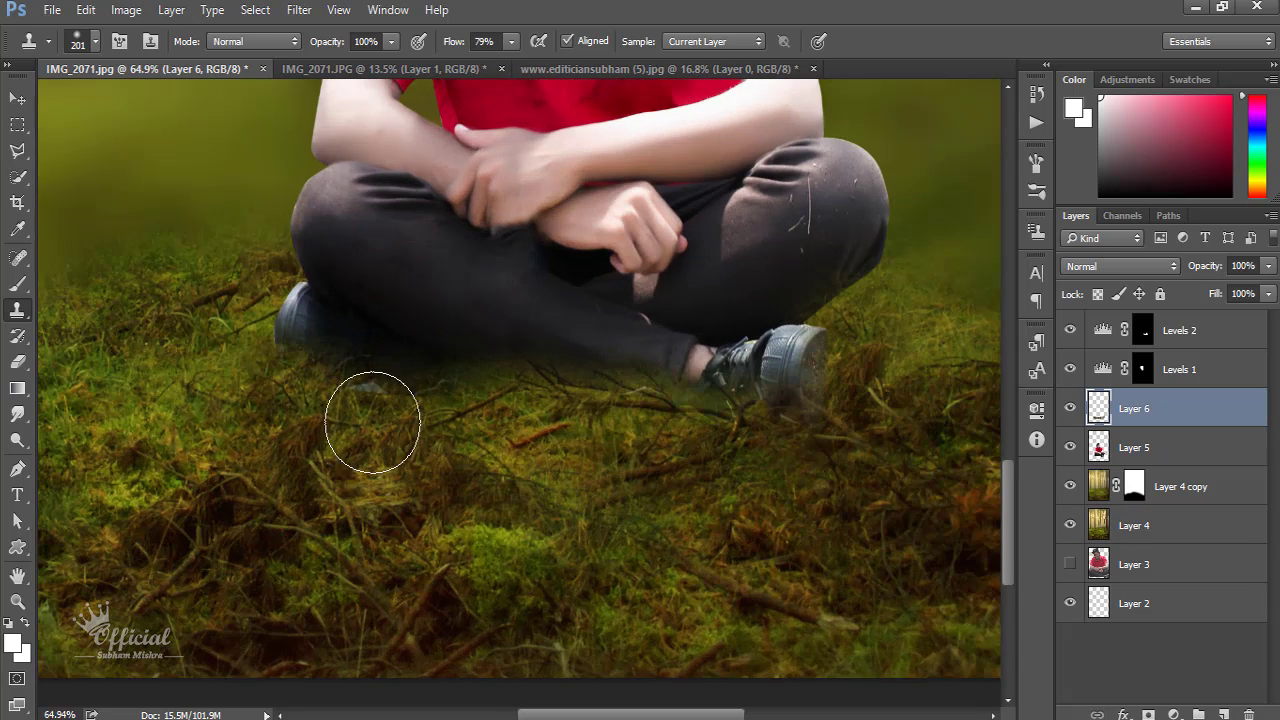
mouse_move(282, 455)
mouse_down()
mouse_move(260, 303)
mouse_move(243, 286)
mouse_move(257, 229)
mouse_up()
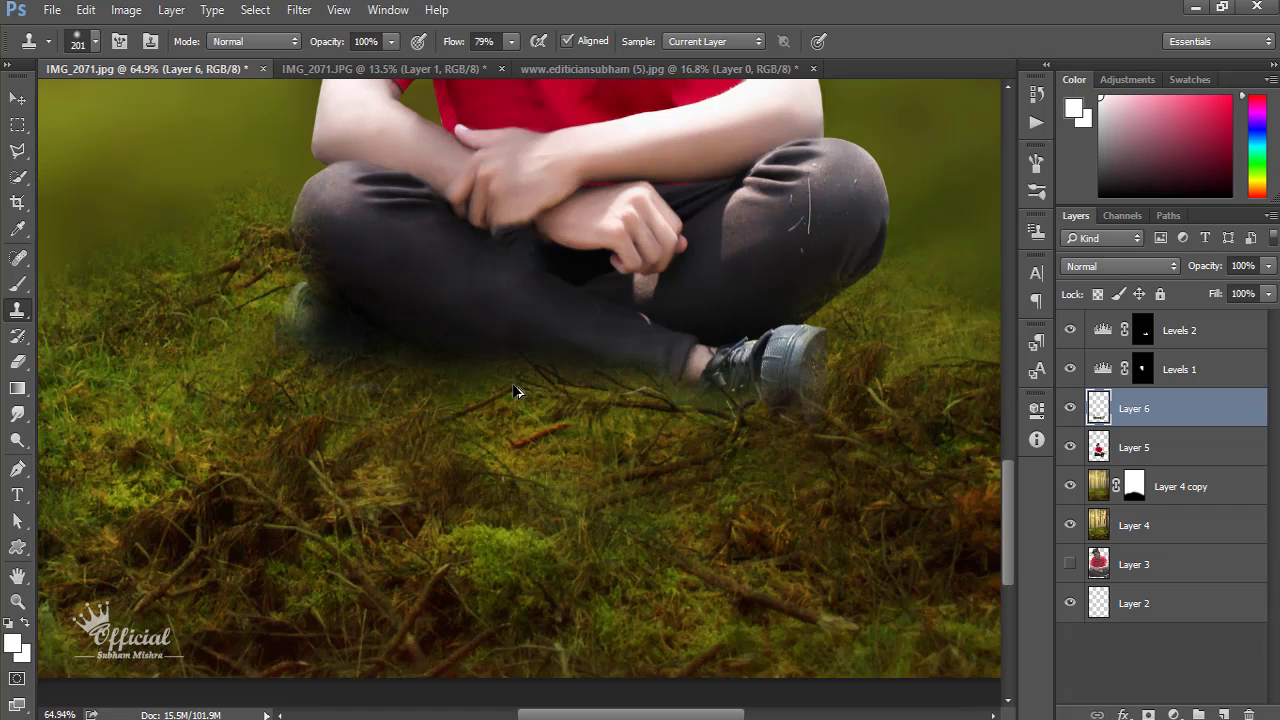
Step: Clone more grass onto the ground beside the right shoe
scroll(316, 294, up, 2)
scroll(663, 363, right, 1)
scroll(644, 453, right, 2)
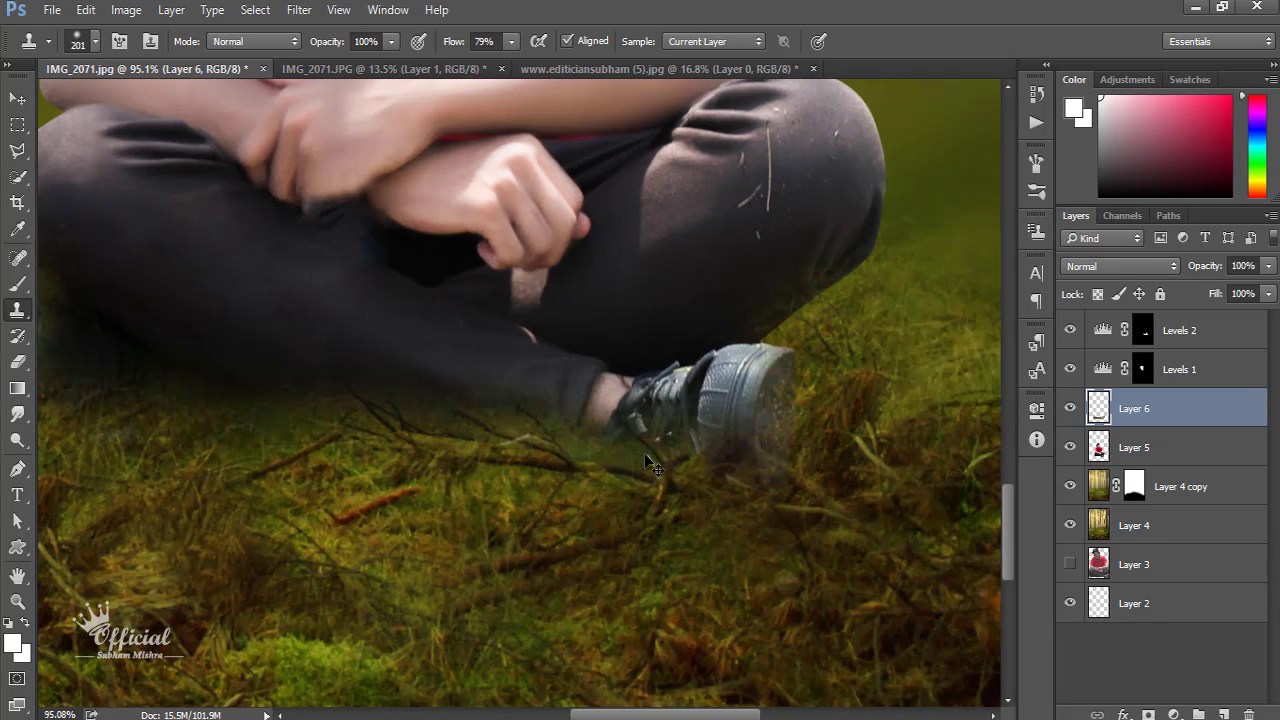
scroll(760, 514, down, 2)
scroll(760, 500, up, 1)
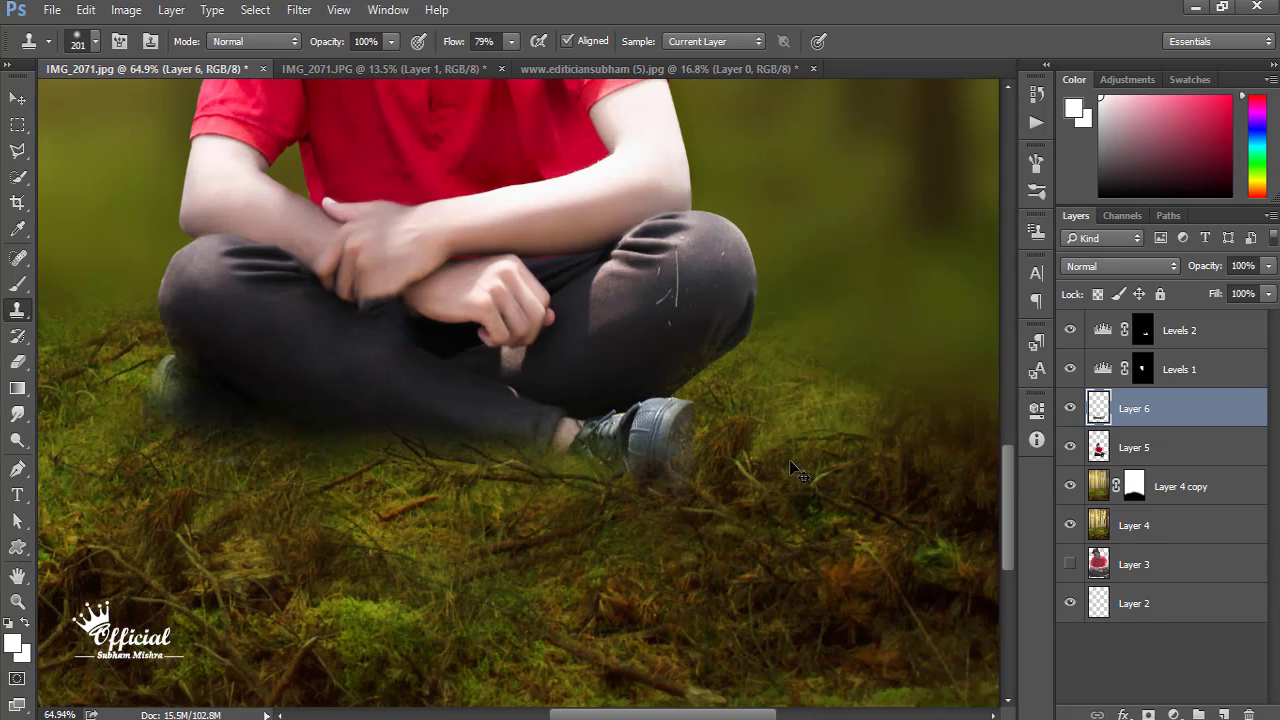
scroll(756, 440, up, 1)
scroll(756, 431, right, 2)
scroll(743, 434, right, 1)
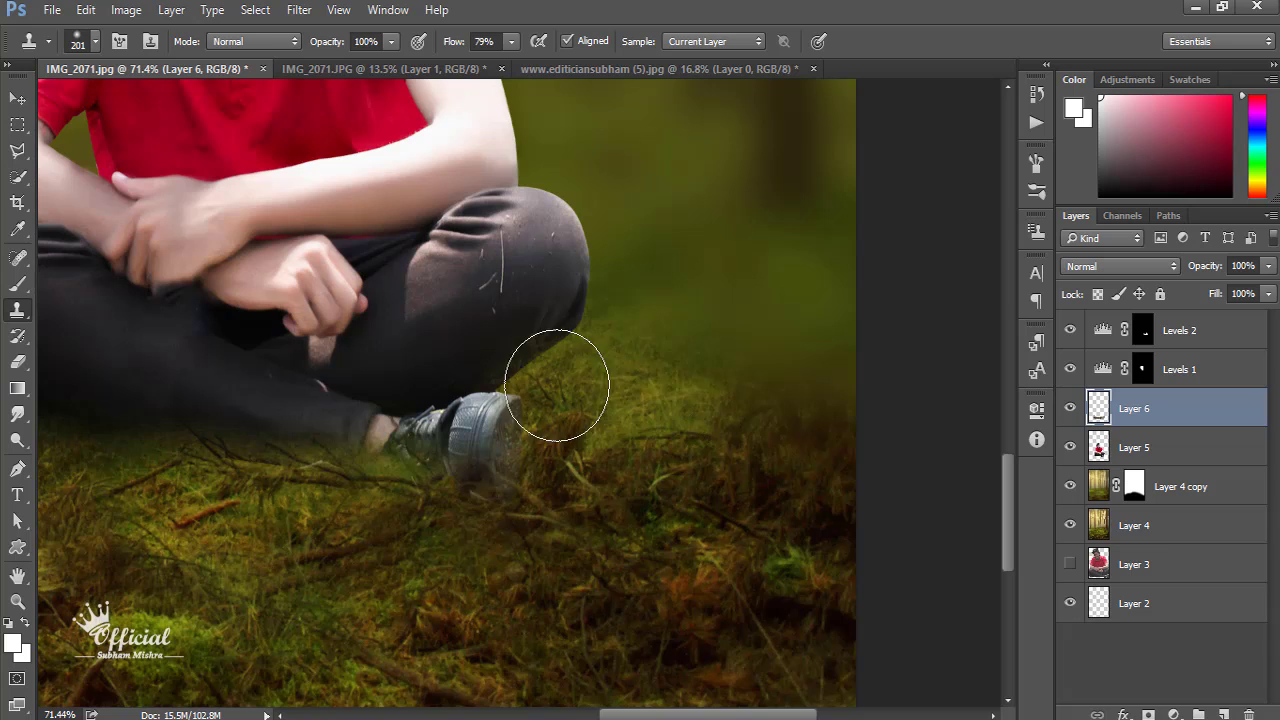
drag(557, 385, 557, 422)
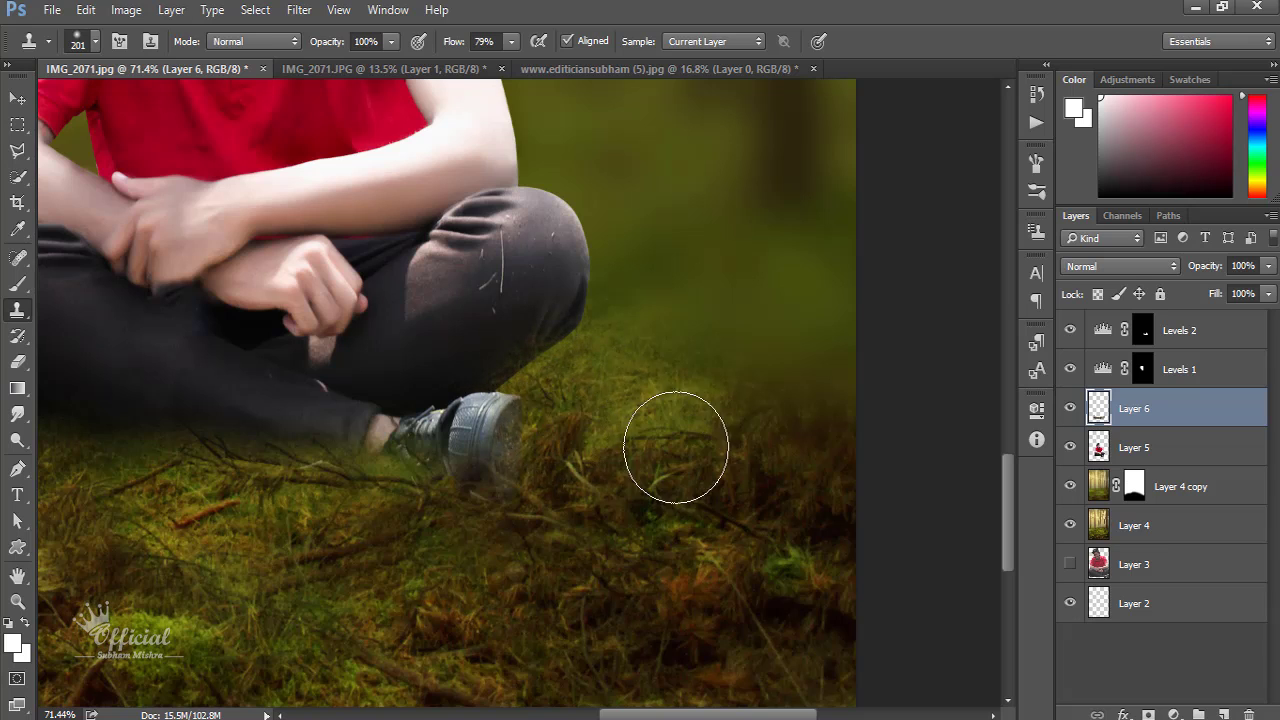
Step: Select Layers 5 and 6 together and nudge the man and his grass slightly left and down
key(e)
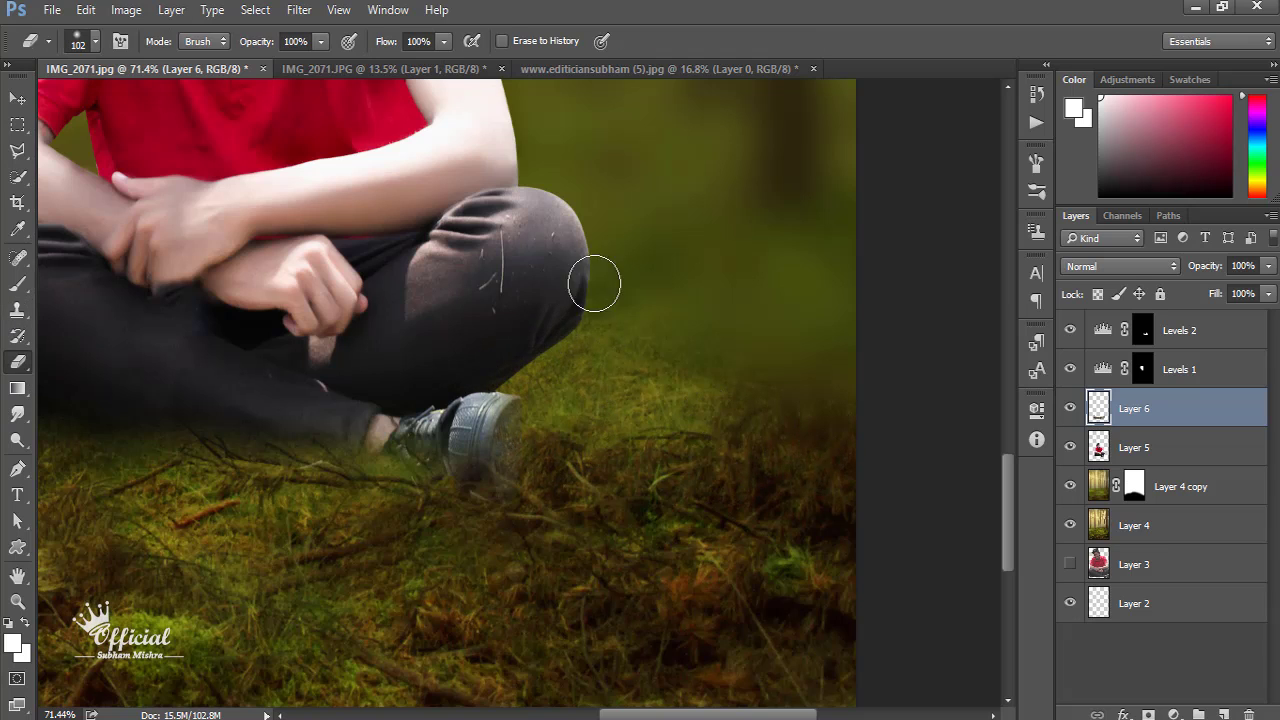
scroll(594, 284, down, 2)
scroll(591, 258, down, 2)
scroll(544, 355, down, 1)
scroll(436, 391, down, 1)
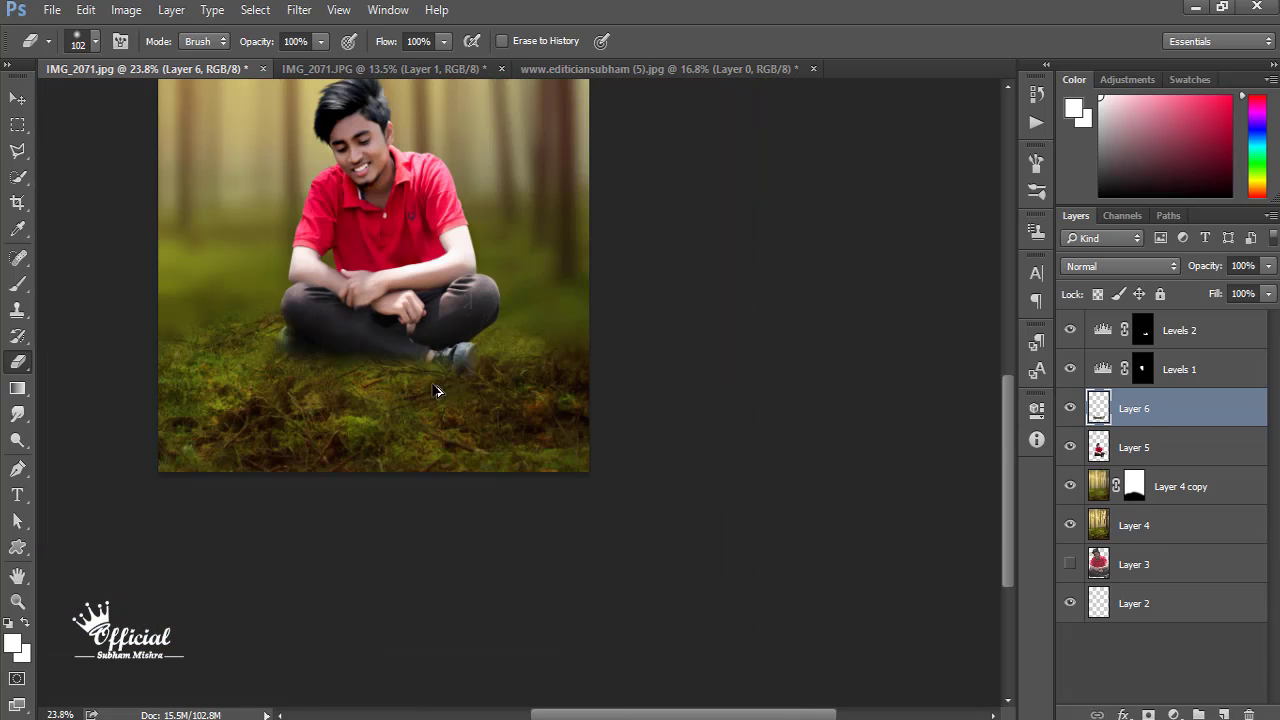
scroll(436, 391, up, 1)
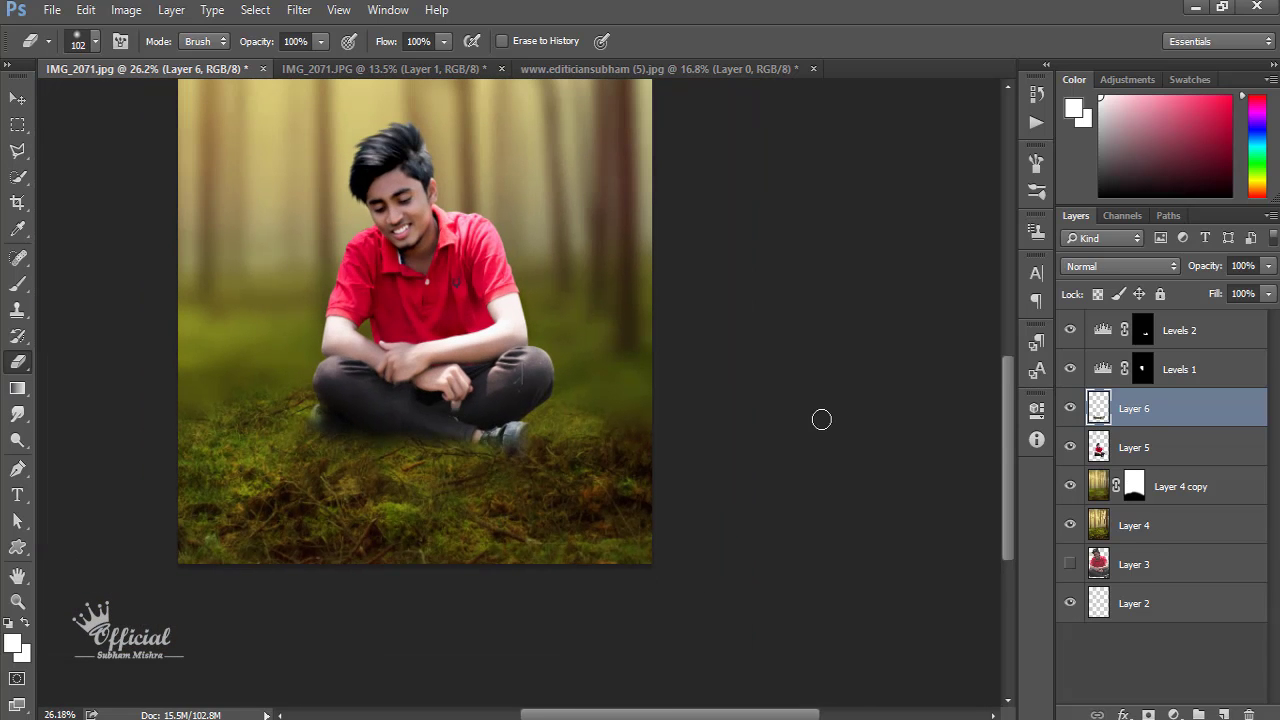
shift+click(1130, 452)
drag(450, 417, 444, 427)
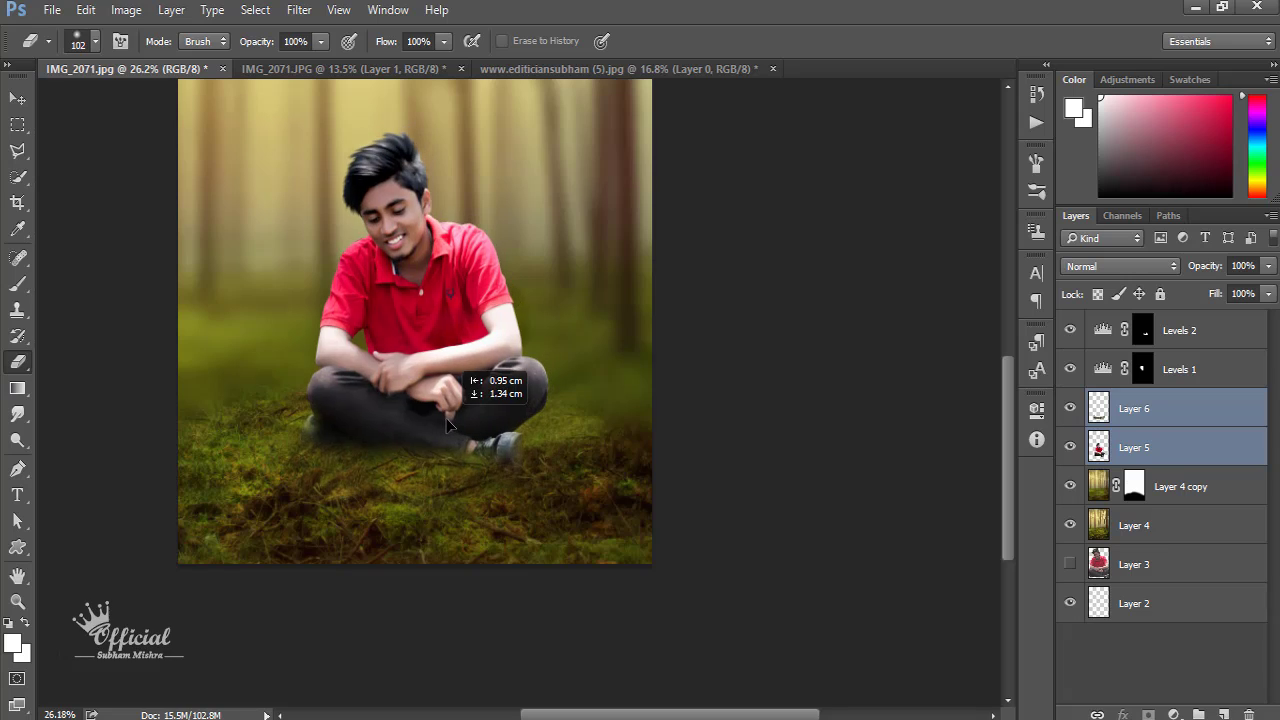
scroll(495, 584, down, 1)
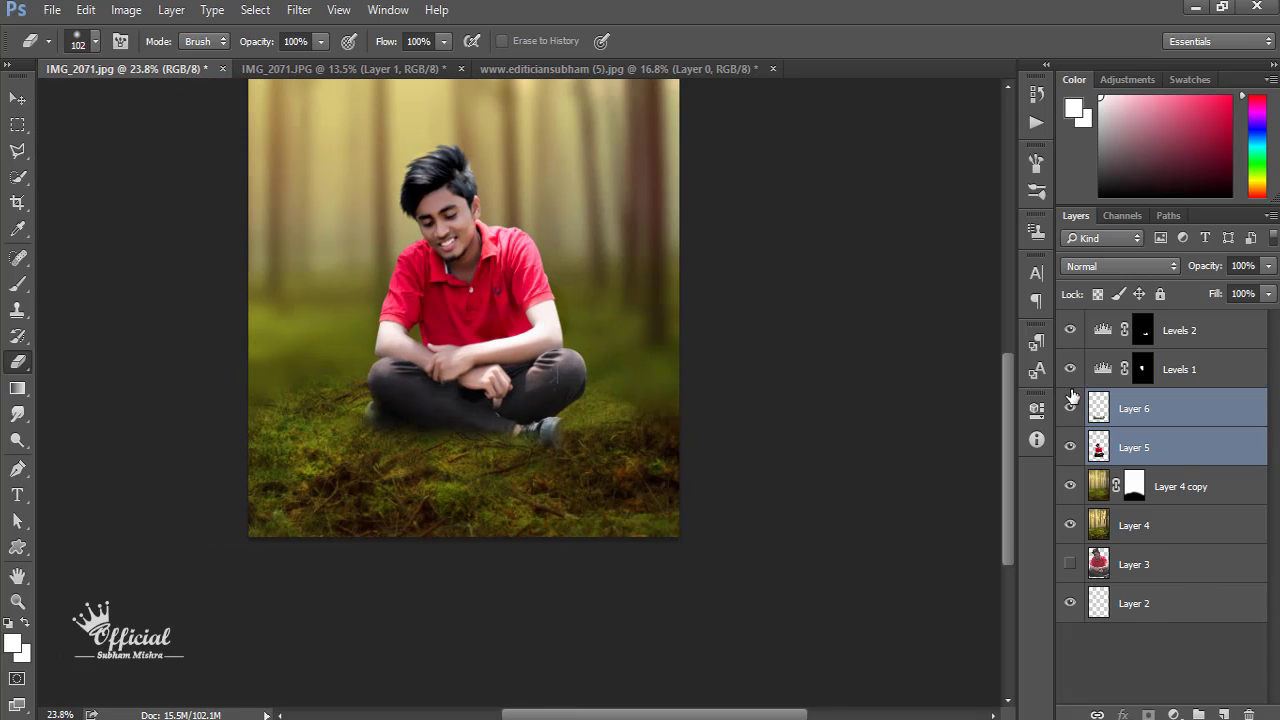
click(1205, 407)
click(52, 10)
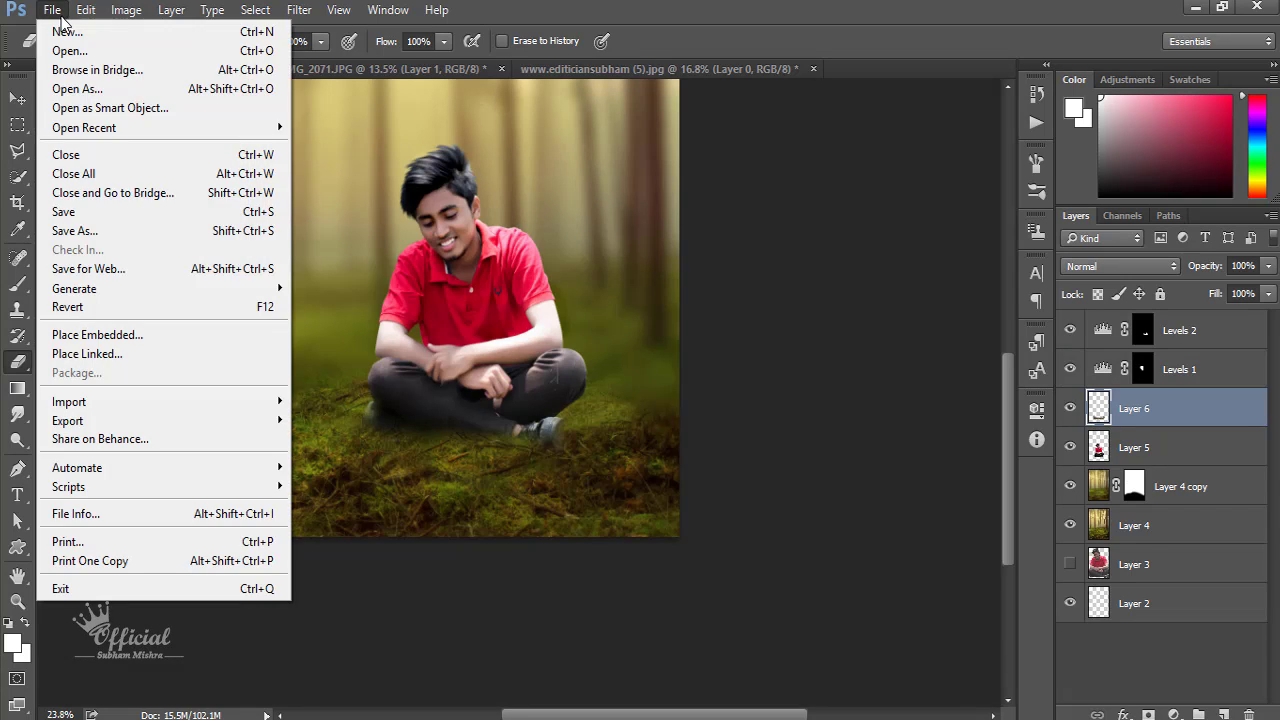
Step: Open the puppy basket PNG from Downloads and drop it onto the man's lap in IMG_2071.jpg
click(69, 50)
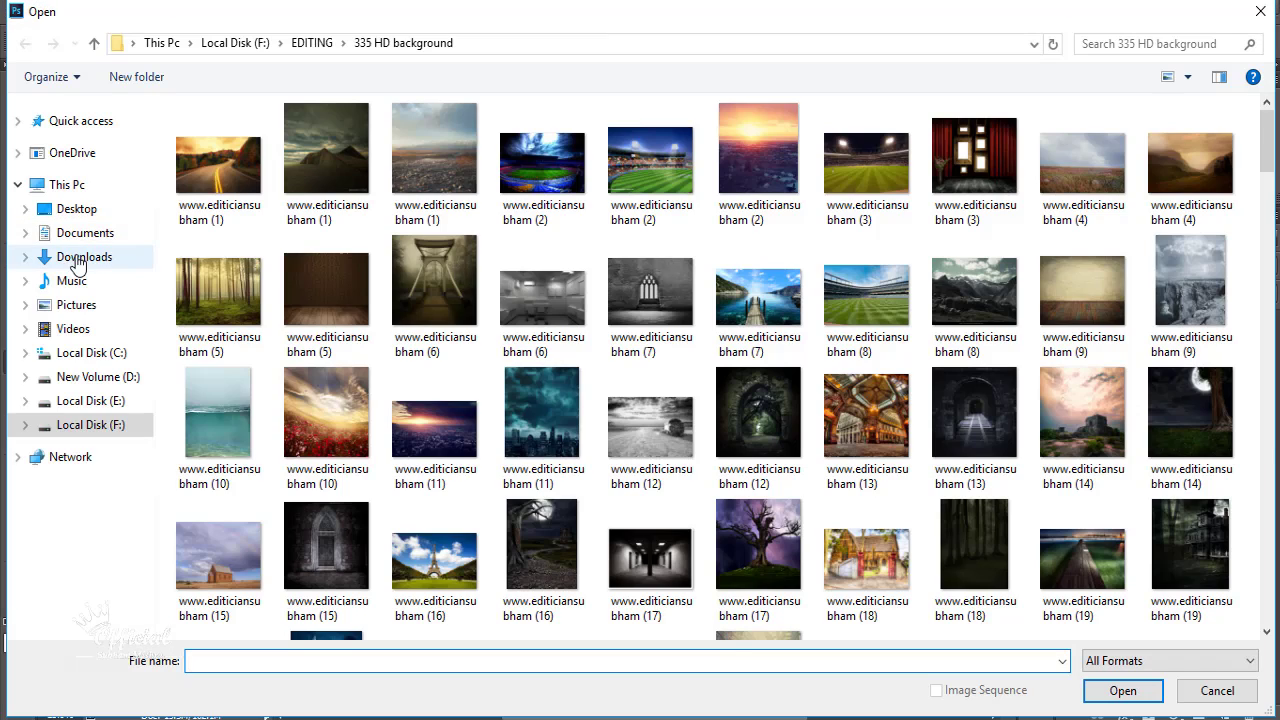
click(78, 257)
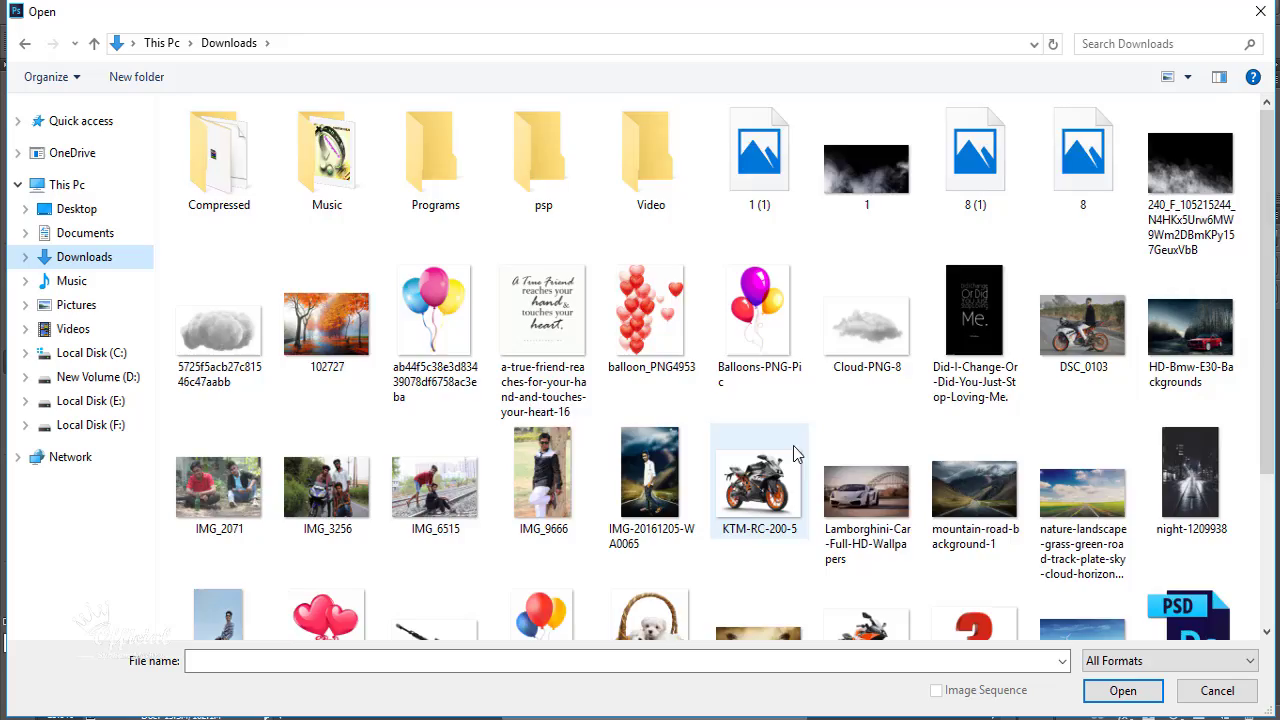
scroll(794, 449, down, 3)
click(651, 400)
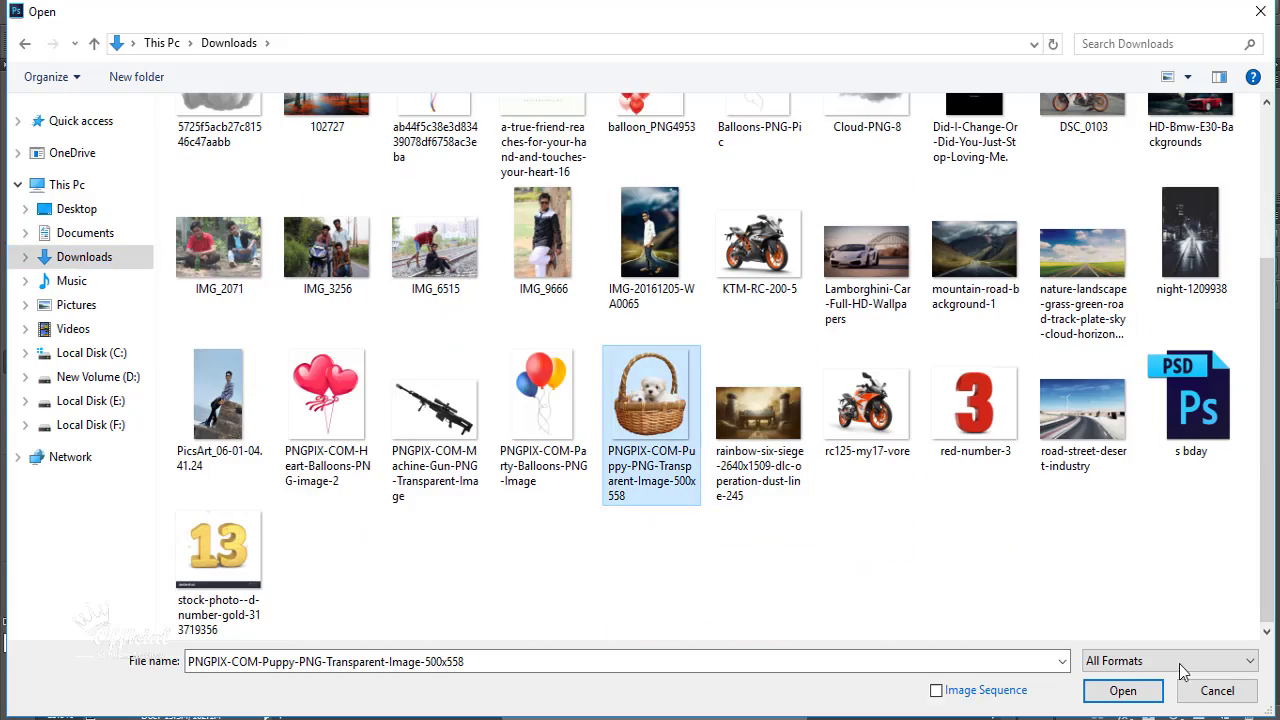
click(1145, 691)
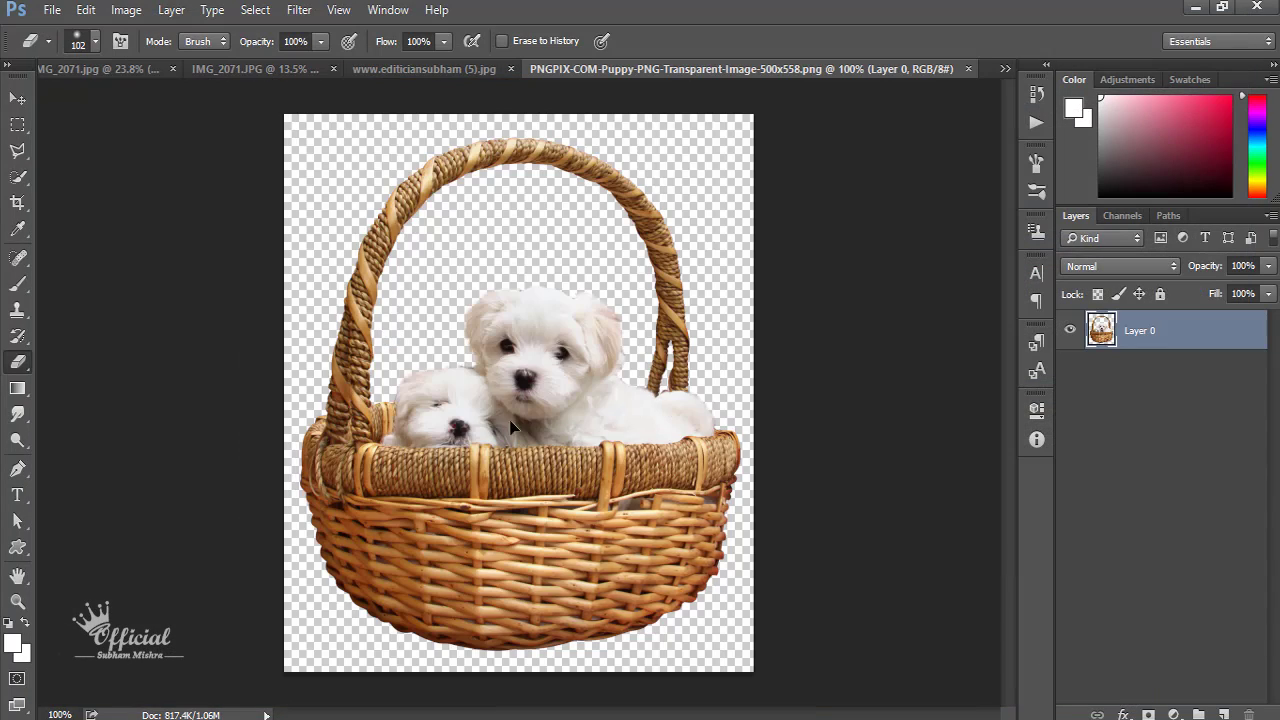
drag(512, 428, 243, 63)
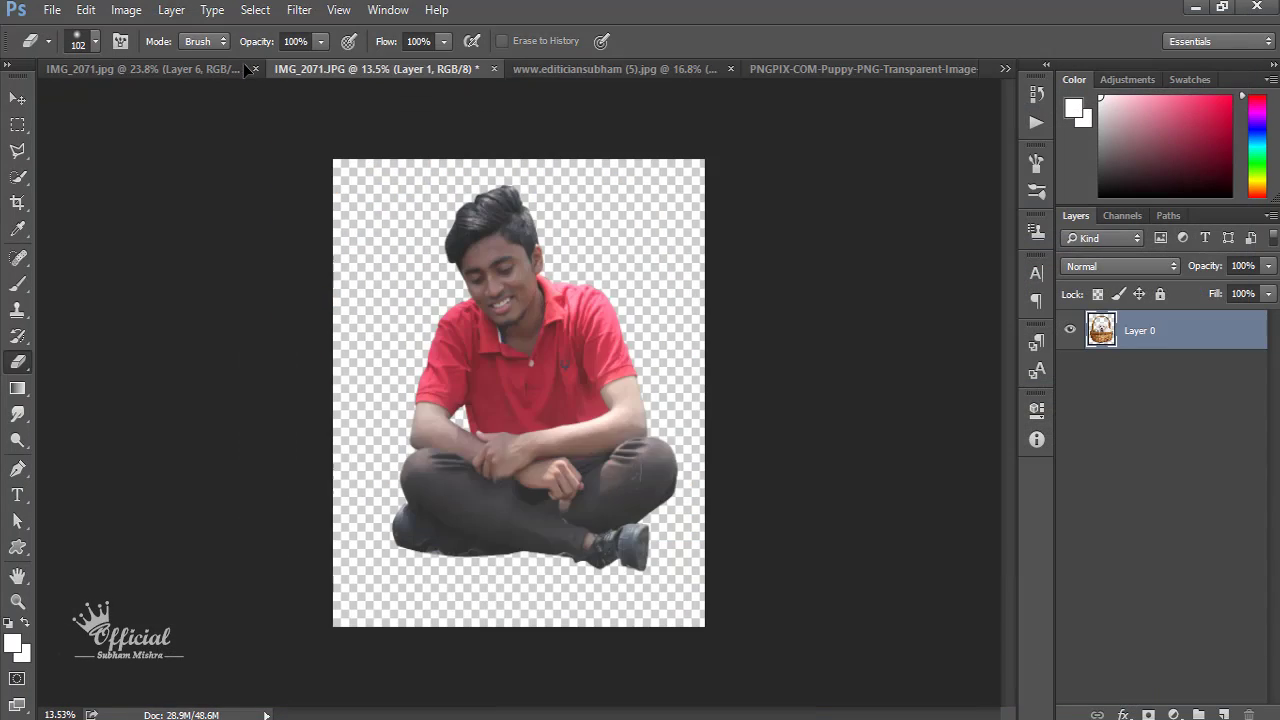
drag(243, 63, 455, 435)
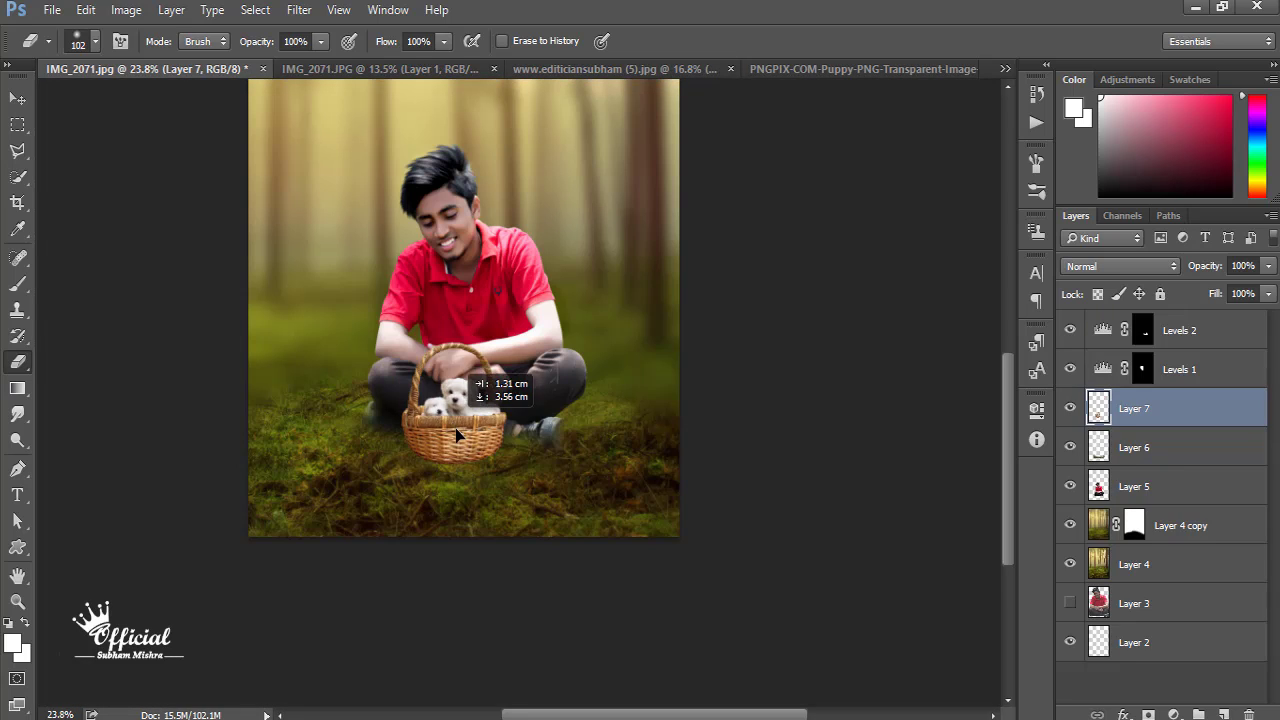
Step: Tilt the puppy basket, scale it down slightly, and commit the transform
key(v)
scroll(654, 534, up, 3)
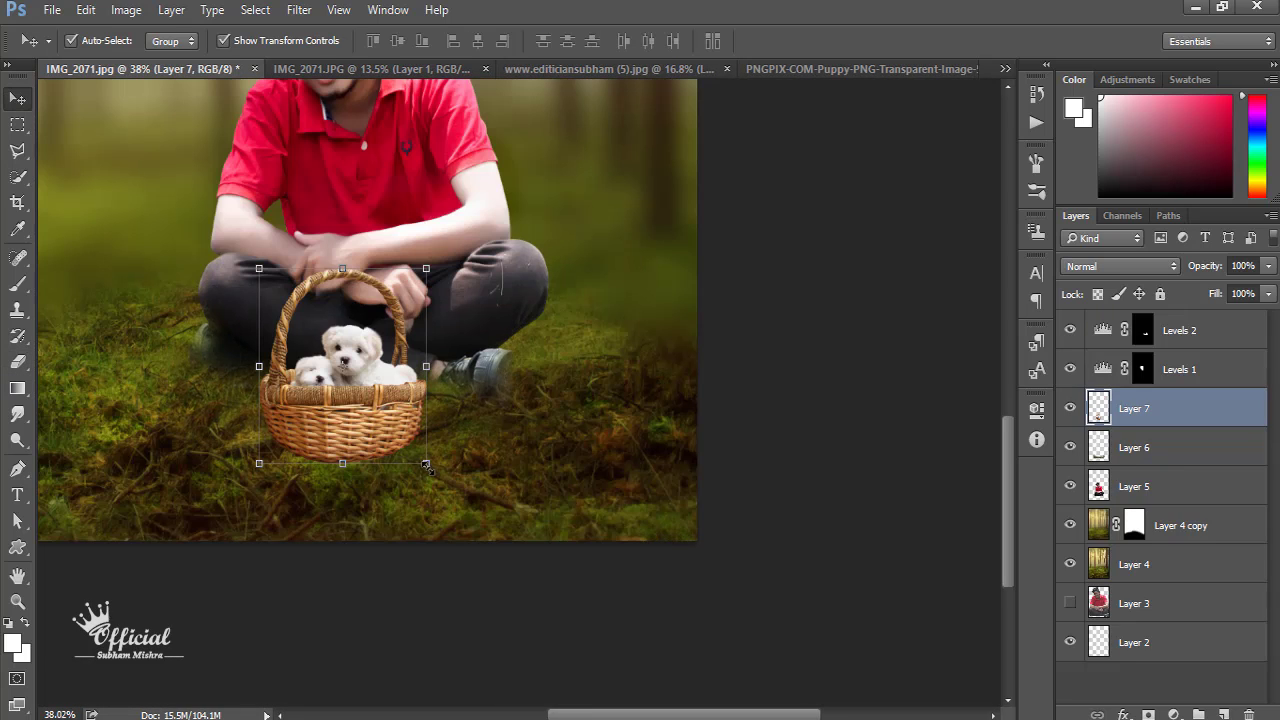
mouse_move(440, 457)
mouse_down()
mouse_move(436, 440)
mouse_move(419, 435)
mouse_move(411, 453)
mouse_move(405, 440)
mouse_move(445, 408)
mouse_move(422, 408)
mouse_up()
key(Return)
Step: Nudge the basket slightly right and down, then shrink it a little more
scroll(430, 430, left, 3)
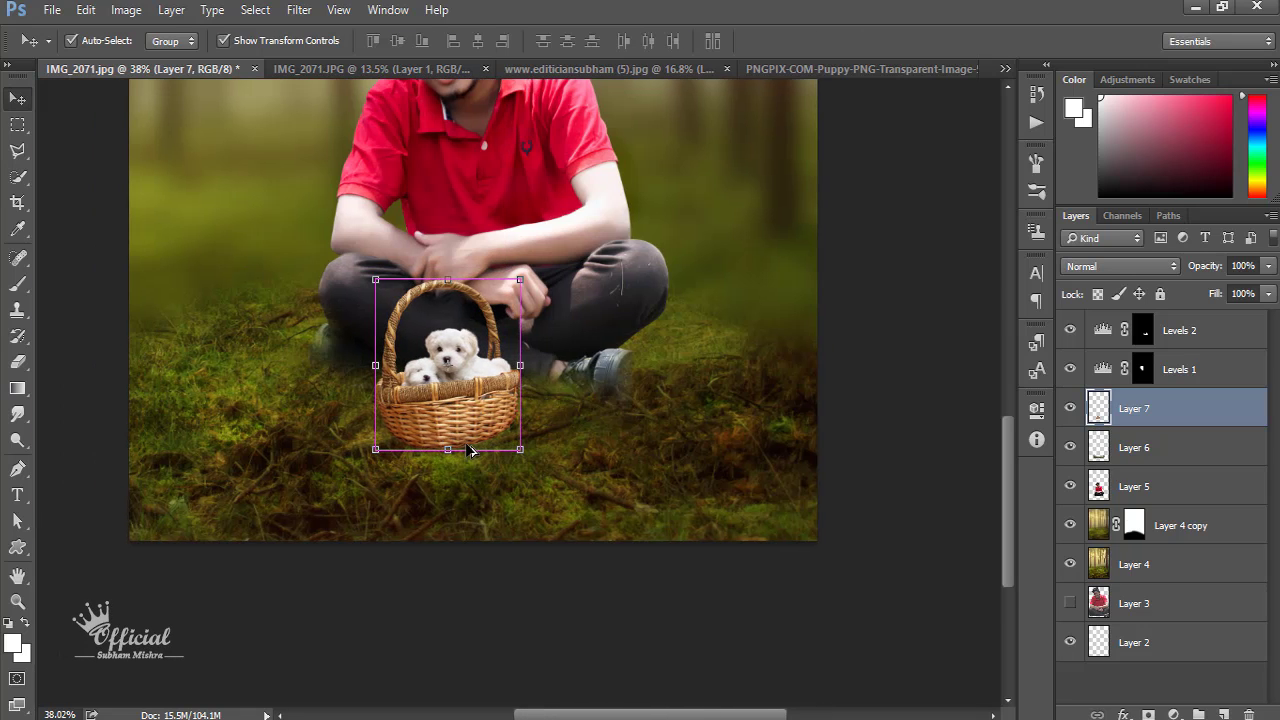
scroll(466, 441, up, 2)
scroll(470, 425, down, 2)
scroll(475, 420, up, 1)
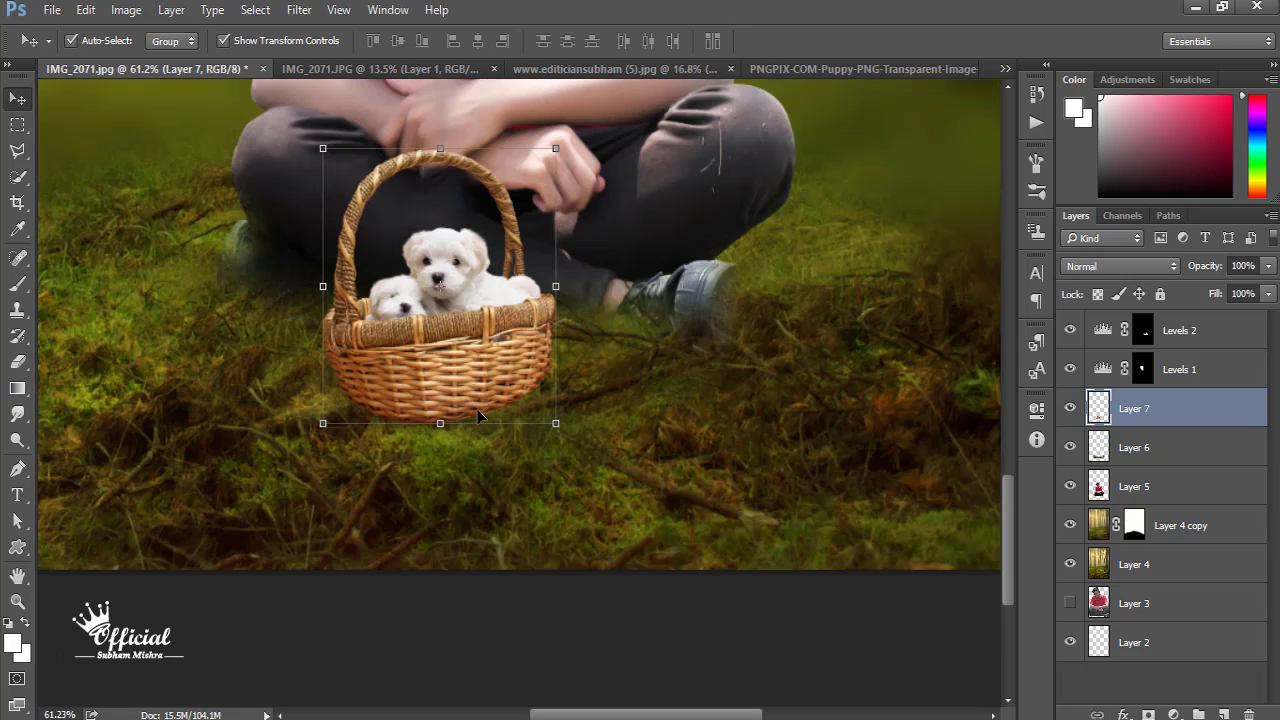
scroll(481, 414, up, 2)
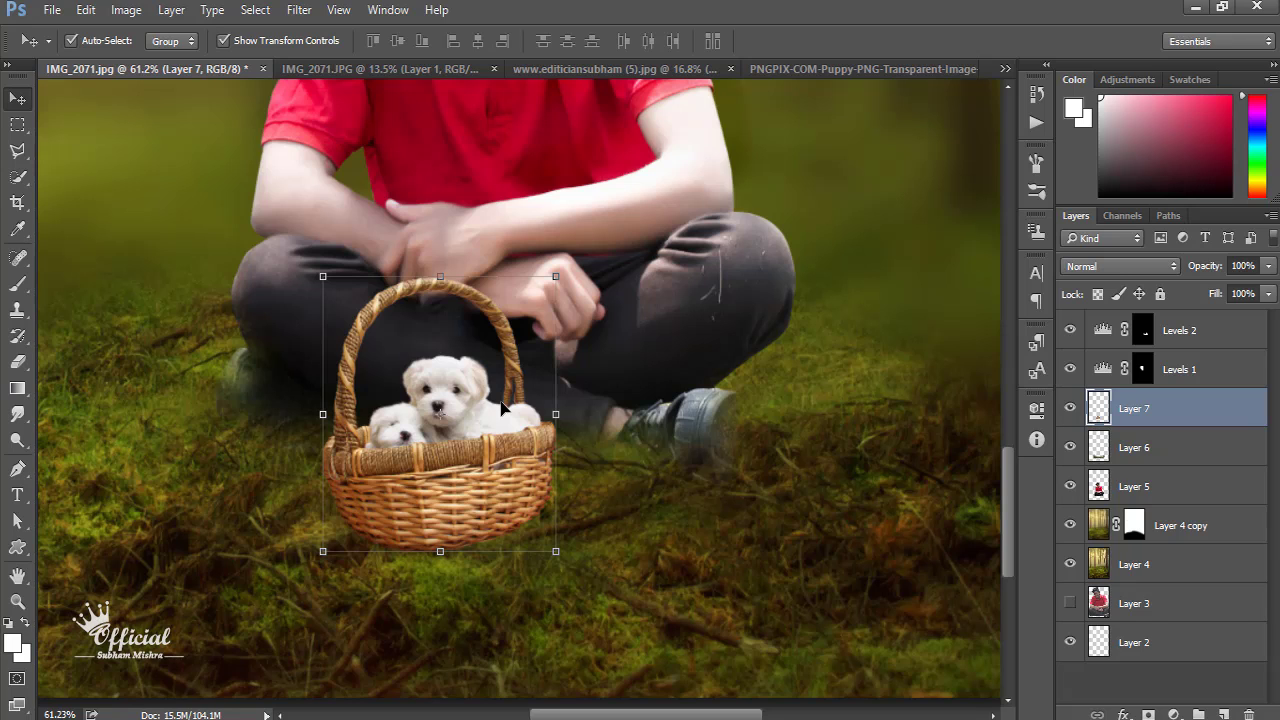
scroll(401, 239, down, 1)
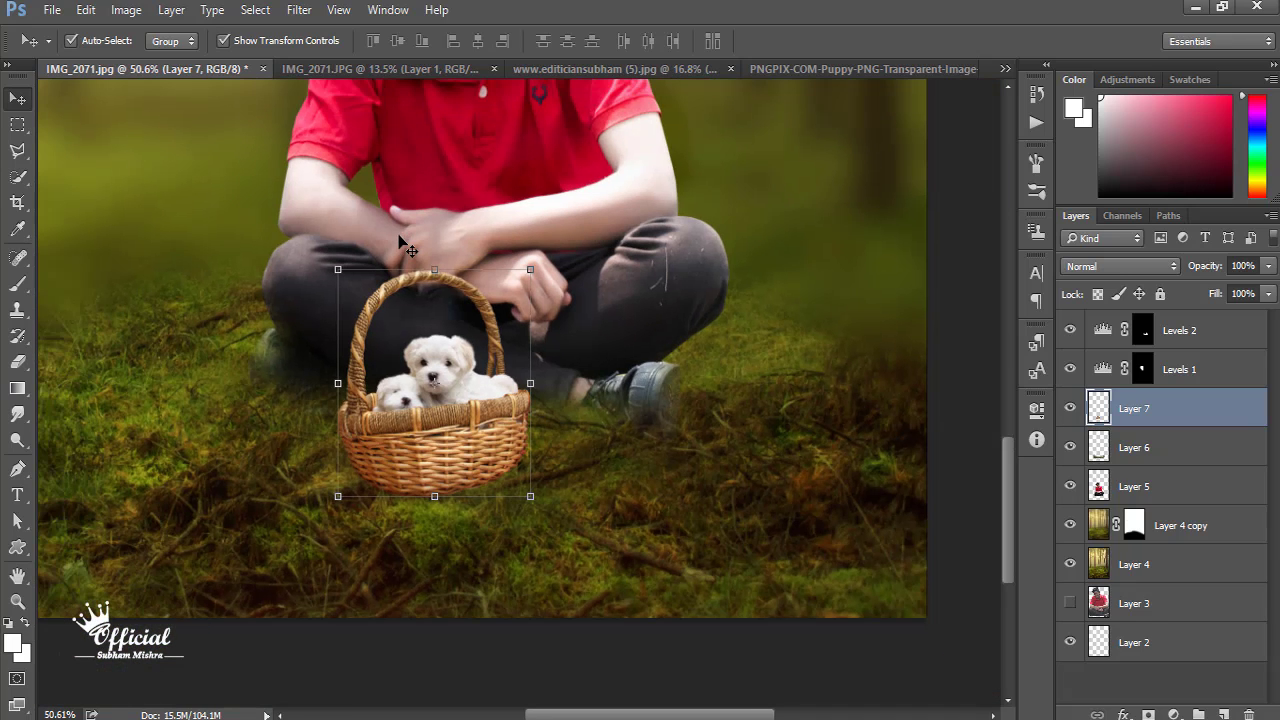
scroll(430, 300, down, 2)
scroll(458, 366, up, 1)
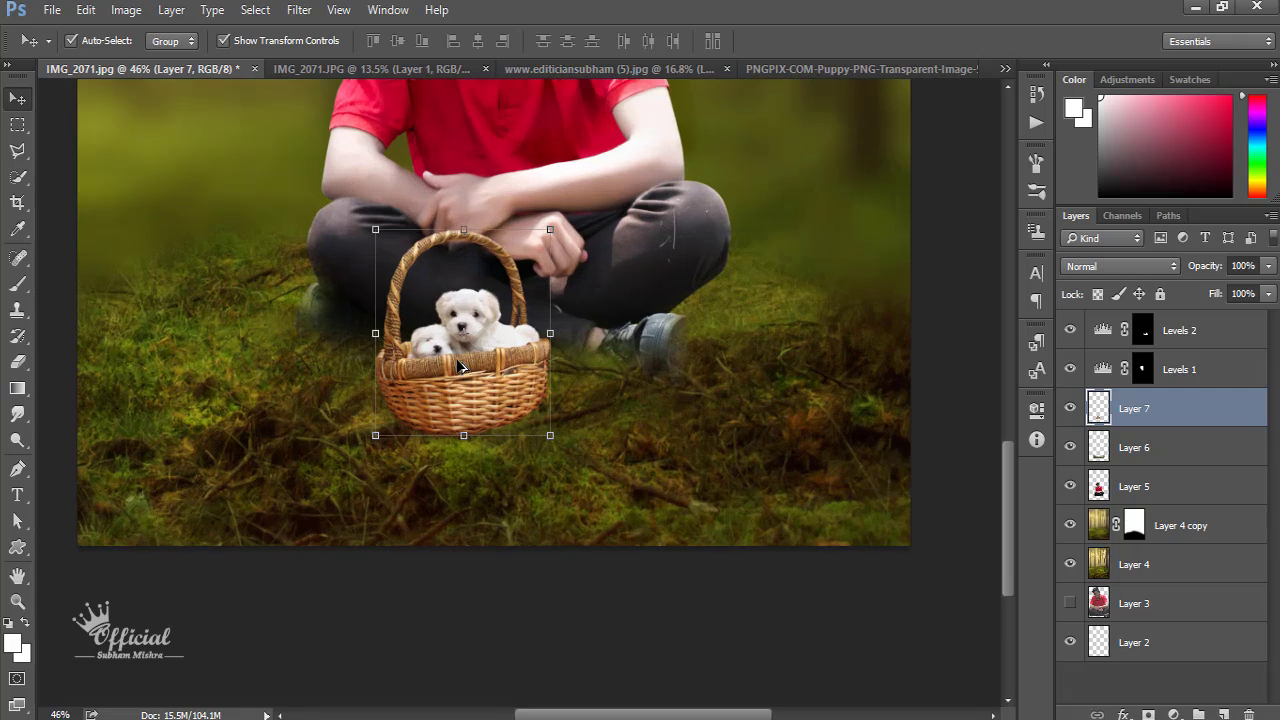
drag(484, 343, 494, 362)
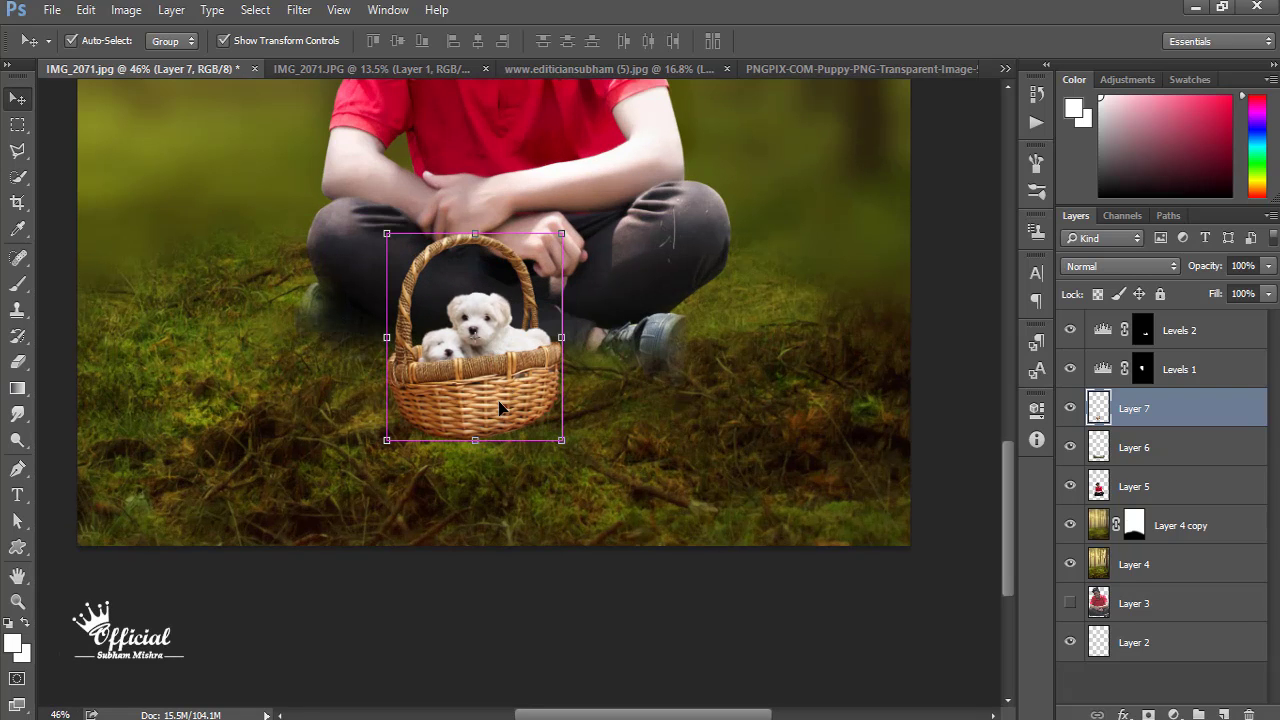
key(ctrl+t)
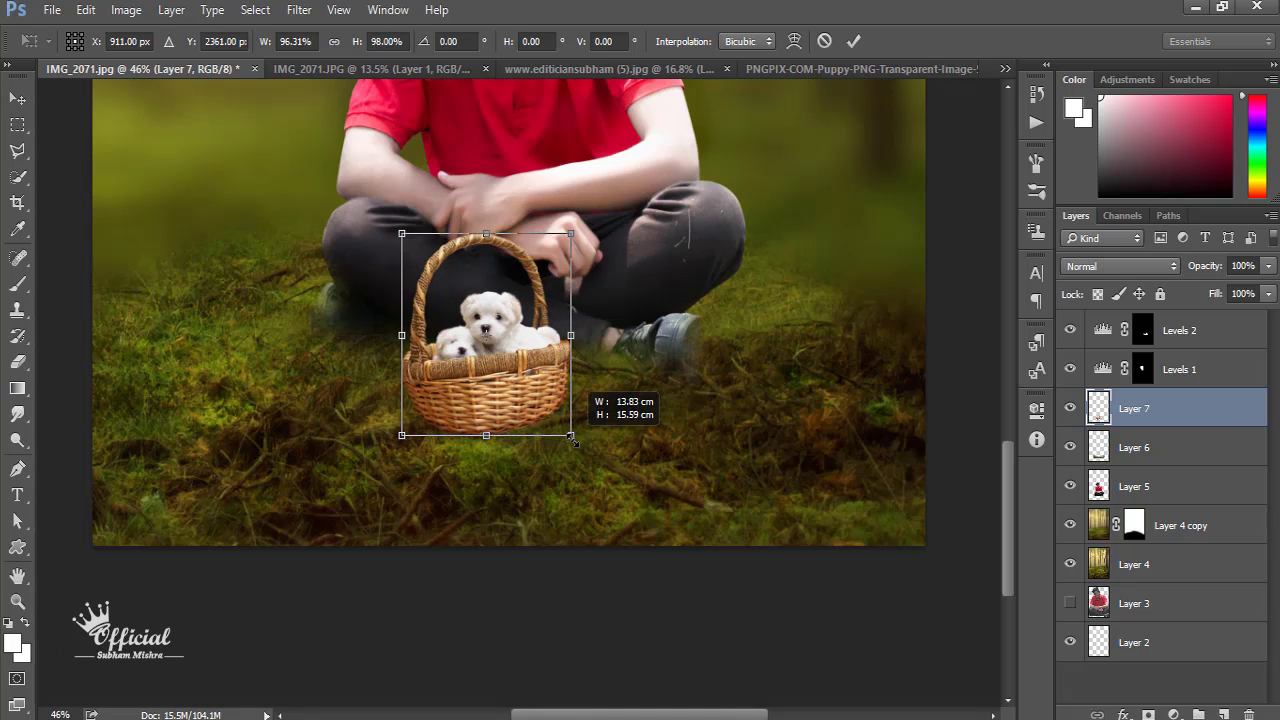
drag(576, 440, 569, 437)
key(Return)
Step: Pick the Clone Stamp tool and add a new Layer 8 above the basket's Layer 7
click(1150, 560)
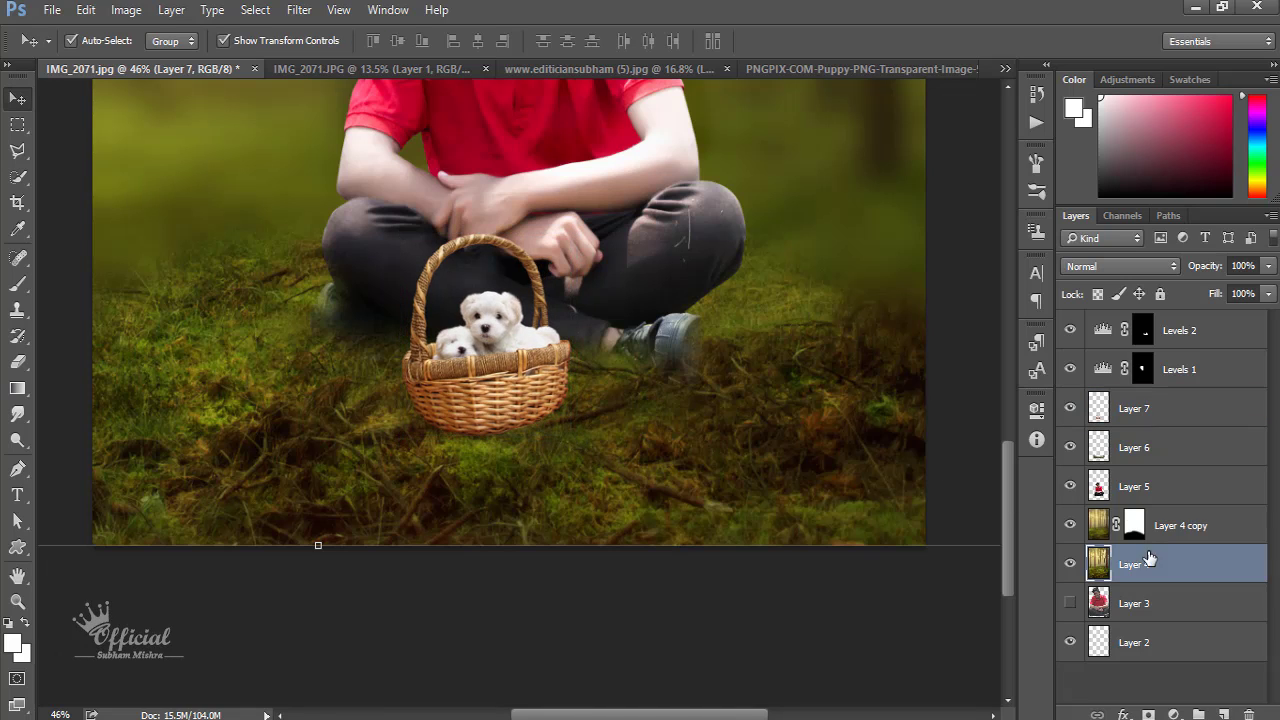
click(17, 310)
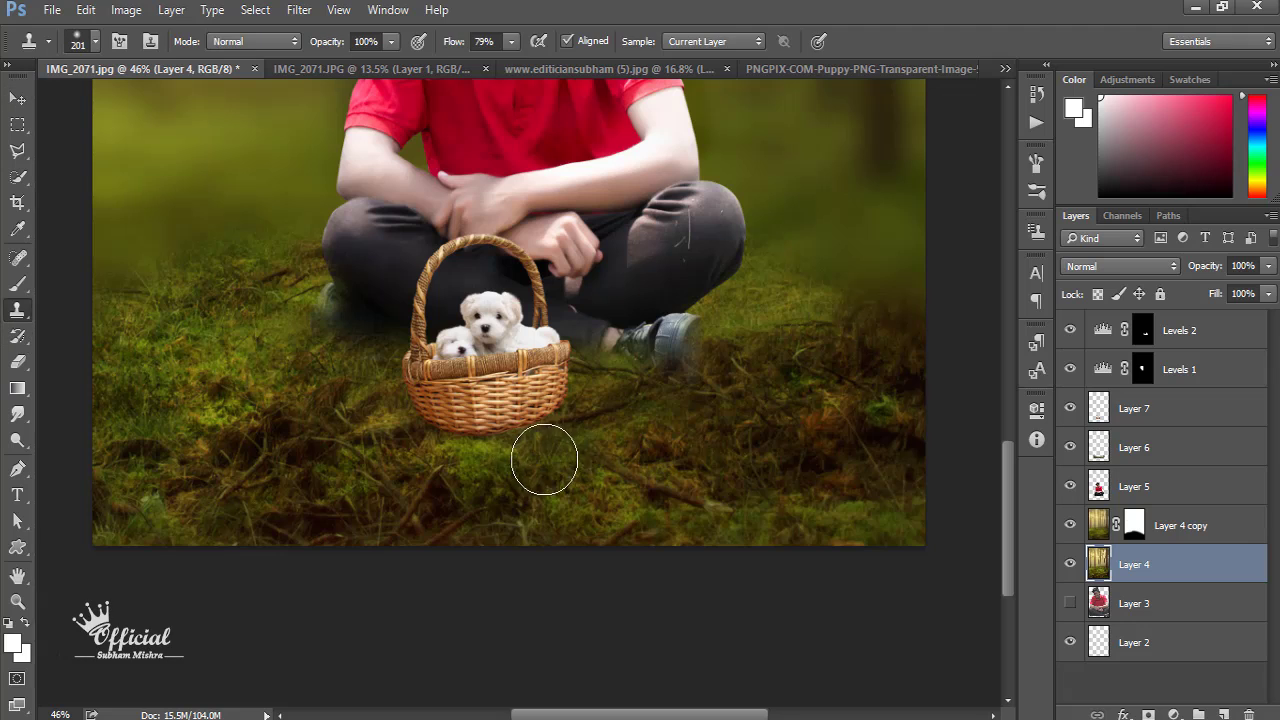
click(1160, 412)
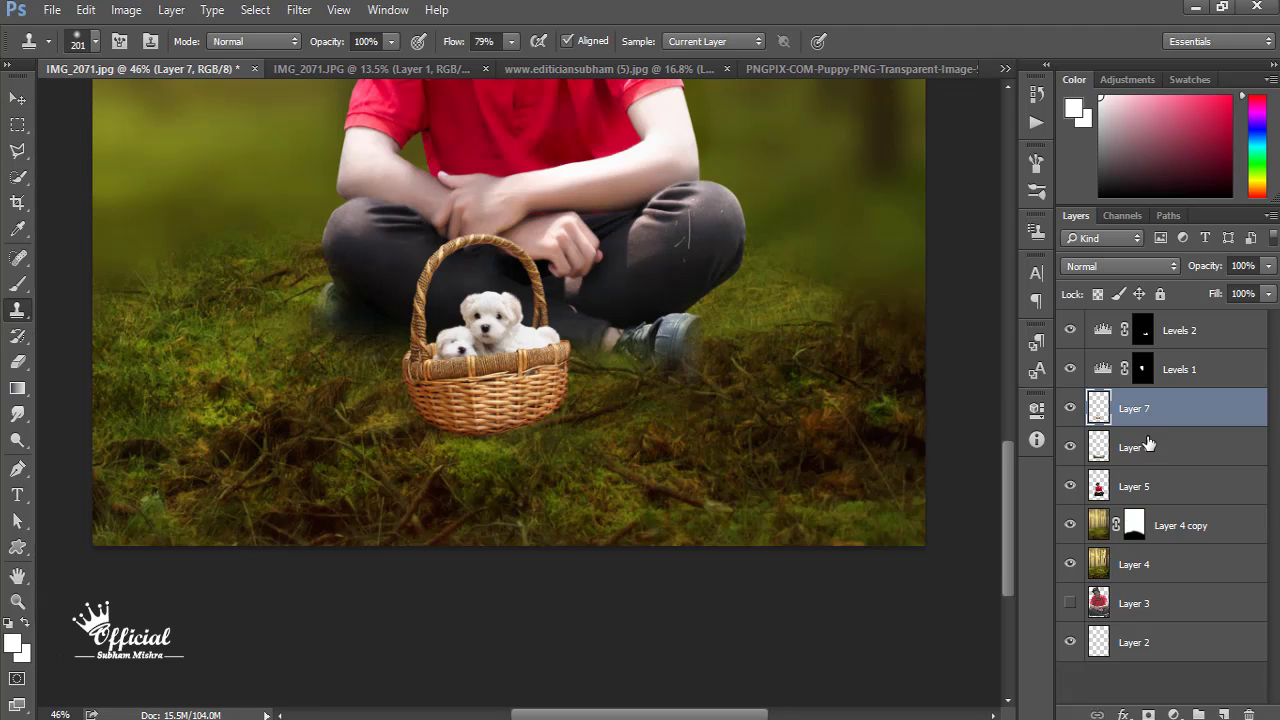
click(1166, 460)
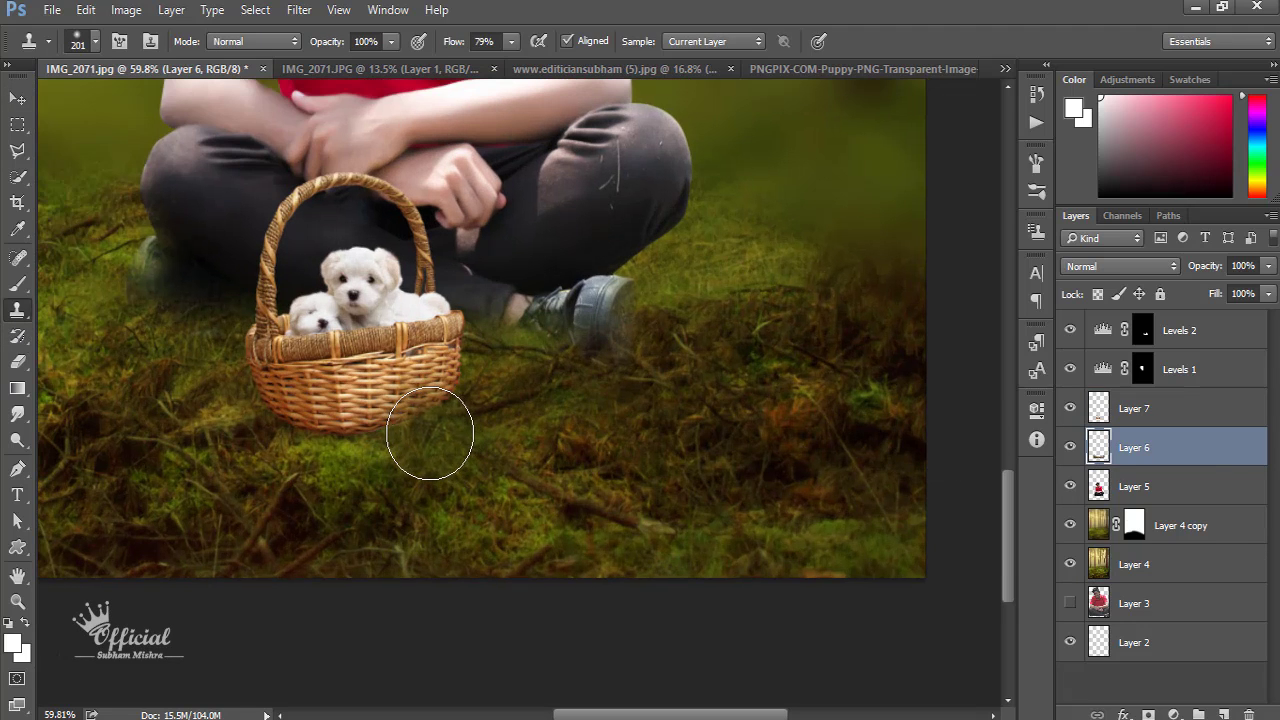
click(1162, 420)
click(1222, 714)
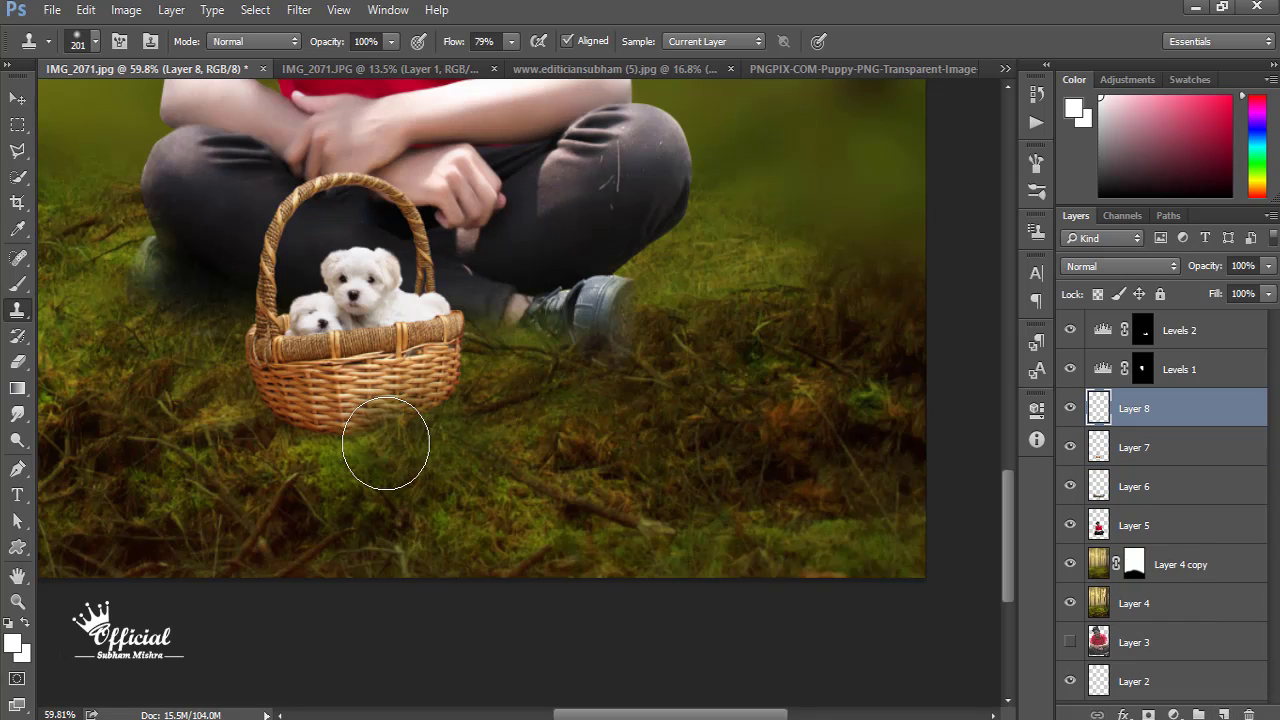
Step: Clone grass over and just below the basket's bottom edge on Layer 8
mouse_move(288, 438)
mouse_down()
mouse_move(223, 403)
mouse_move(234, 386)
mouse_move(268, 525)
mouse_up()
scroll(268, 525, up, 2)
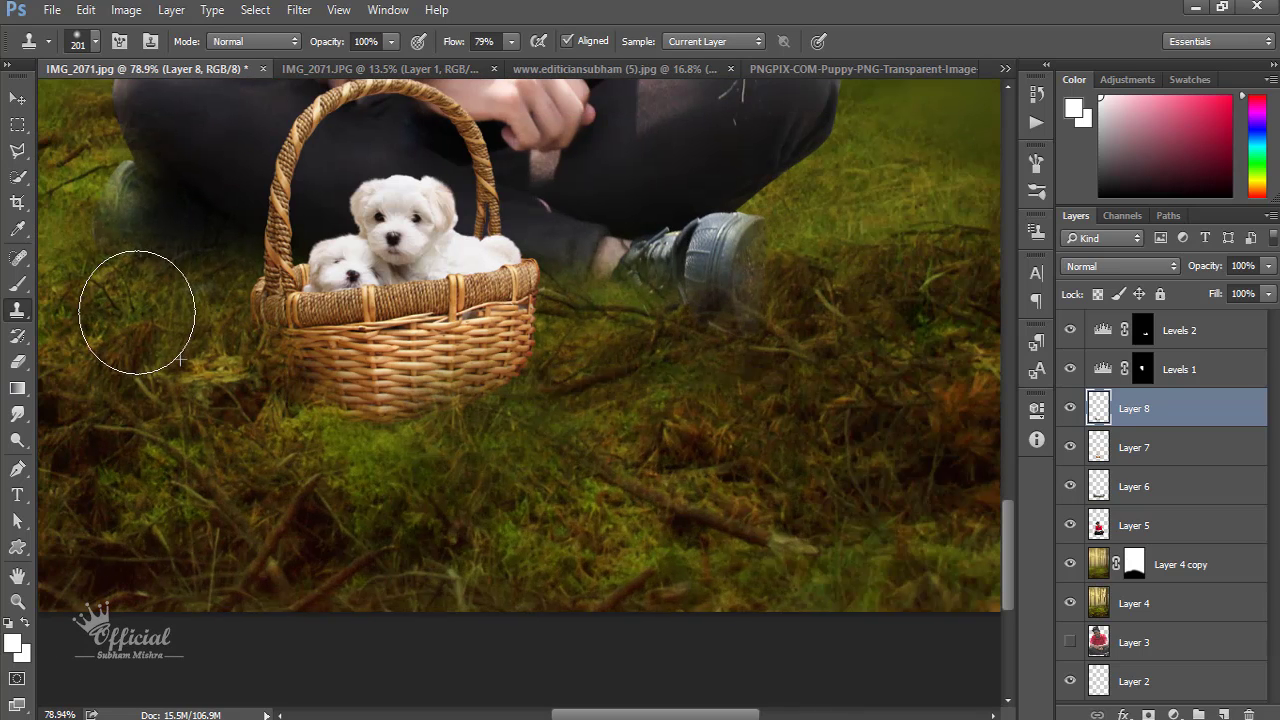
drag(590, 395, 529, 394)
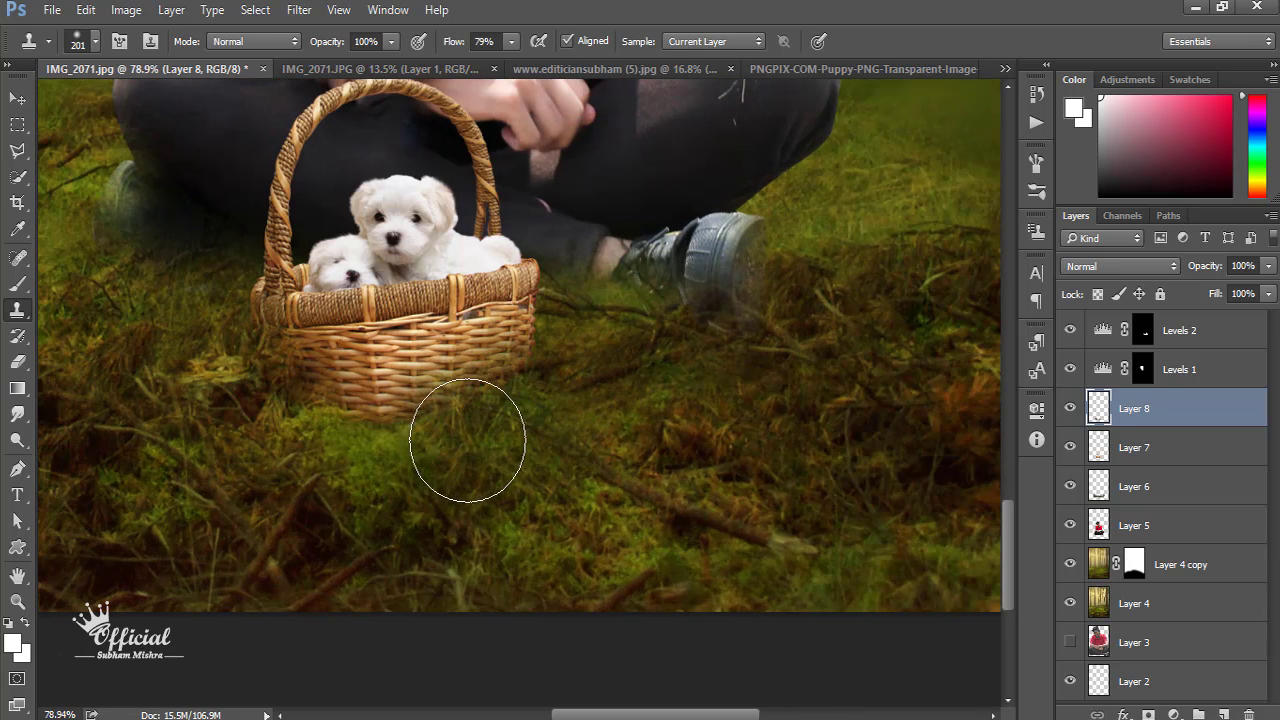
mouse_move(453, 454)
mouse_down()
mouse_move(409, 466)
mouse_move(417, 474)
mouse_up()
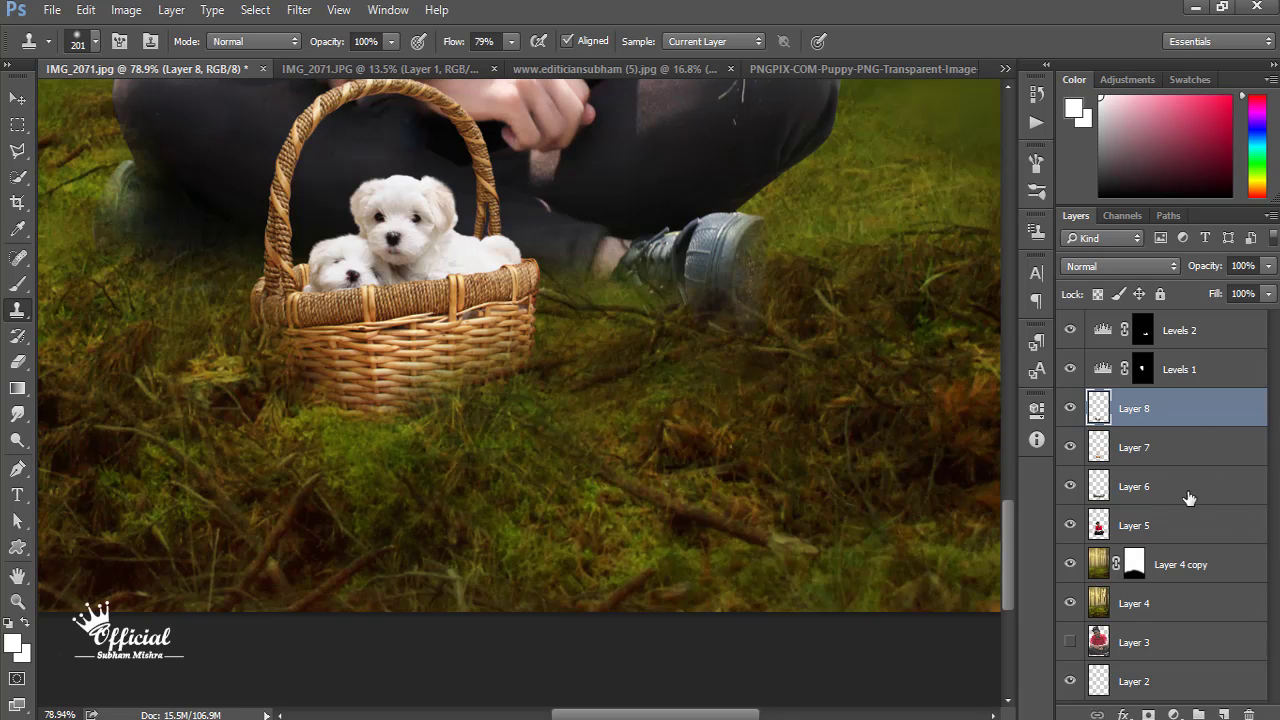
click(1145, 604)
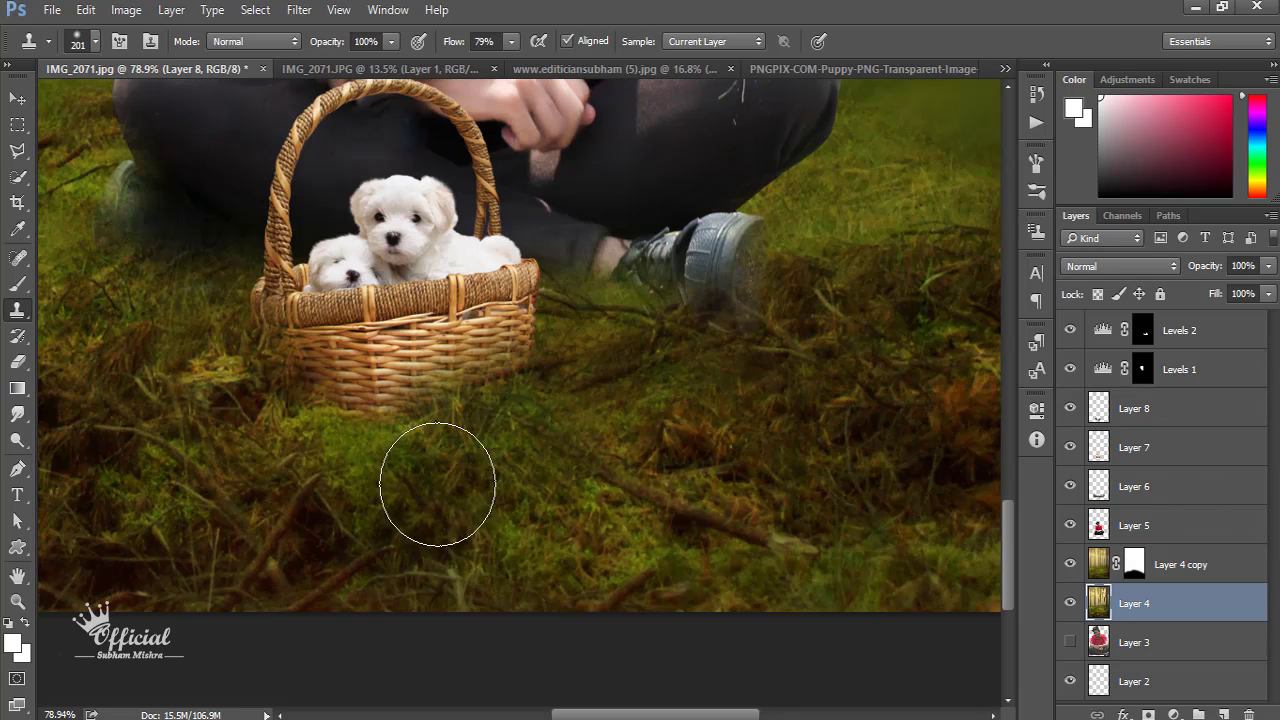
click(1130, 447)
click(1130, 410)
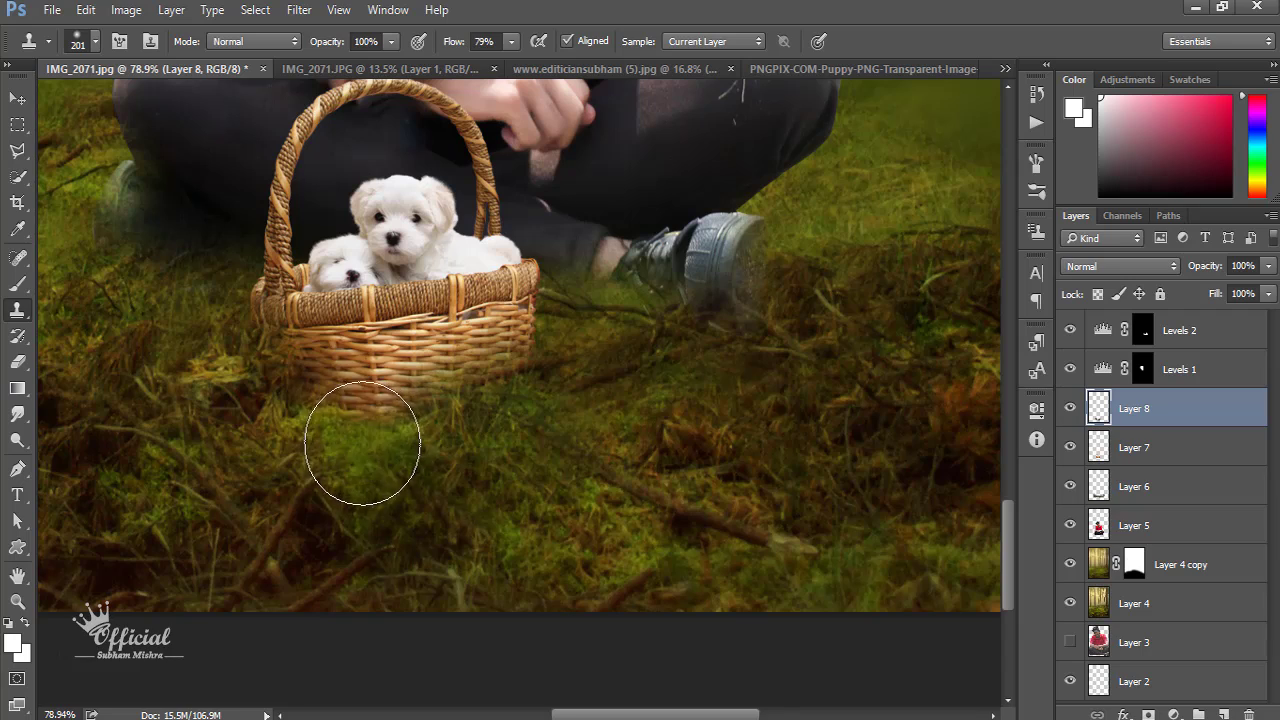
scroll(613, 352, down, 3)
scroll(613, 352, up, 3)
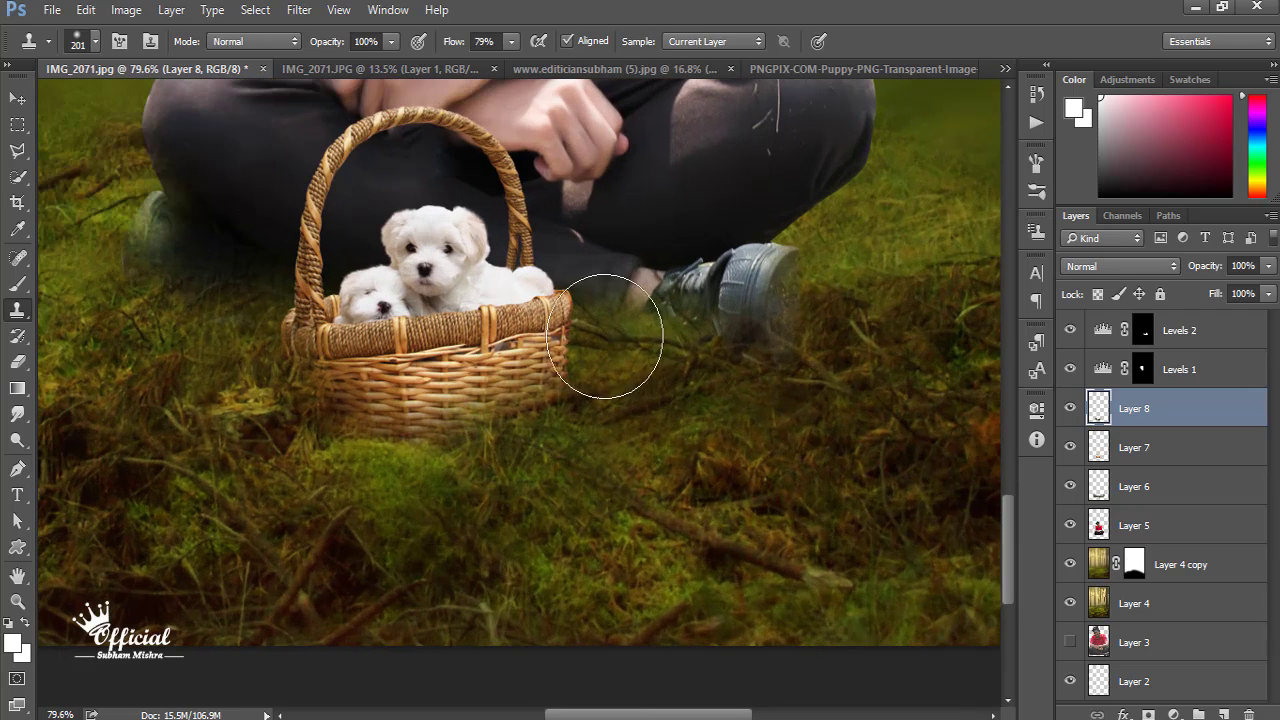
scroll(557, 258, down, 5)
scroll(570, 280, down, 2)
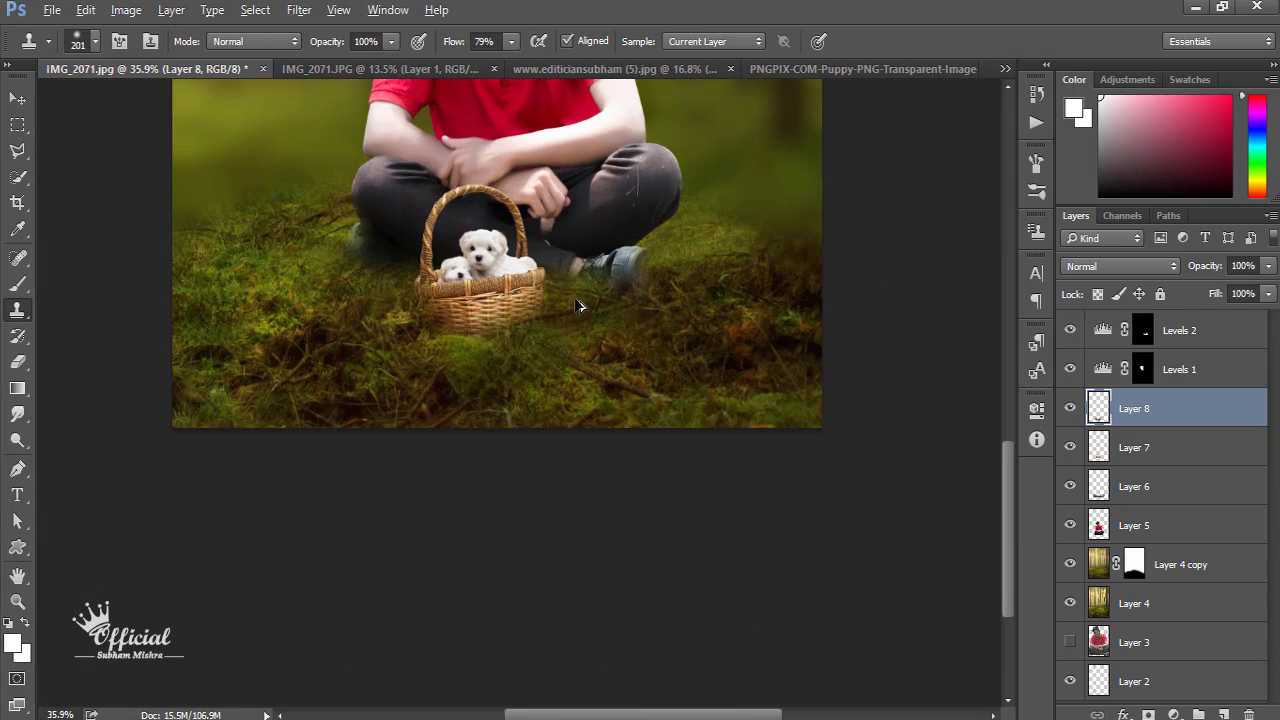
scroll(560, 310, down, 2)
scroll(509, 326, down, 2)
scroll(632, 384, up, 1)
scroll(632, 384, up, 1)
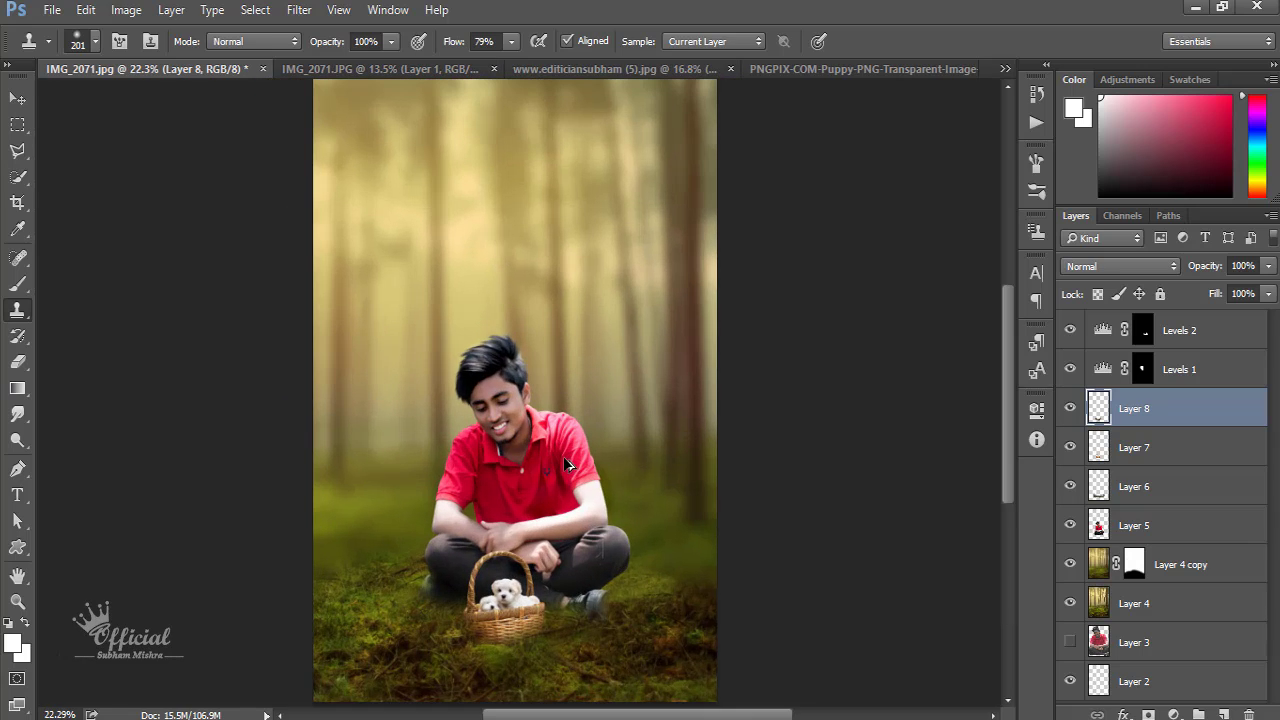
scroll(567, 472, down, 2)
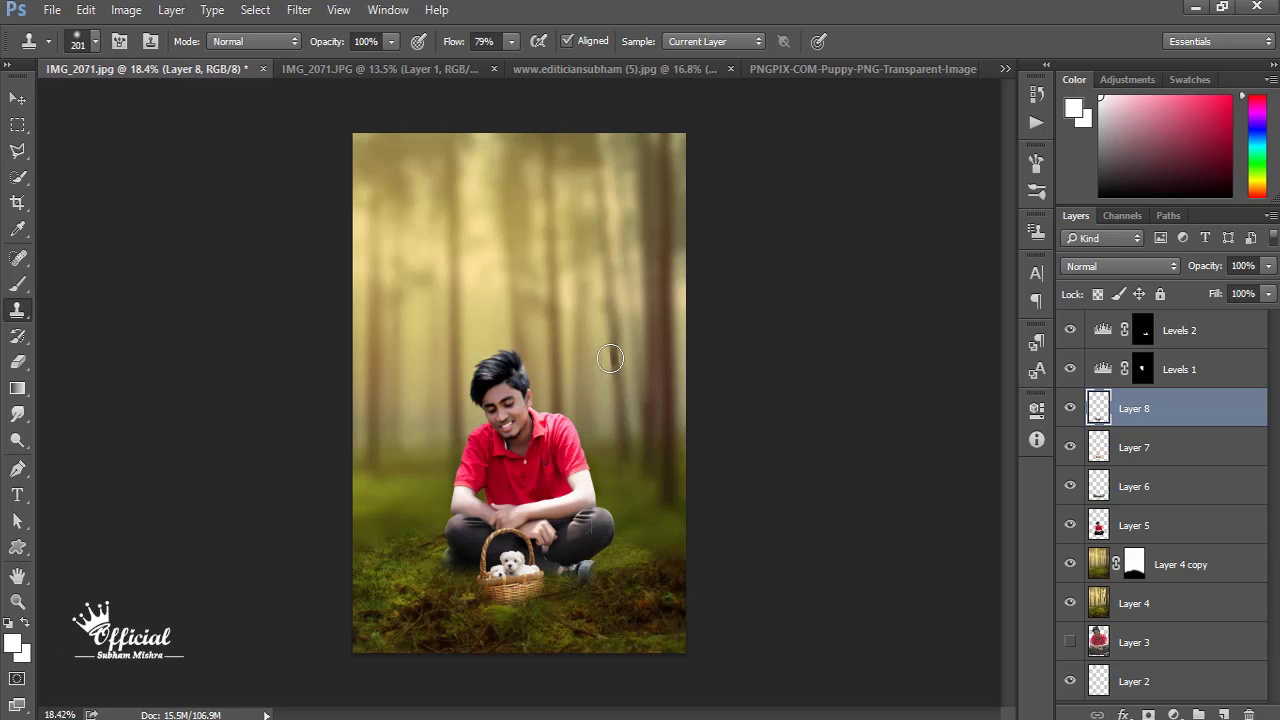
scroll(609, 366, down, 1)
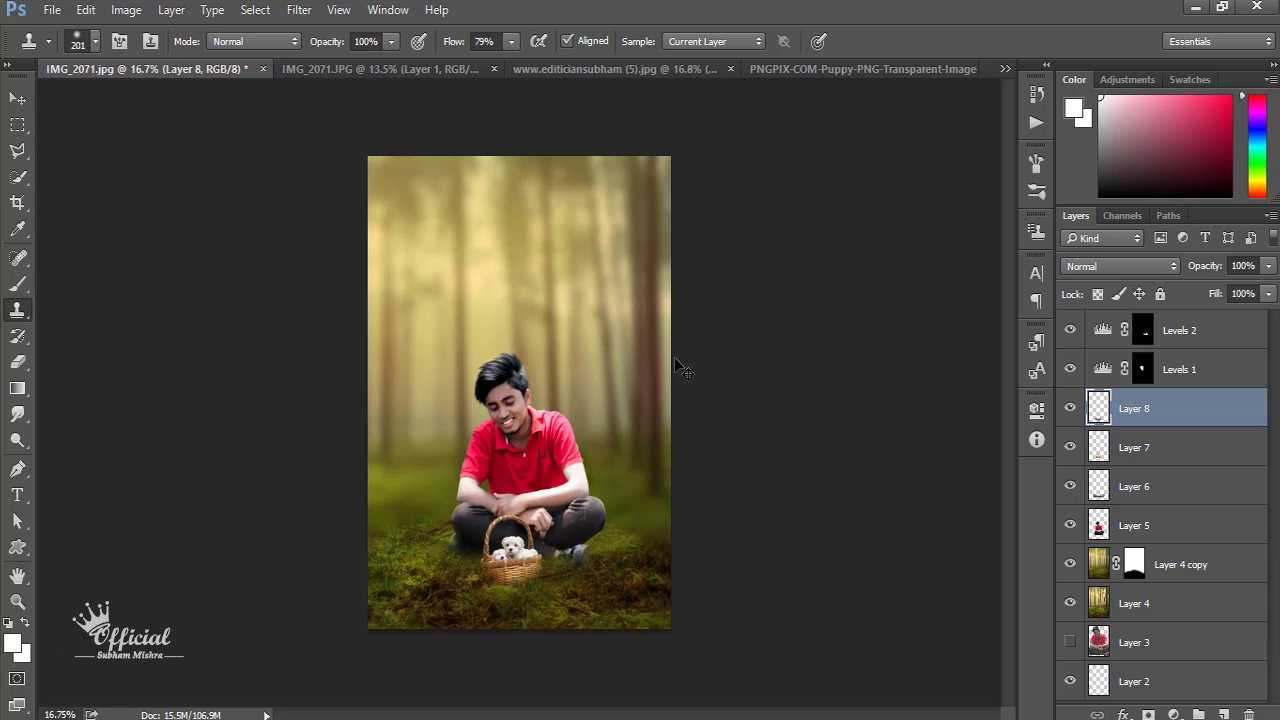
click(1147, 608)
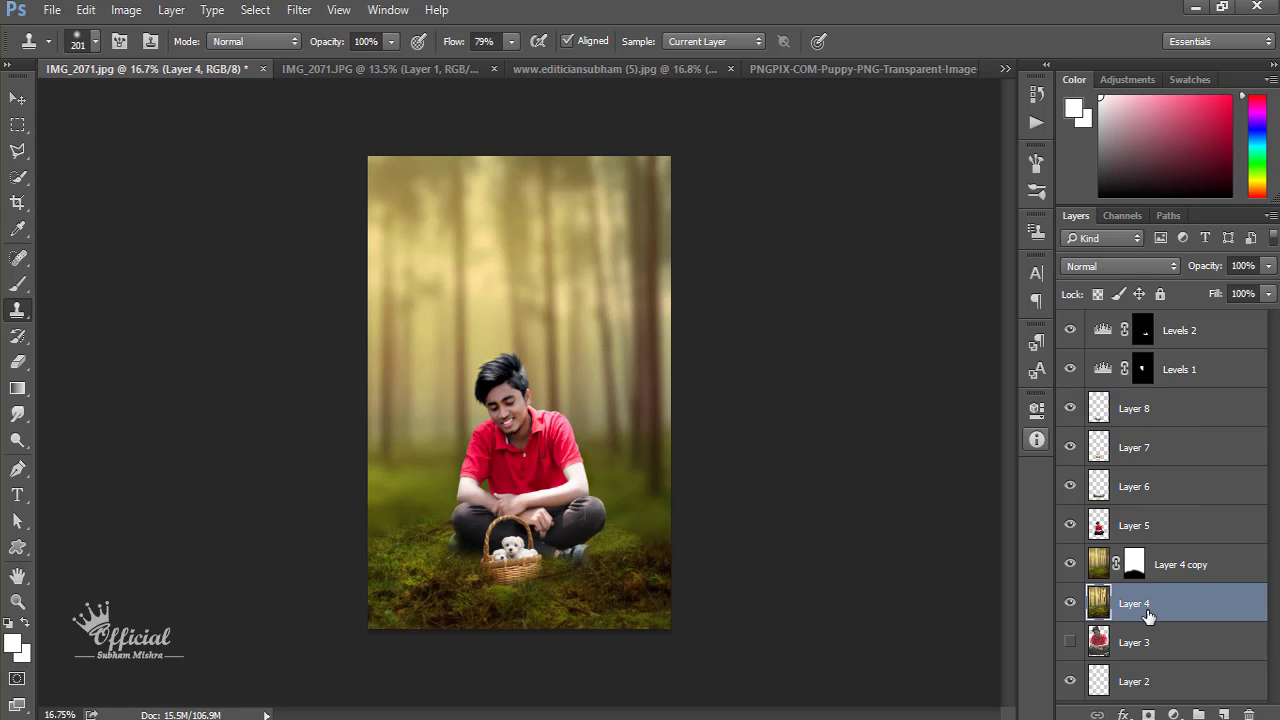
click(299, 9)
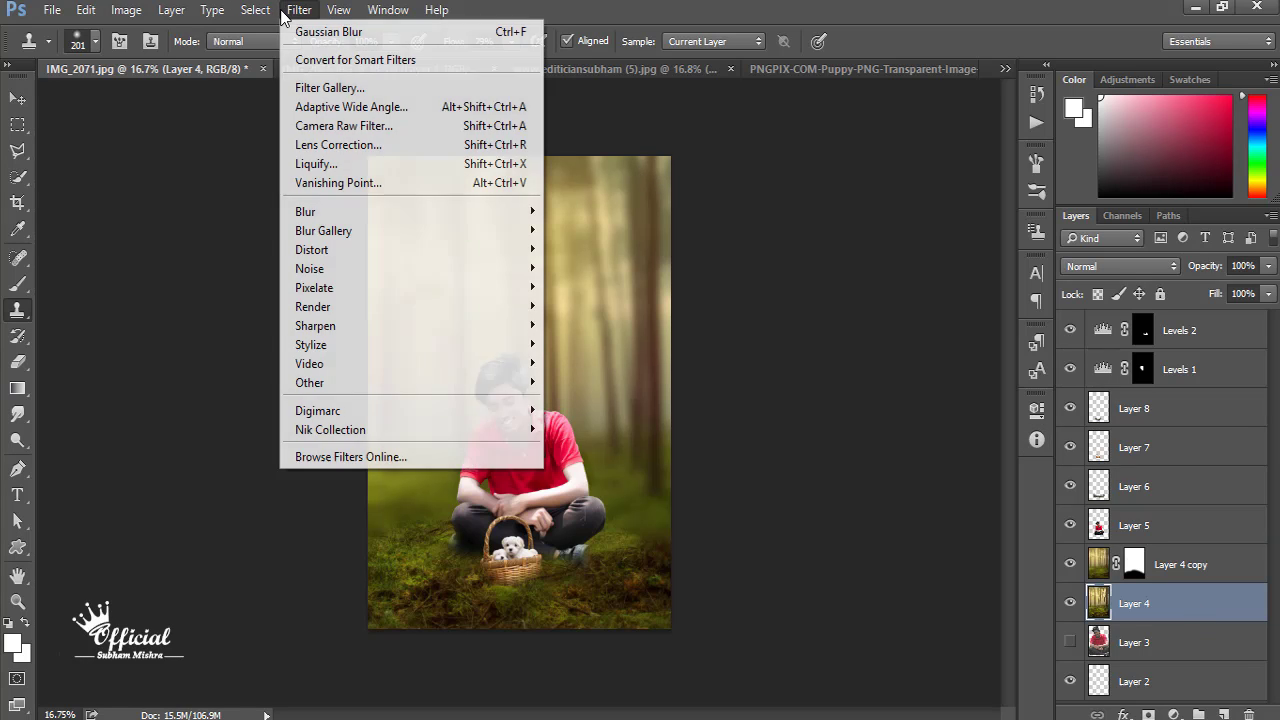
click(374, 127)
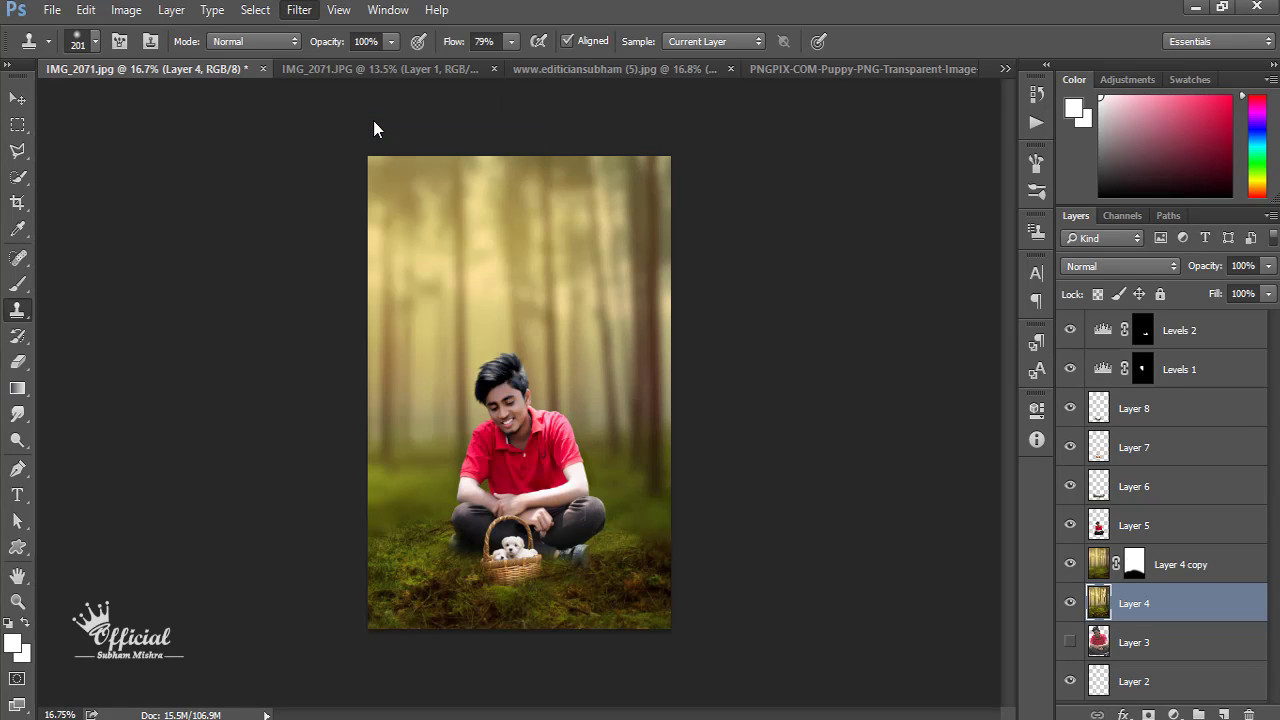
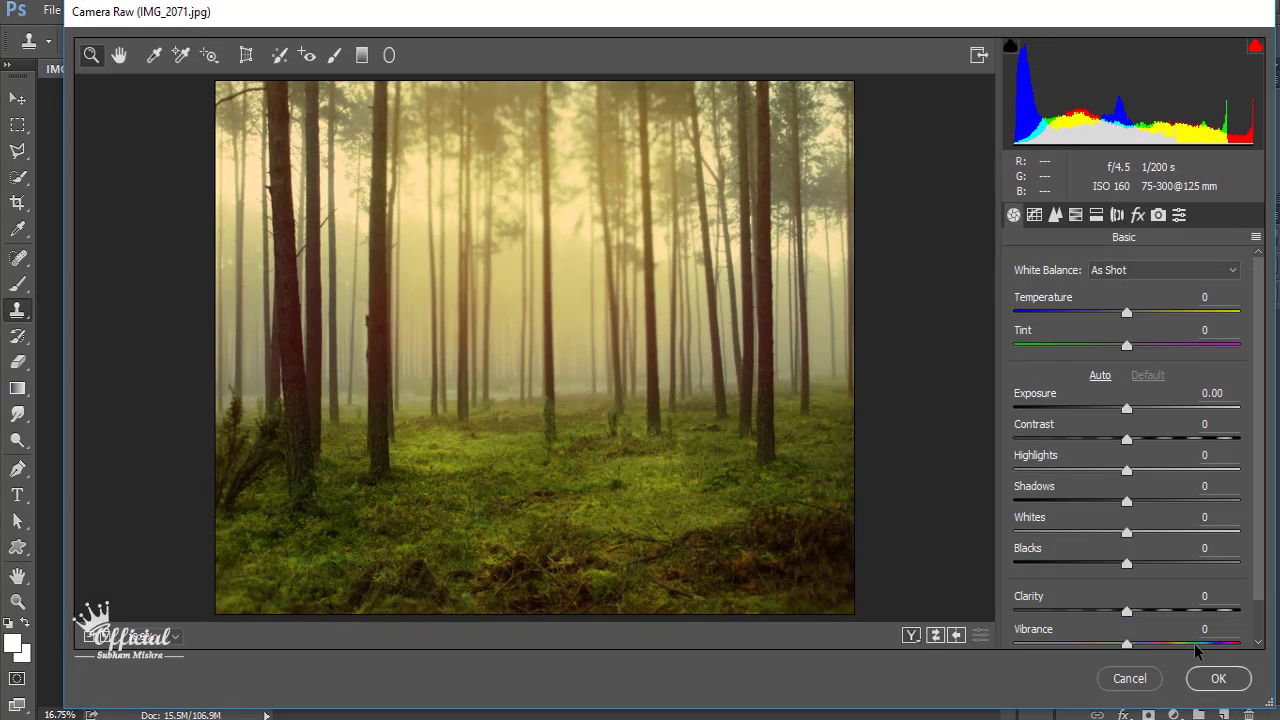
Step: Set Camera Raw Whites to +39 and Highlights to +8, with Shadows at -32, and apply
mouse_move(1127, 532)
mouse_down()
mouse_move(1170, 532)
mouse_move(1091, 501)
mouse_up()
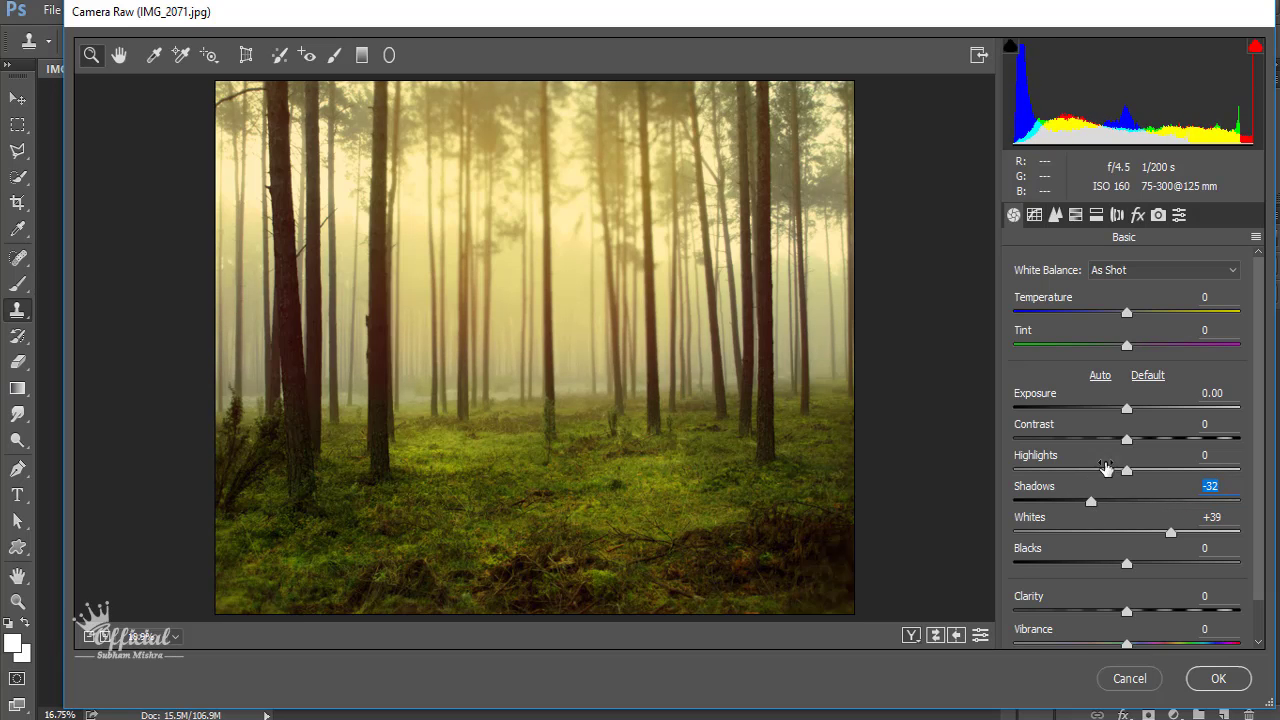
click(1127, 469)
click(1210, 684)
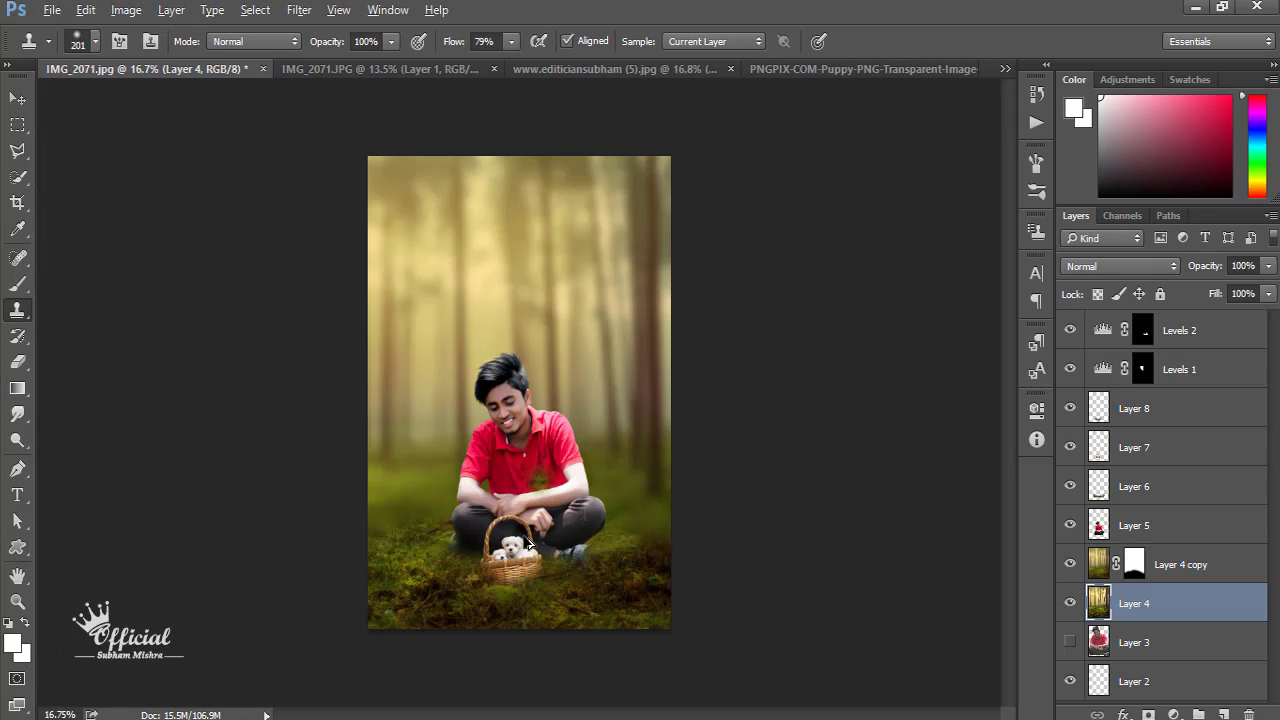
Step: Stamp all visible layers above Levels 2 into a new Layer 9 and open the Camera Raw Filter
scroll(512, 511, up, 2)
scroll(541, 516, up, 1)
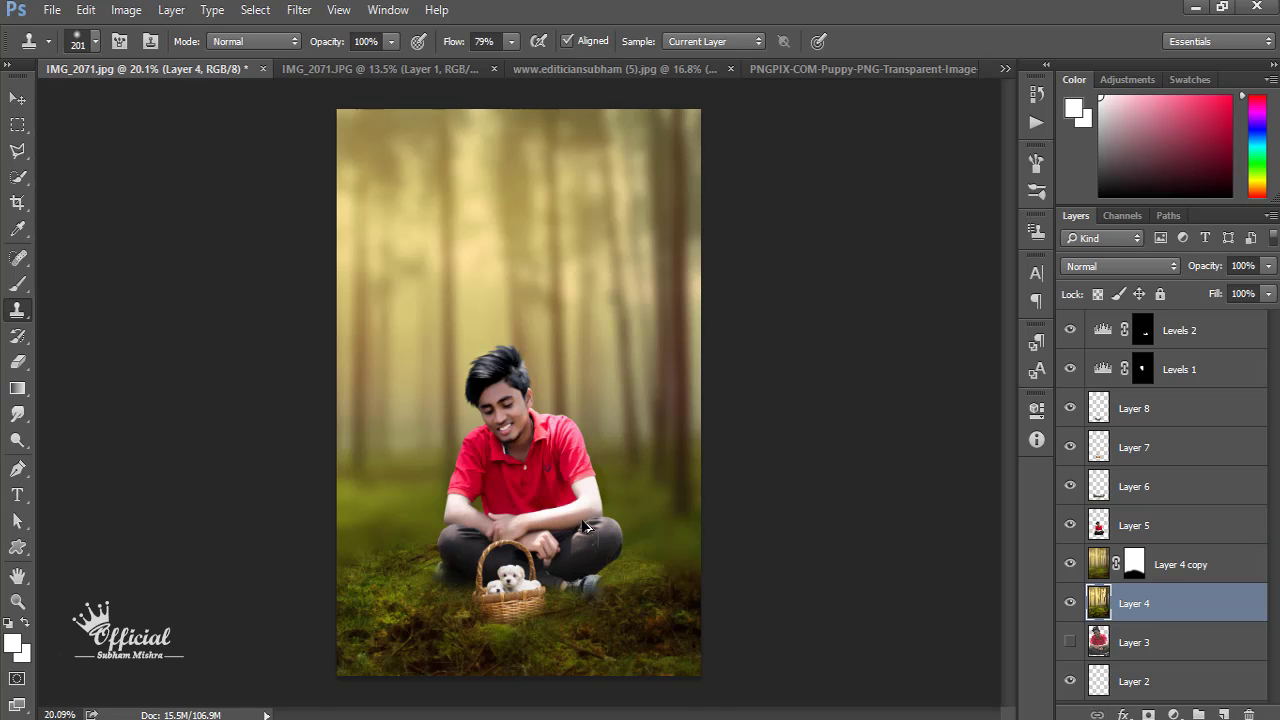
scroll(543, 508, up, 2)
scroll(694, 494, down, 1)
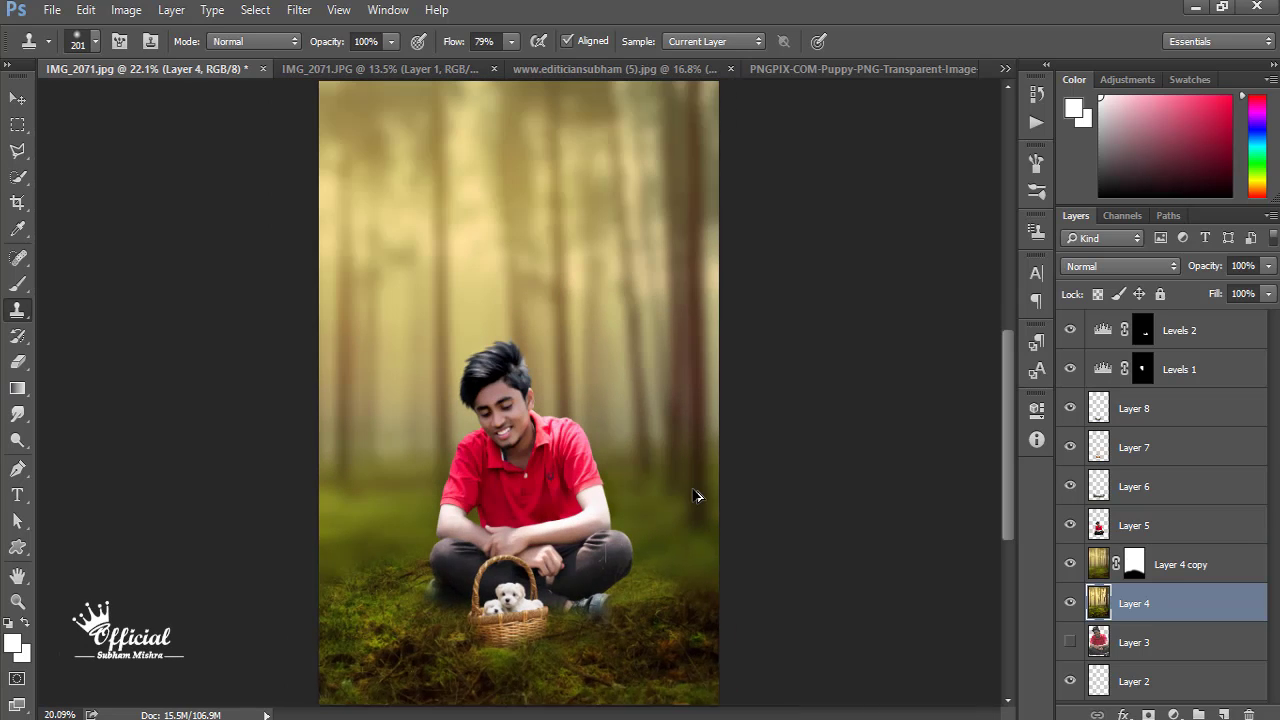
scroll(694, 500, down, 1)
click(1191, 345)
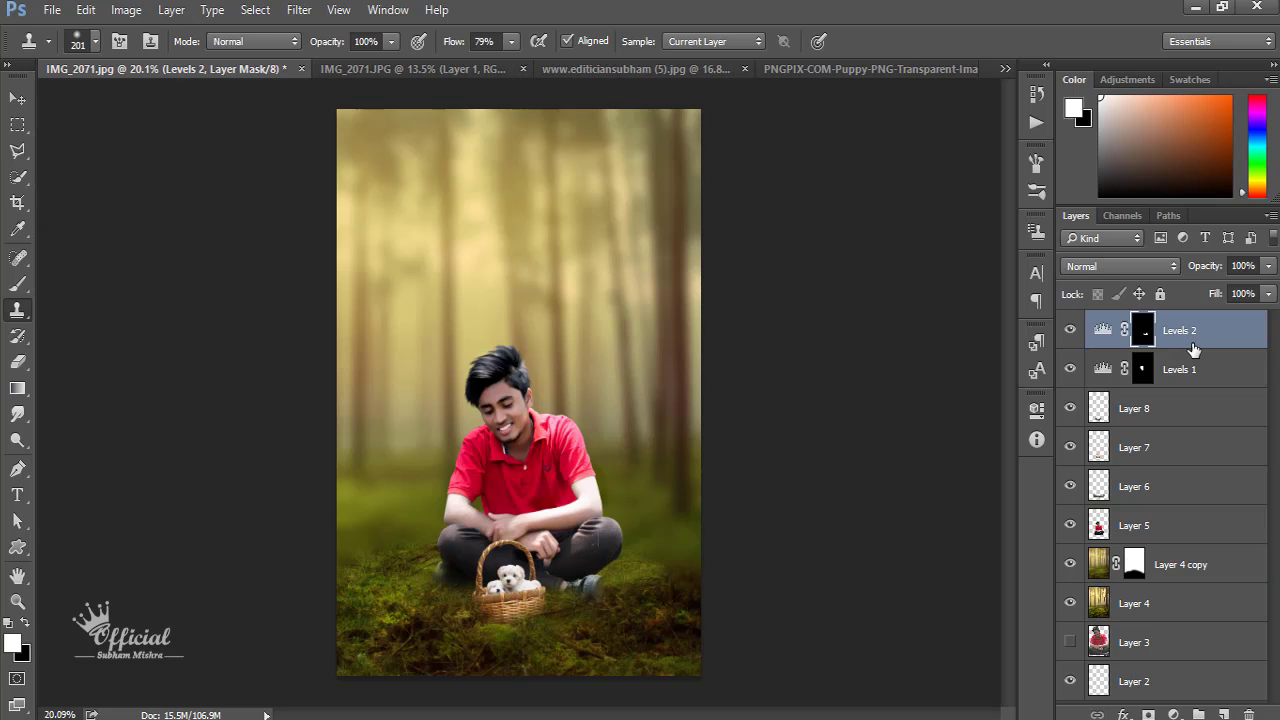
key(ctrl+shift+alt+e)
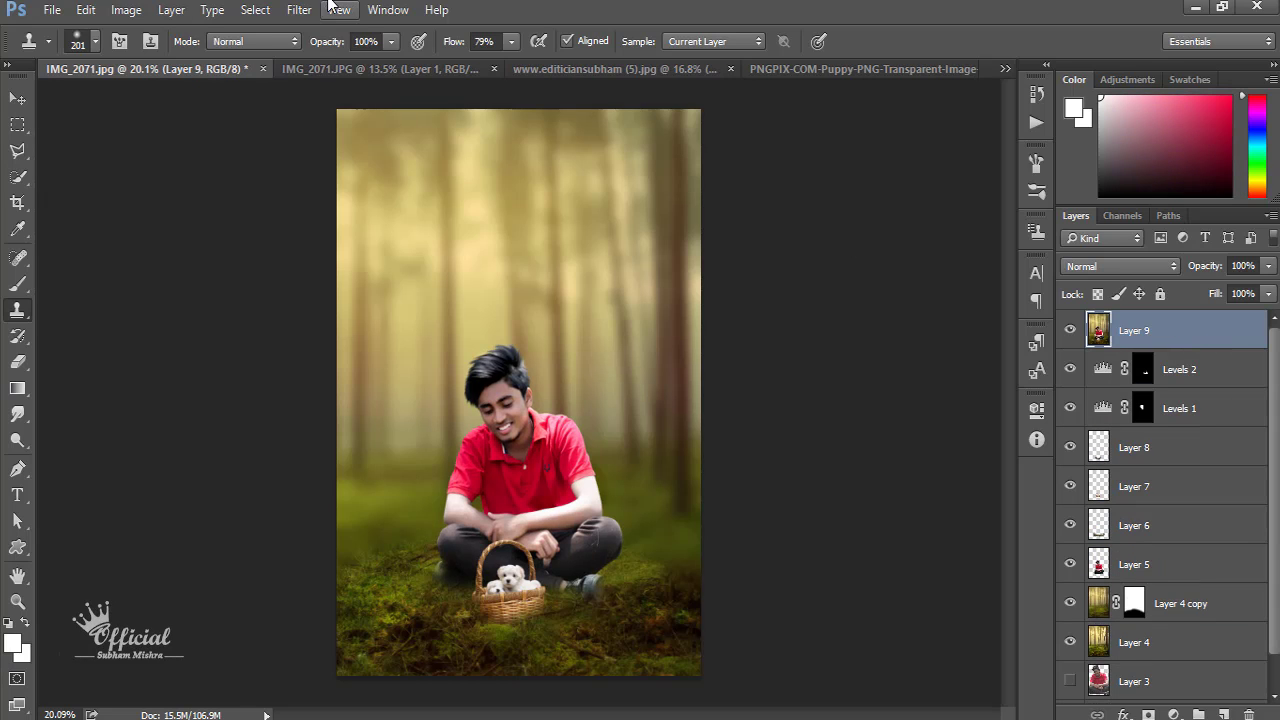
click(299, 10)
click(395, 126)
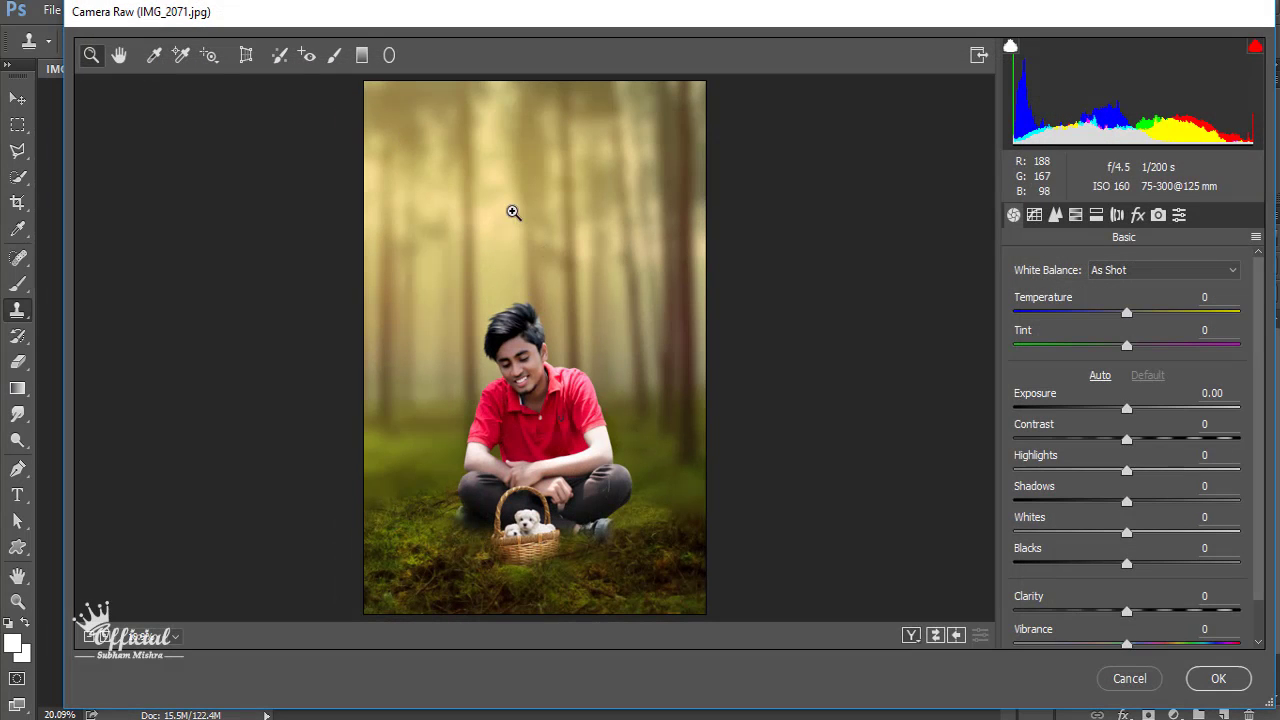
Step: Set Highlights +81, Shadows +31, Whites +36, Blacks +65 and post-crop vignette amount -73
mouse_move(1127, 501)
mouse_down()
mouse_move(1193, 501)
mouse_move(1069, 505)
mouse_move(1131, 503)
mouse_move(1183, 470)
mouse_move(1060, 470)
mouse_move(1217, 470)
mouse_up()
drag(1127, 564, 1200, 564)
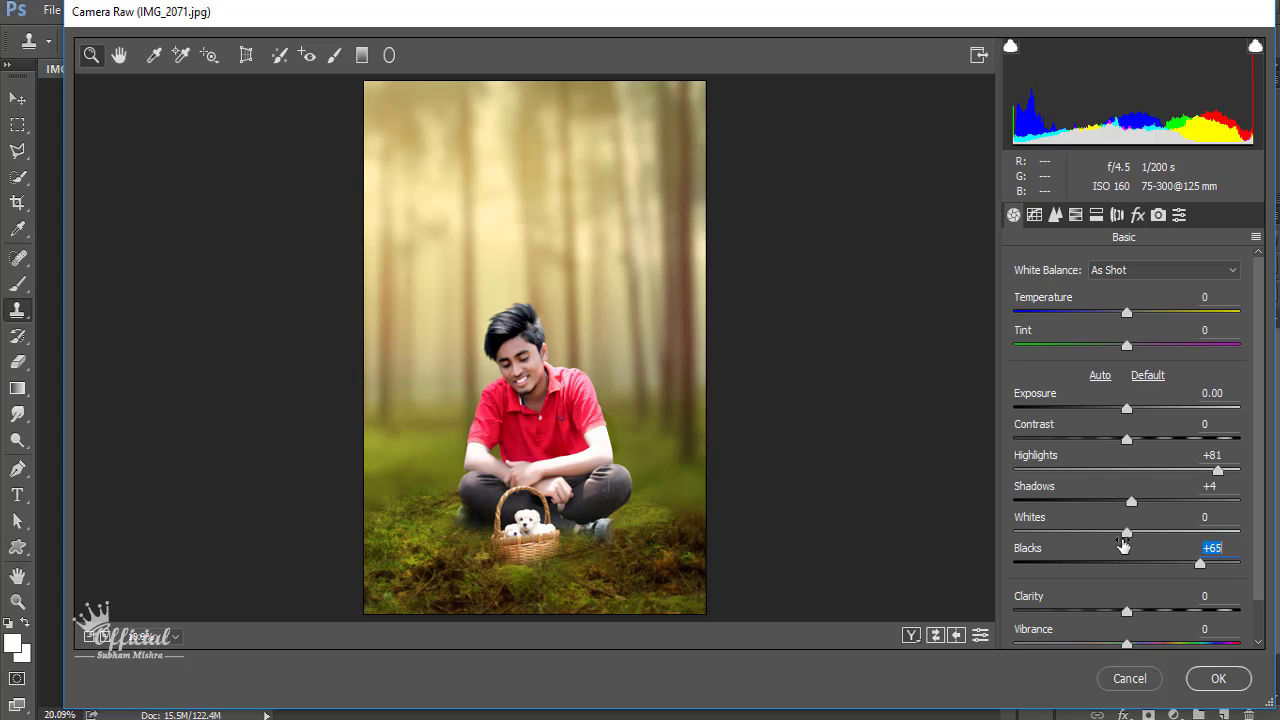
mouse_move(1127, 532)
mouse_down()
mouse_move(1181, 532)
mouse_move(1166, 532)
mouse_up()
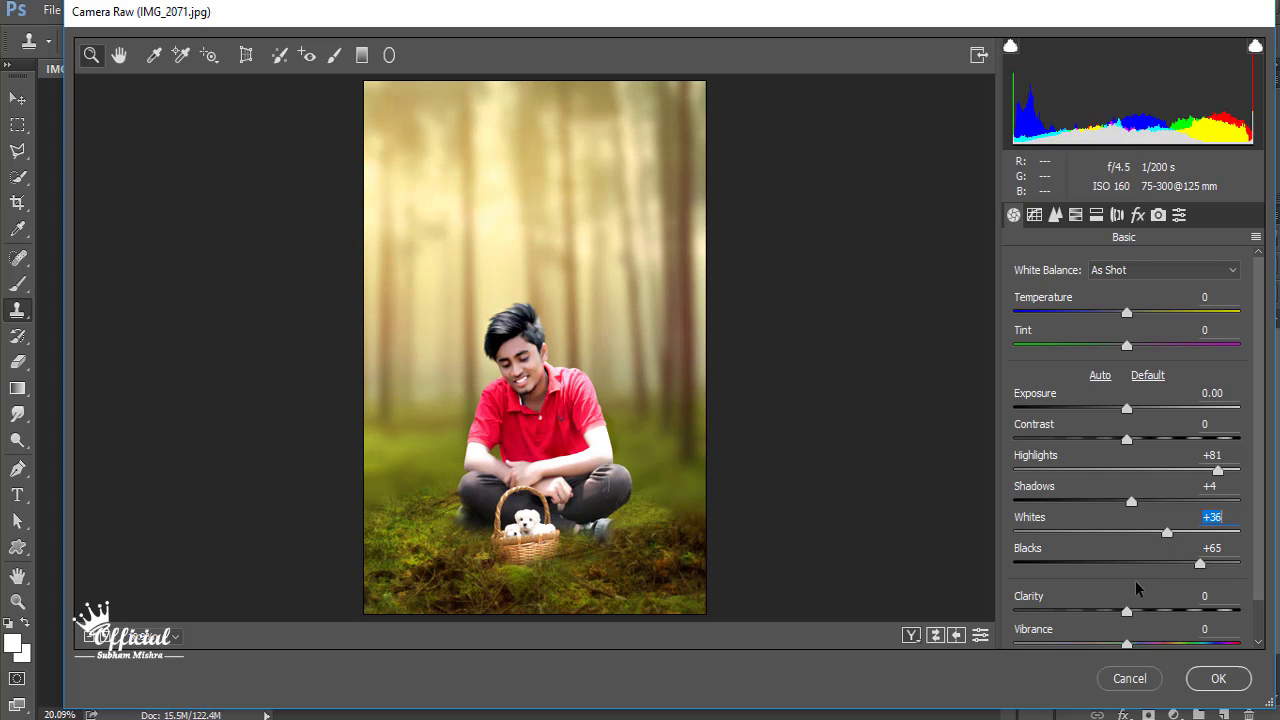
drag(1101, 531, 1060, 547)
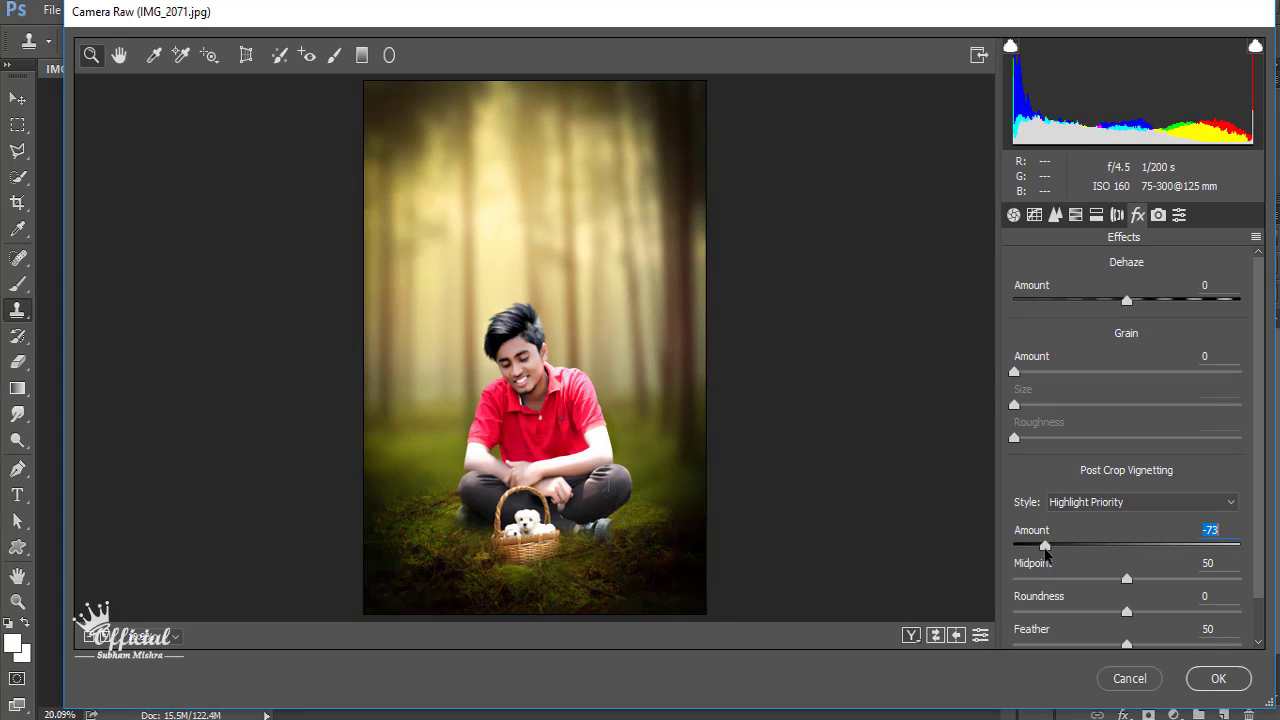
click(1013, 214)
drag(1131, 503, 1162, 504)
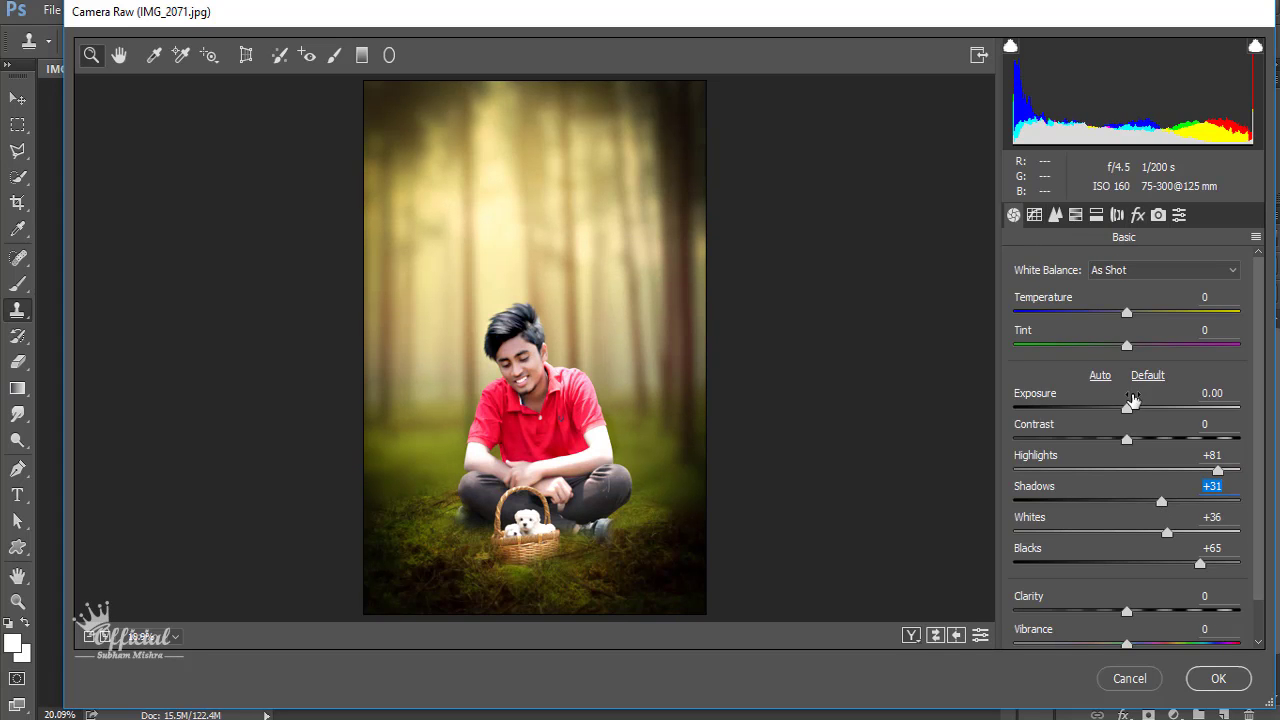
click(1076, 215)
click(1018, 215)
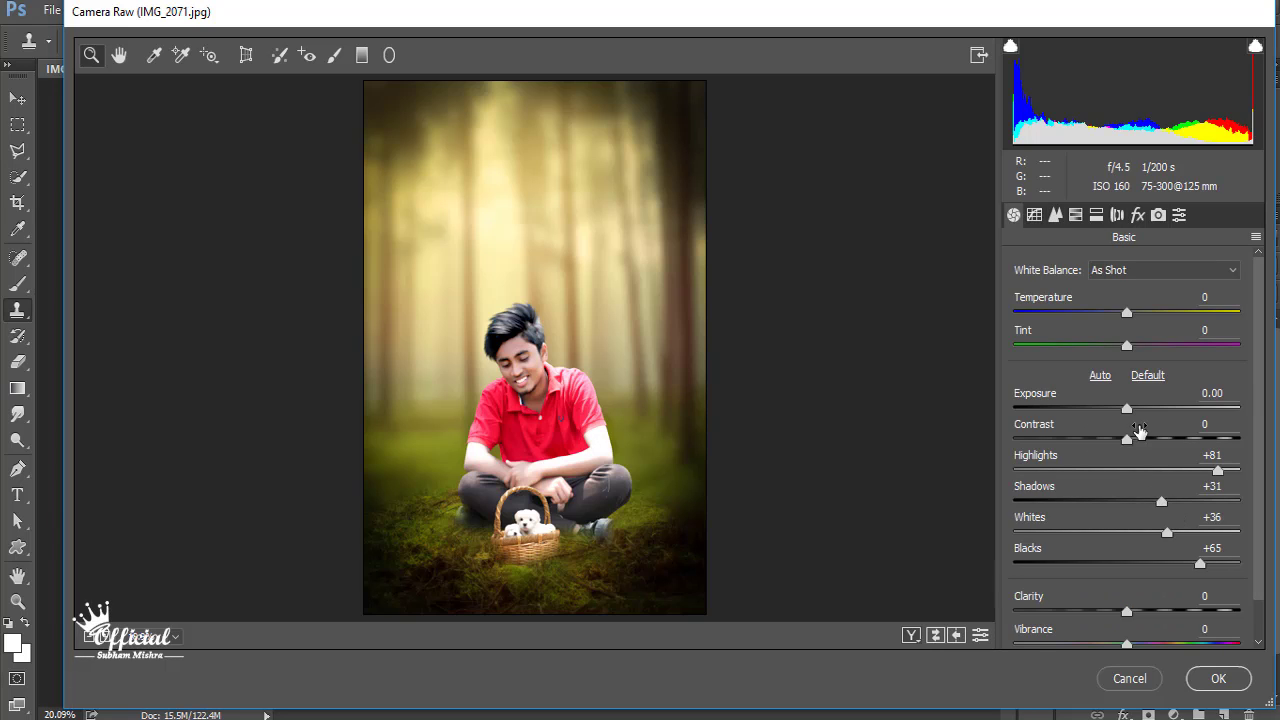
Step: Raise the Greens saturation to +17 in HSL/Grayscale
click(1076, 215)
click(1067, 294)
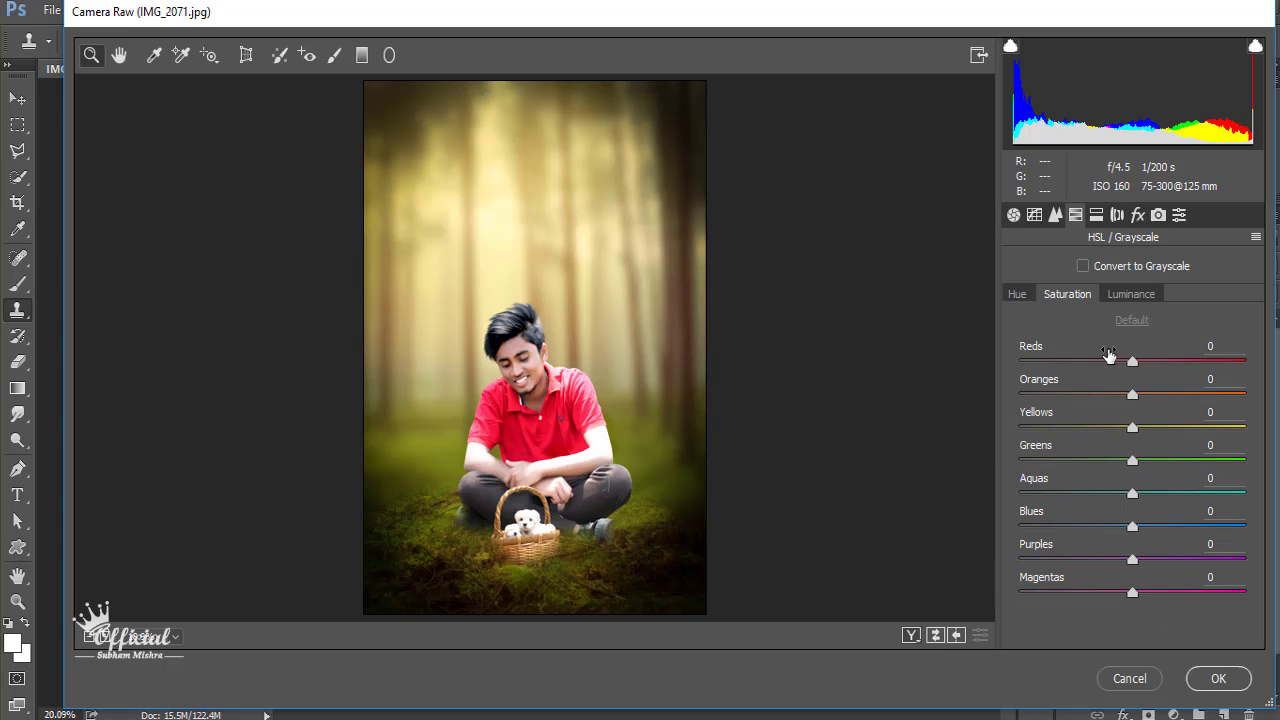
mouse_move(1140, 428)
mouse_down()
mouse_move(1152, 427)
mouse_move(1110, 428)
mouse_move(1133, 428)
mouse_move(1139, 461)
mouse_up()
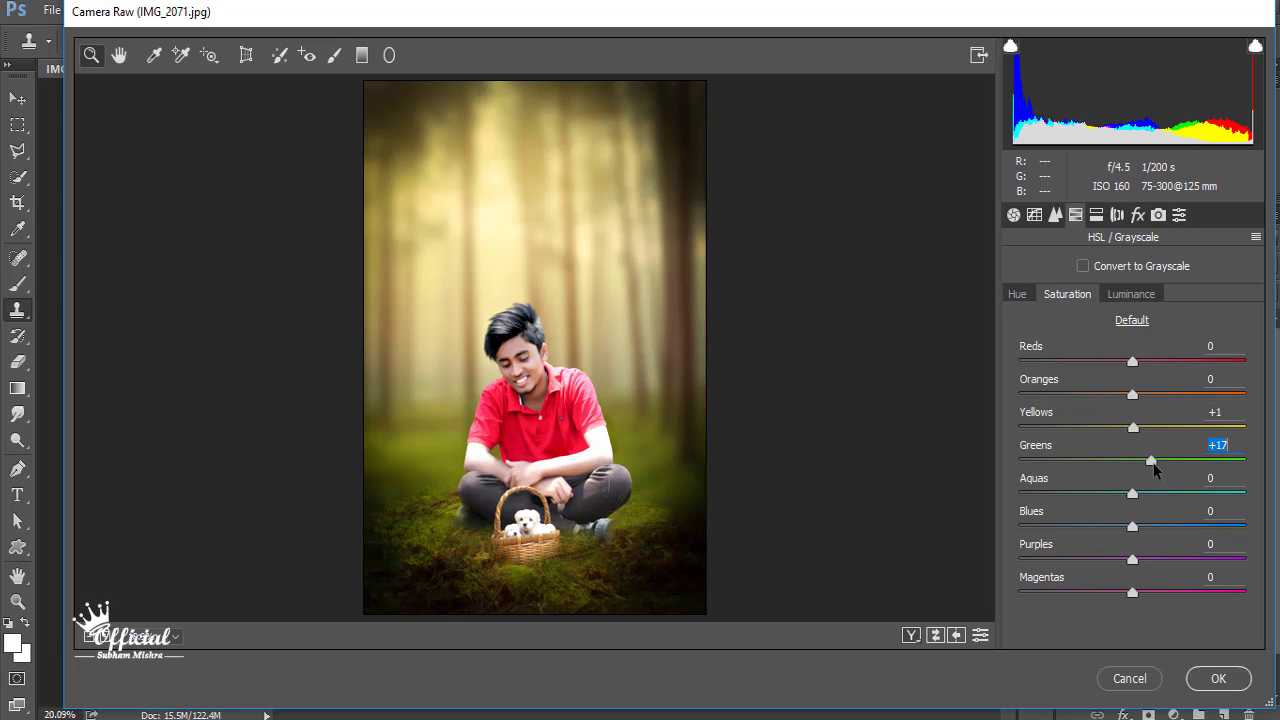
Step: Set contrast to -1 and vignette midpoint to 55, then apply the grade to Layer 9
click(1013, 214)
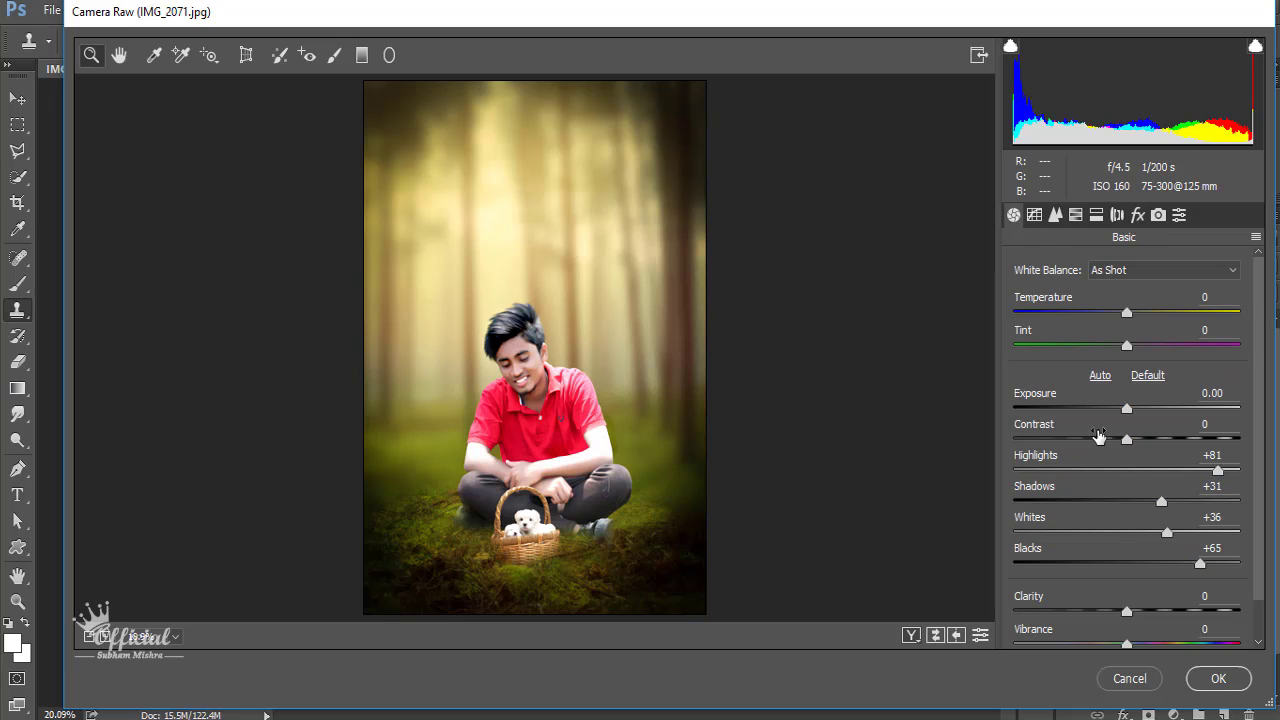
mouse_move(1127, 440)
mouse_down()
mouse_move(1100, 440)
mouse_move(1141, 440)
mouse_move(1126, 440)
mouse_up()
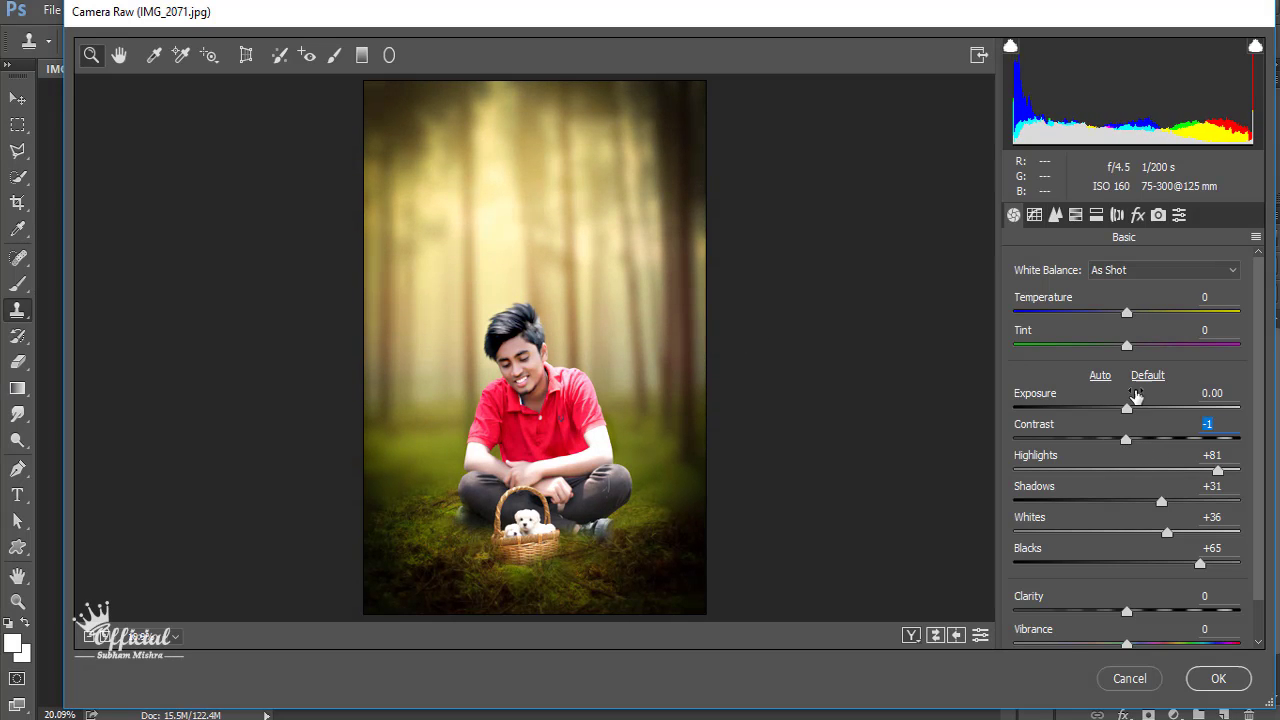
click(1137, 214)
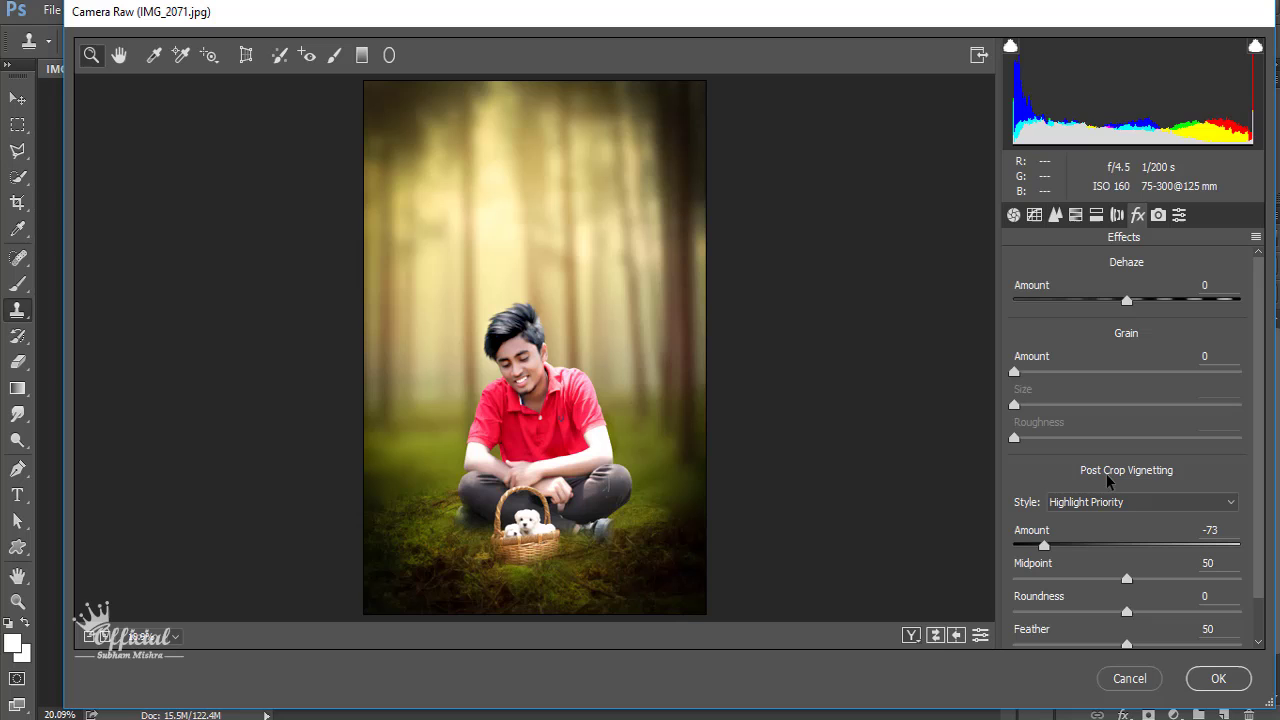
drag(1127, 579, 1114, 580)
click(1137, 580)
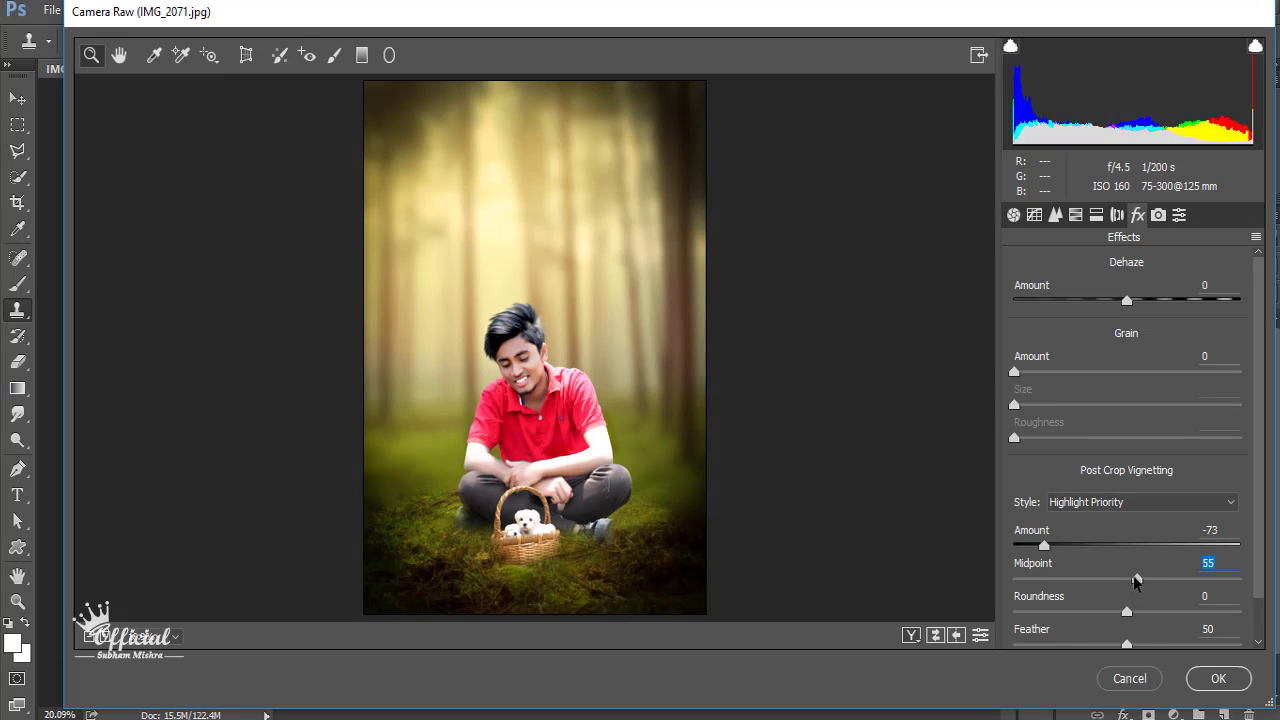
click(1200, 678)
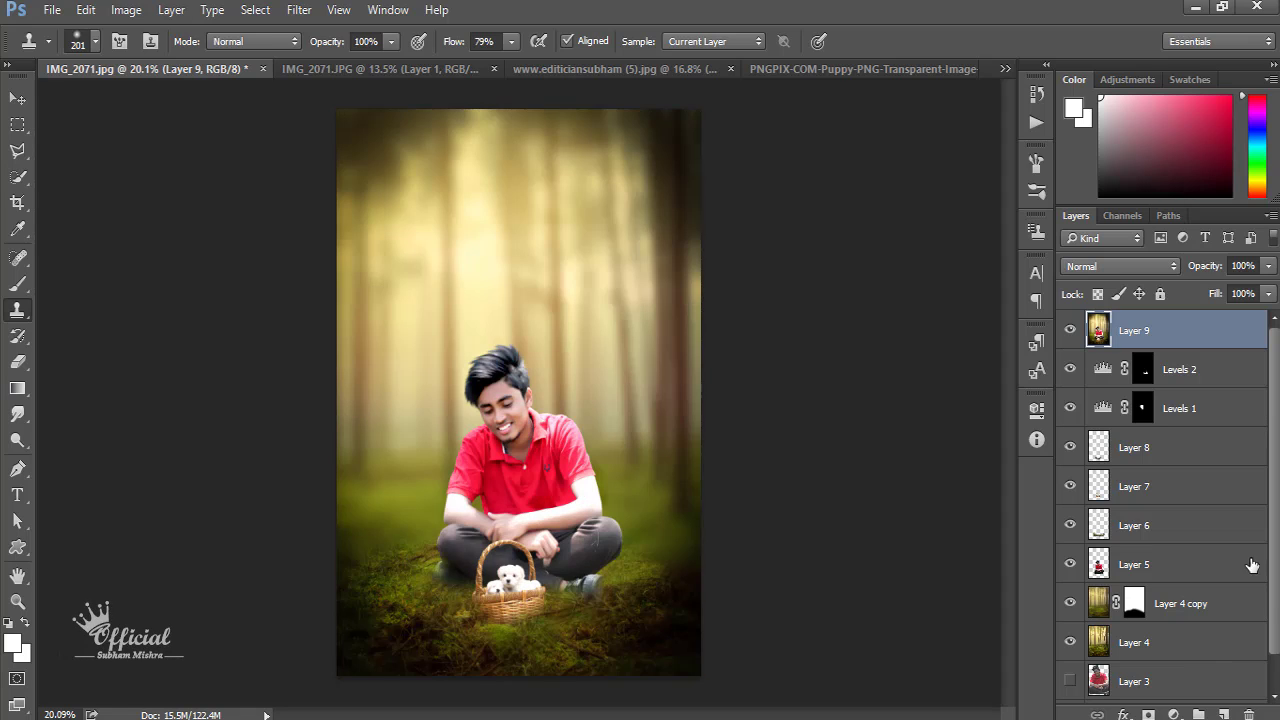
Step: Add a Color Lookup layer set to Fuji ETERNA 250D Kodak 2395 after comparing neighbouring looks
scroll(600, 443, up, 1)
click(1128, 79)
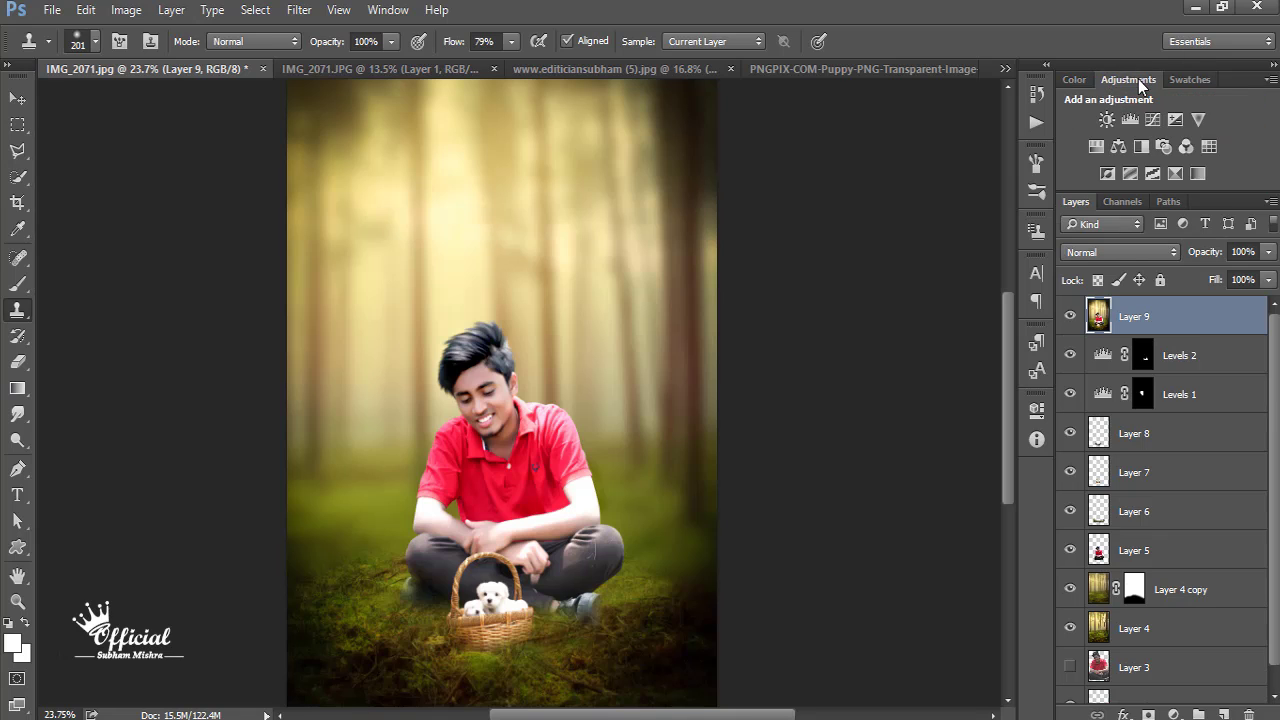
click(1209, 147)
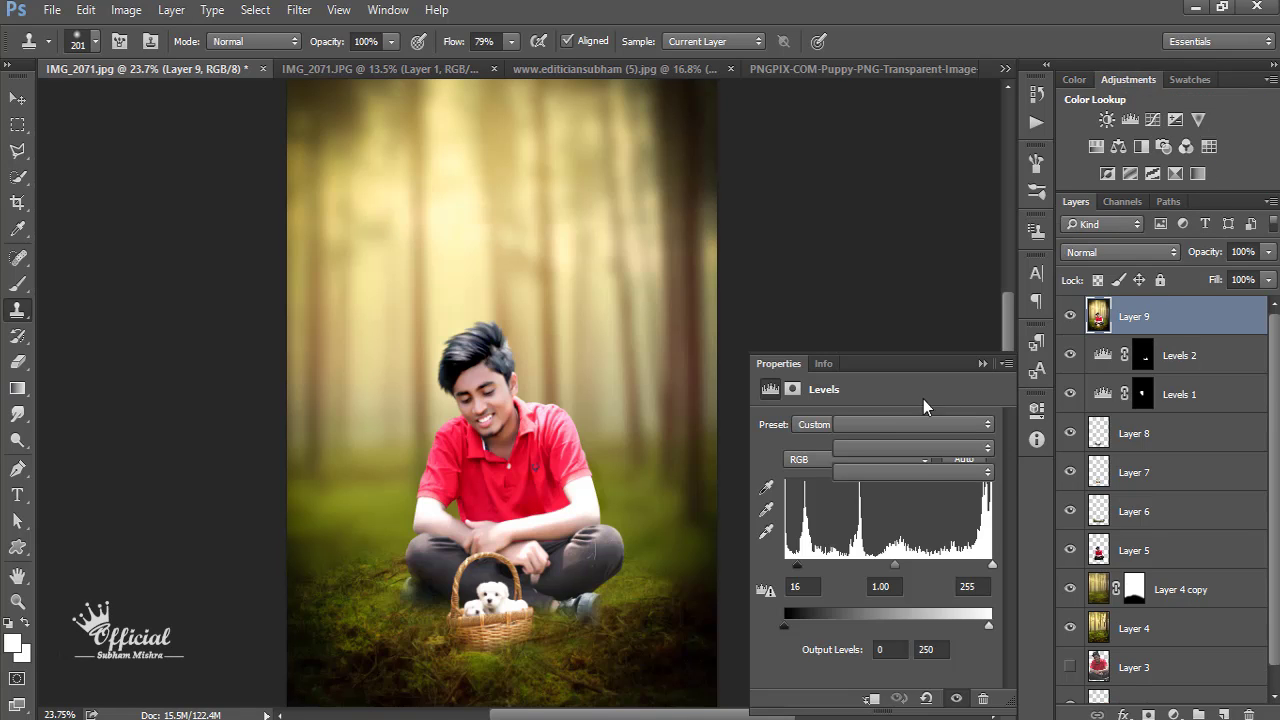
click(915, 423)
click(935, 291)
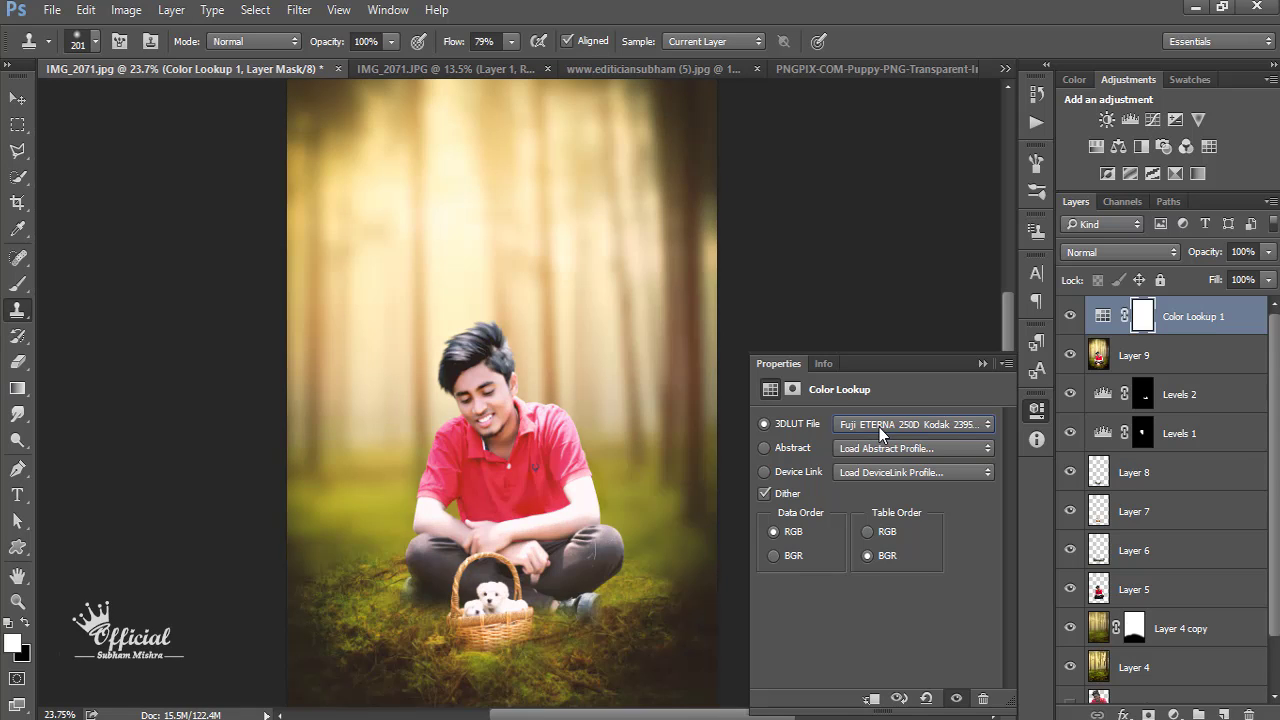
key(Up)
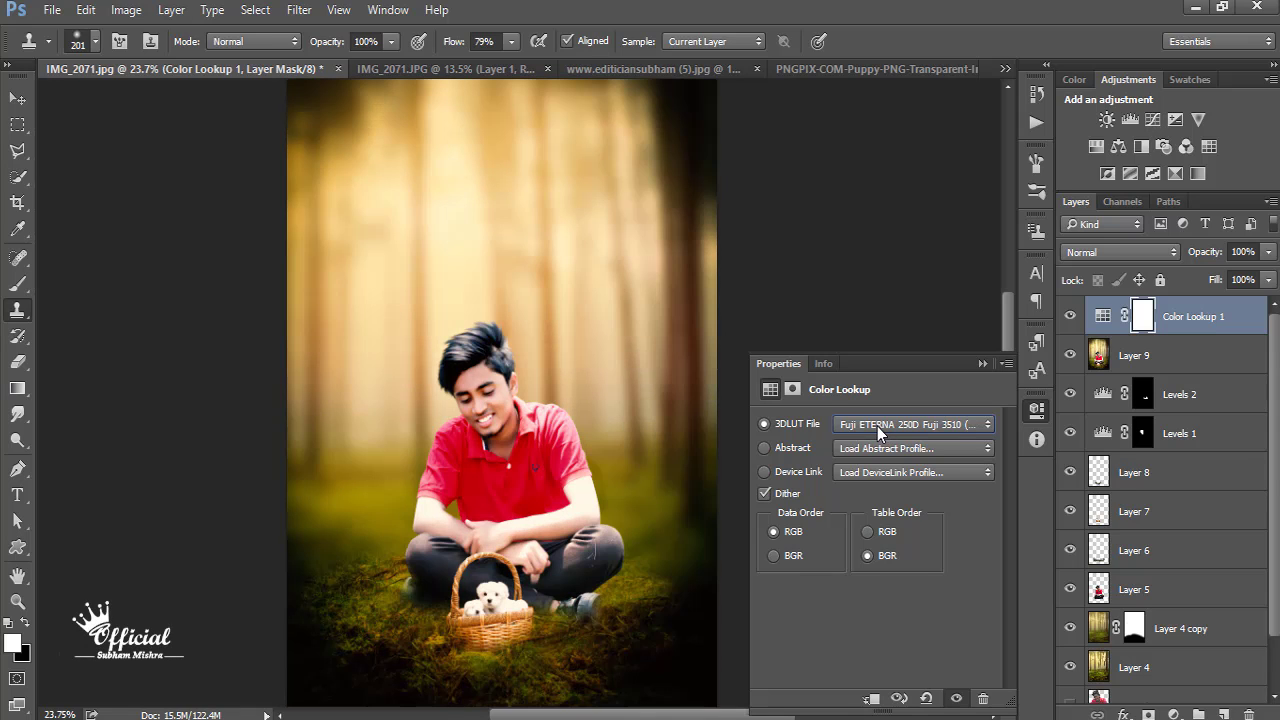
key(Down)
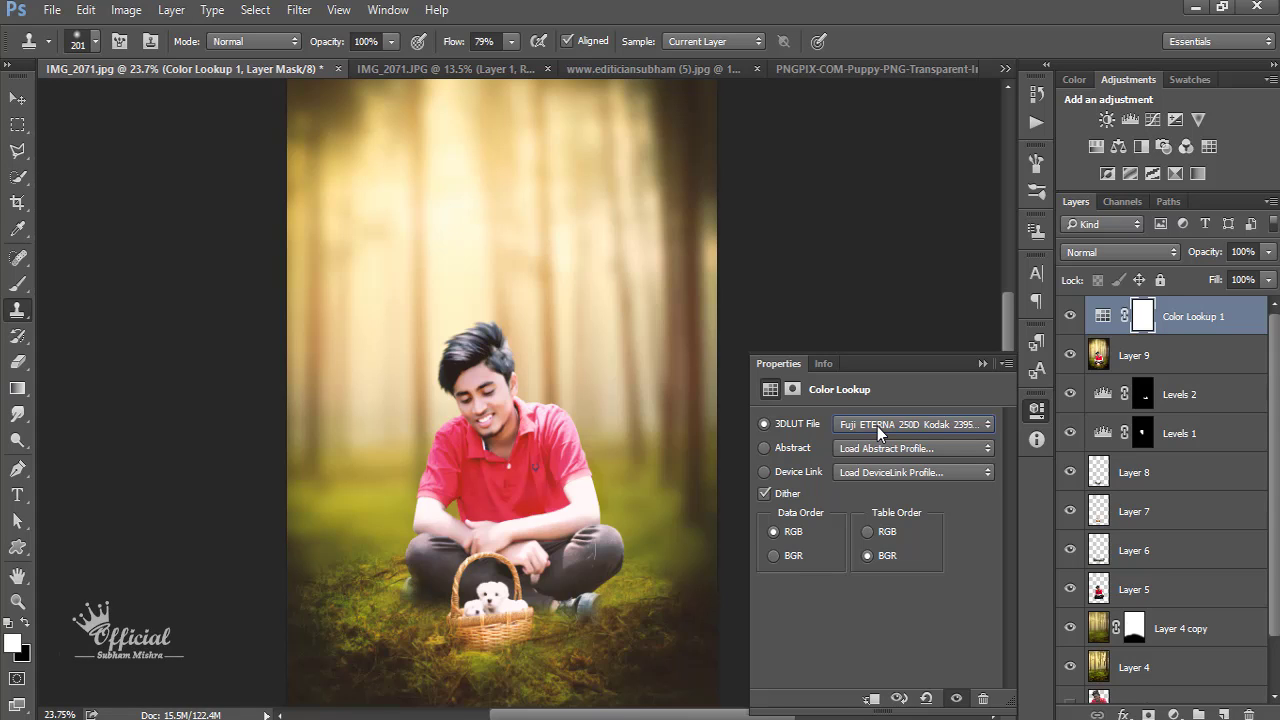
key(Down)
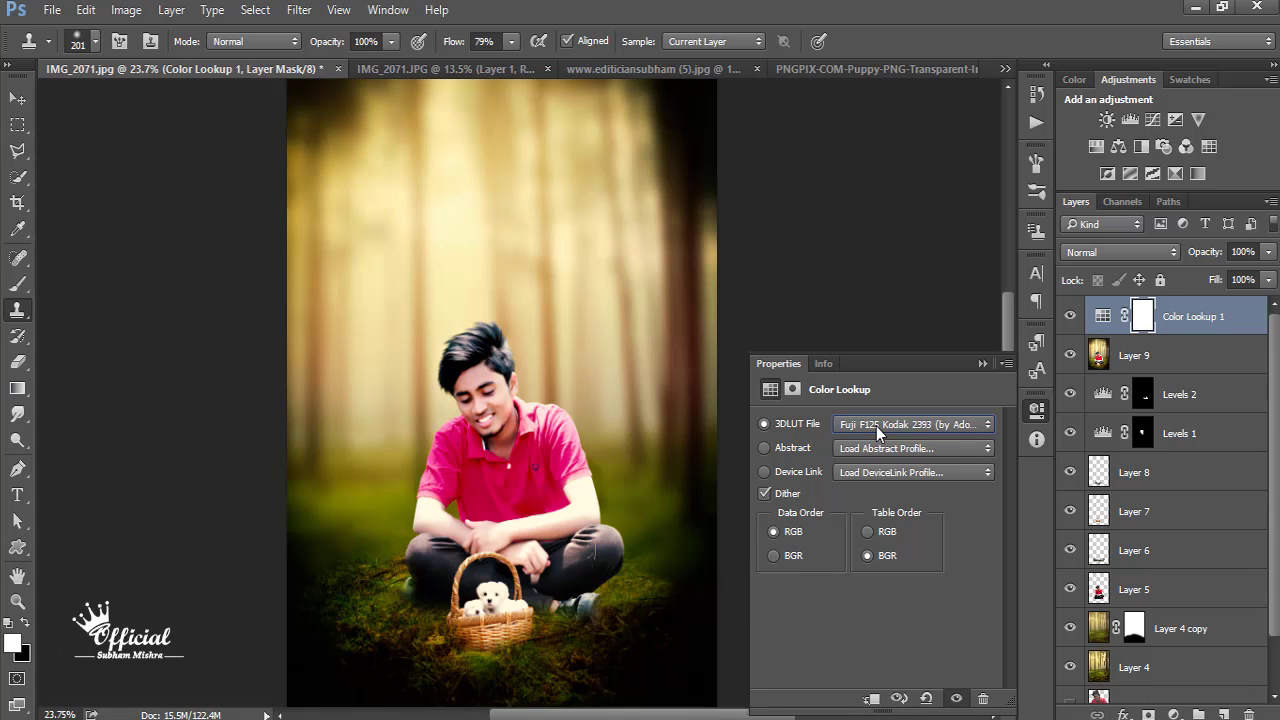
key(Up)
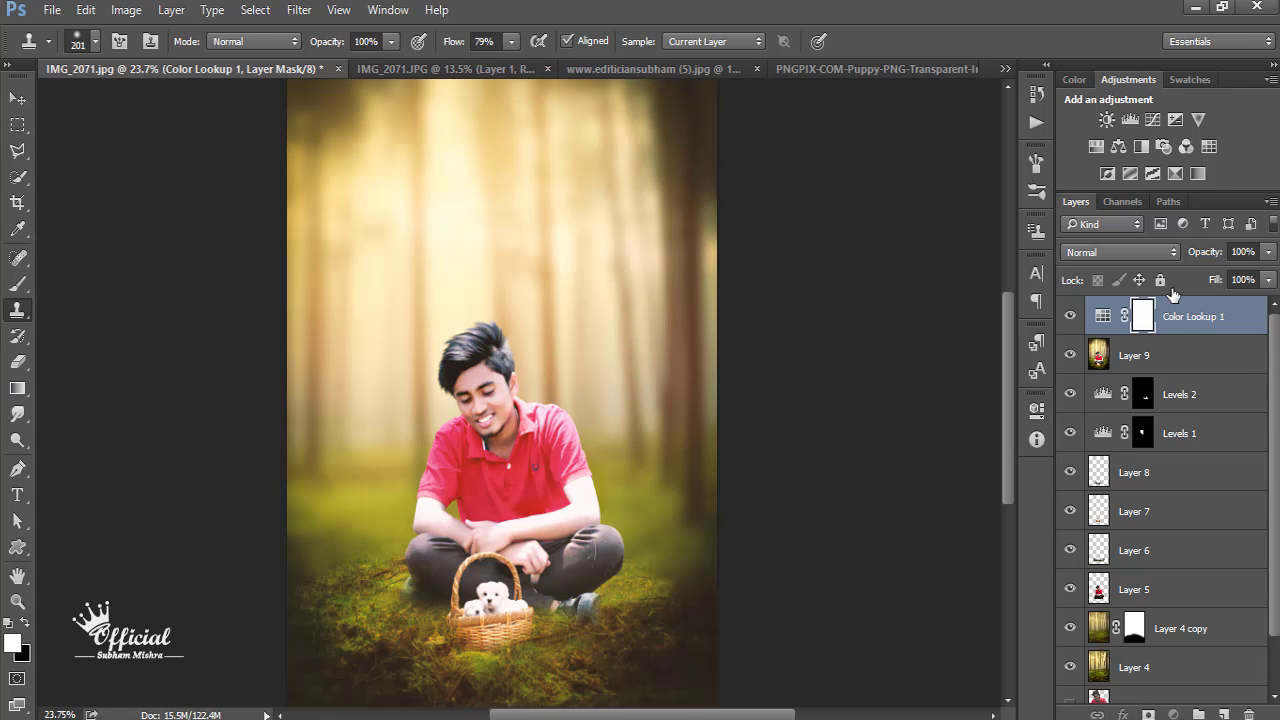
click(1170, 355)
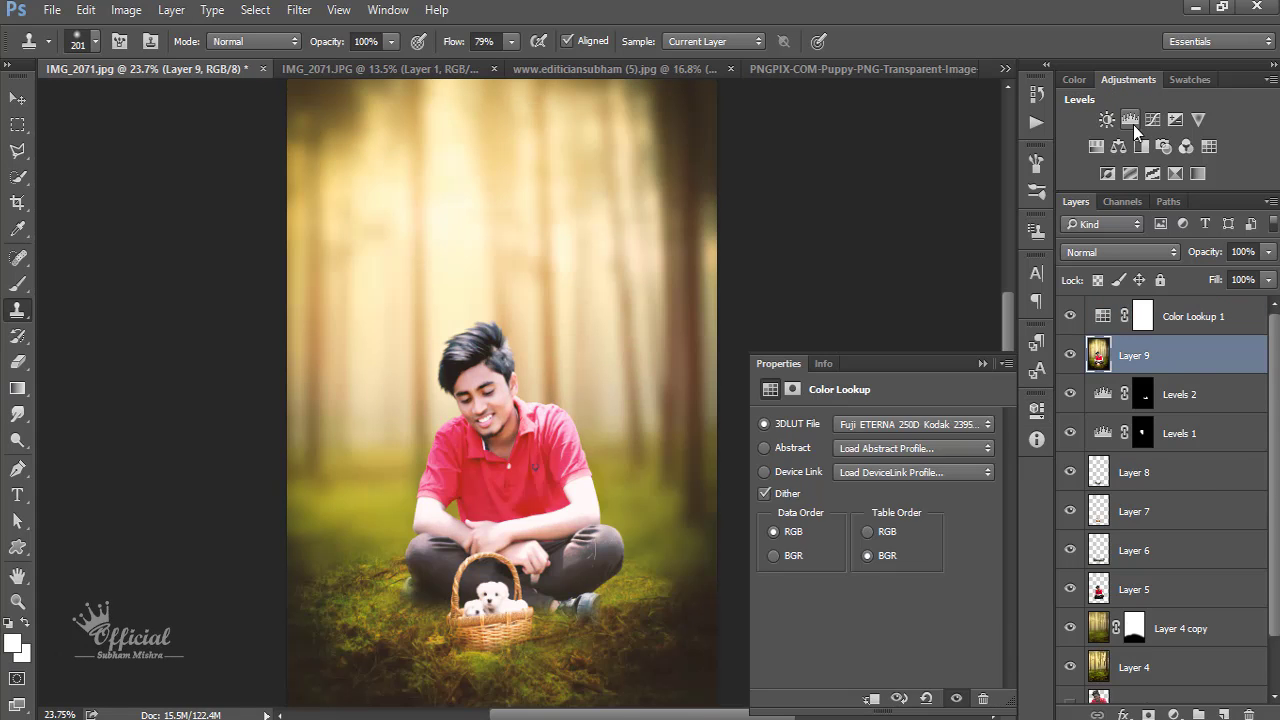
Step: Add a Levels 3 layer above Layer 9 with the black input raised to 15
click(1130, 119)
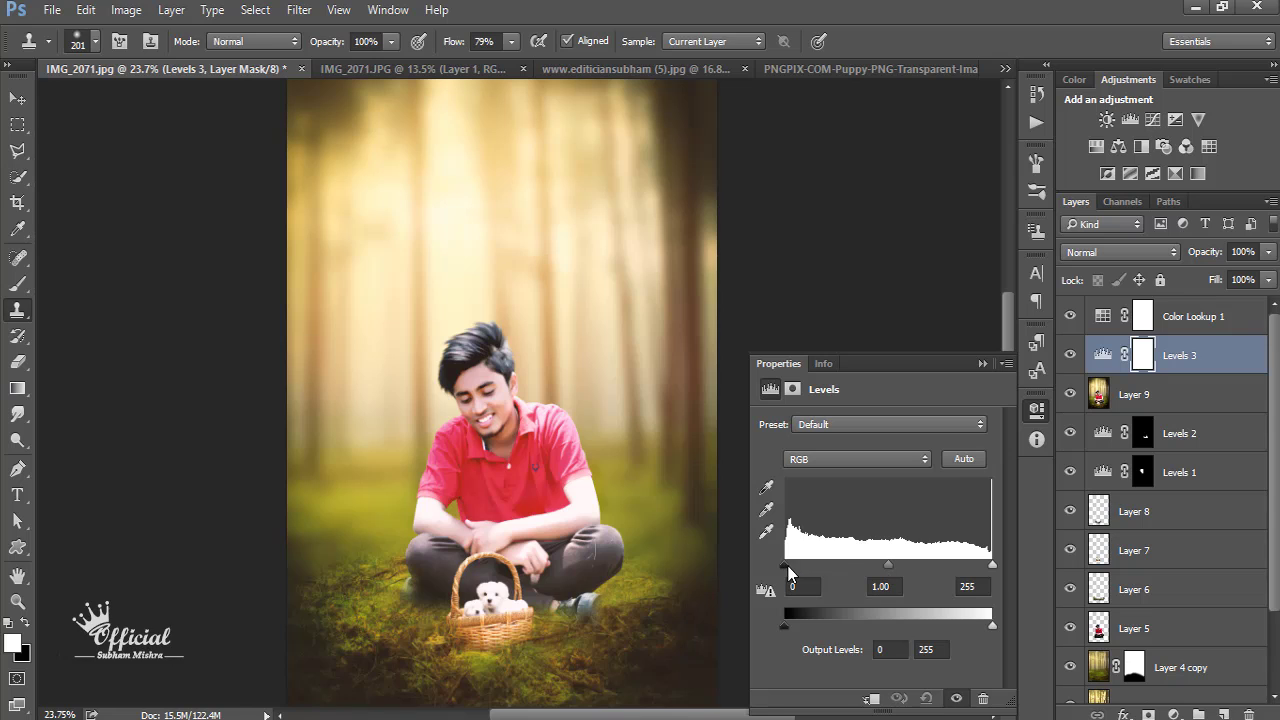
drag(786, 566, 797, 566)
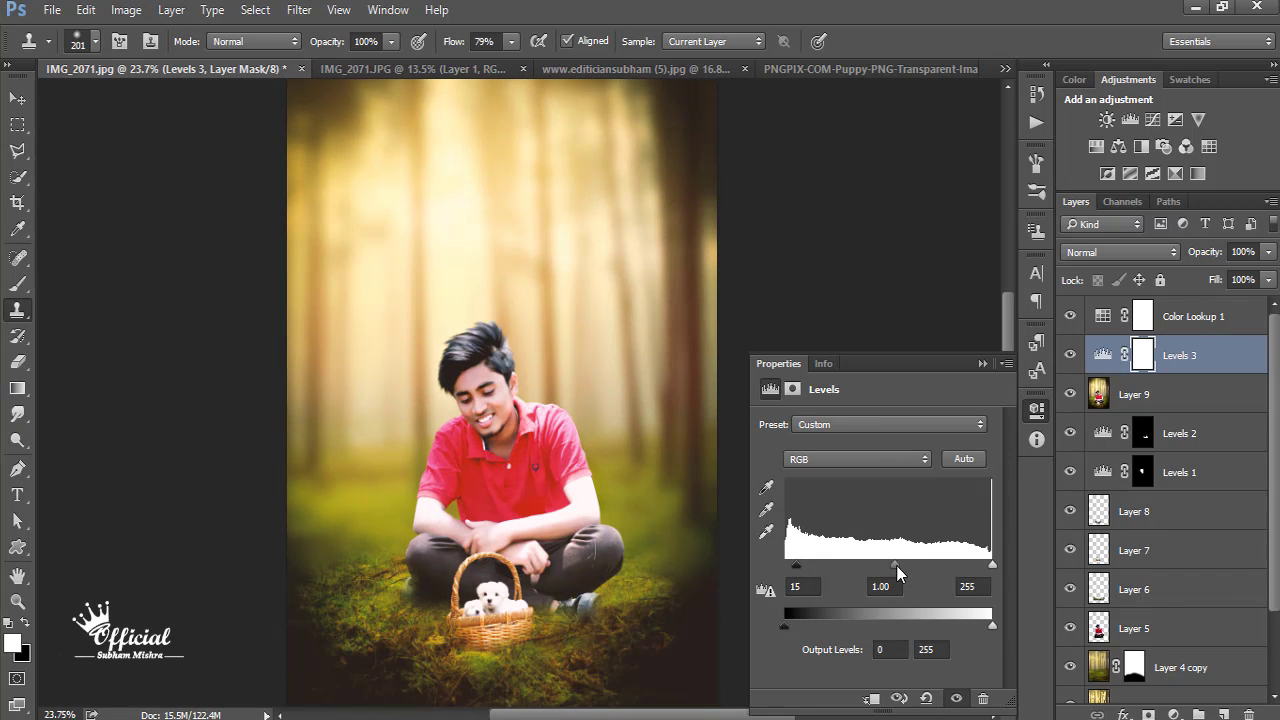
mouse_move(992, 565)
mouse_down()
mouse_move(960, 566)
mouse_move(990, 565)
mouse_up()
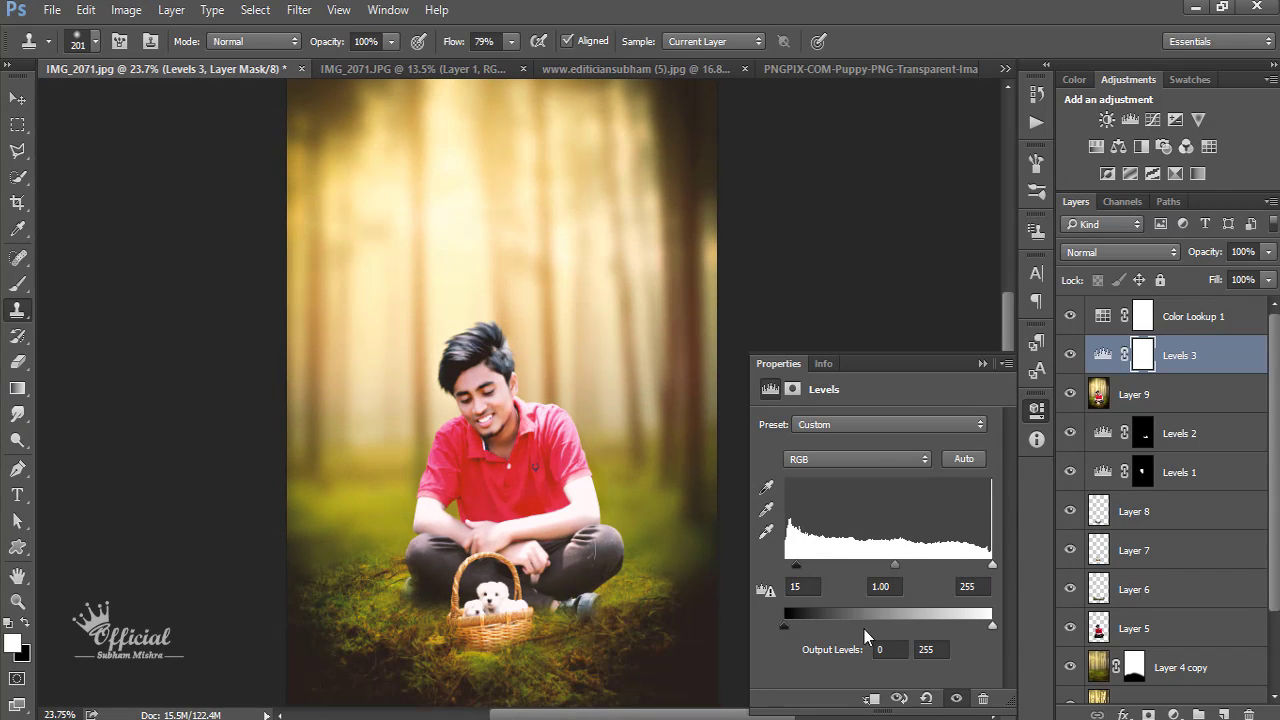
mouse_move(786, 625)
mouse_down()
mouse_move(798, 625)
mouse_move(784, 625)
mouse_up()
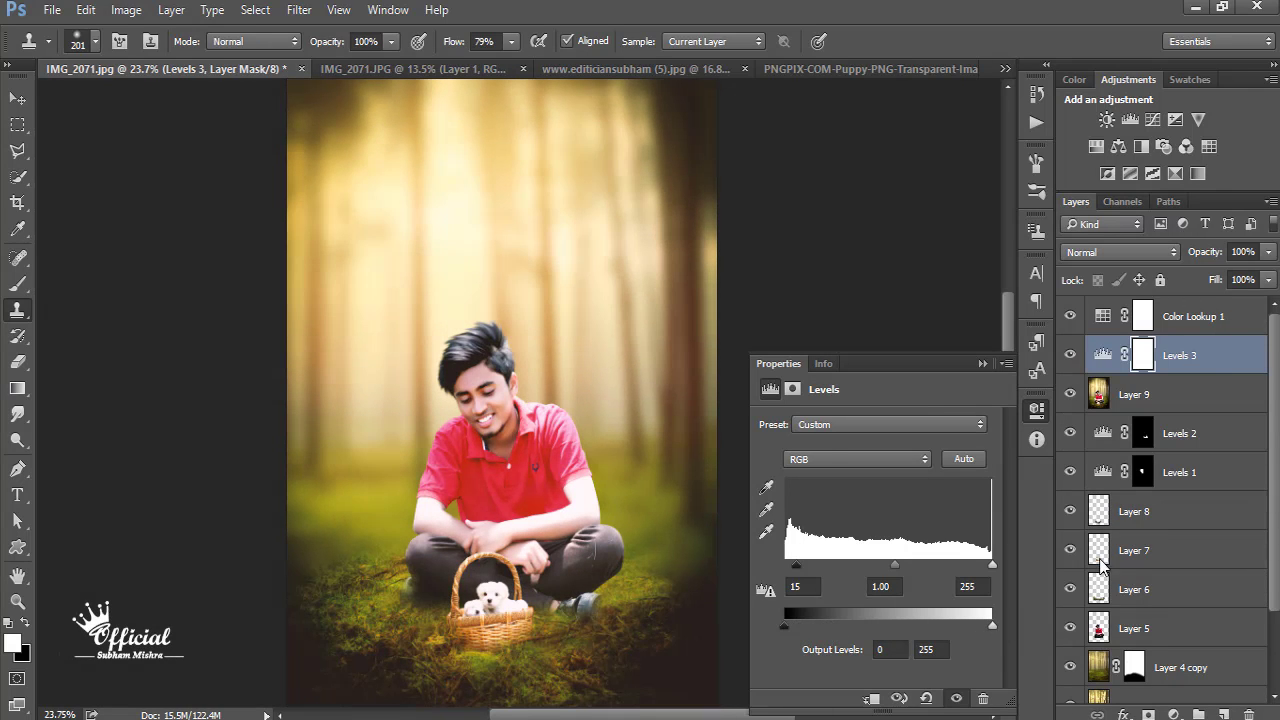
Step: Lower the Color Lookup 1 layer's fill to 37%
click(1212, 318)
drag(1224, 309, 1204, 306)
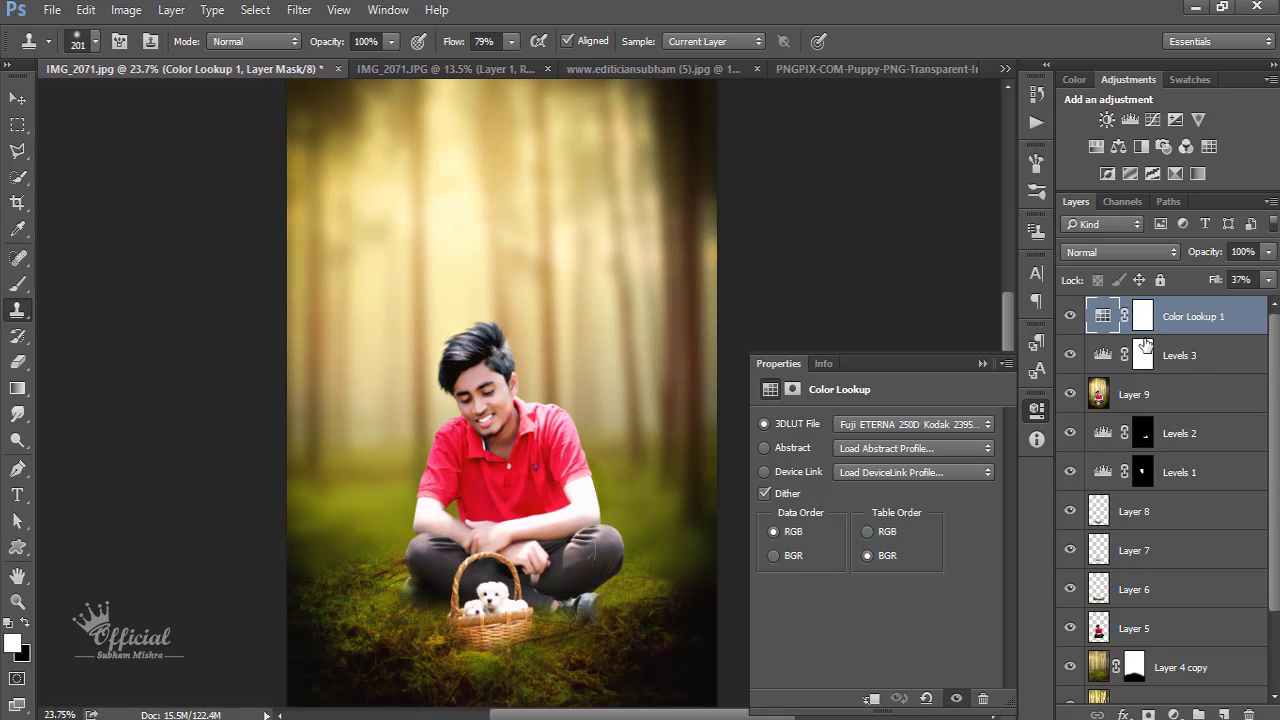
click(1102, 316)
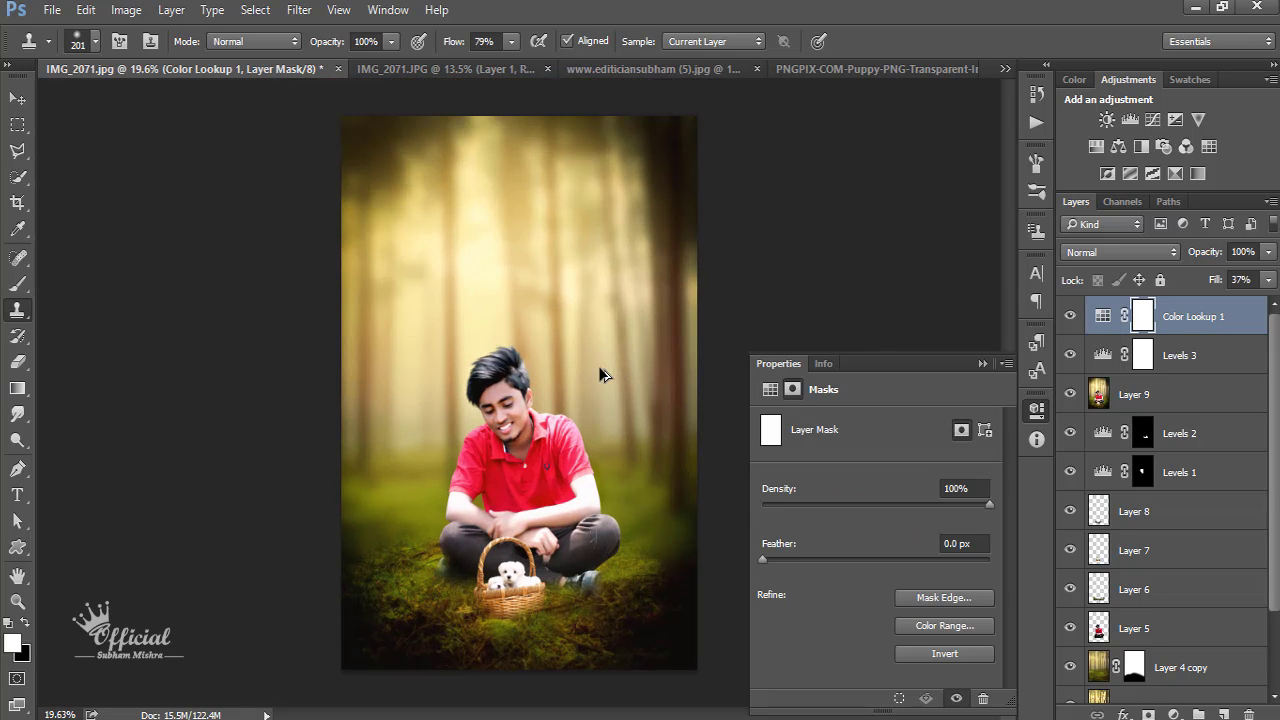
click(982, 364)
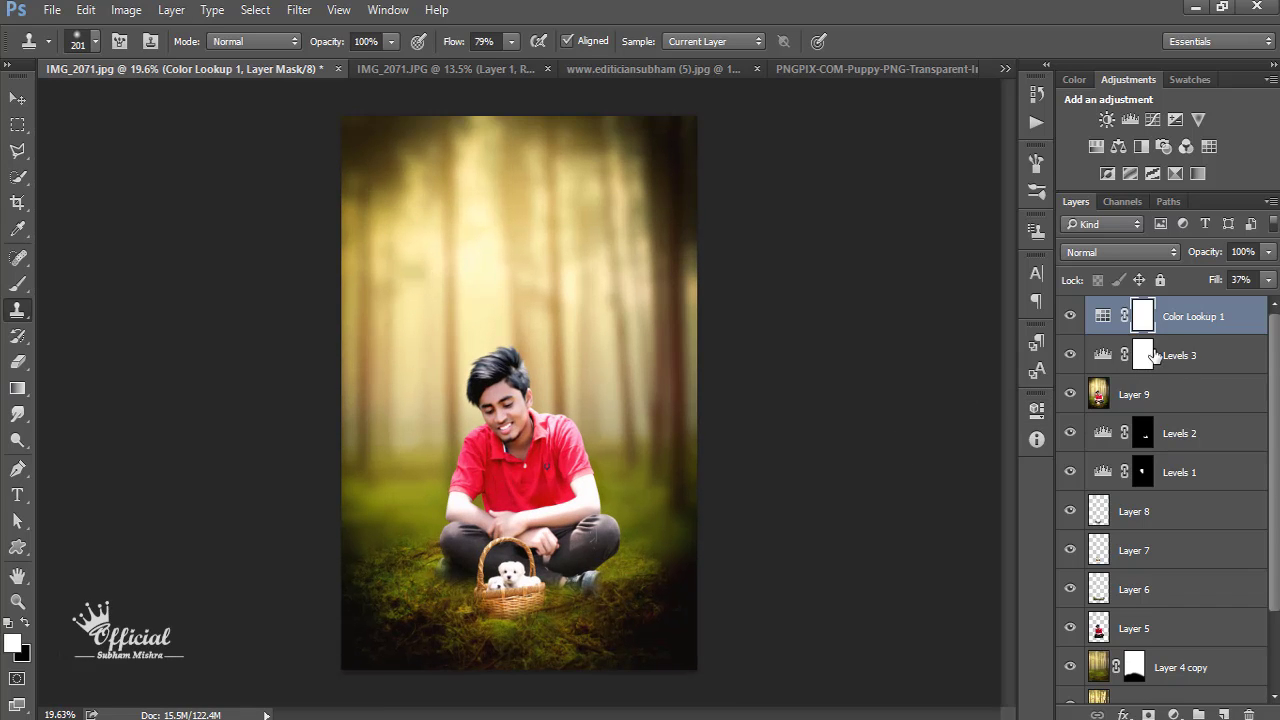
Step: Add a Color Balance layer with midtones Cyan-Red -7 and Magenta-Green +1
click(1119, 146)
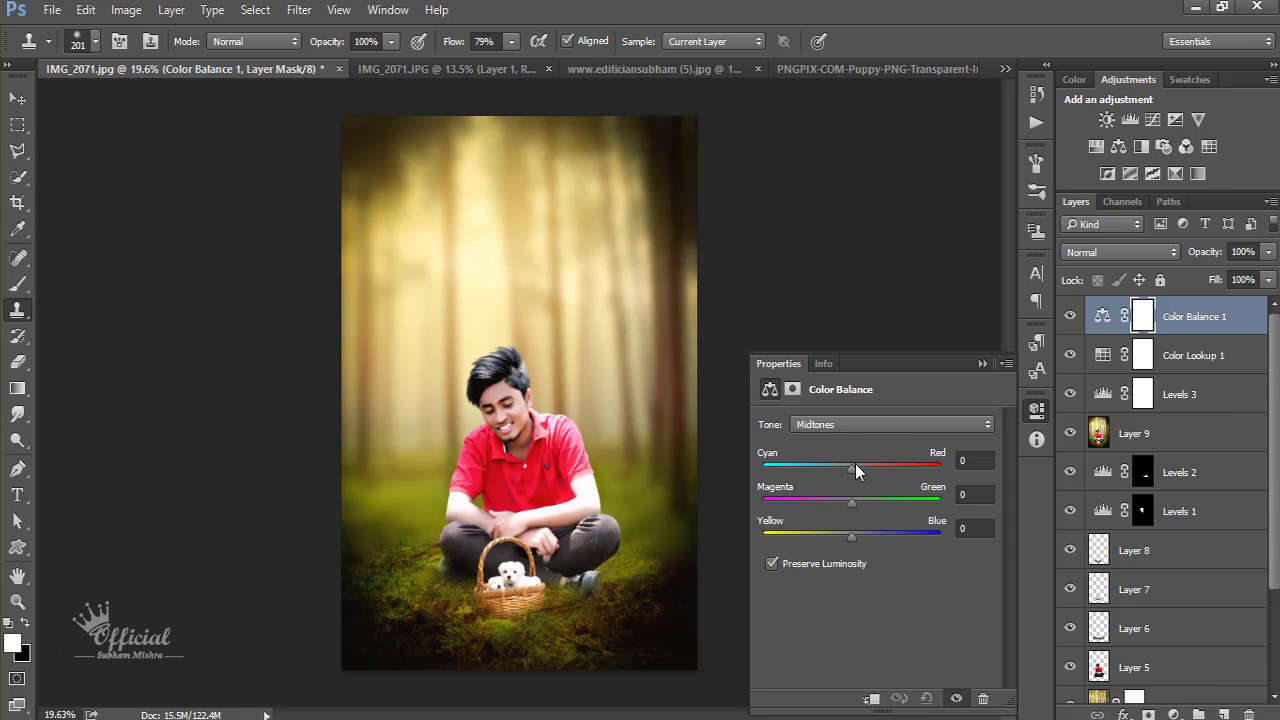
mouse_move(866, 468)
mouse_down()
mouse_move(844, 468)
mouse_move(841, 504)
mouse_up()
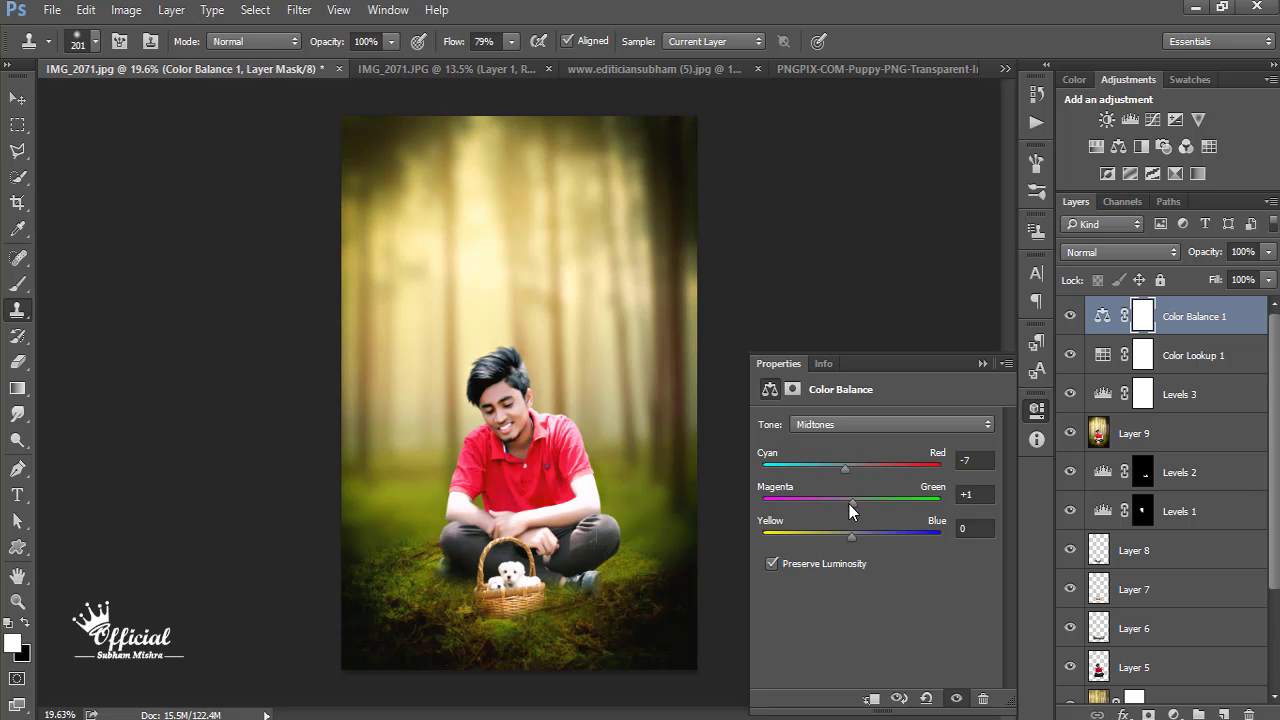
click(981, 364)
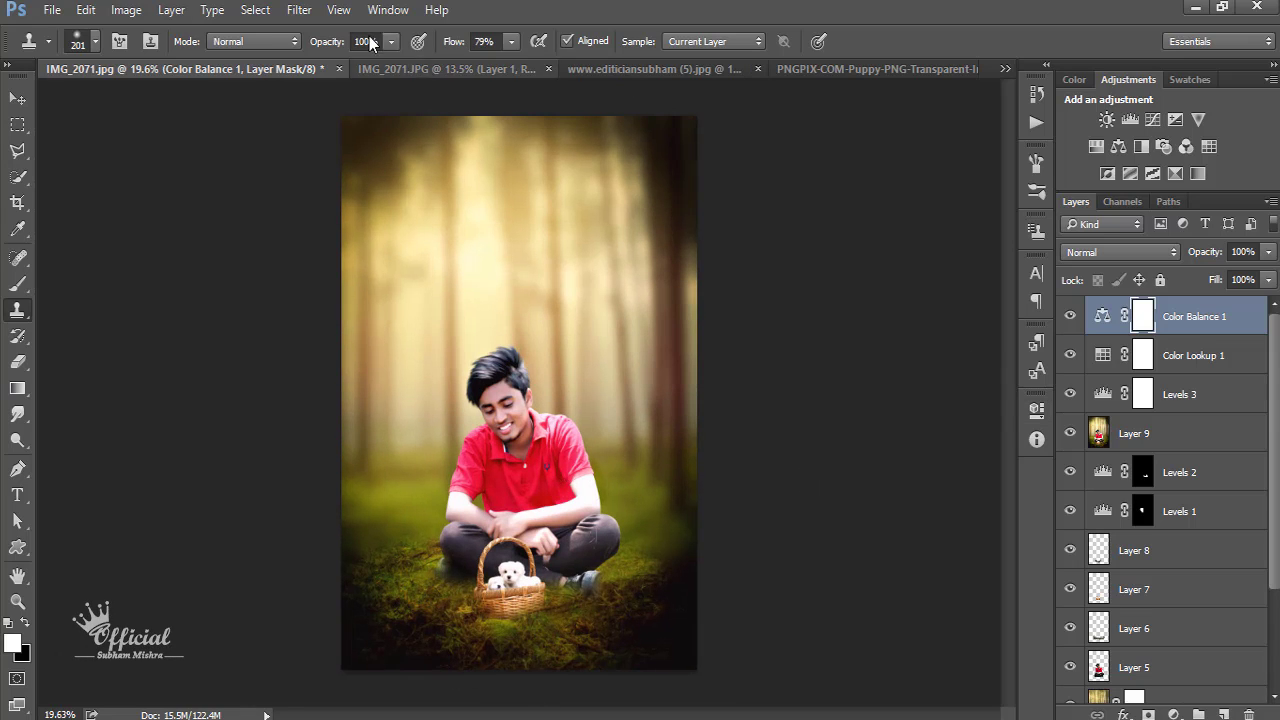
click(52, 9)
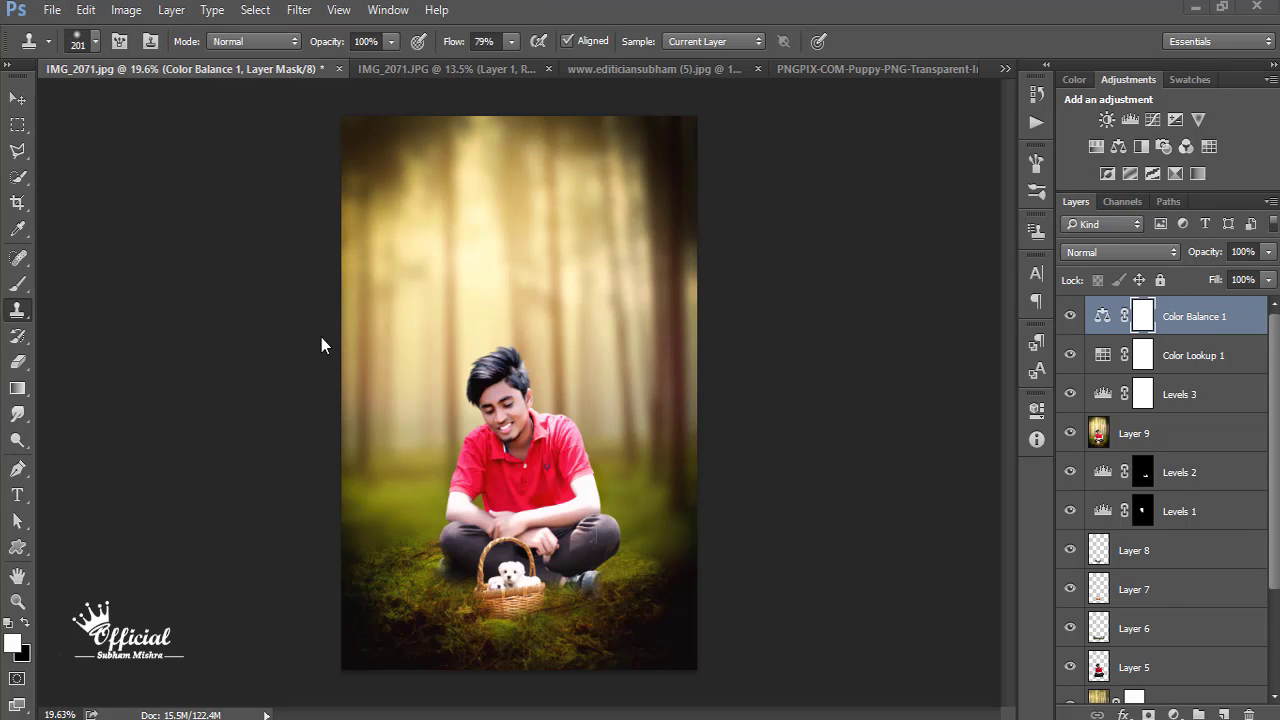
Step: Browse to Local Disk (F:) > EDITING in File Explorer and select rain 2 and rain
key(super+e)
click(100, 441)
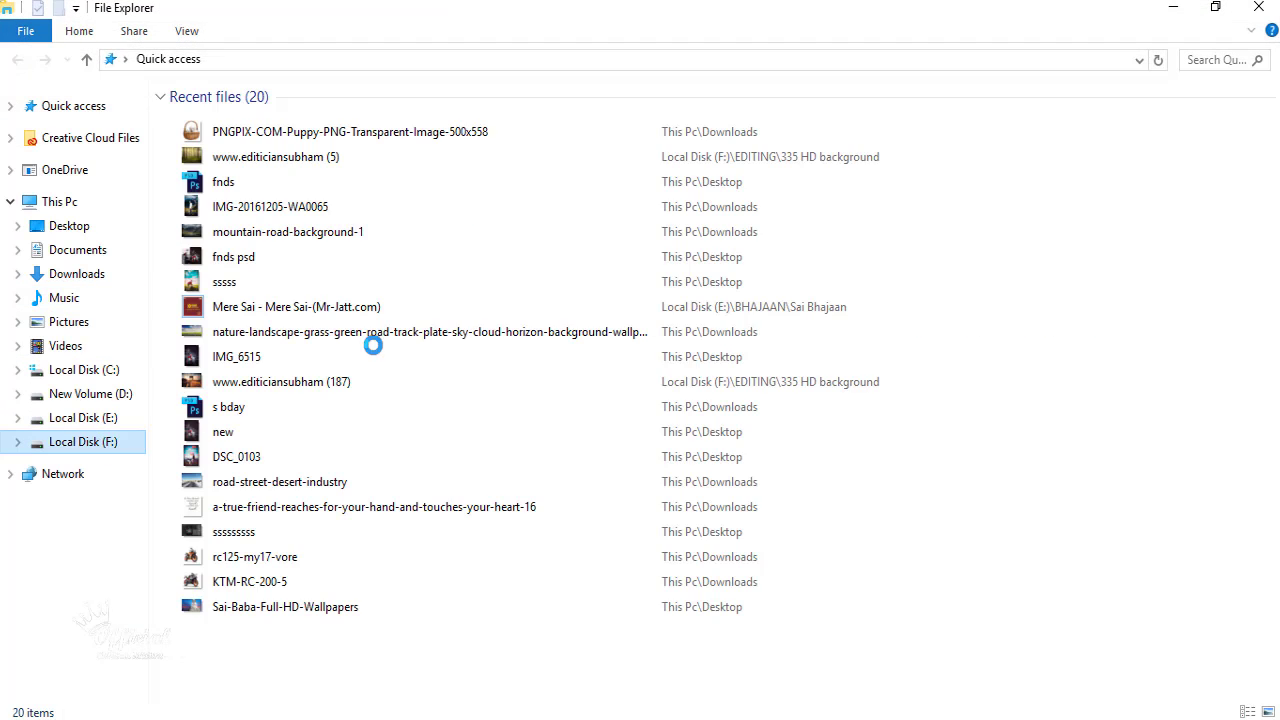
double_click(514, 150)
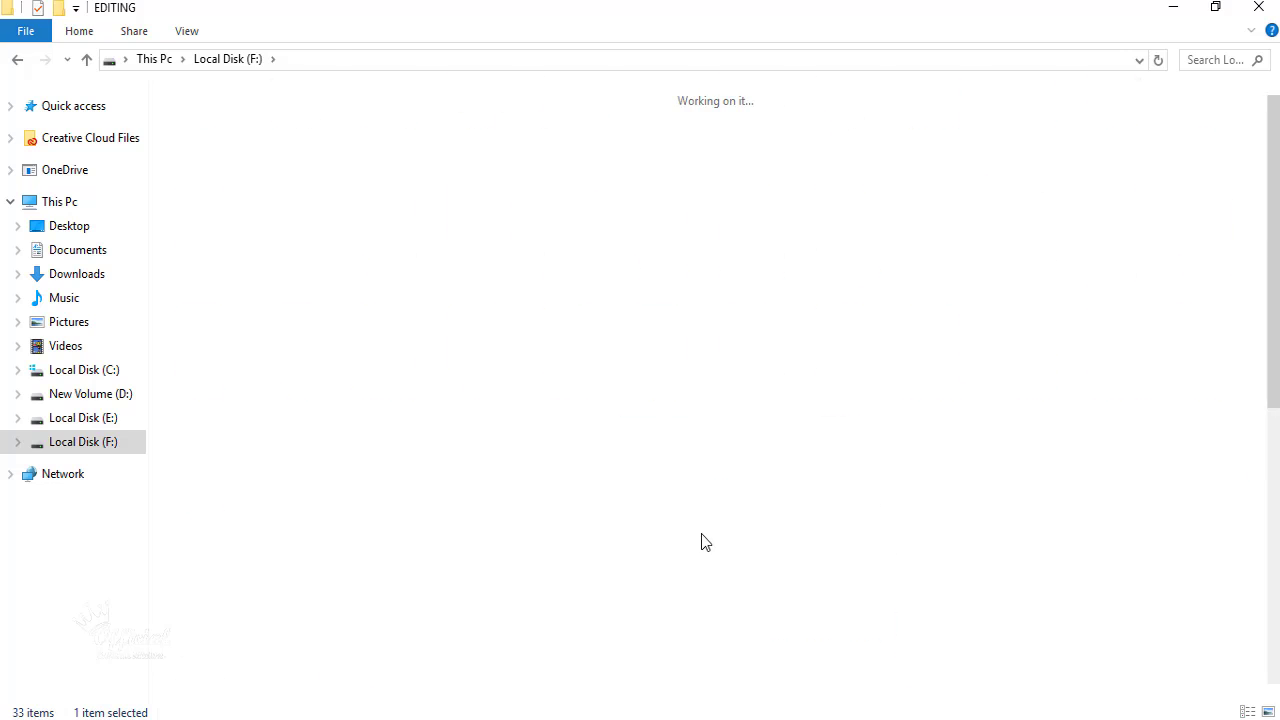
scroll(700, 543, down, 10)
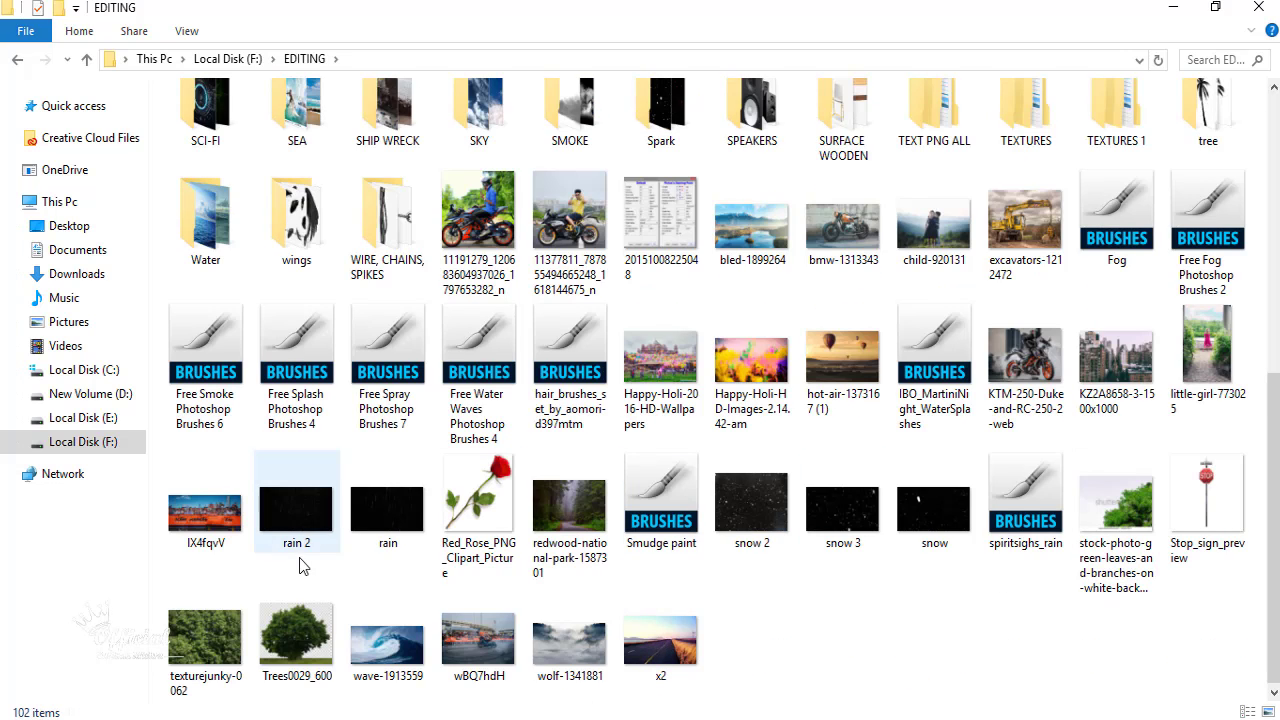
click(298, 515)
ctrl+click(391, 556)
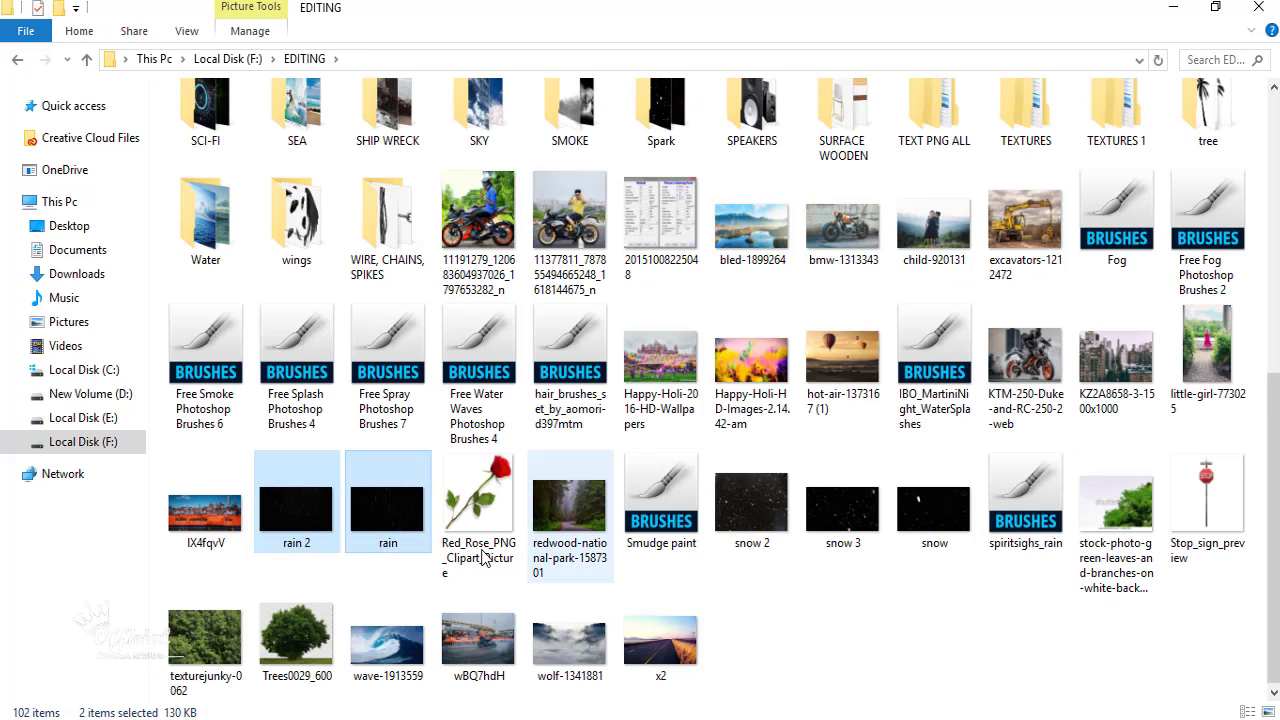
Step: Place both rain images into the composite and delete the extra rain layer, keeping rain 2
mouse_move(391, 540)
mouse_down()
mouse_move(573, 700)
mouse_move(670, 532)
mouse_up()
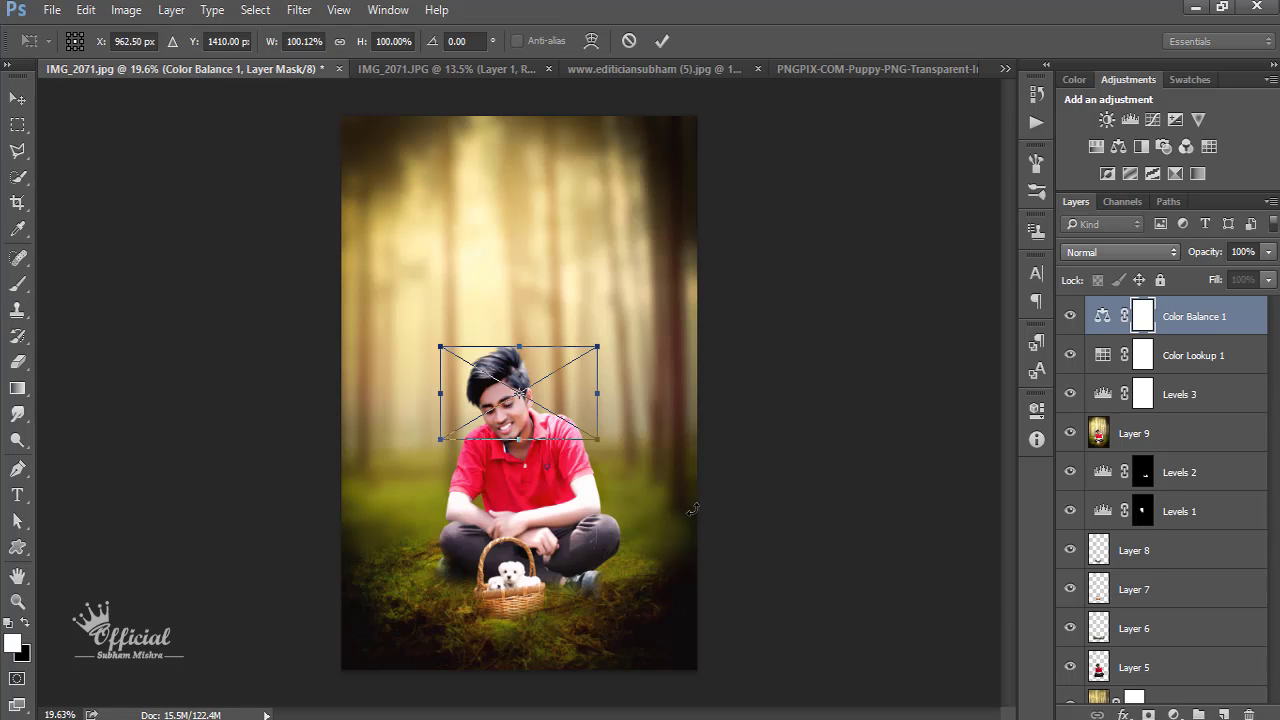
scroll(556, 388, up, 2)
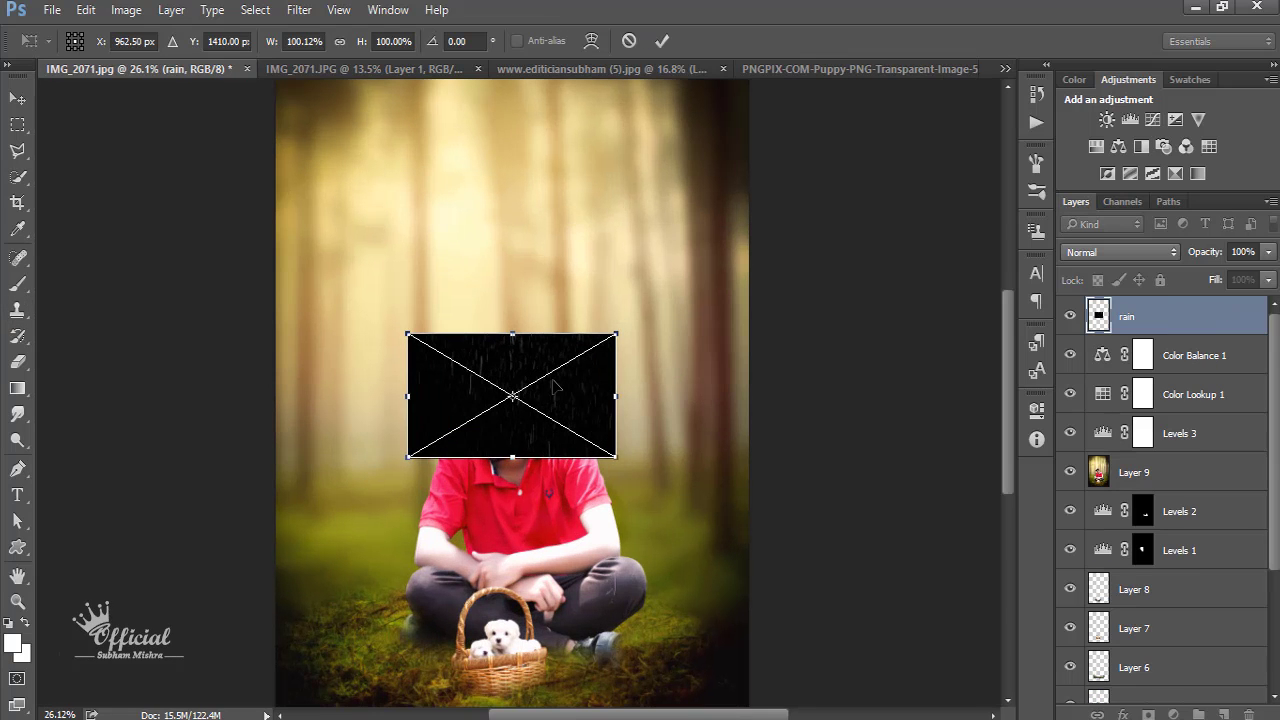
key(Return)
key(Return)
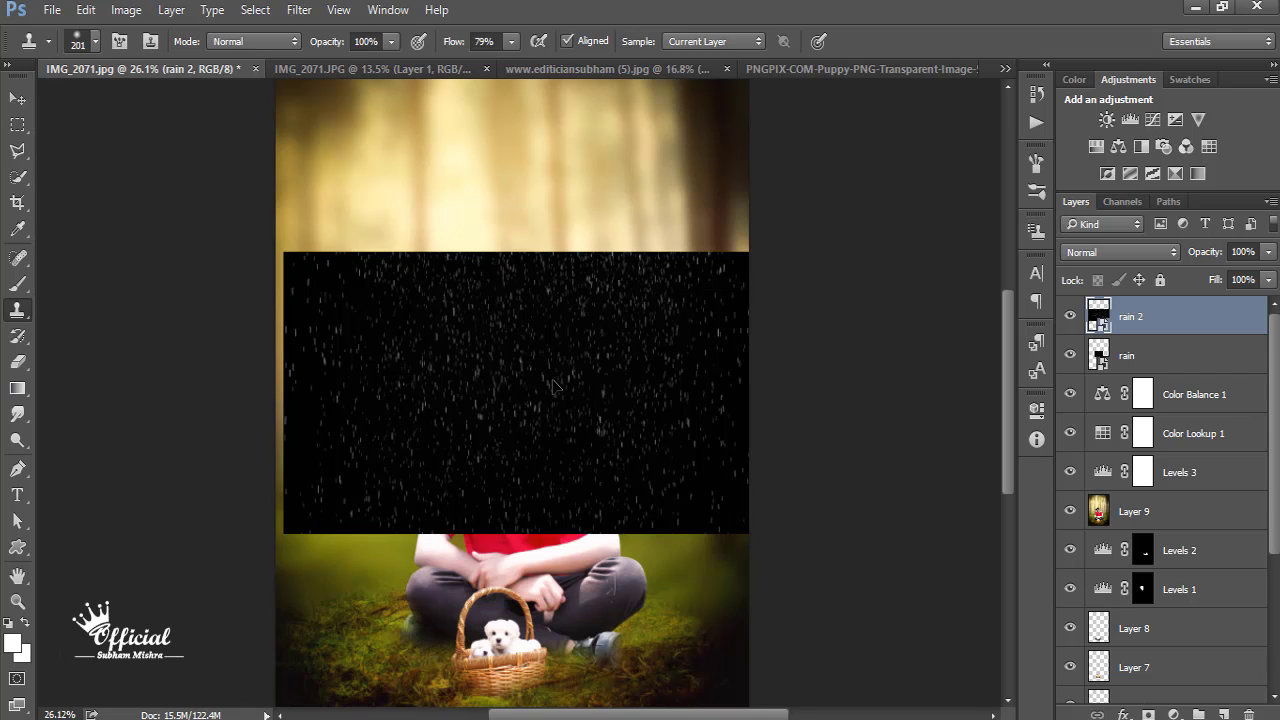
scroll(556, 388, up, 1)
scroll(551, 380, up, 1)
scroll(620, 477, up, 1)
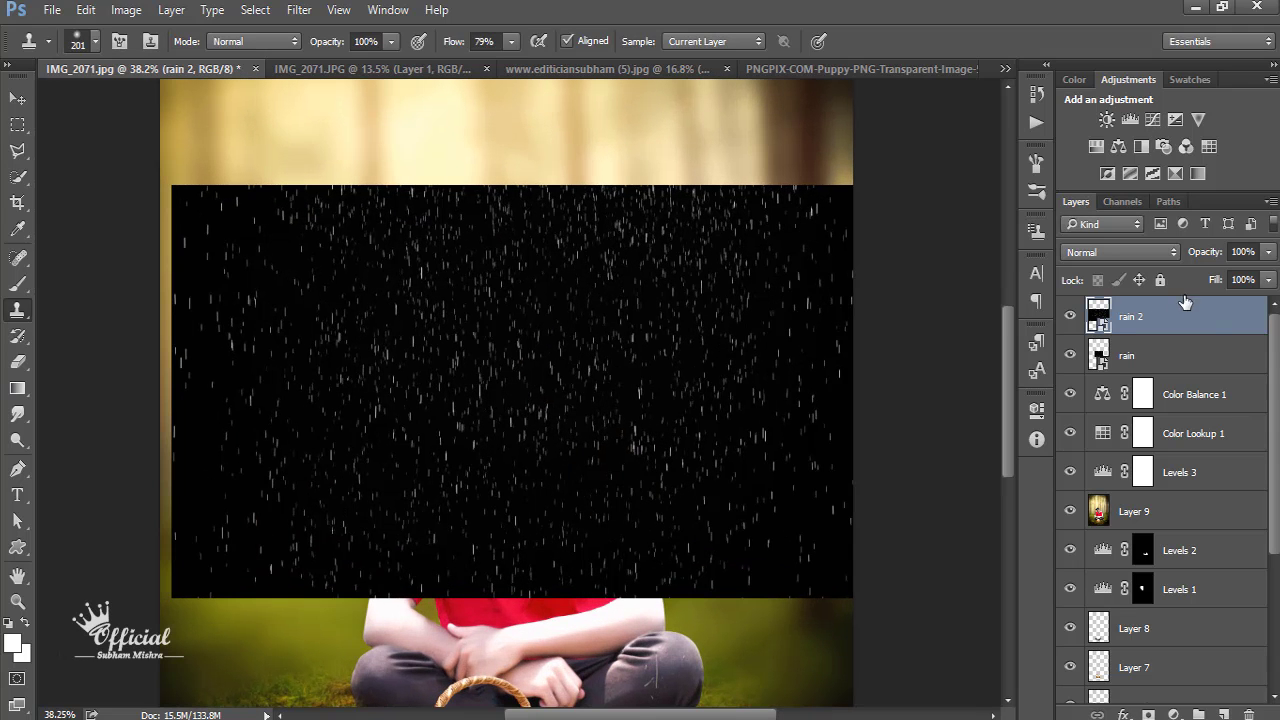
click(1071, 318)
click(1071, 318)
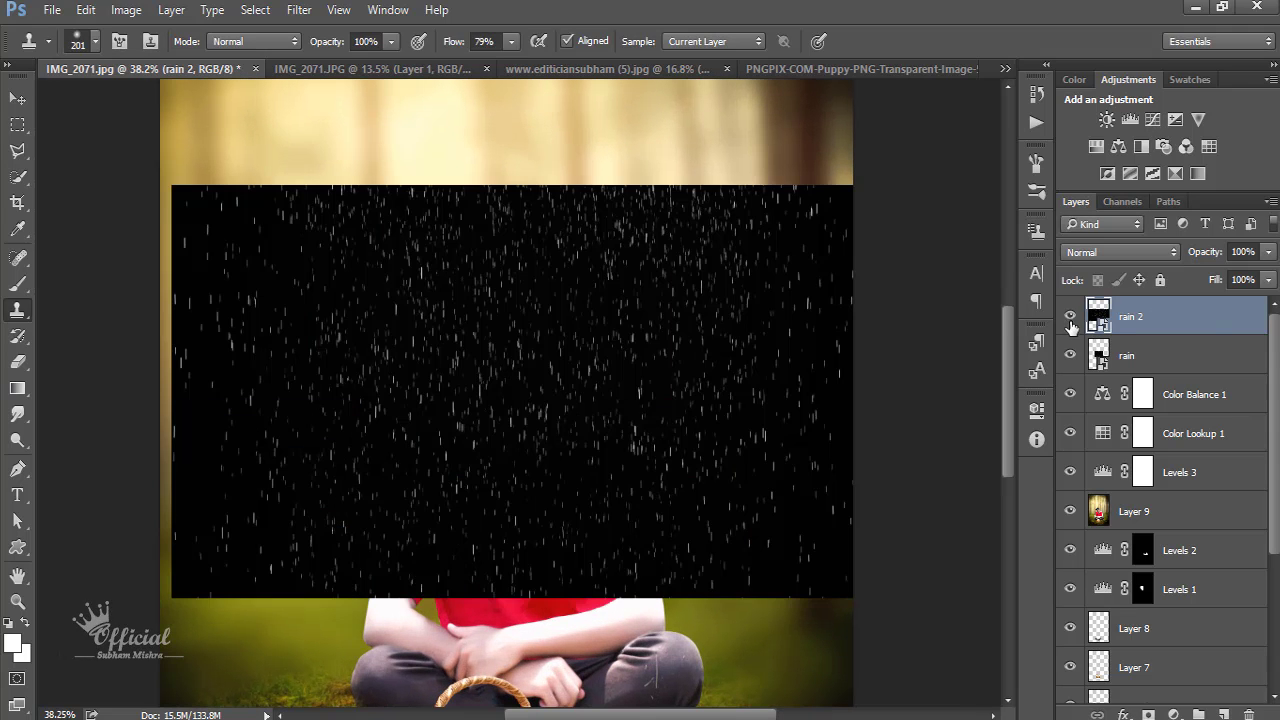
drag(1110, 355, 1248, 714)
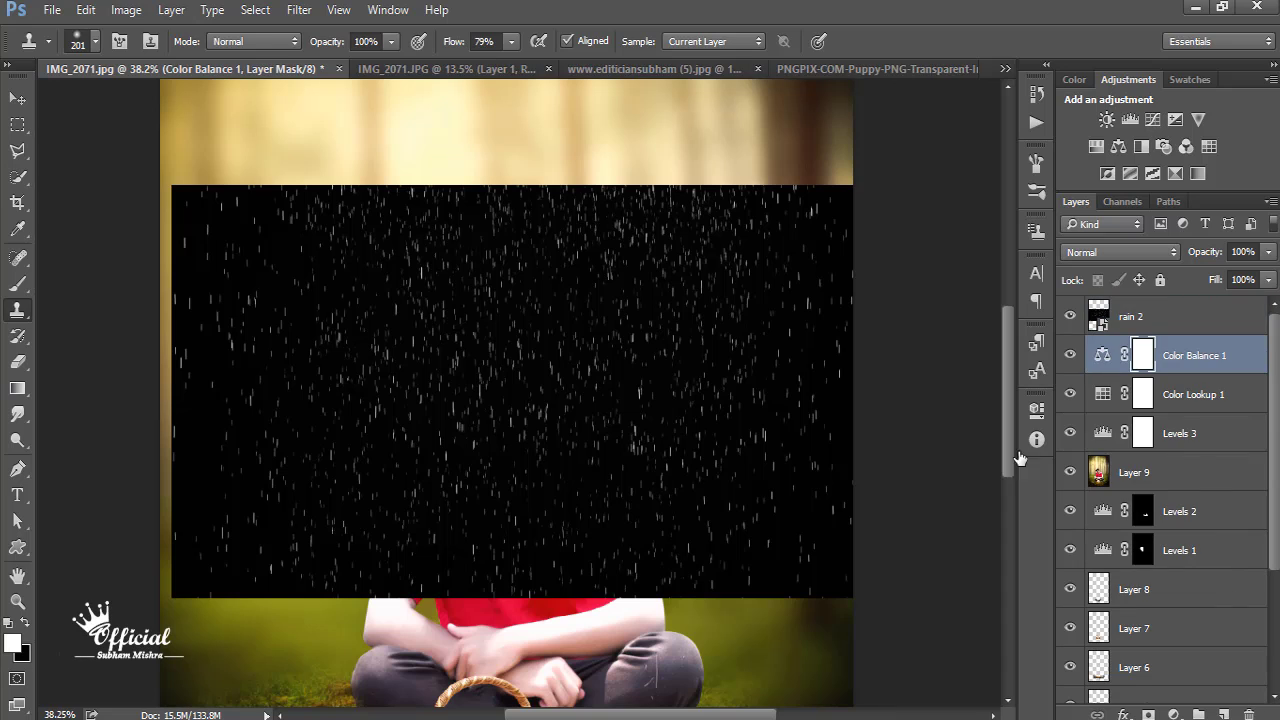
click(1130, 316)
Step: Set rain 2 to Screen blend mode and stretch it over the whole canvas
click(1098, 252)
click(1103, 397)
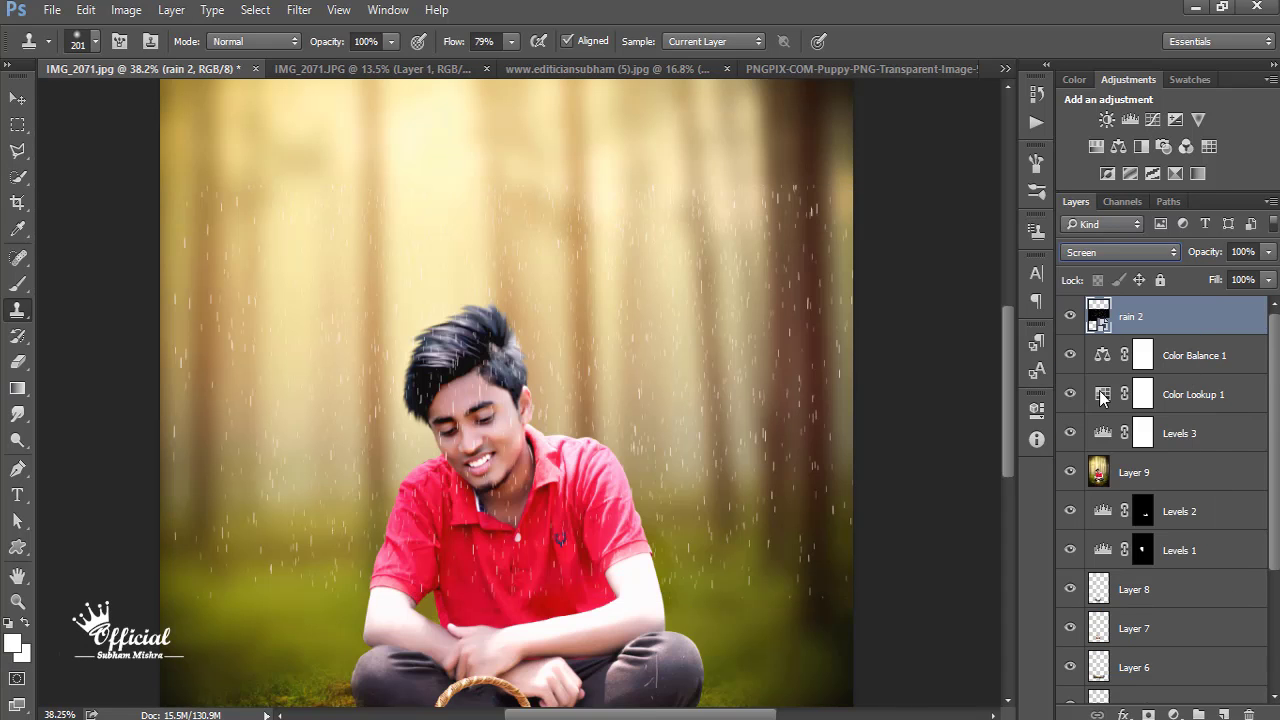
click(17, 97)
scroll(470, 404, down, 3)
scroll(488, 398, down, 2)
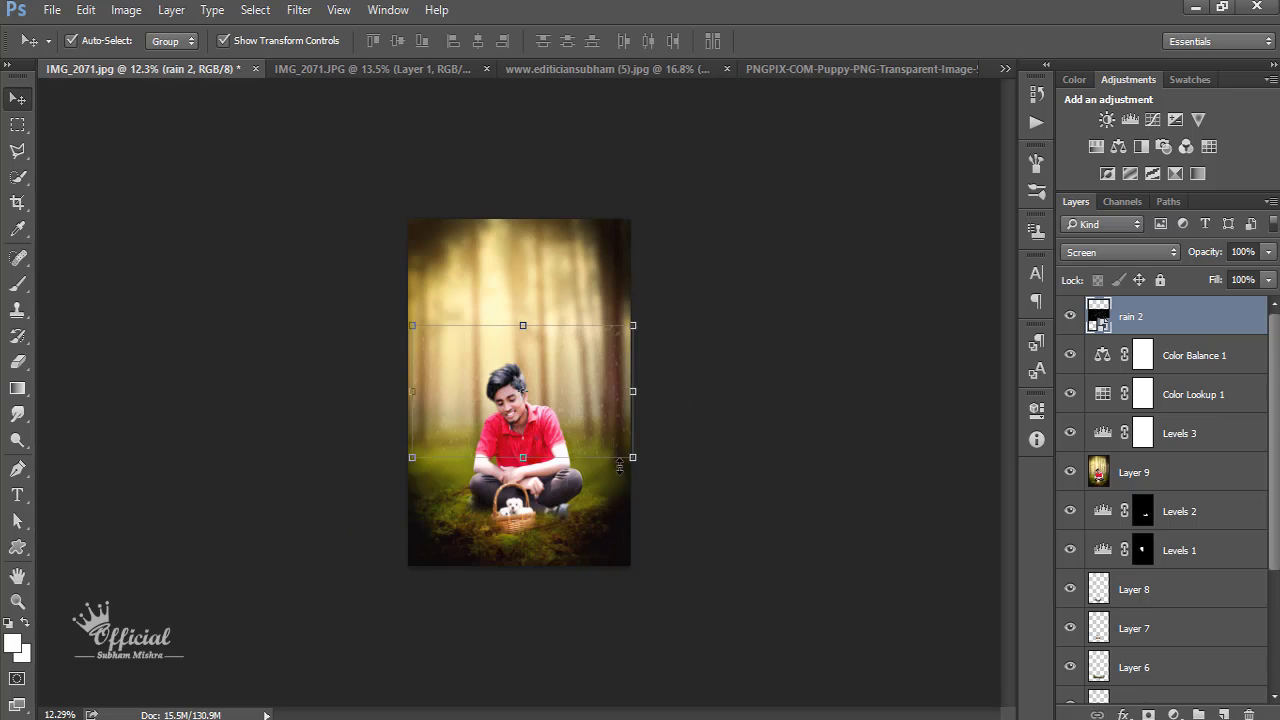
mouse_move(628, 458)
mouse_down()
mouse_move(822, 620)
mouse_move(661, 492)
mouse_up()
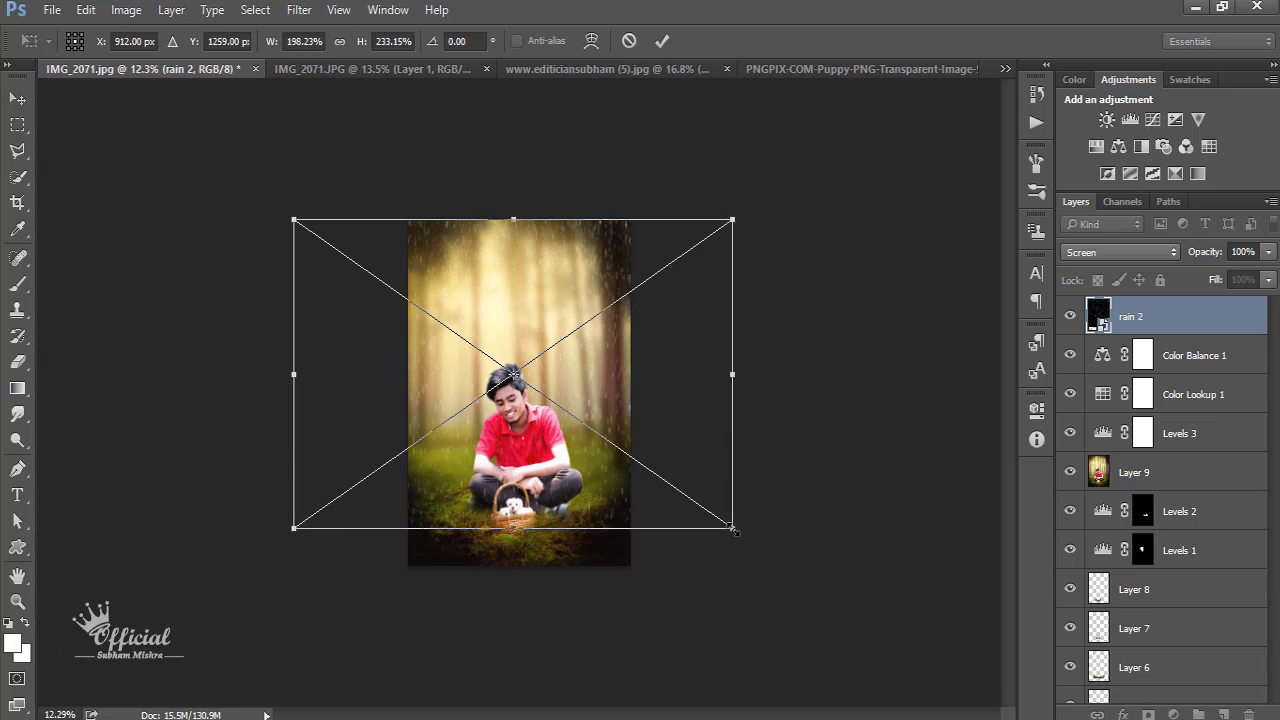
mouse_move(734, 560)
mouse_down()
mouse_move(865, 563)
mouse_move(909, 586)
mouse_up()
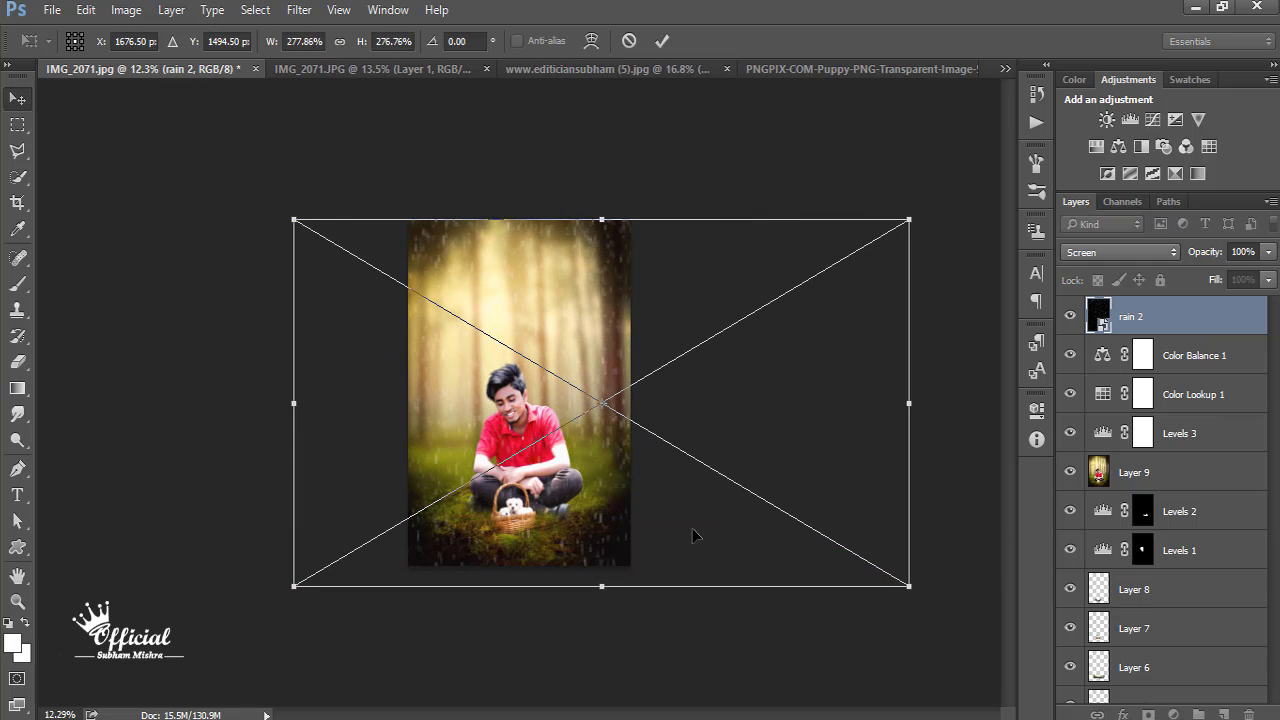
key(Return)
Step: Lower the rain 2 layer's fill to 46%
scroll(557, 416, up, 1)
scroll(557, 416, up, 1)
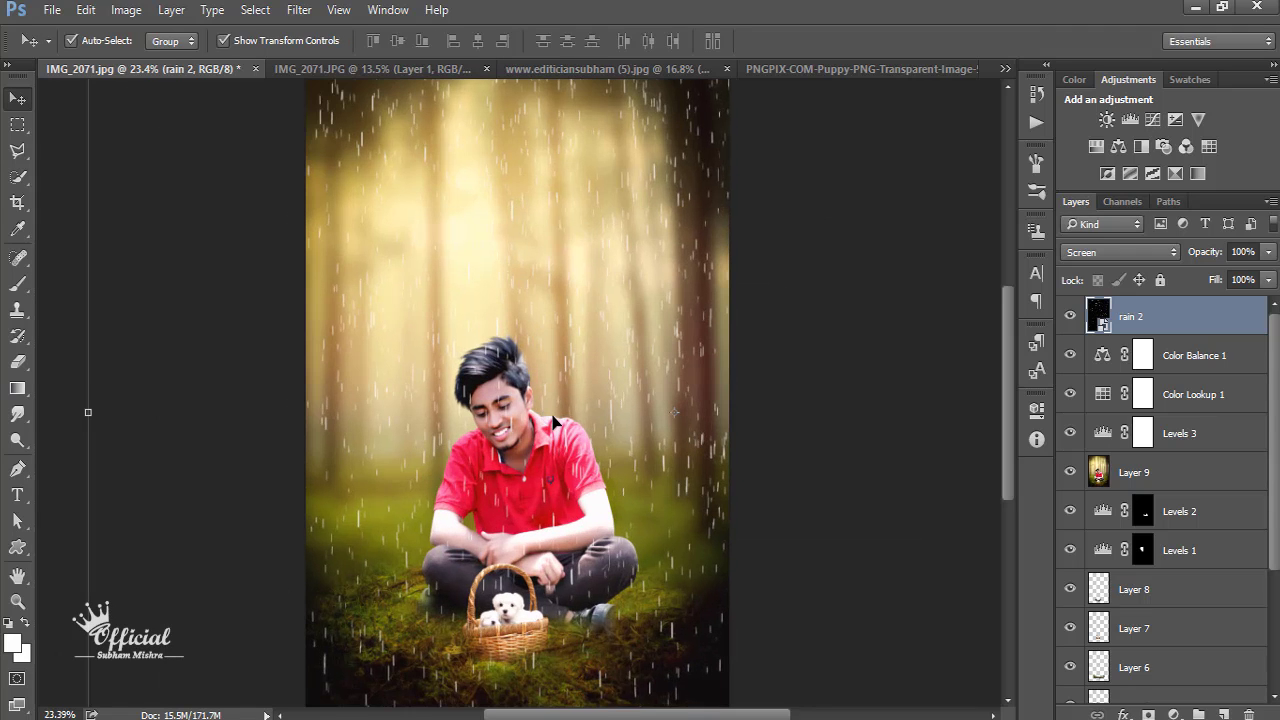
scroll(557, 416, up, 1)
drag(1268, 280, 1235, 305)
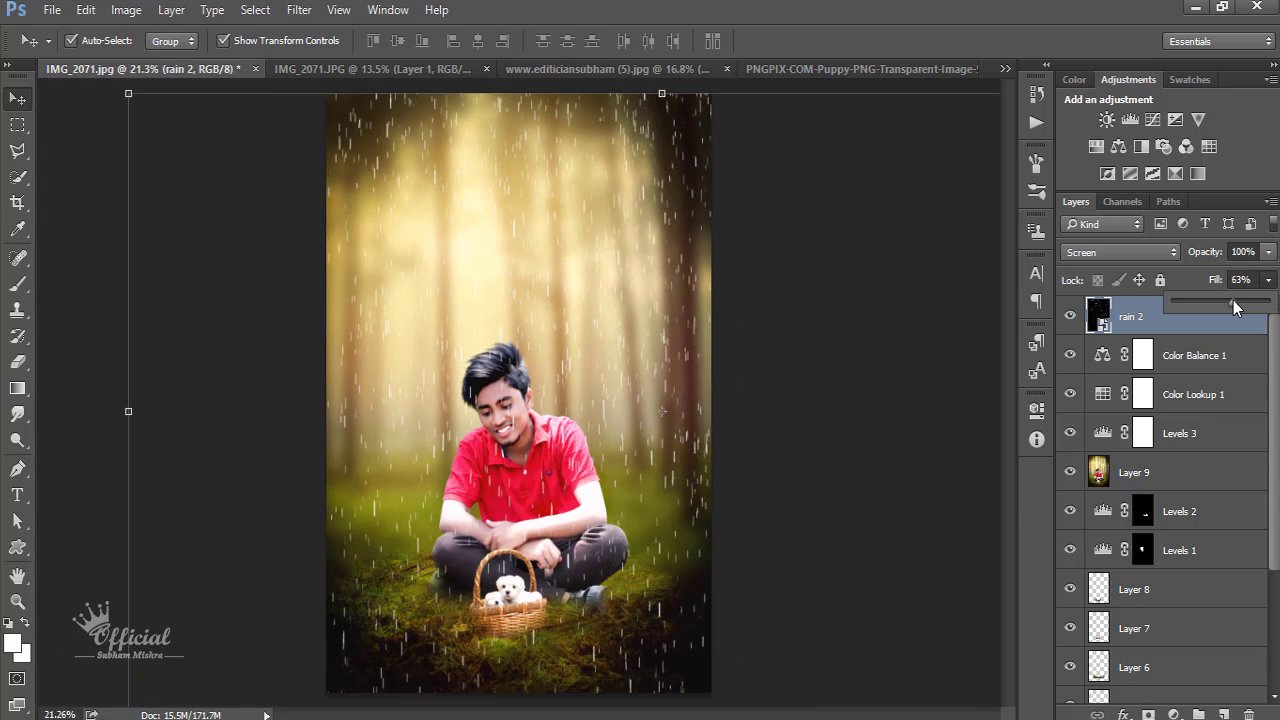
click(17, 362)
Step: Rasterize rain 2 and erase rain around the boy with a 374 px eraser
click(546, 340)
key(Return)
scroll(534, 343, up, 2)
right_click(629, 334)
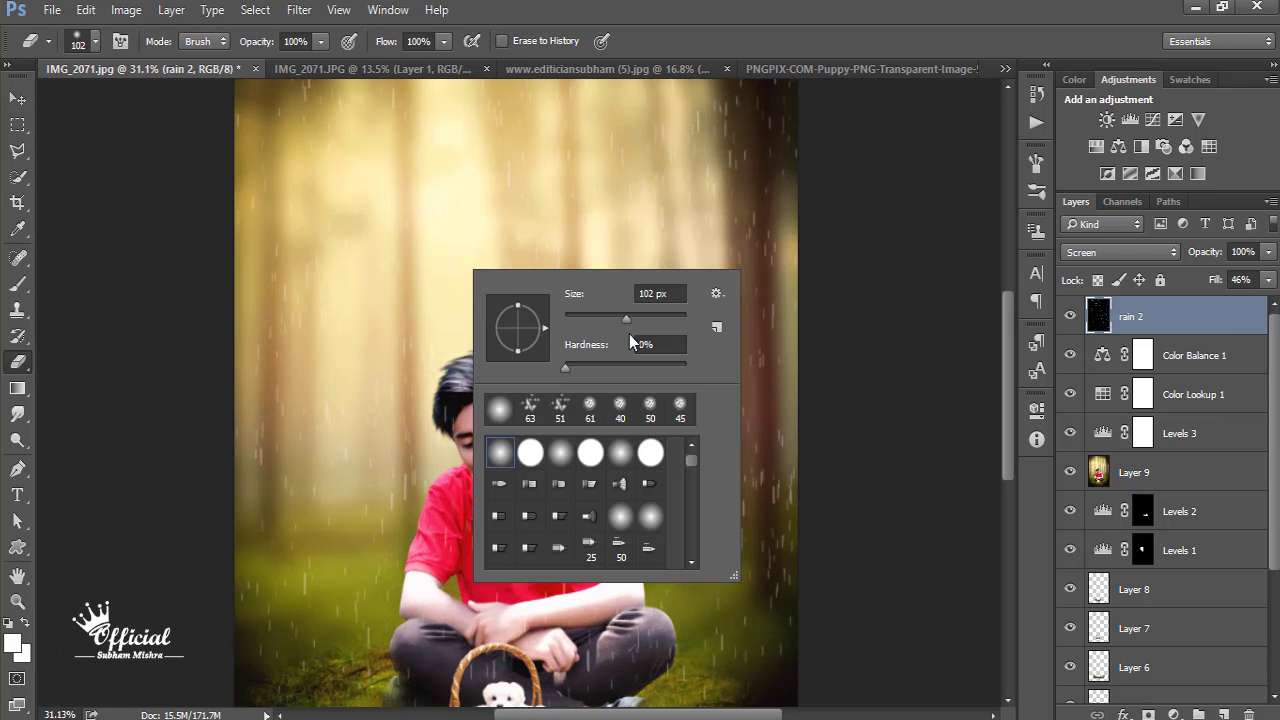
click(666, 318)
mouse_move(408, 400)
mouse_down()
mouse_move(428, 570)
mouse_move(427, 258)
mouse_up()
Step: Erase more rain streaks at 25% eraser flow, then select Layer 9
right_click(427, 258)
click(443, 41)
drag(452, 62, 372, 62)
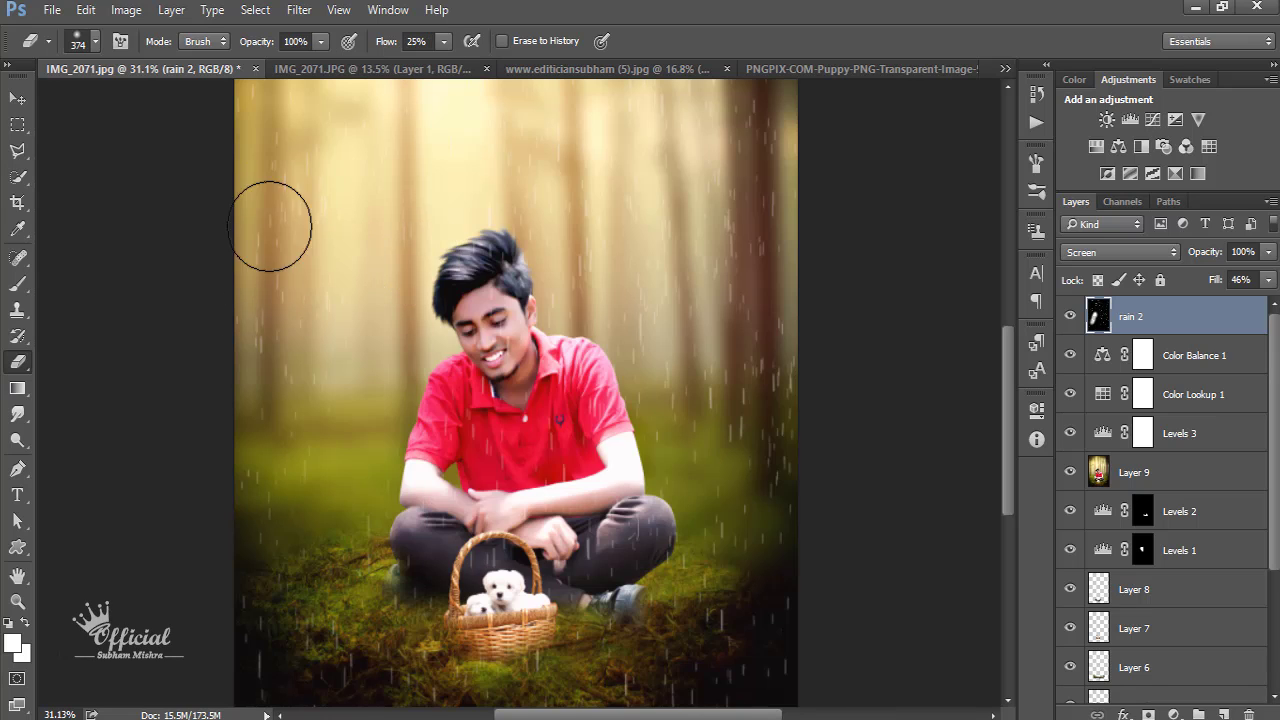
scroll(525, 330, down, 3)
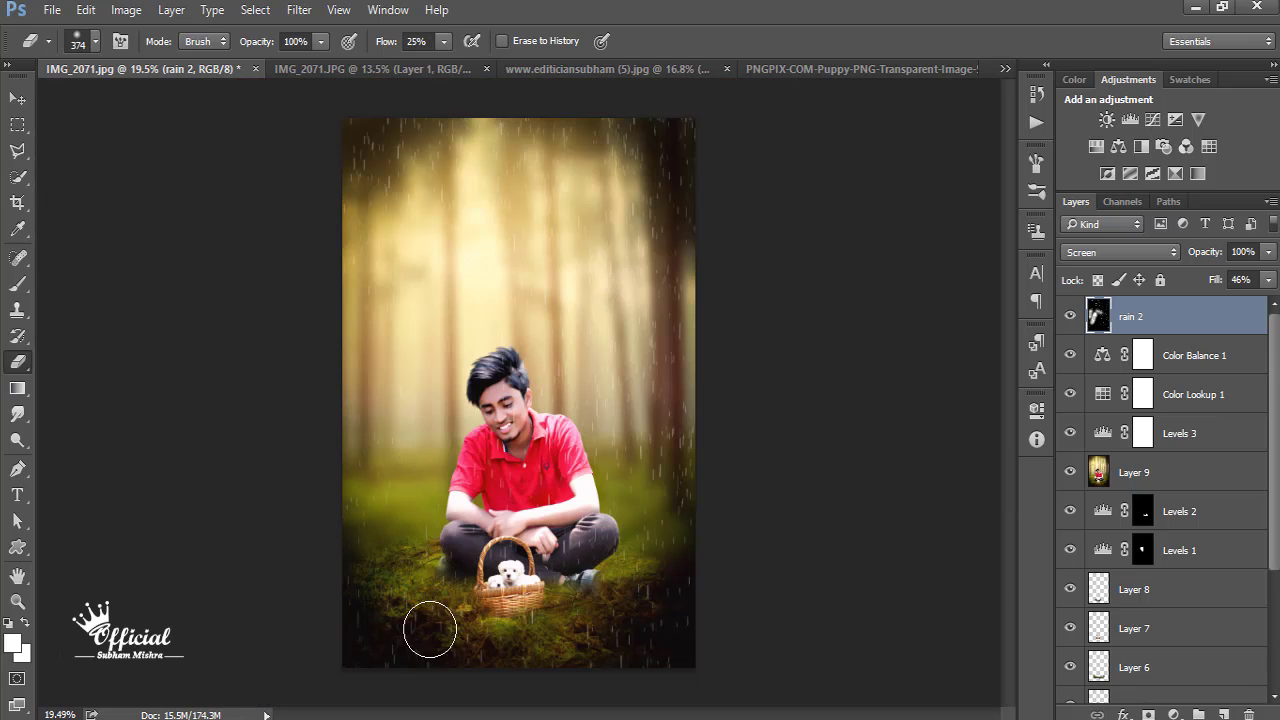
mouse_move(601, 622)
mouse_down()
mouse_move(557, 217)
mouse_move(366, 177)
mouse_move(651, 171)
mouse_move(647, 477)
mouse_move(473, 606)
mouse_move(573, 504)
mouse_up()
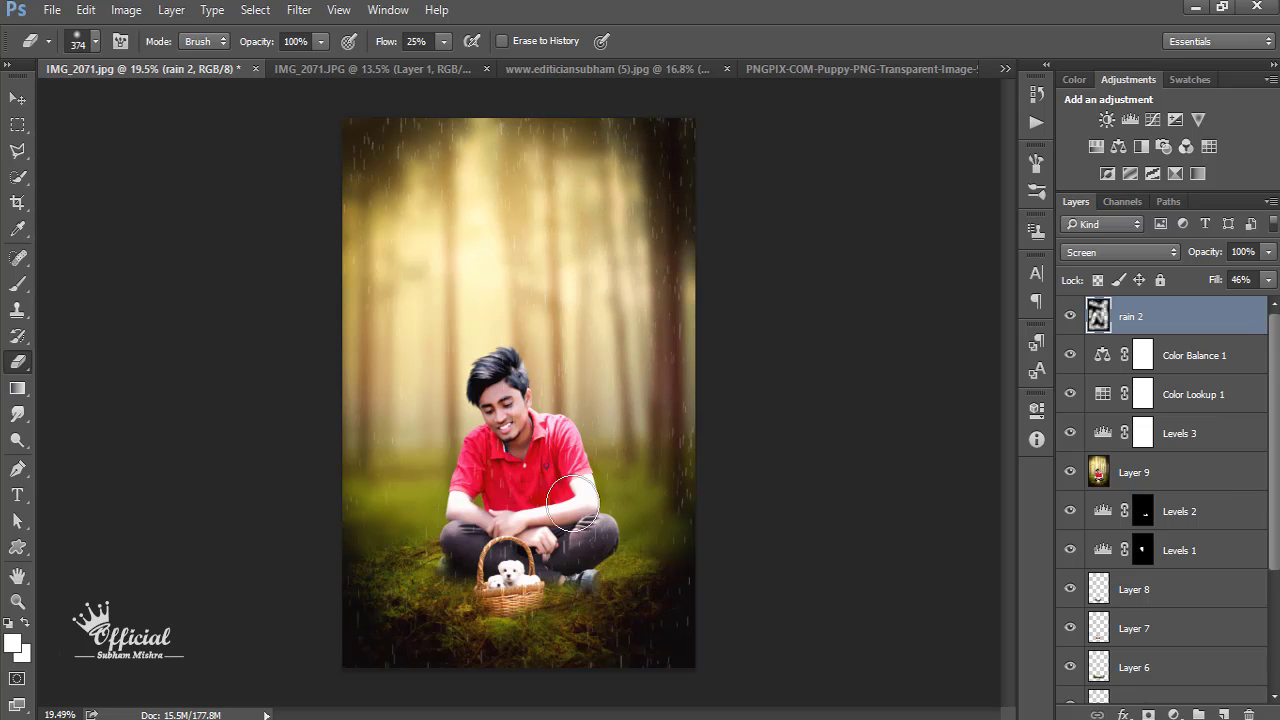
click(1170, 475)
Step: In the Filter Gallery, compare Artistic filters like Neon Glow, Paint Daubs and Palette Knife, ending on Plastic Wrap
click(299, 10)
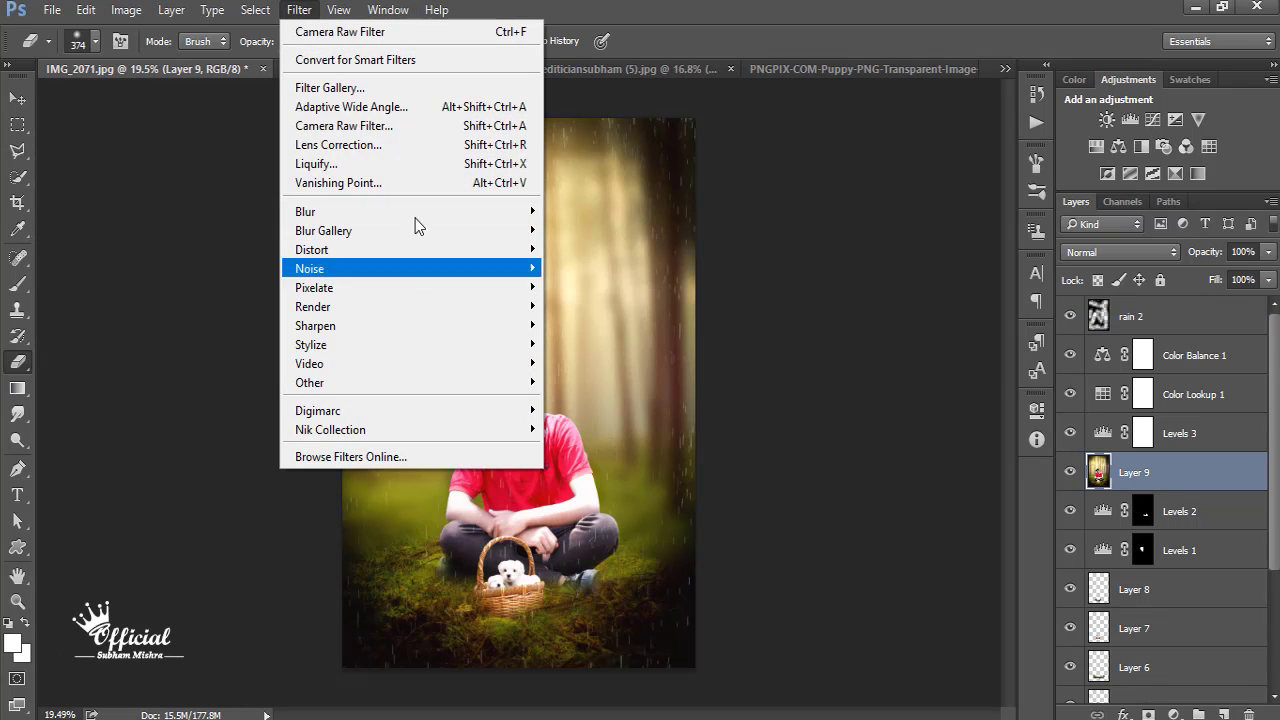
click(448, 88)
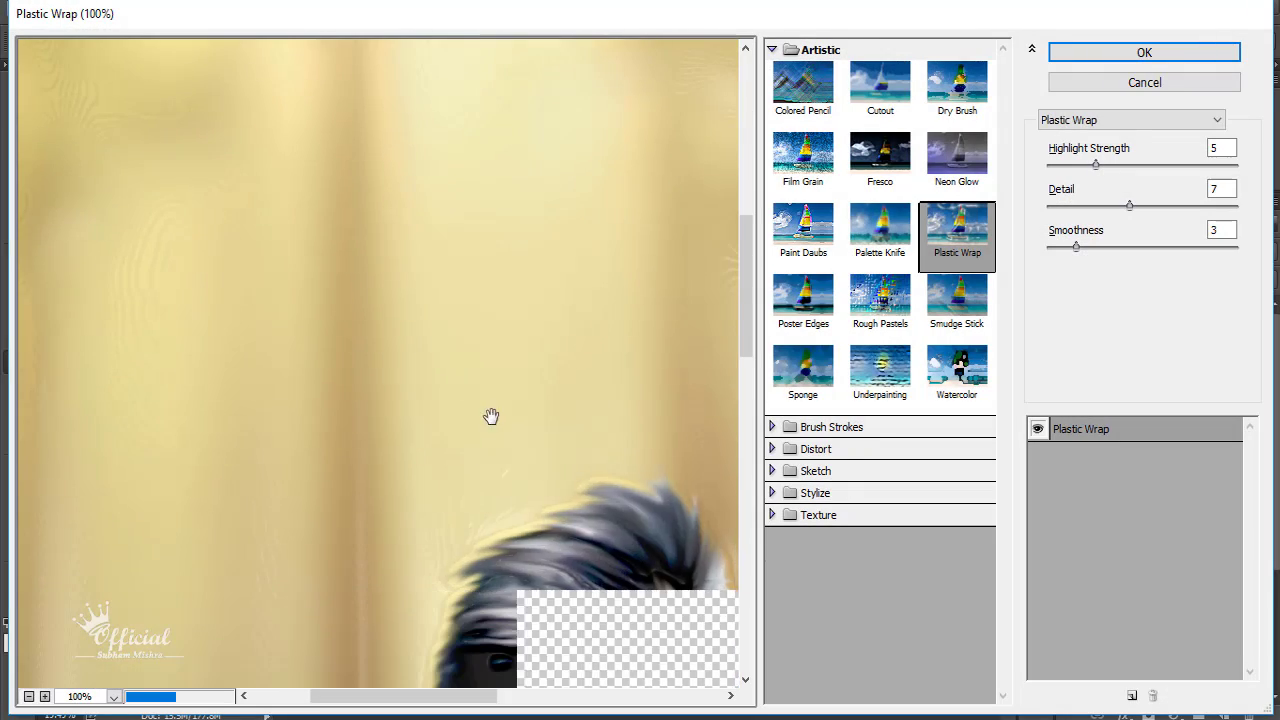
alt+click(480, 410)
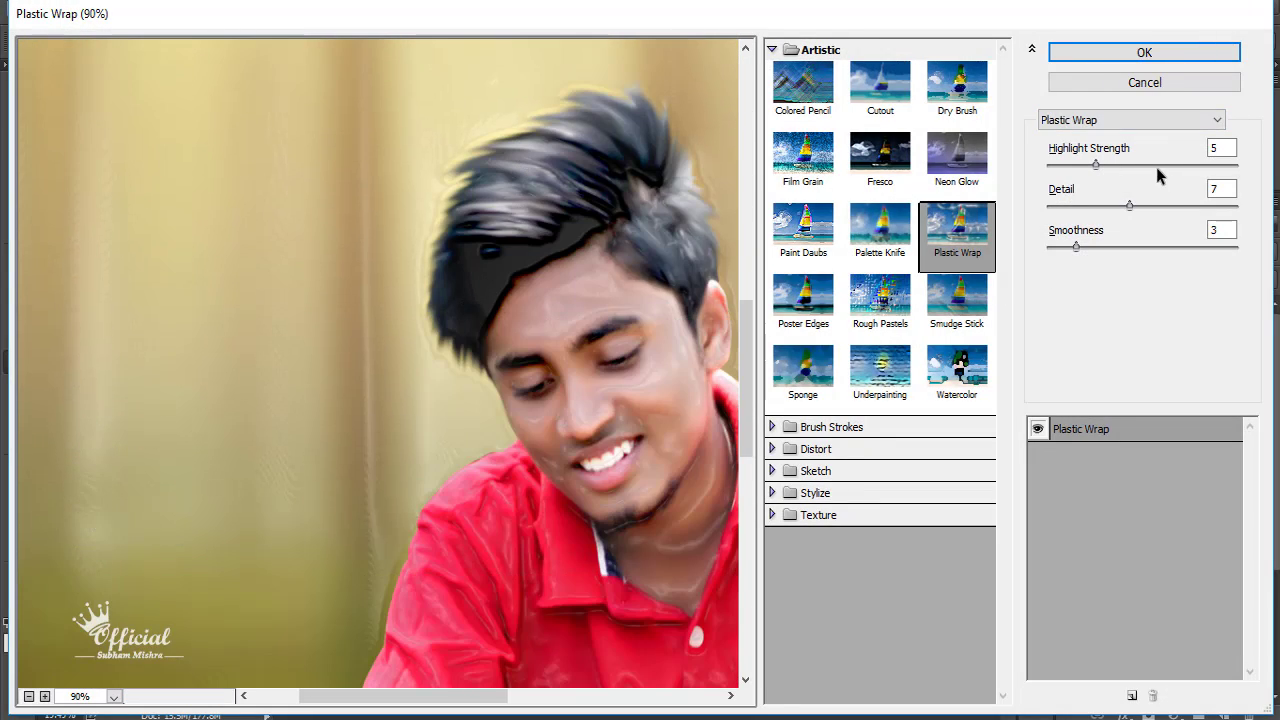
click(1140, 164)
click(957, 155)
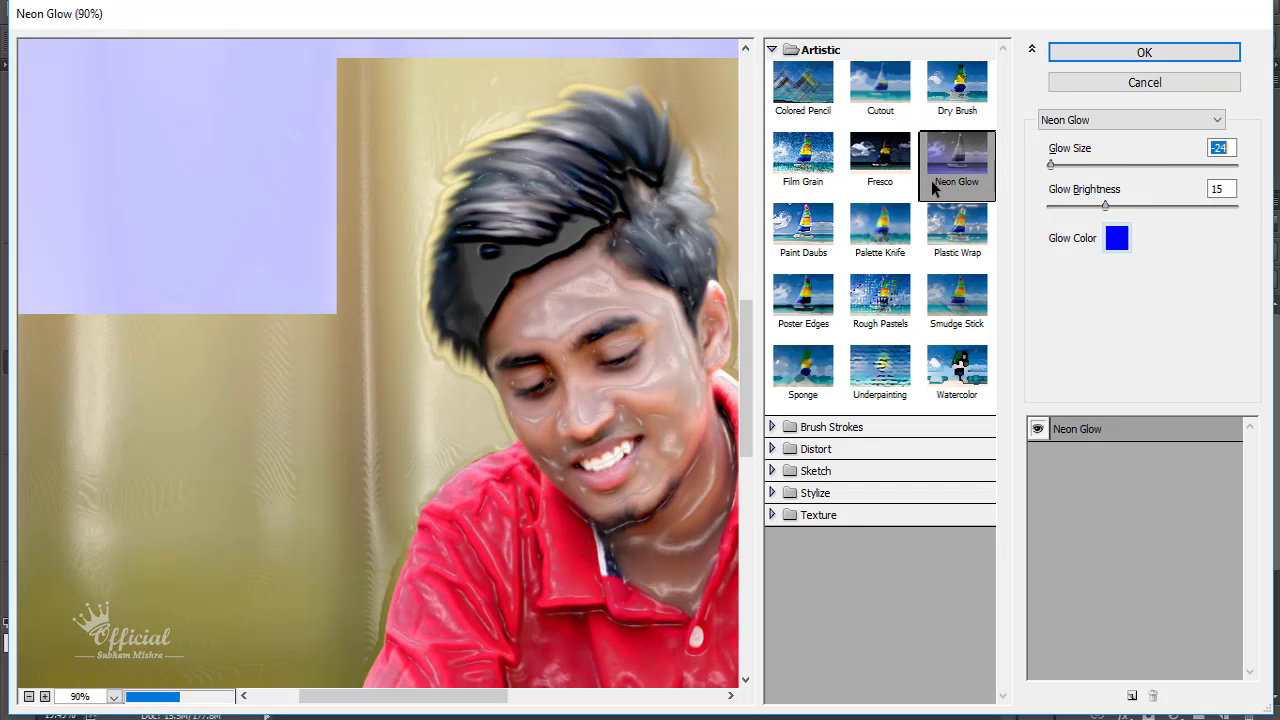
click(803, 225)
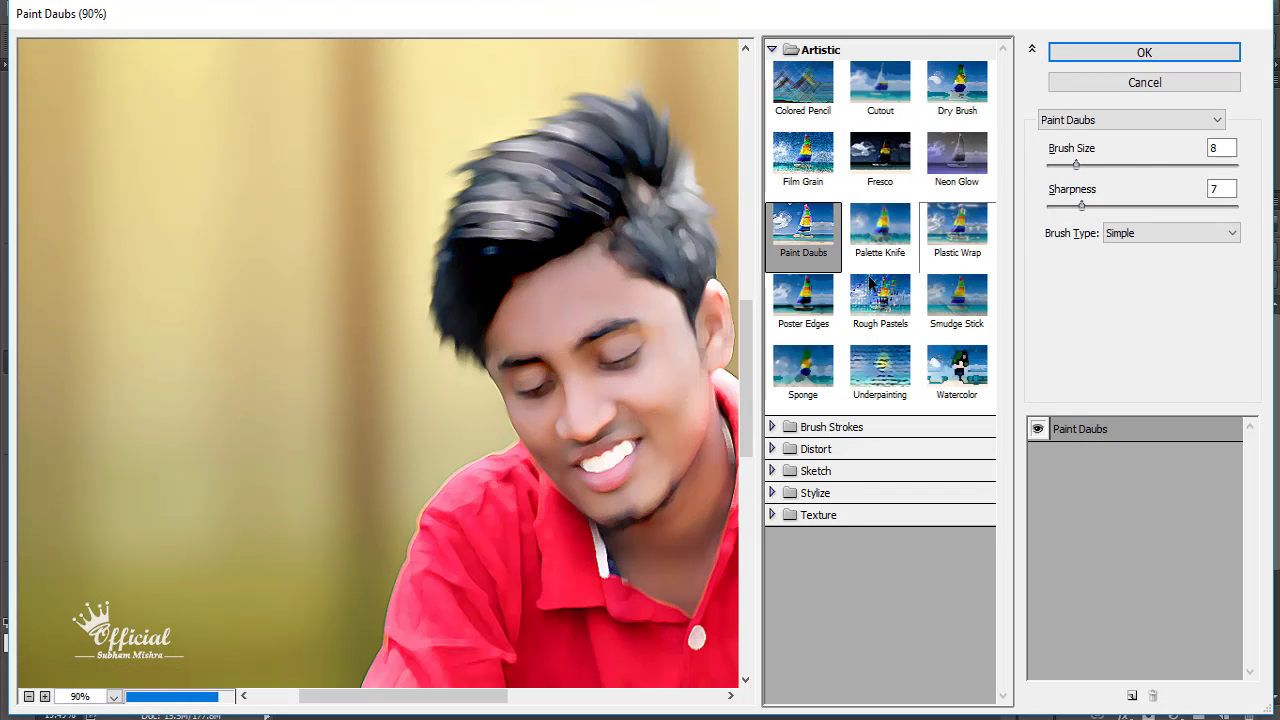
click(805, 300)
click(862, 313)
click(880, 225)
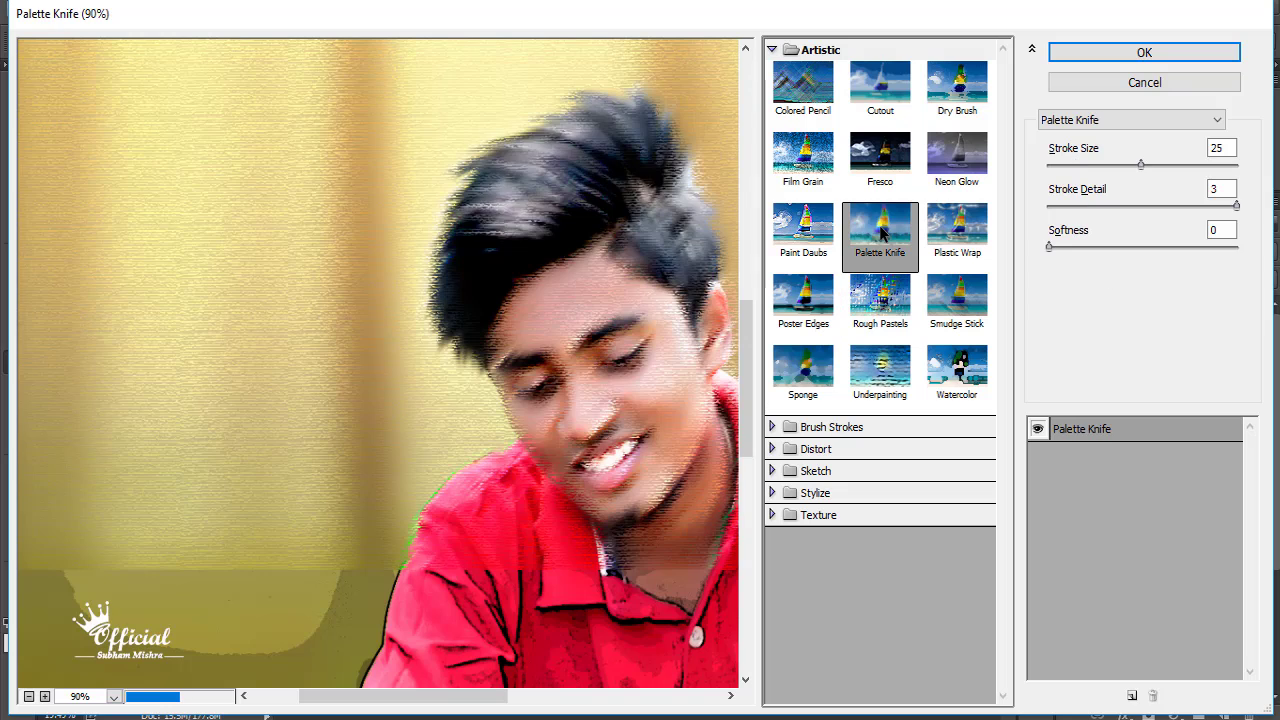
click(957, 225)
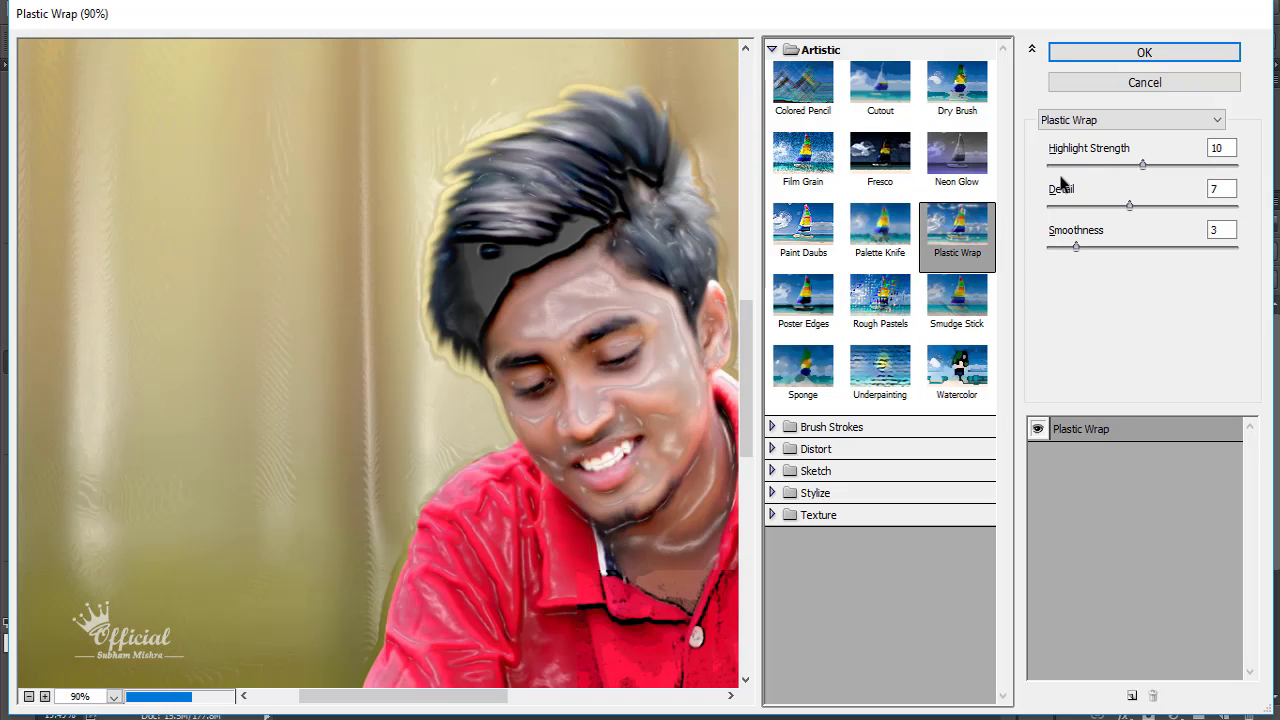
Step: Apply Plastic Wrap to Layer 9 with Highlight Strength 3, Detail 10 and Smoothness 3
click(1060, 165)
click(1076, 165)
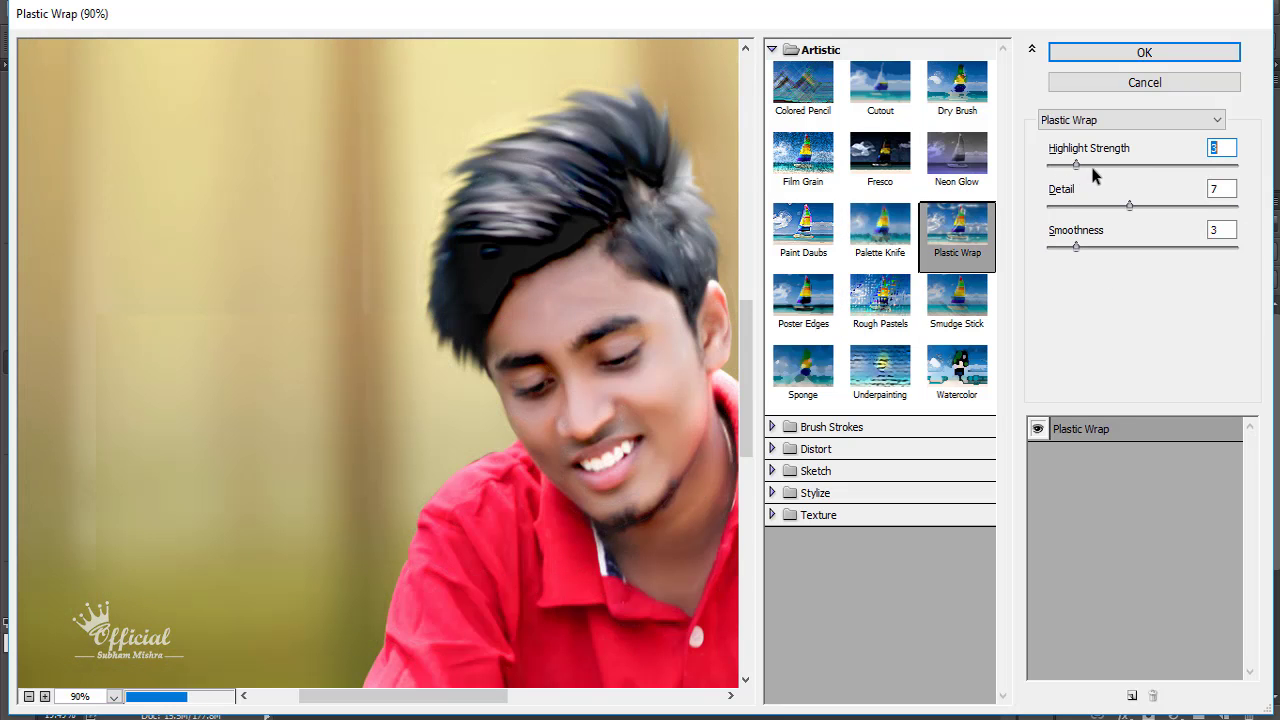
scroll(654, 397, down, 1)
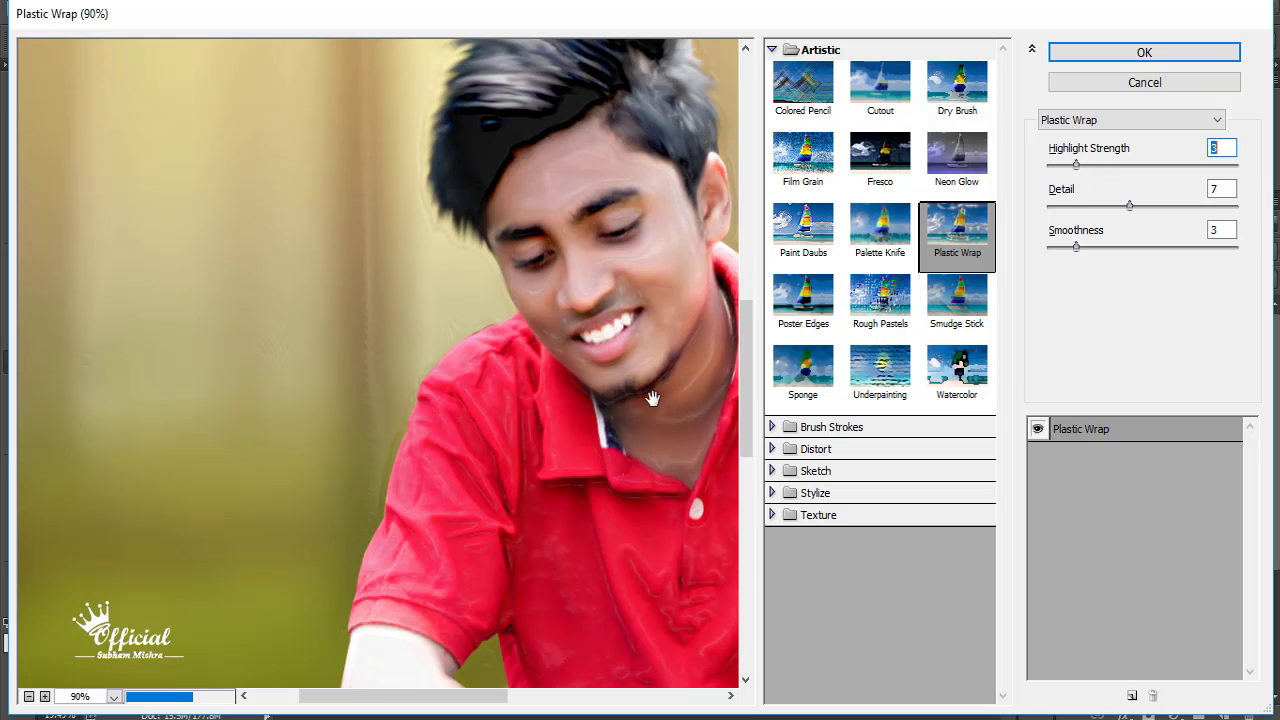
scroll(560, 420, down, 2)
scroll(560, 418, down, 3)
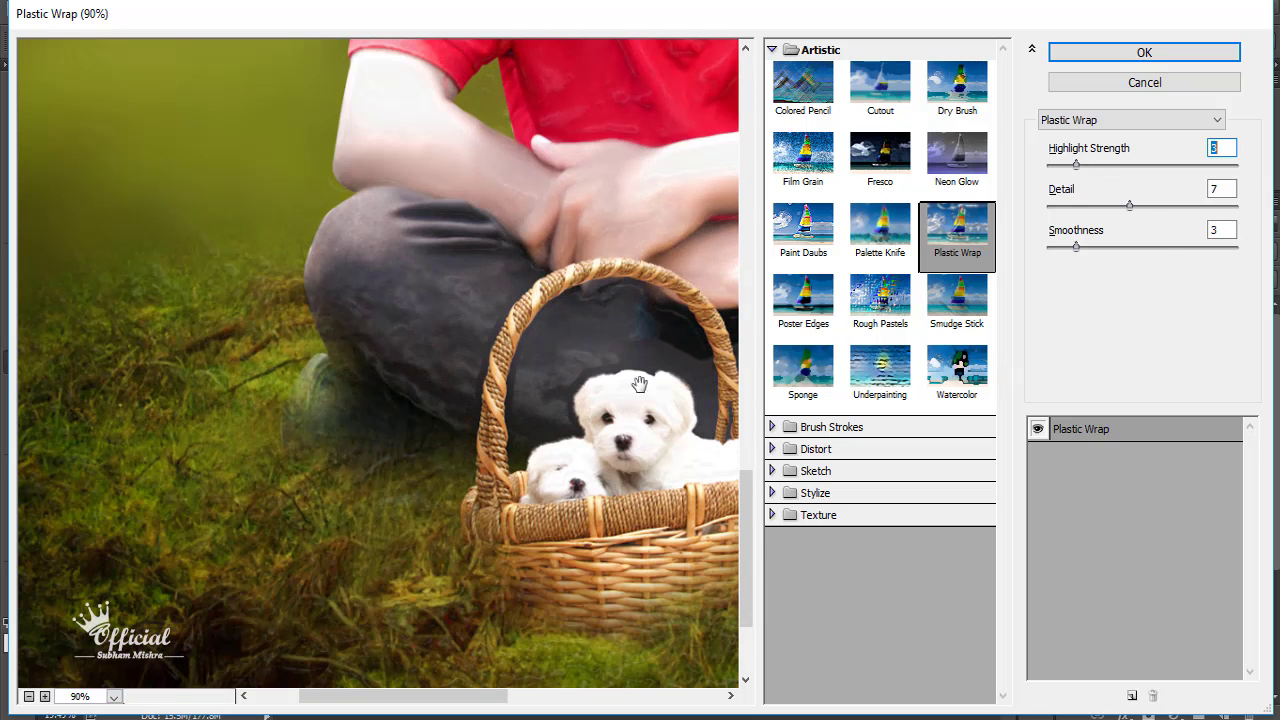
click(1147, 205)
drag(1155, 209, 1182, 213)
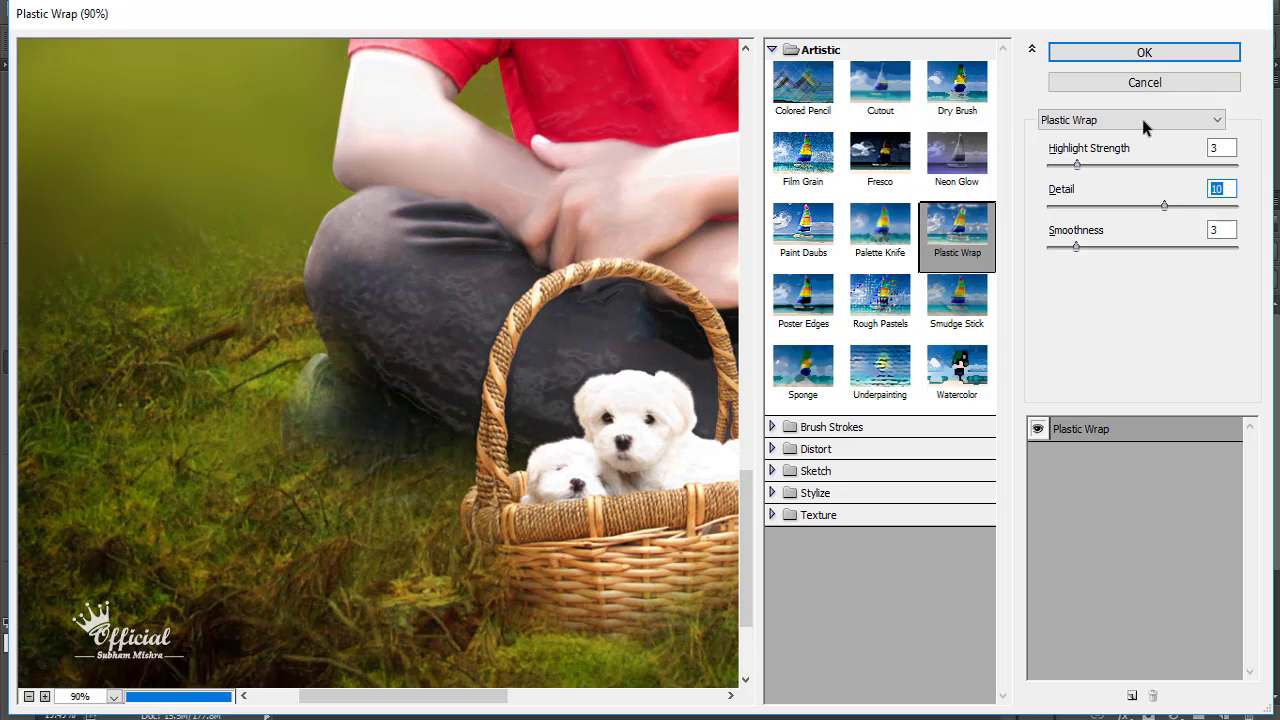
click(1146, 53)
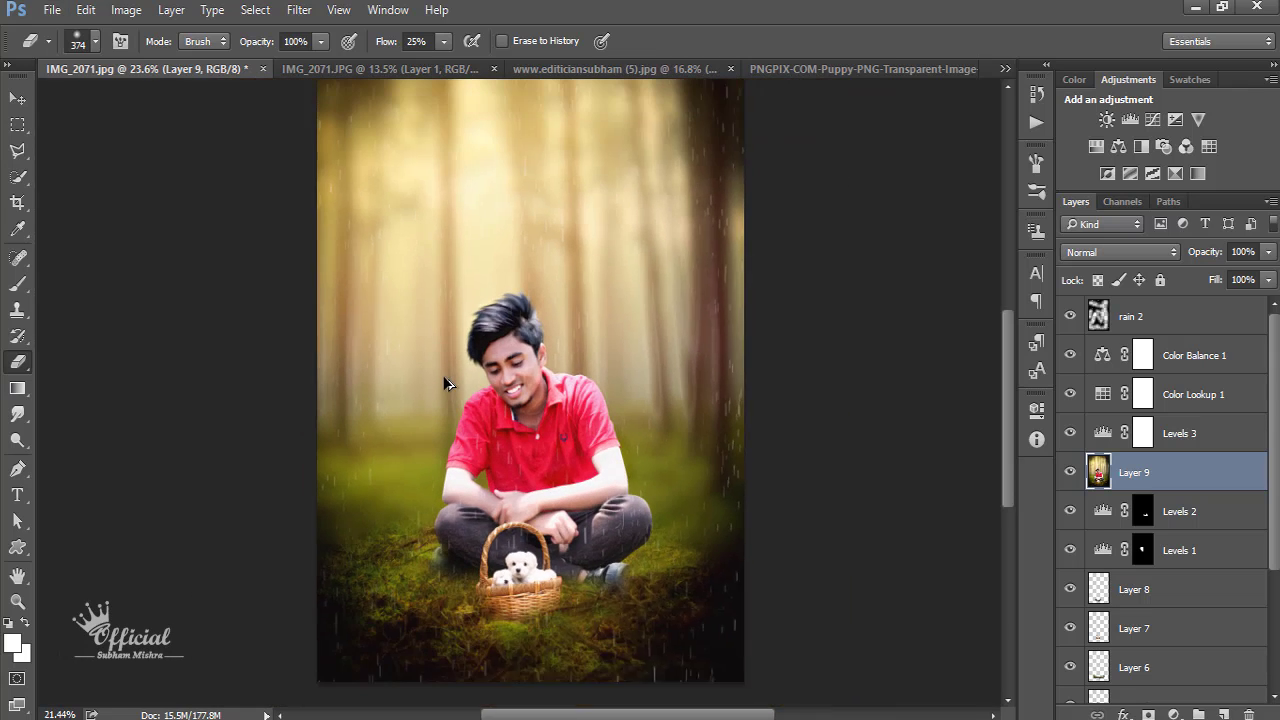
Step: Enlarge the eraser to 467 px and softly erase the effect along the image's right side
scroll(468, 214, up, 1)
right_click(571, 220)
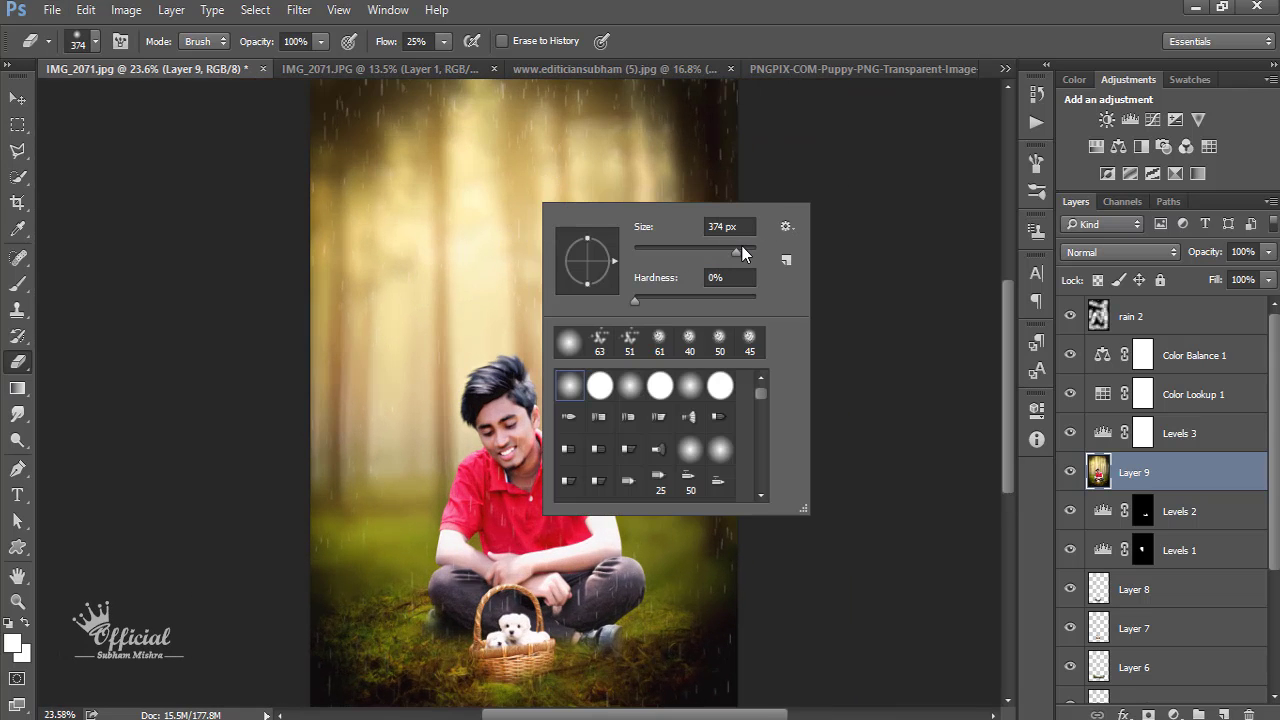
drag(741, 252, 748, 252)
key(Return)
scroll(736, 166, up, 1)
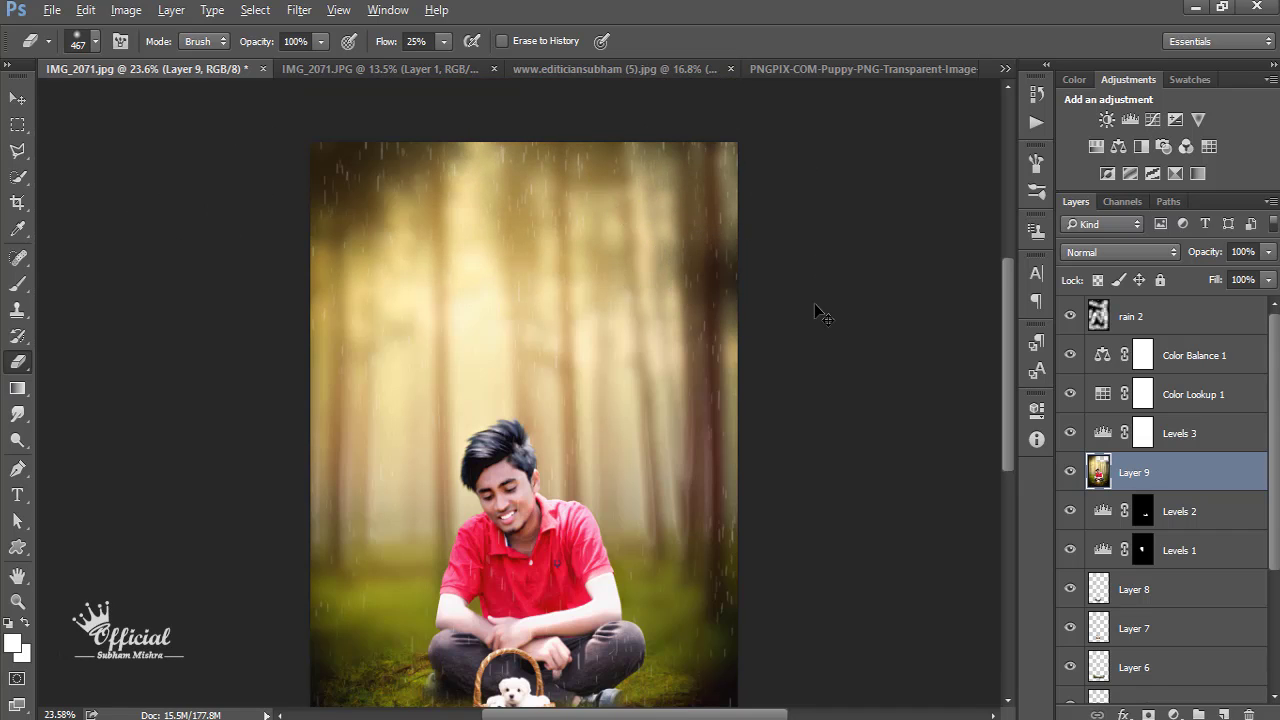
drag(620, 331, 674, 548)
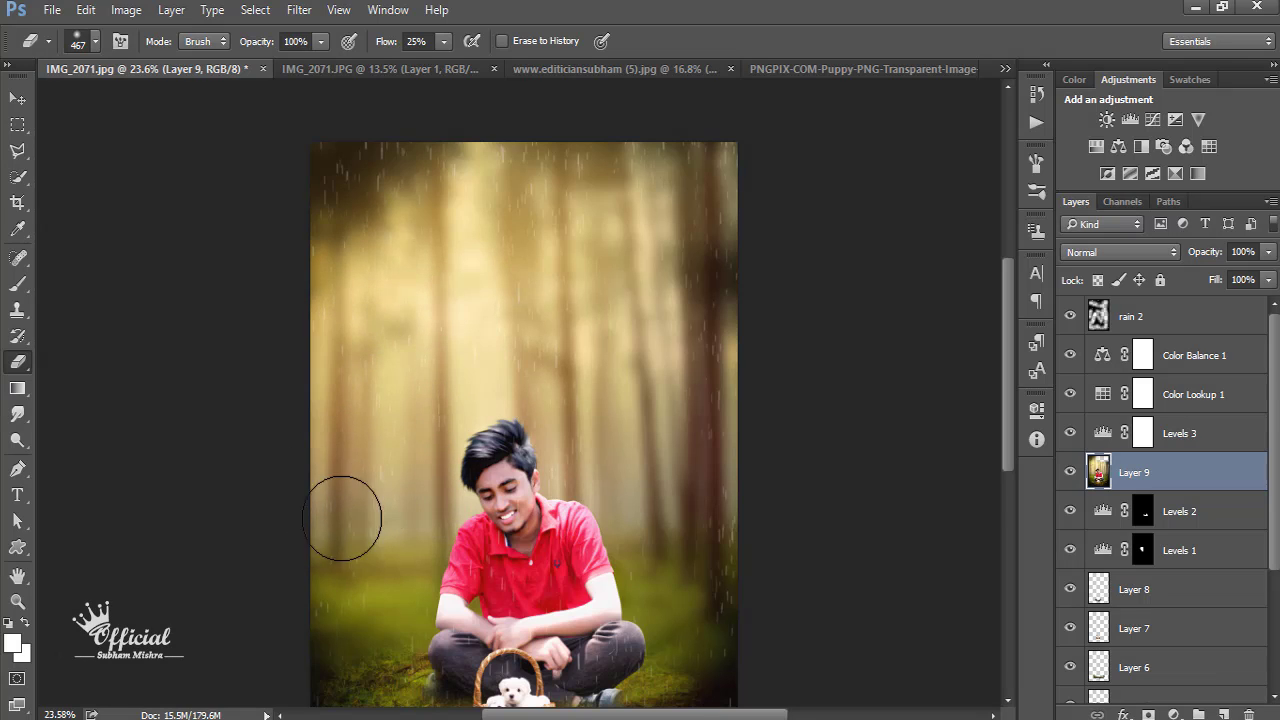
Step: Shrink the eraser to 328 px and lower its flow to 14%
scroll(342, 500, down, 3)
scroll(340, 430, up, 2)
scroll(521, 464, up, 2)
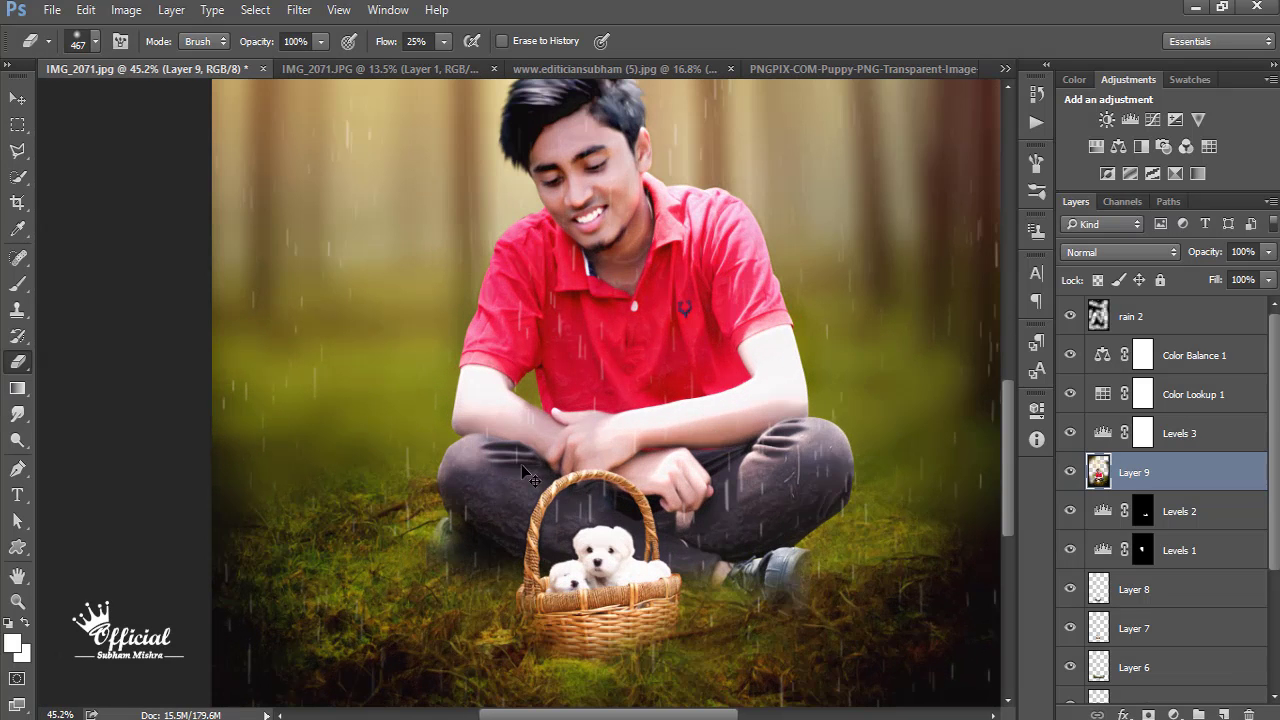
right_click(795, 388)
click(979, 438)
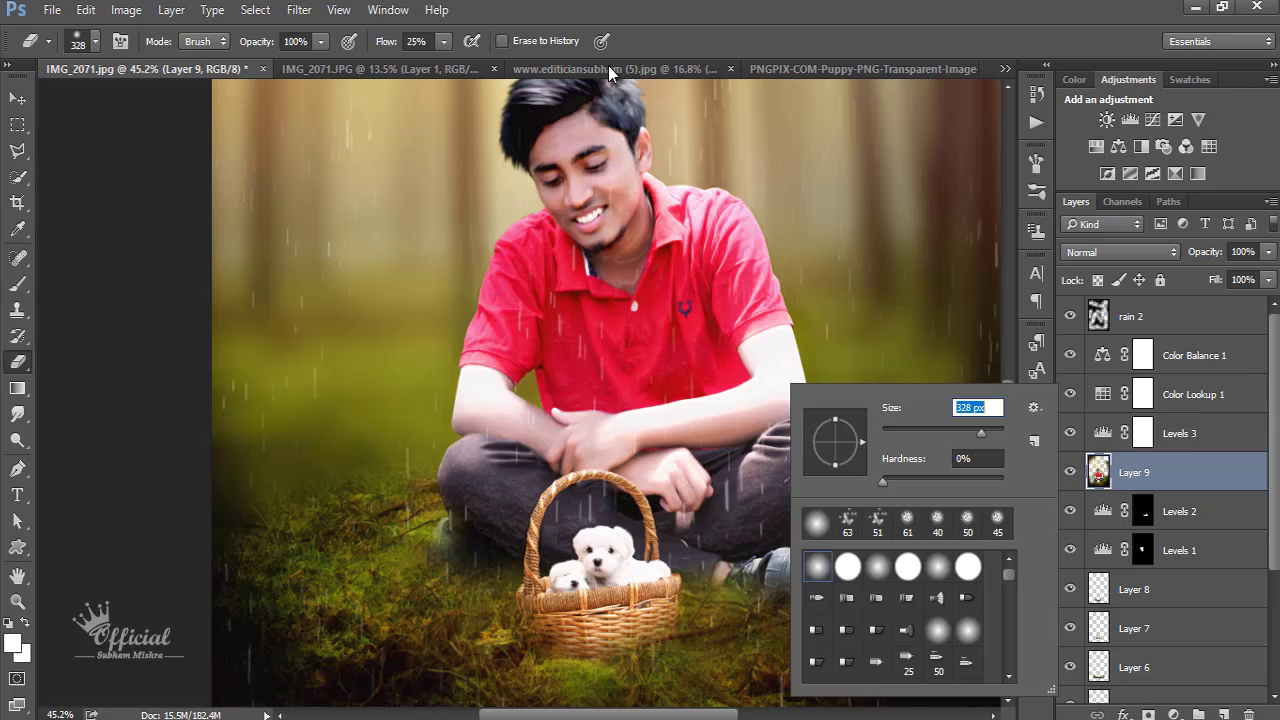
click(447, 47)
drag(433, 63, 422, 63)
scroll(525, 588, up, 2)
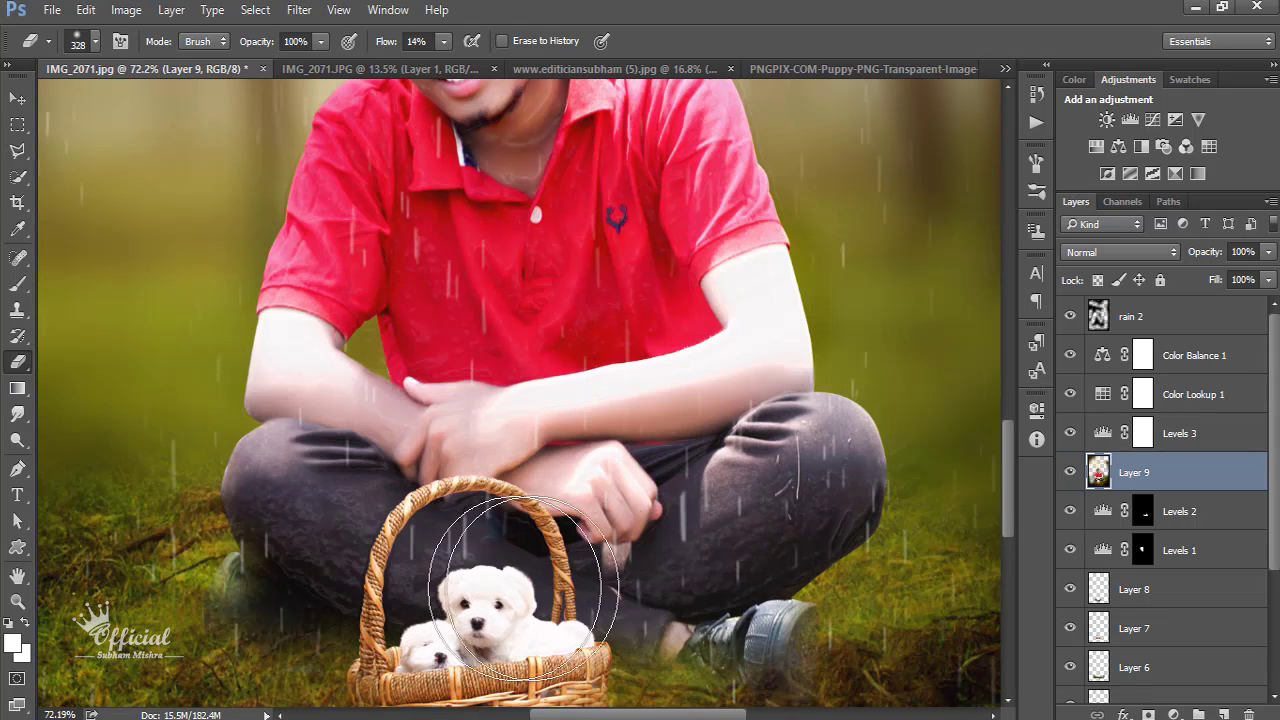
scroll(420, 480, up, 2)
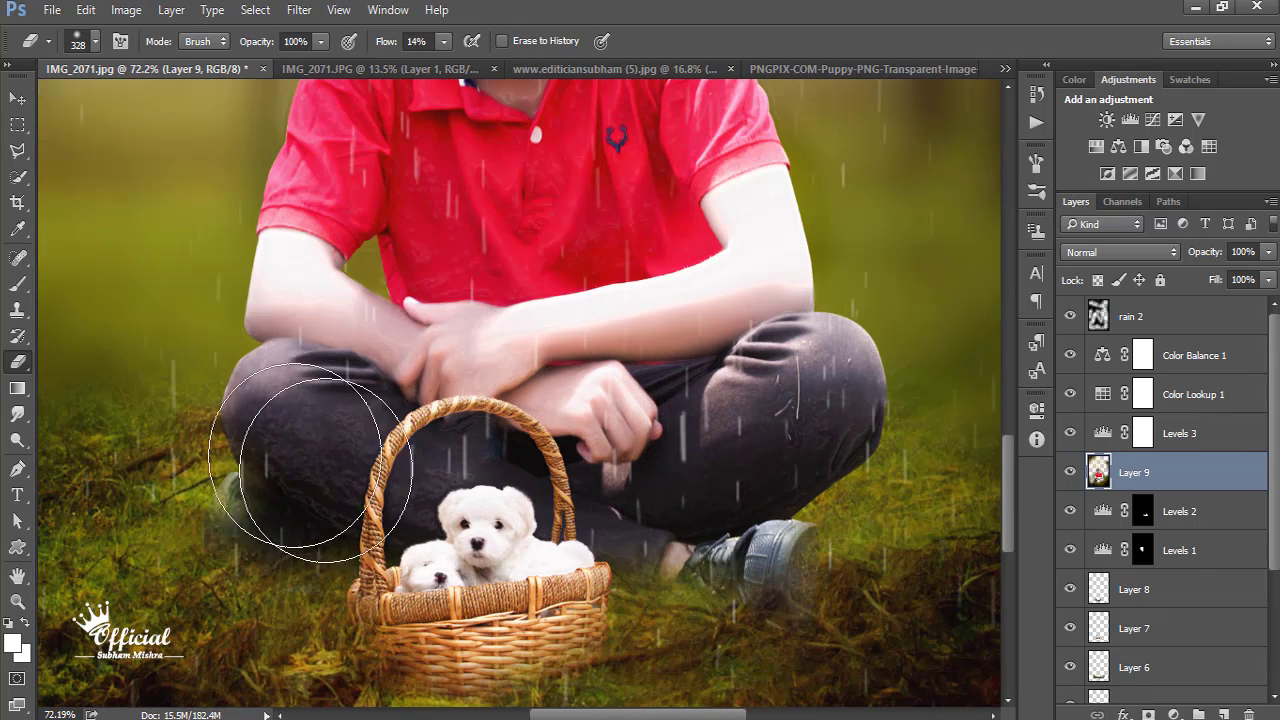
scroll(629, 543, down, 3)
scroll(540, 330, up, 3)
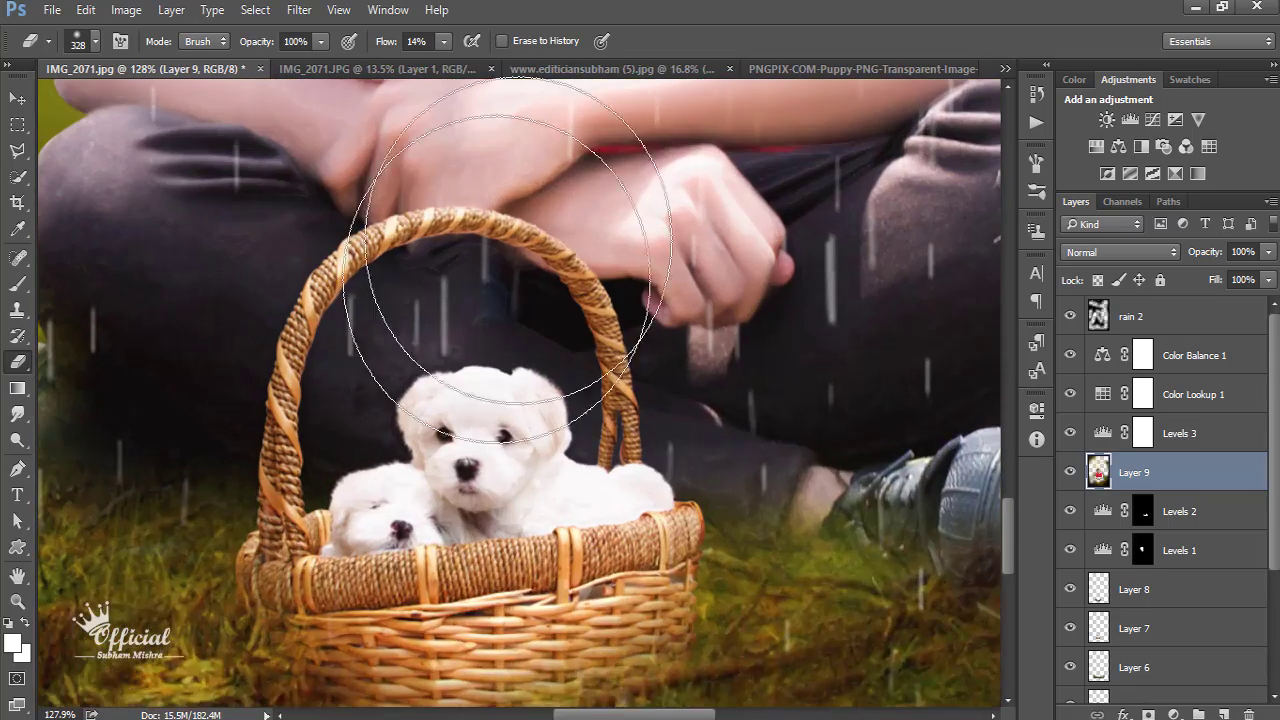
scroll(508, 259, down, 1)
scroll(443, 286, down, 2)
scroll(626, 300, up, 1)
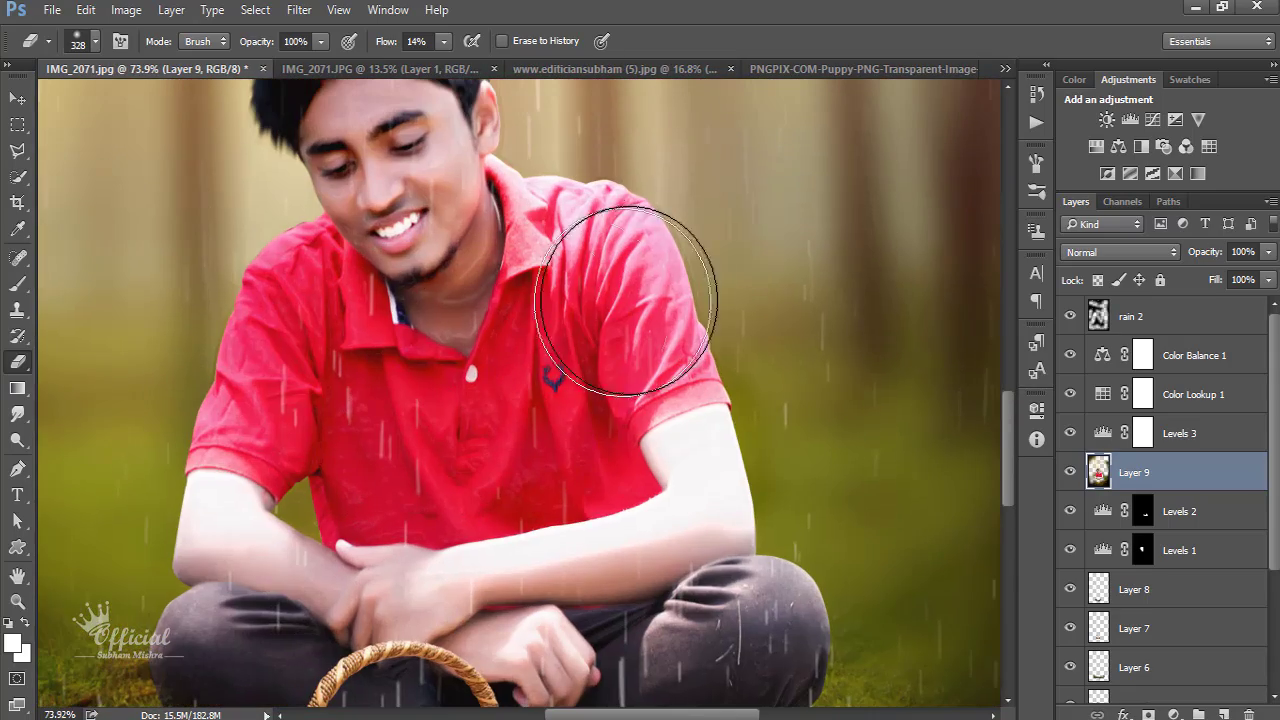
Step: Set the eraser to 266 px and zoom in and out to check the face and hair edges
right_click(770, 262)
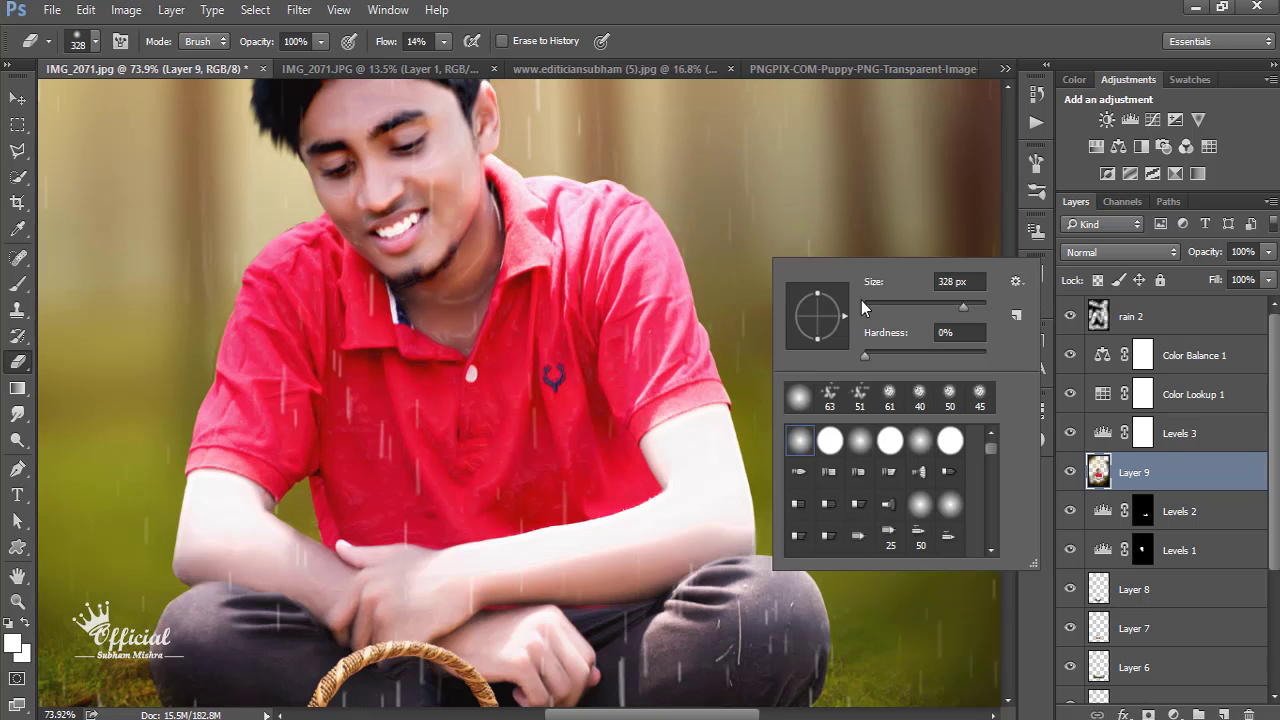
drag(961, 313, 950, 313)
key(Return)
scroll(760, 300, down, 2)
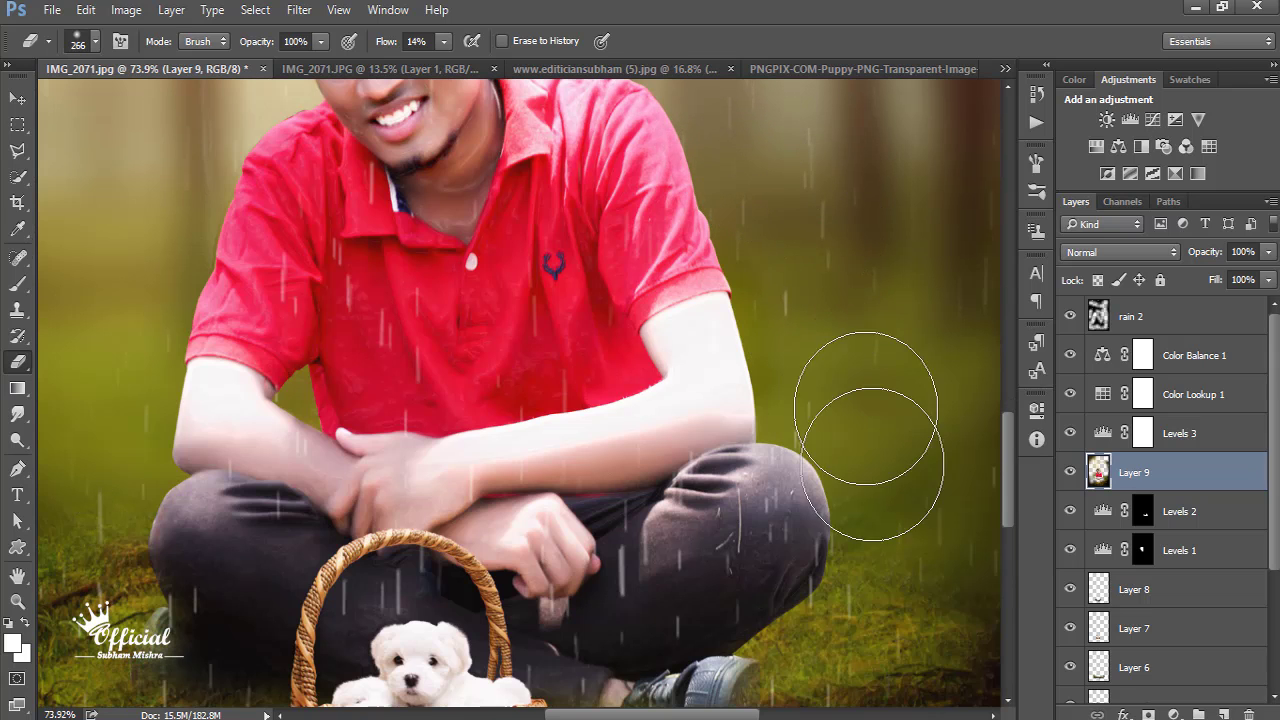
scroll(200, 286, up, 3)
alt+scroll(200, 286, up, 2)
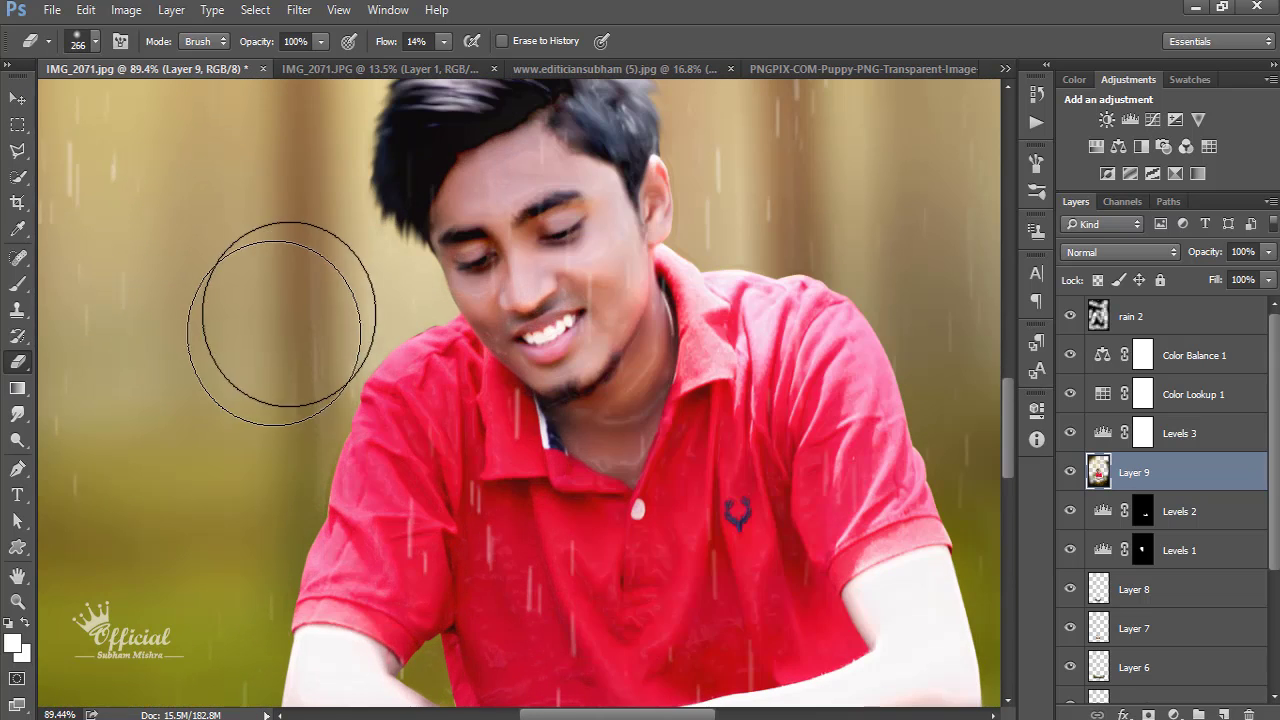
scroll(291, 286, down, 2)
scroll(291, 286, up, 3)
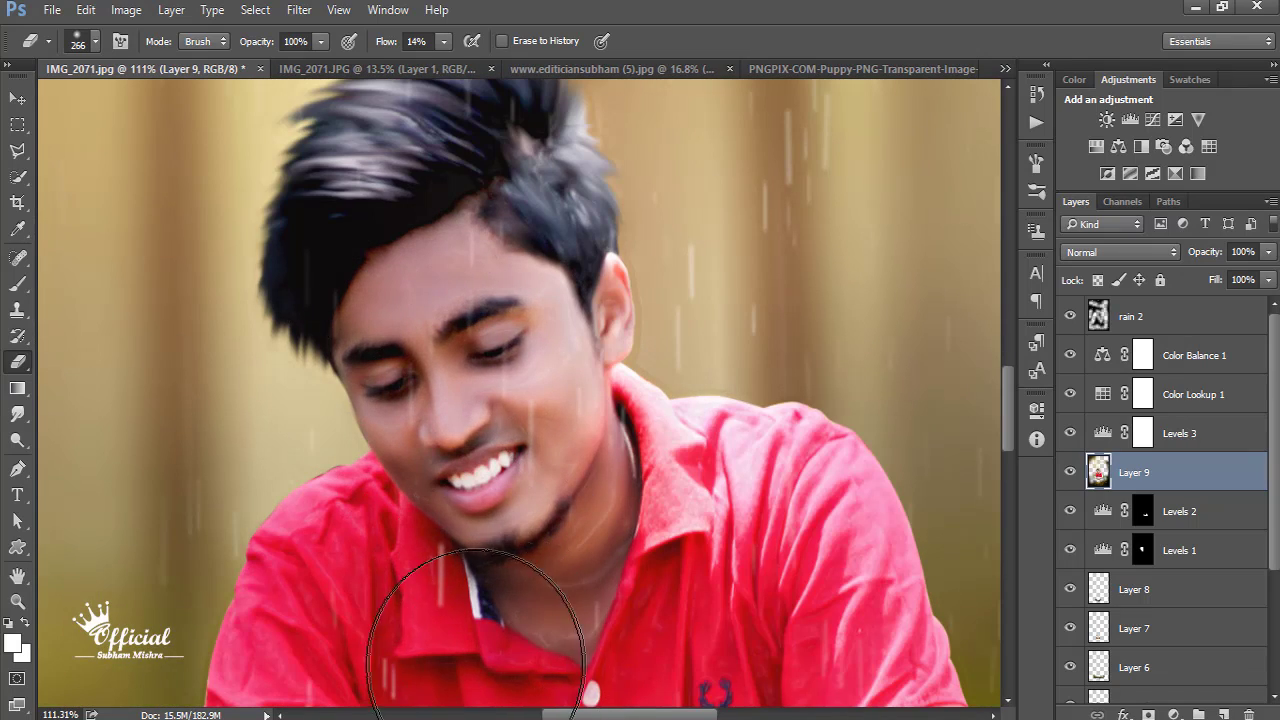
alt+scroll(490, 300, down, 2)
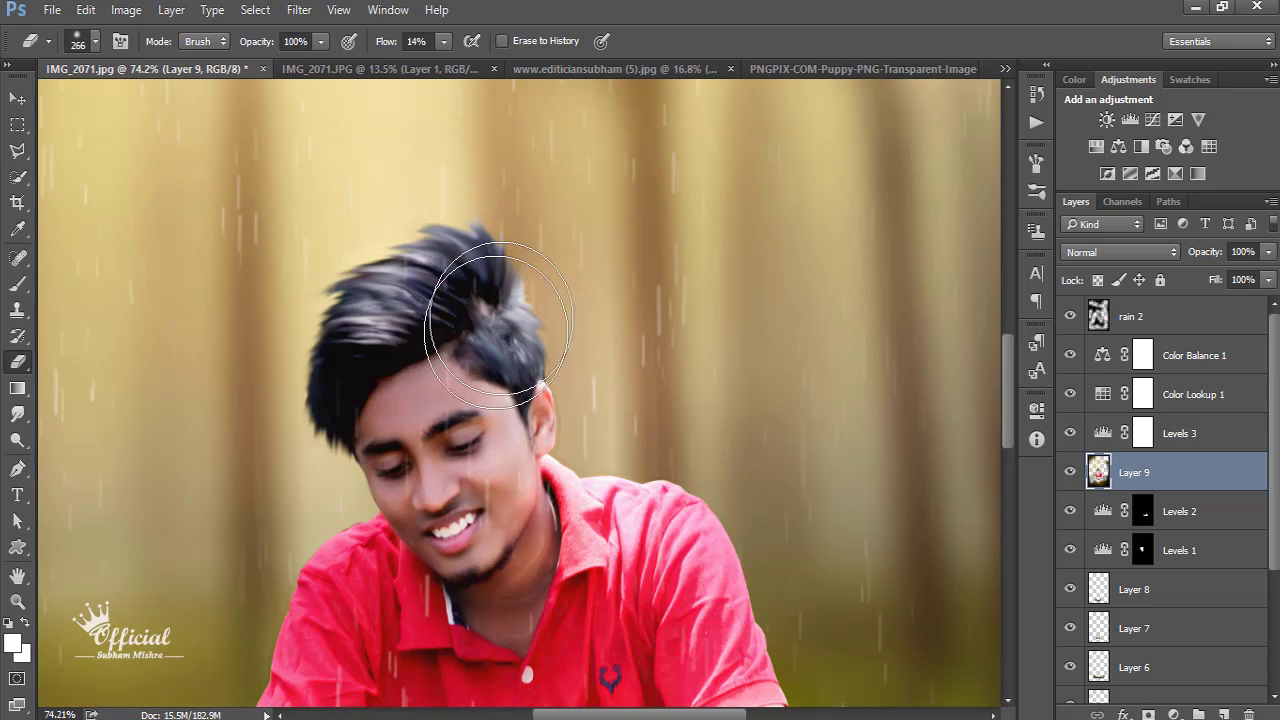
scroll(499, 419, up, 2)
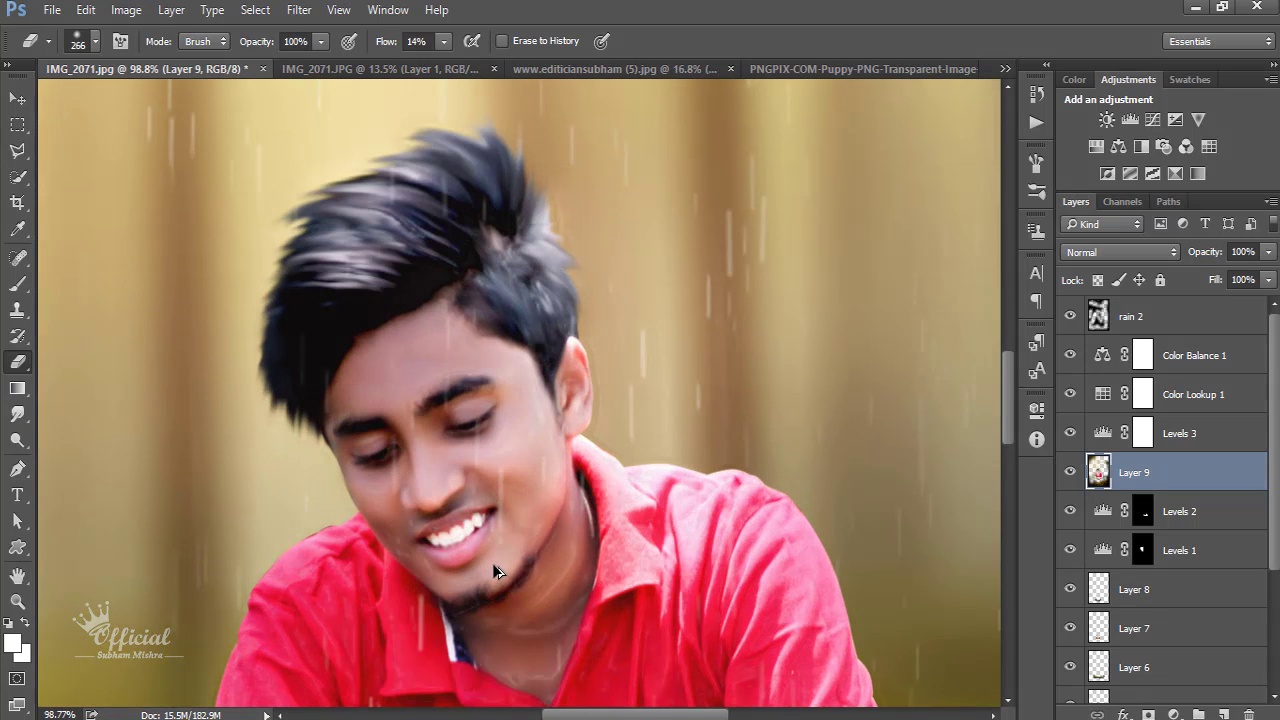
scroll(548, 490, up, 1)
scroll(486, 543, up, 1)
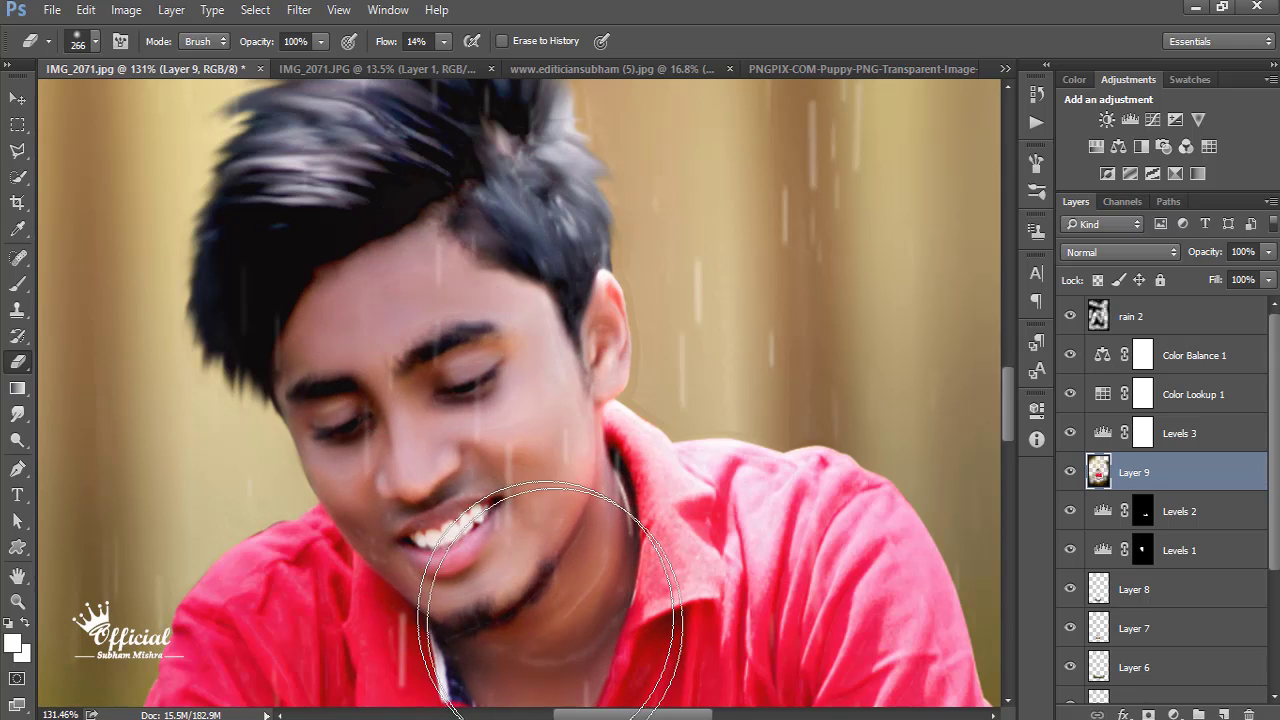
scroll(585, 525, down, 2)
scroll(571, 543, down, 5)
scroll(550, 450, down, 1)
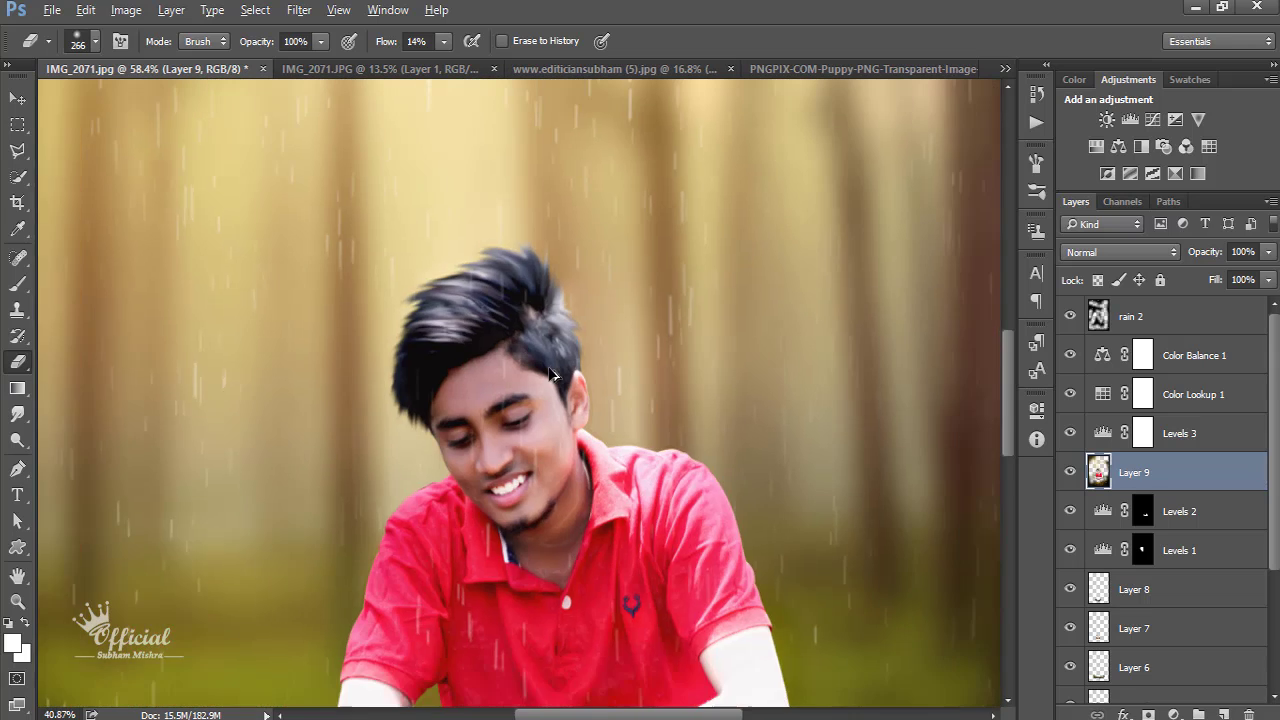
scroll(523, 362, down, 2)
scroll(523, 362, up, 1)
scroll(500, 440, down, 2)
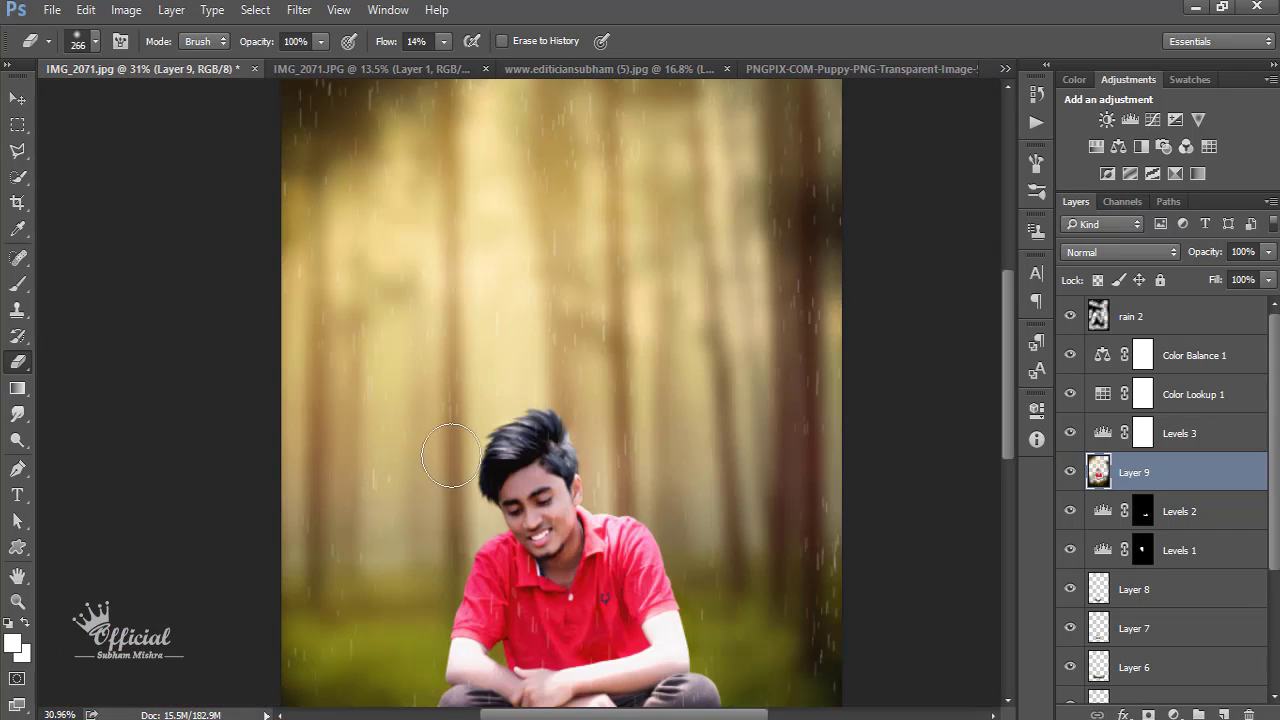
scroll(530, 357, down, 1)
scroll(534, 352, down, 1)
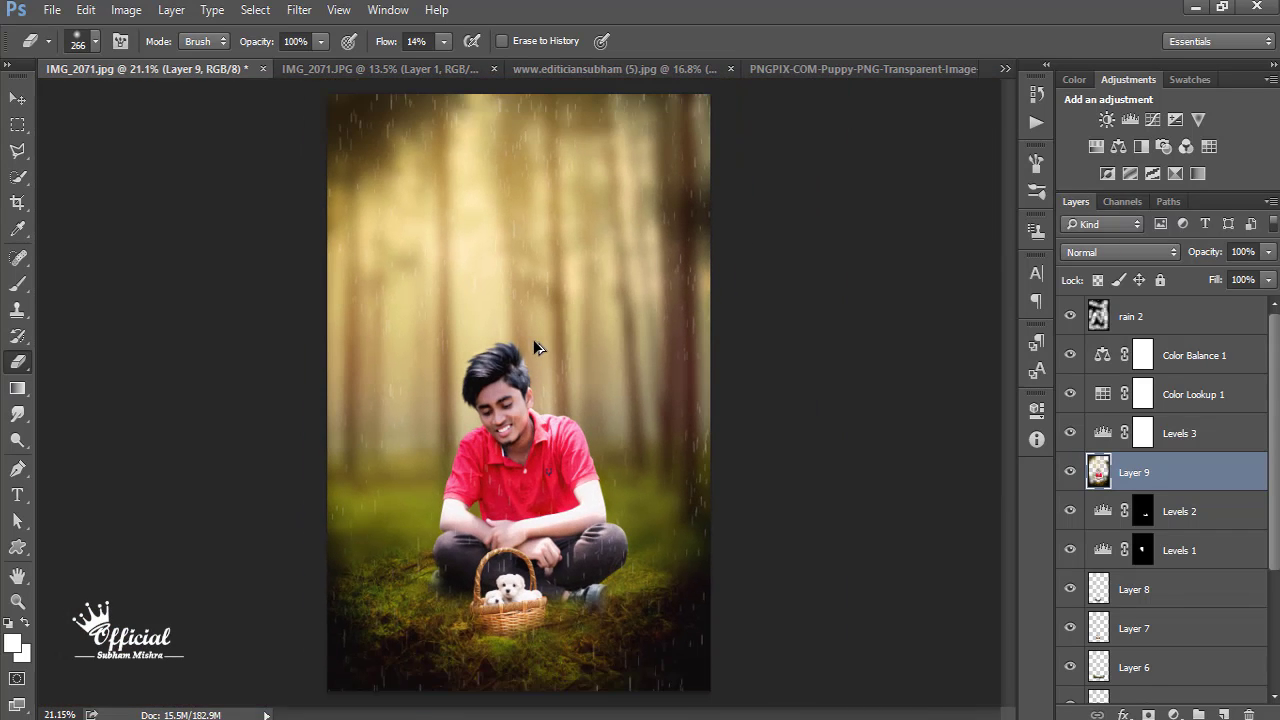
scroll(561, 349, down, 1)
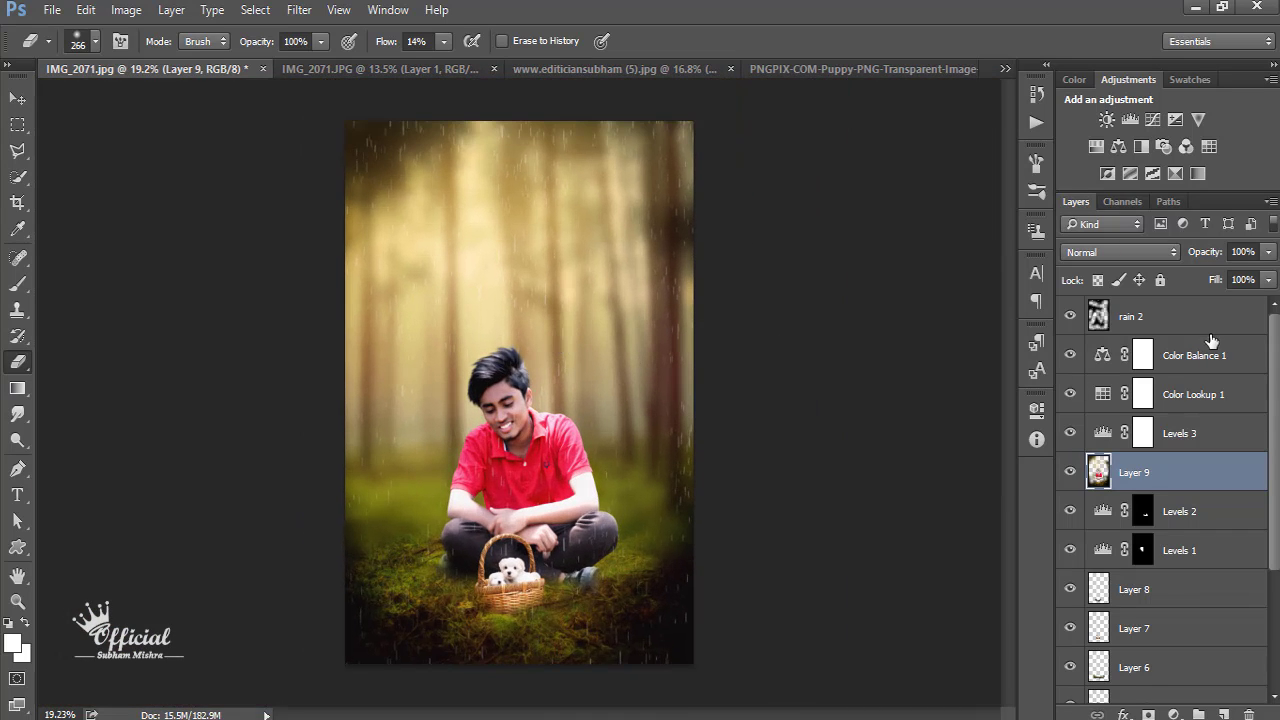
Step: From the top rain 2 layer, stamp all visible layers into a new Layer 10
click(1180, 318)
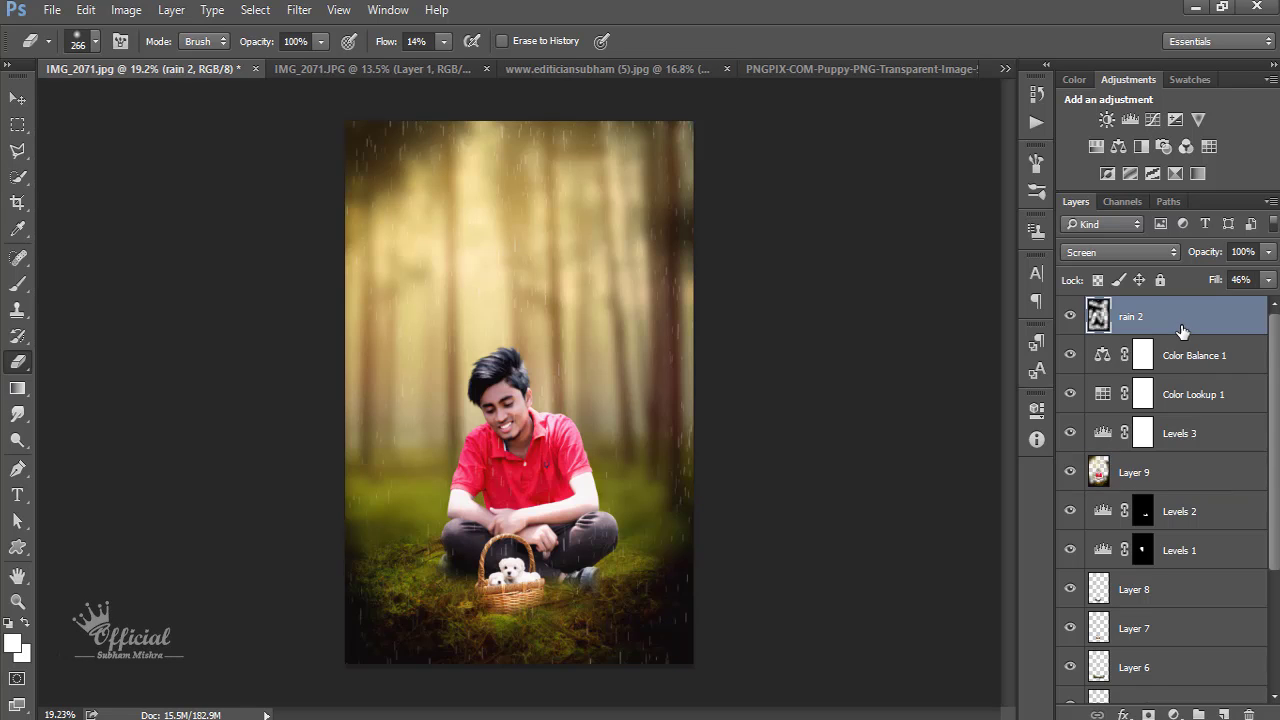
key(ctrl+shift+alt+e)
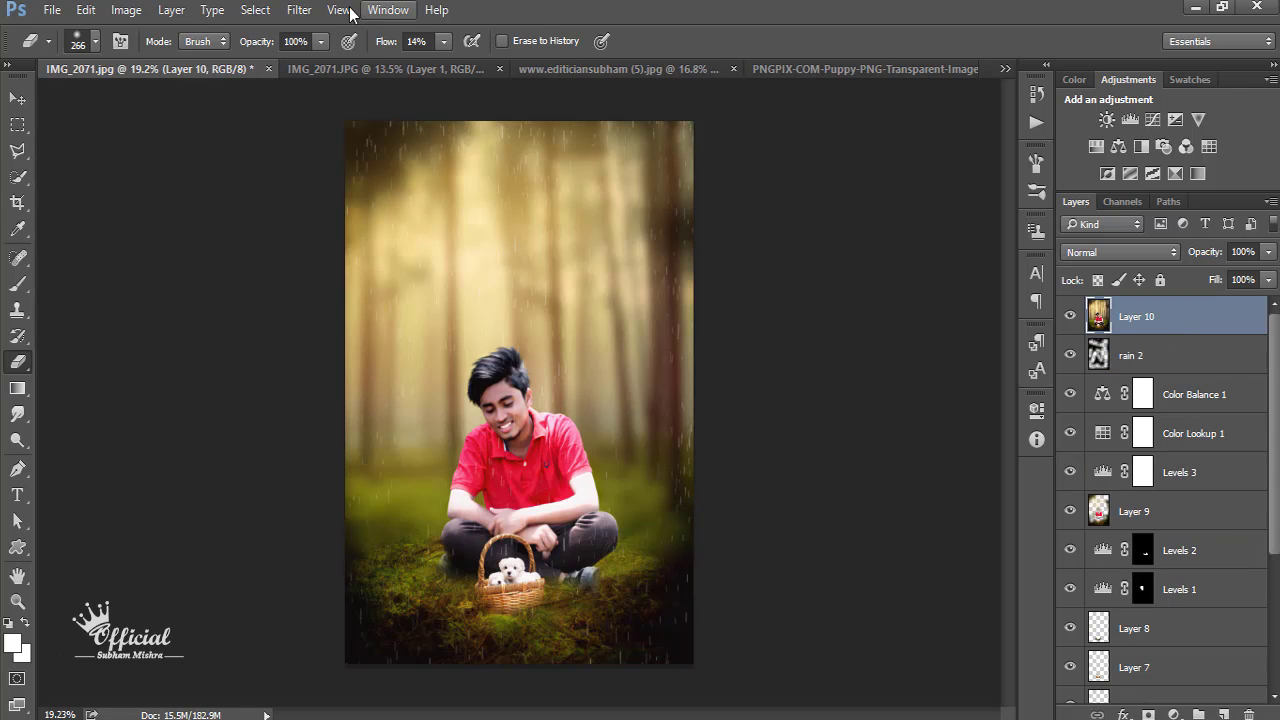
click(299, 9)
click(410, 133)
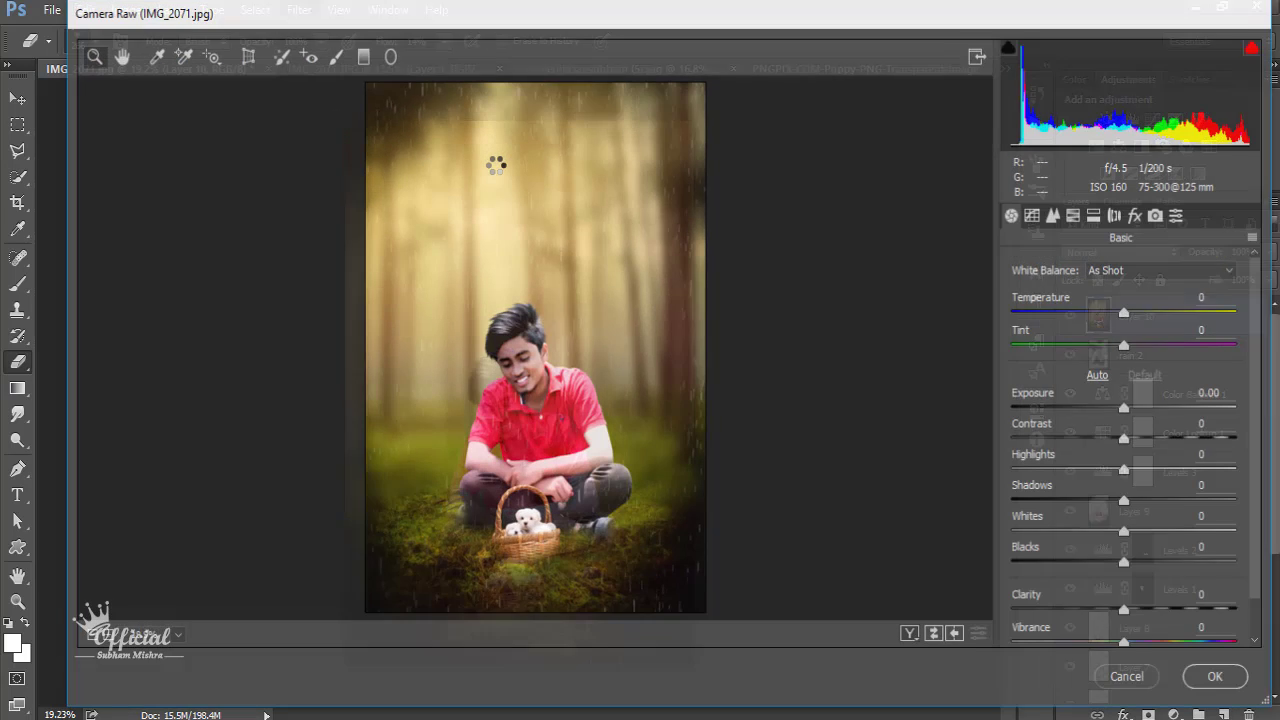
Step: Grade Layer 10 in Camera Raw: Highlights +49, Shadows +20, Whites +13, Blacks +8, vignette -22
mouse_move(1135, 562)
mouse_down()
mouse_move(1147, 566)
mouse_move(1127, 566)
mouse_move(1142, 569)
mouse_move(1146, 529)
mouse_move(1090, 532)
mouse_move(1146, 535)
mouse_move(1135, 503)
mouse_move(1148, 503)
mouse_move(1155, 471)
mouse_move(1186, 471)
mouse_up()
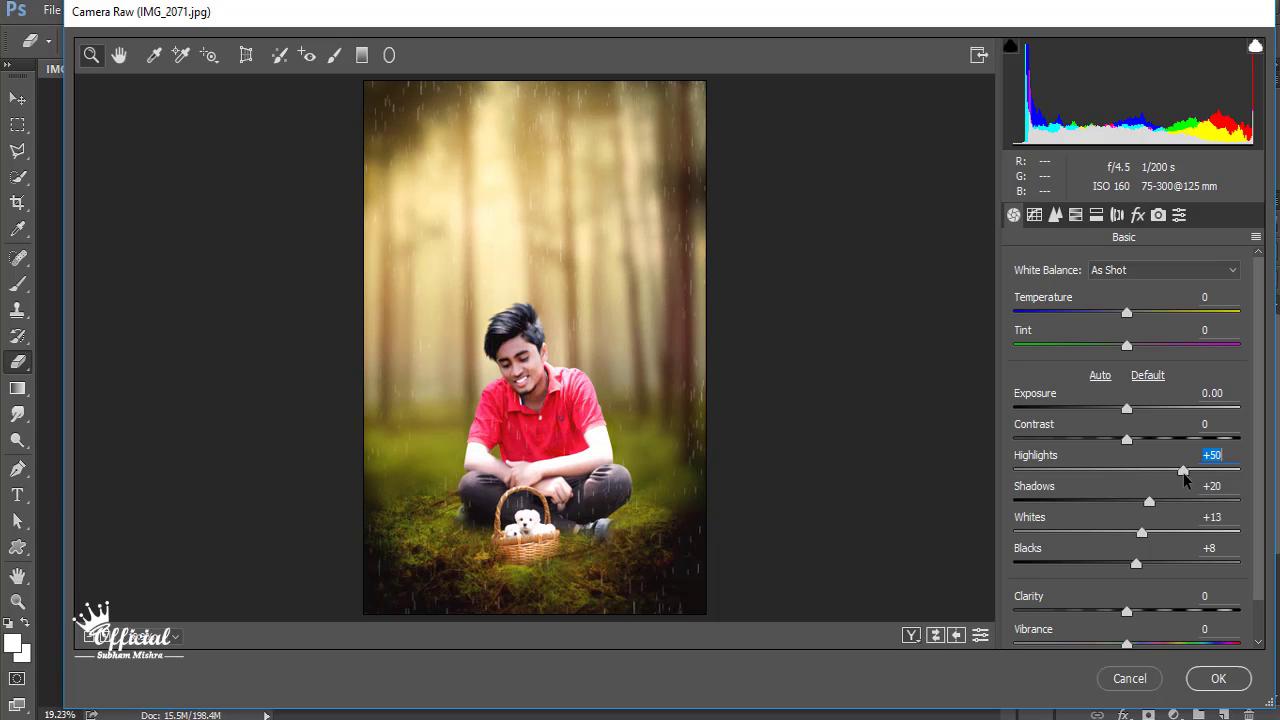
click(1137, 215)
drag(1127, 545, 1102, 546)
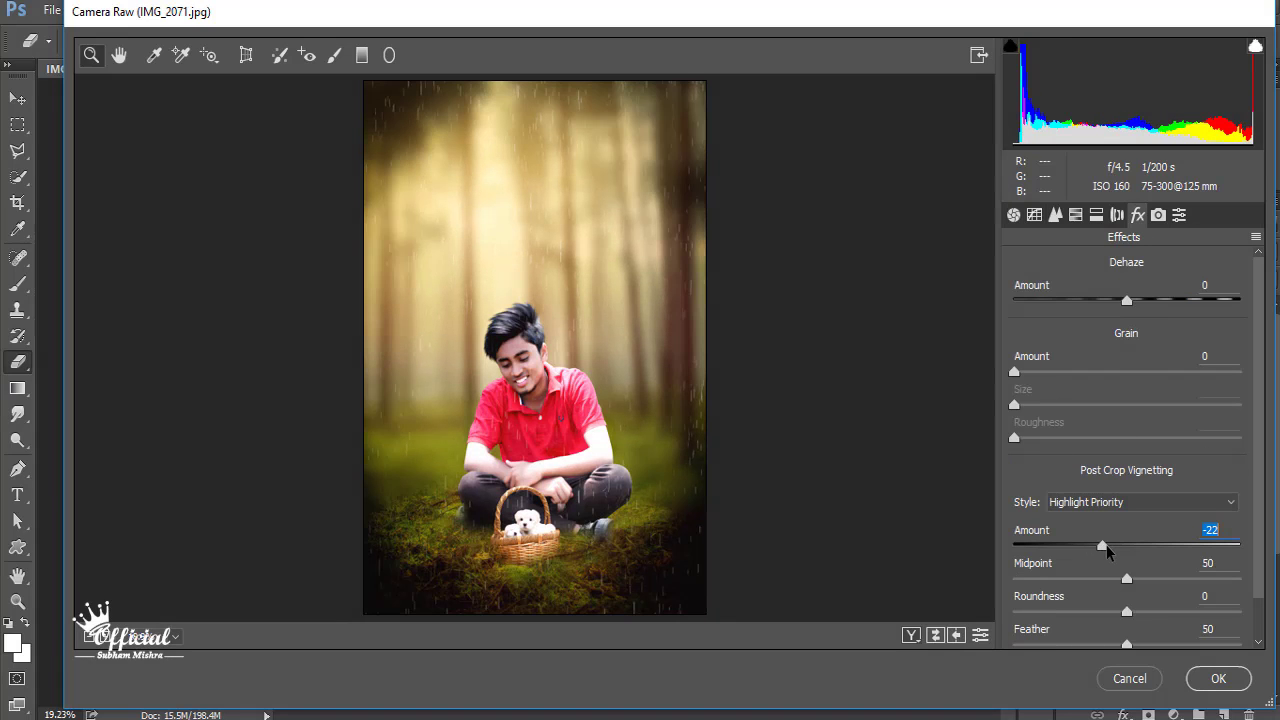
click(1205, 679)
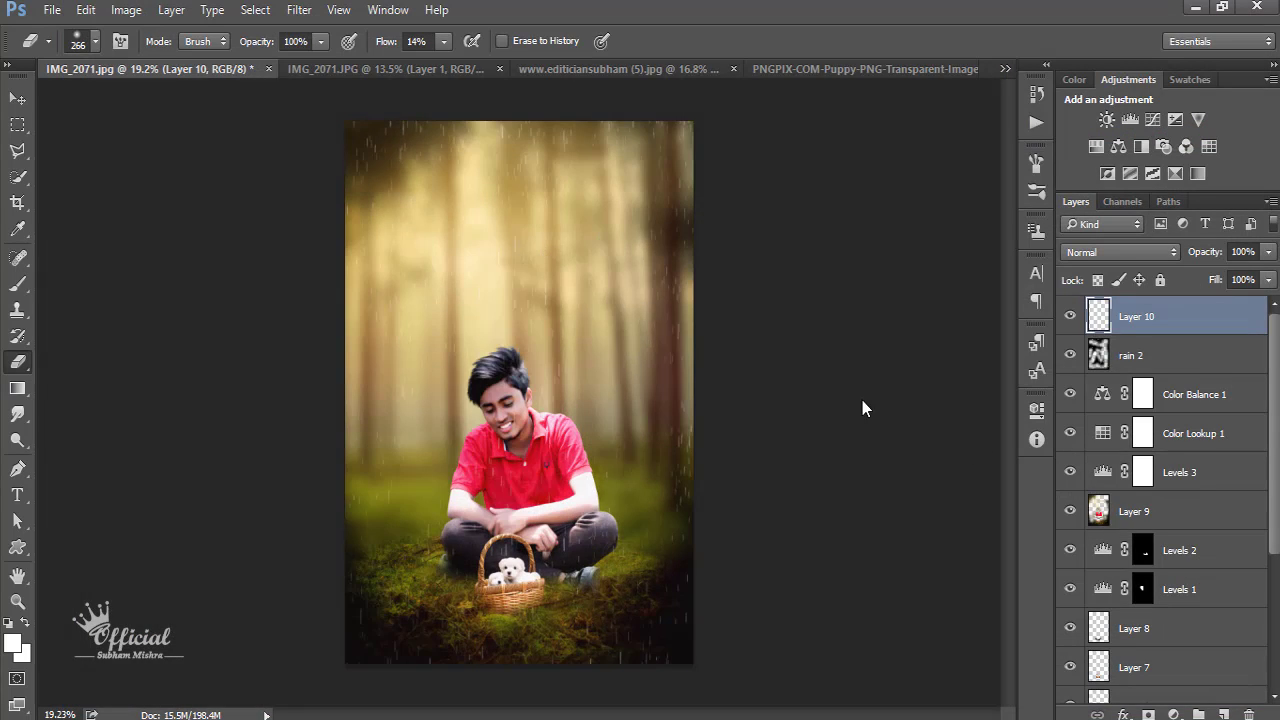
Step: Toggle layer visibility so Layer 10 shows and the merged Layer 3 is hidden
right_click(1150, 318)
click(986, 574)
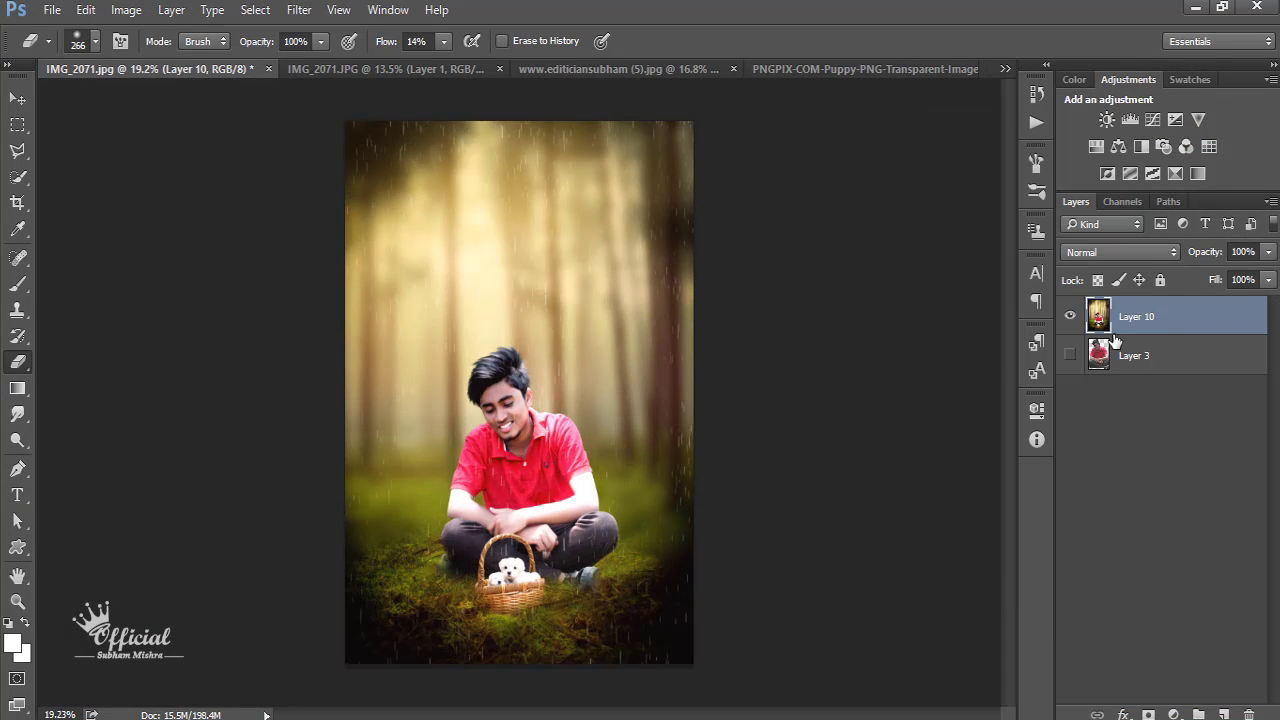
click(1080, 354)
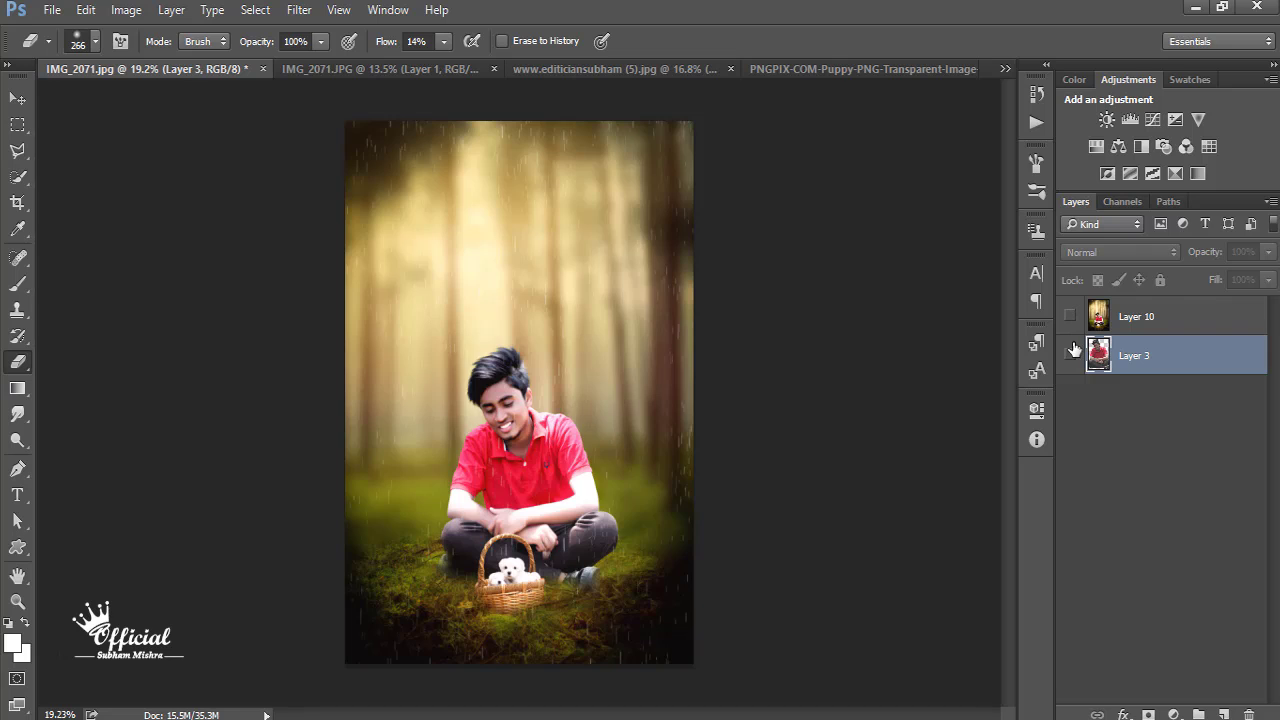
click(1070, 355)
click(1070, 316)
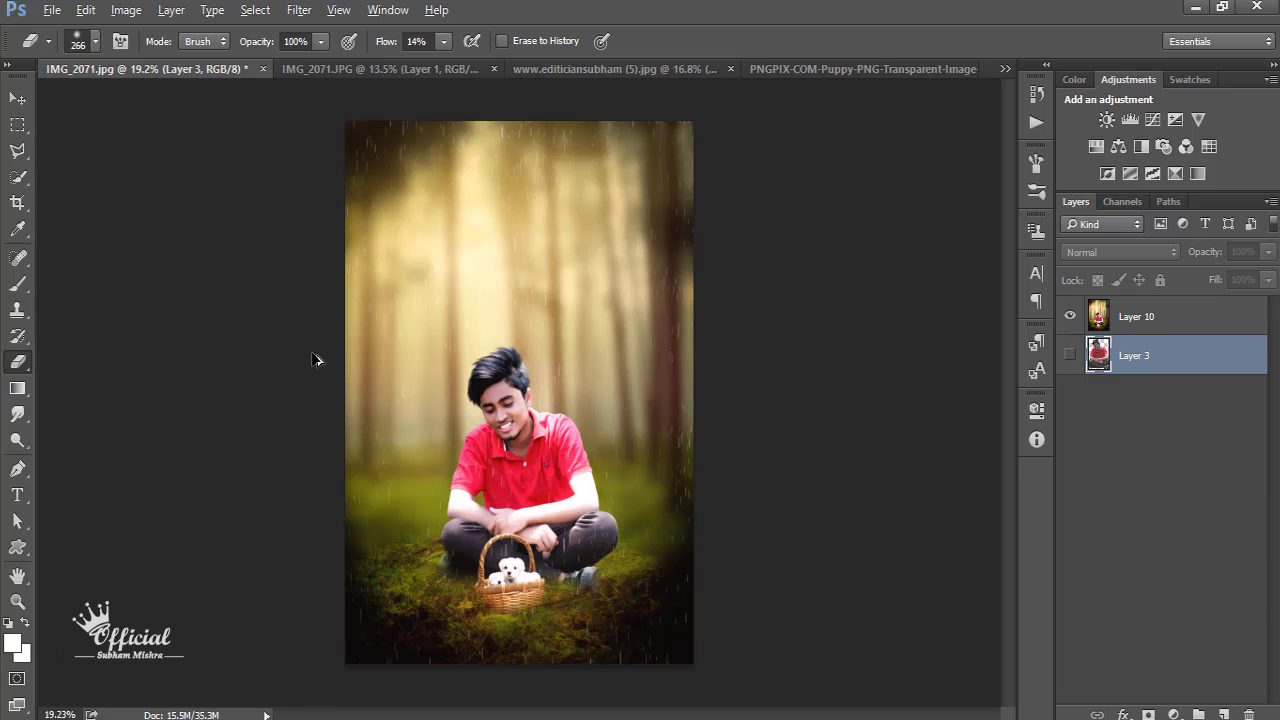
Step: Pick the Brush tool with the 125 px Official logo tip and add a new layer above Layer 10
click(17, 284)
right_click(585, 270)
scroll(804, 476, down, 3)
scroll(804, 476, down, 2)
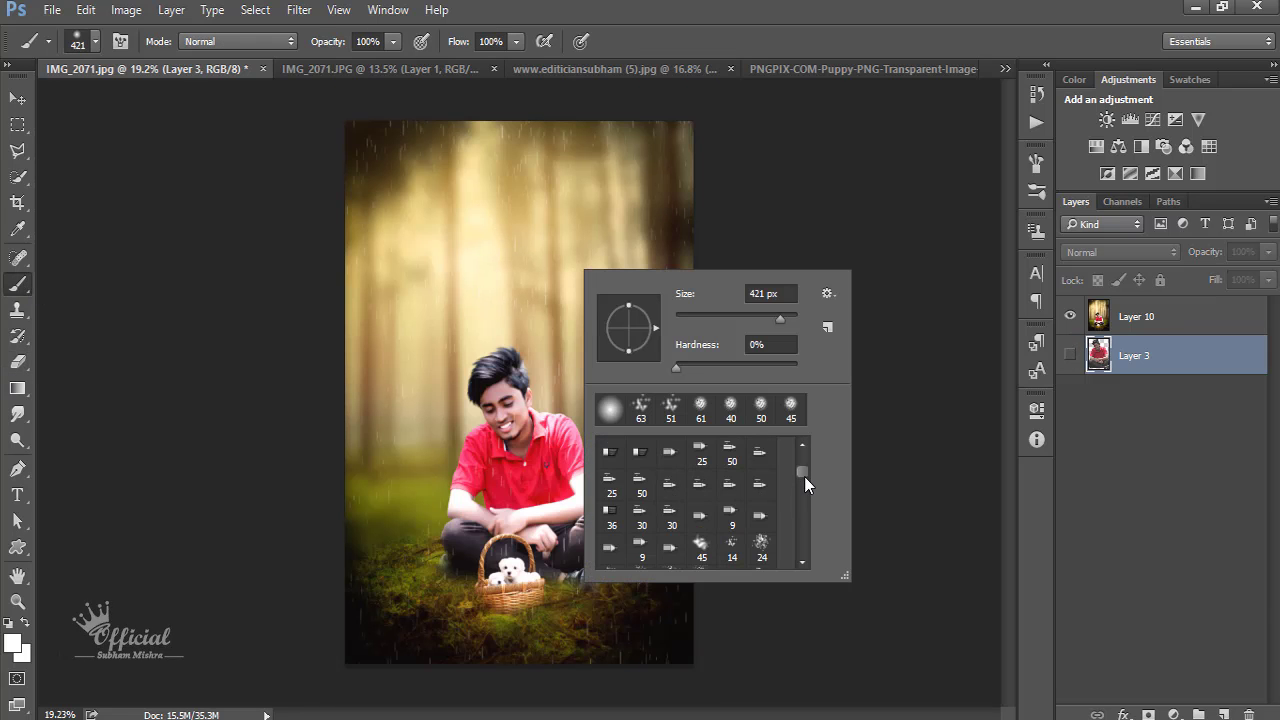
scroll(804, 476, down, 2)
scroll(790, 476, down, 2)
scroll(770, 474, down, 2)
scroll(740, 470, down, 2)
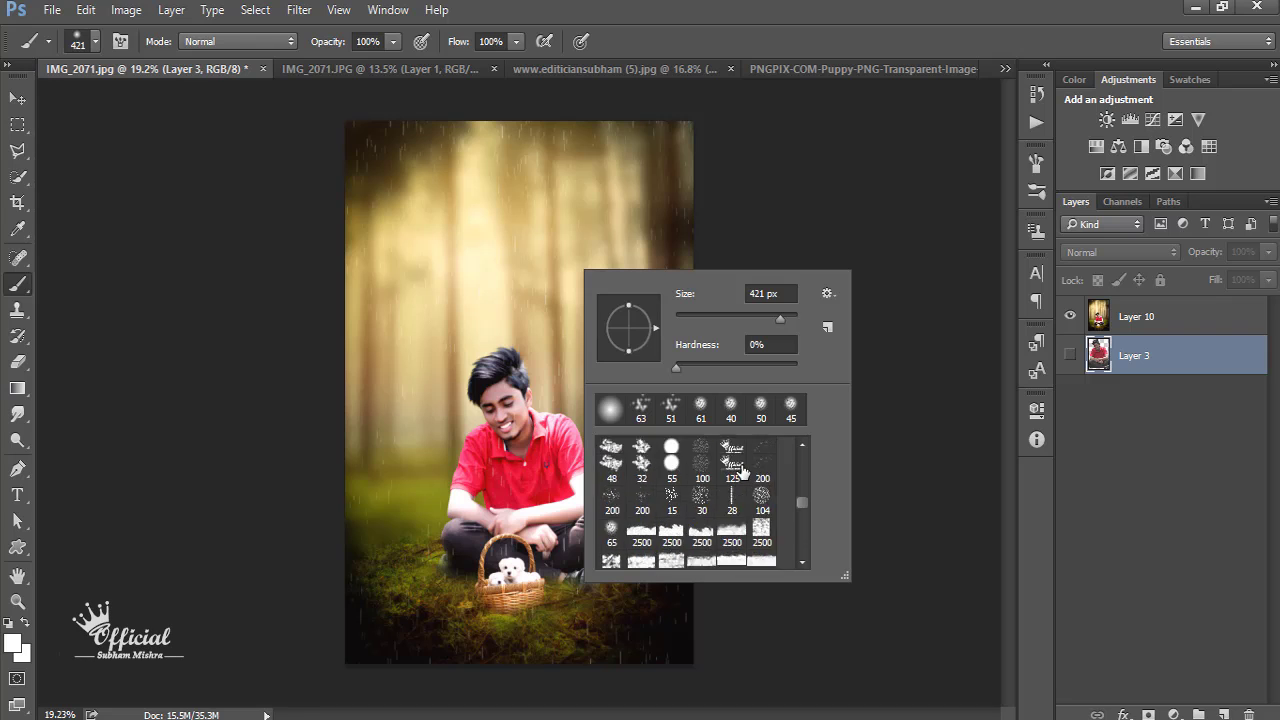
click(740, 470)
click(1081, 381)
click(1136, 316)
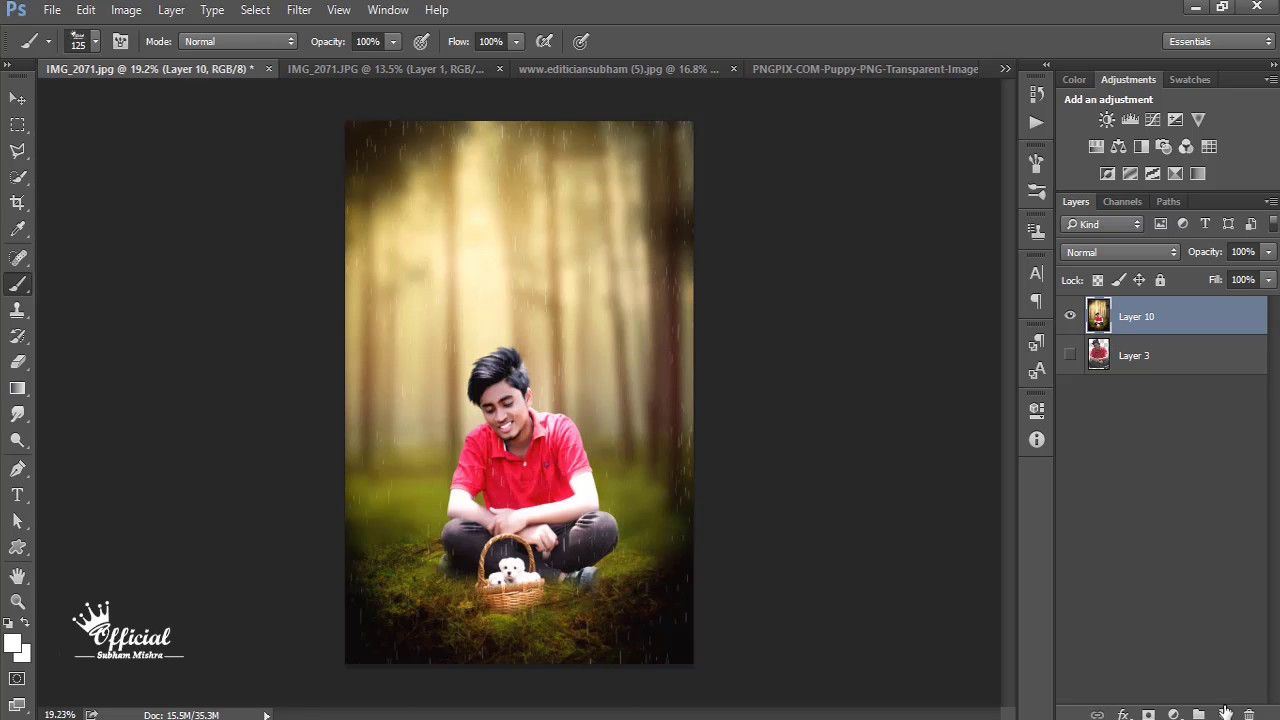
click(1225, 712)
Step: Stamp the Official logo in the top-left corner, then shrink the brush to 300 px
scroll(440, 208, up, 1)
right_click(418, 205)
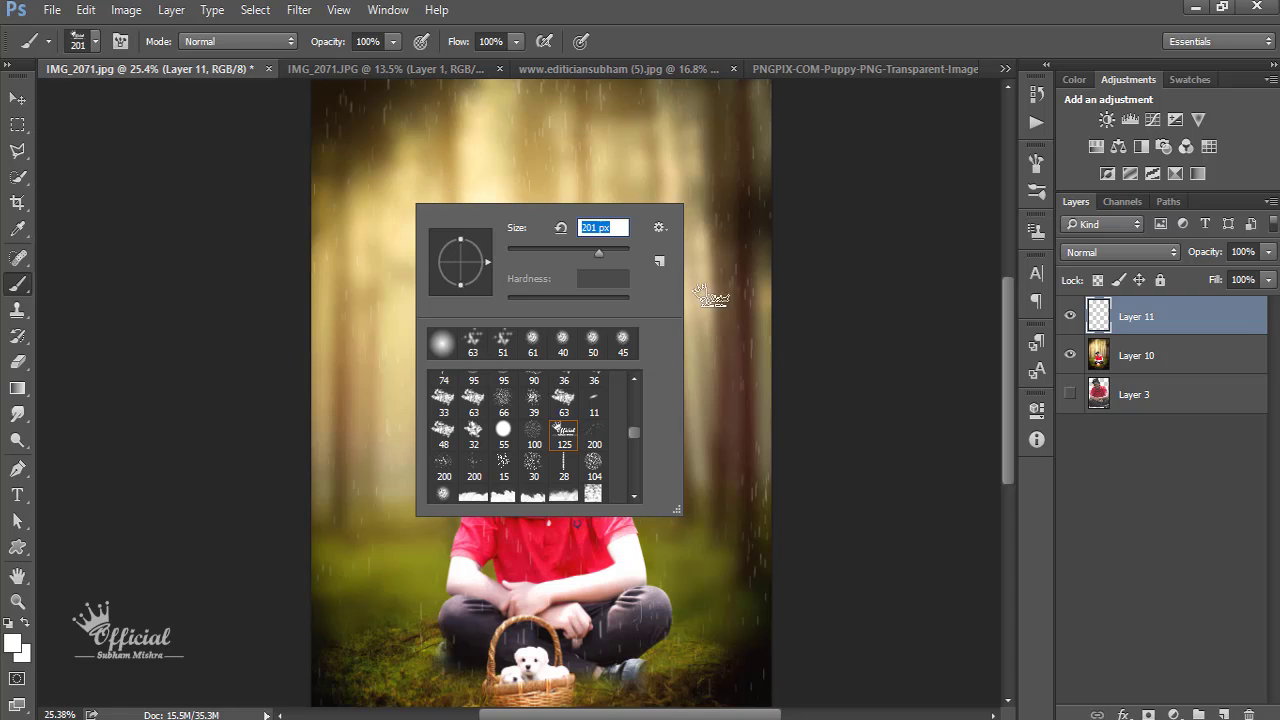
click(565, 430)
click(410, 155)
scroll(400, 210, up, 2)
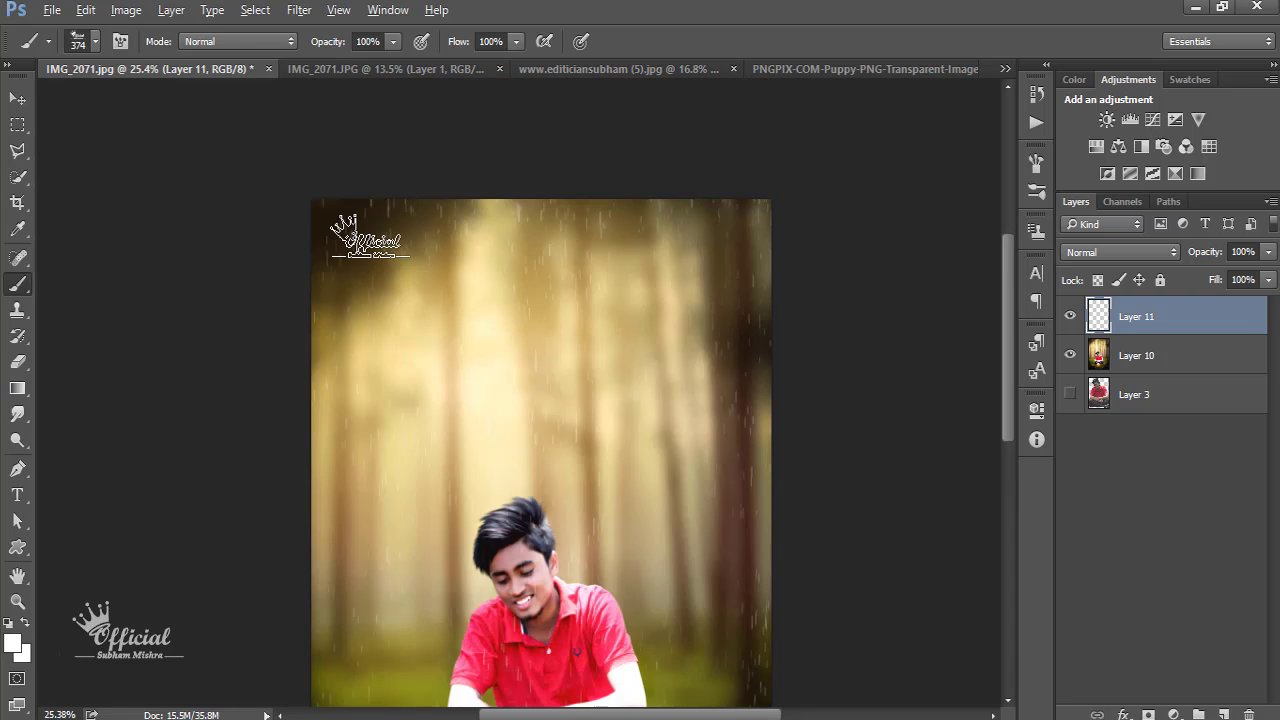
key(bracketleft)
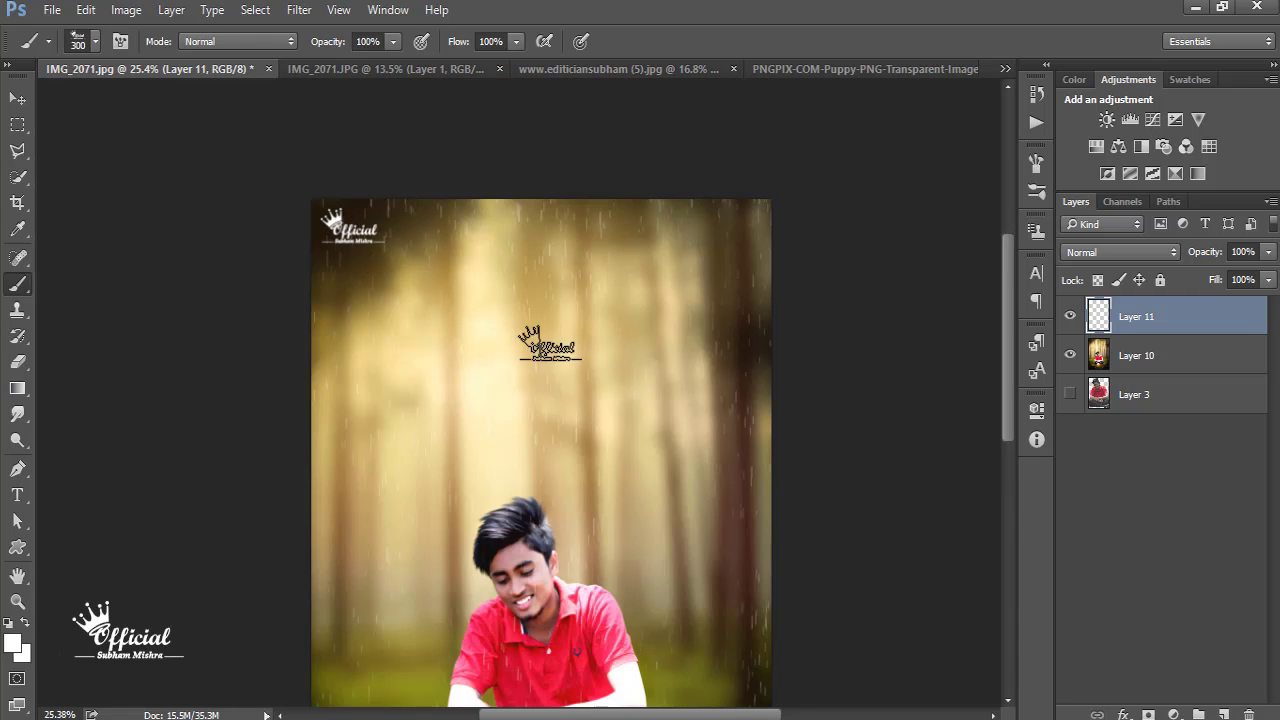
Step: Choose the designer-credit brush tip and size it down for the watermark beside the boy
right_click(557, 343)
scroll(773, 609, down, 5)
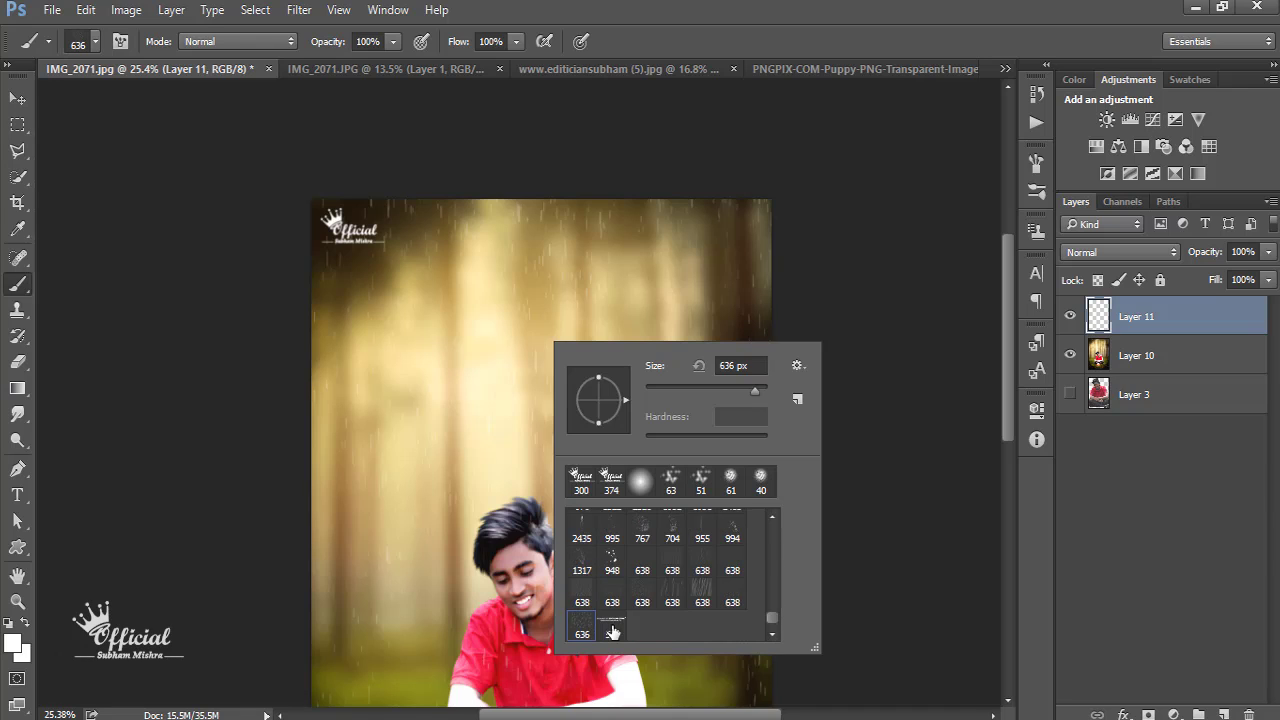
key(Return)
scroll(657, 510, down, 2)
key(bracketleft)
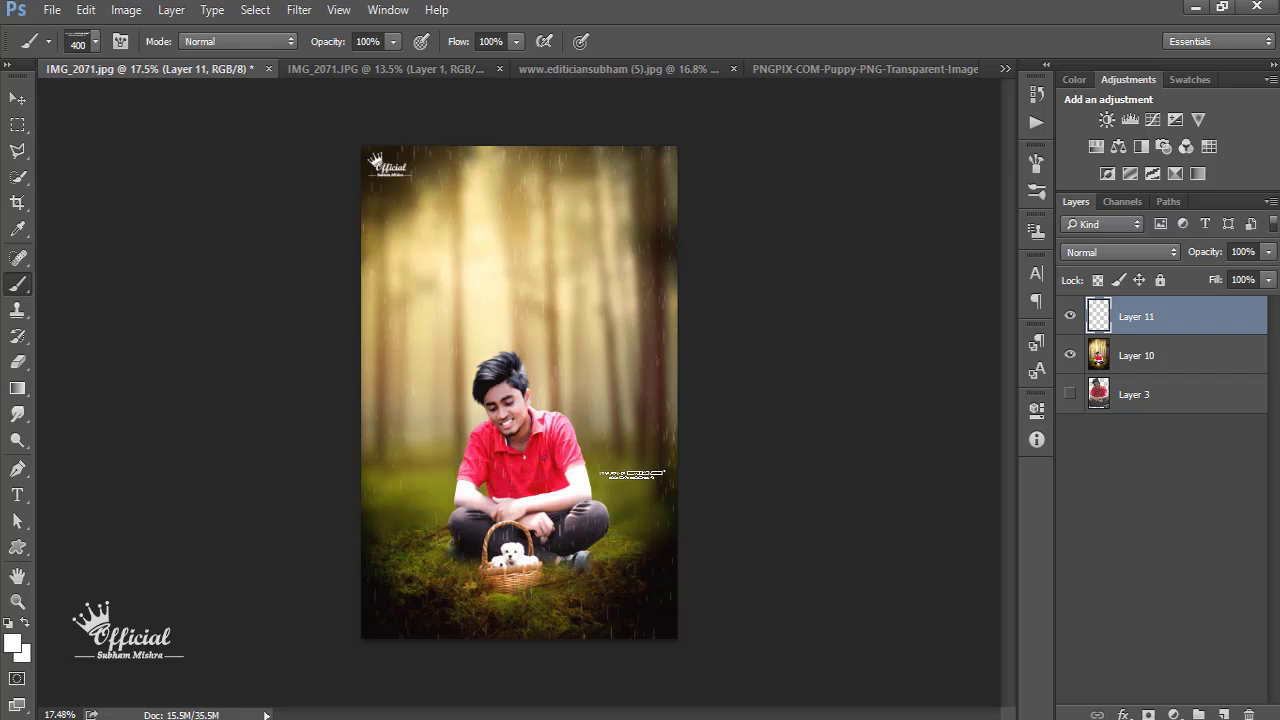
scroll(613, 395, up, 1)
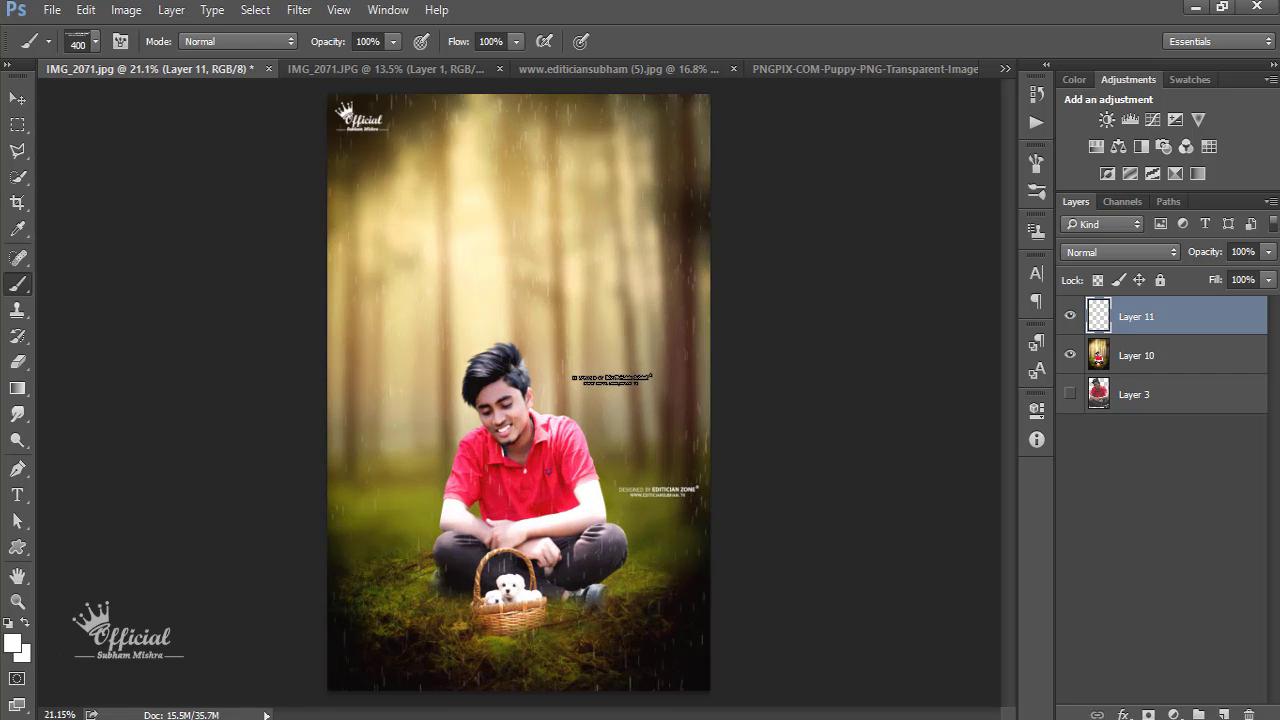
scroll(657, 230, down, 1)
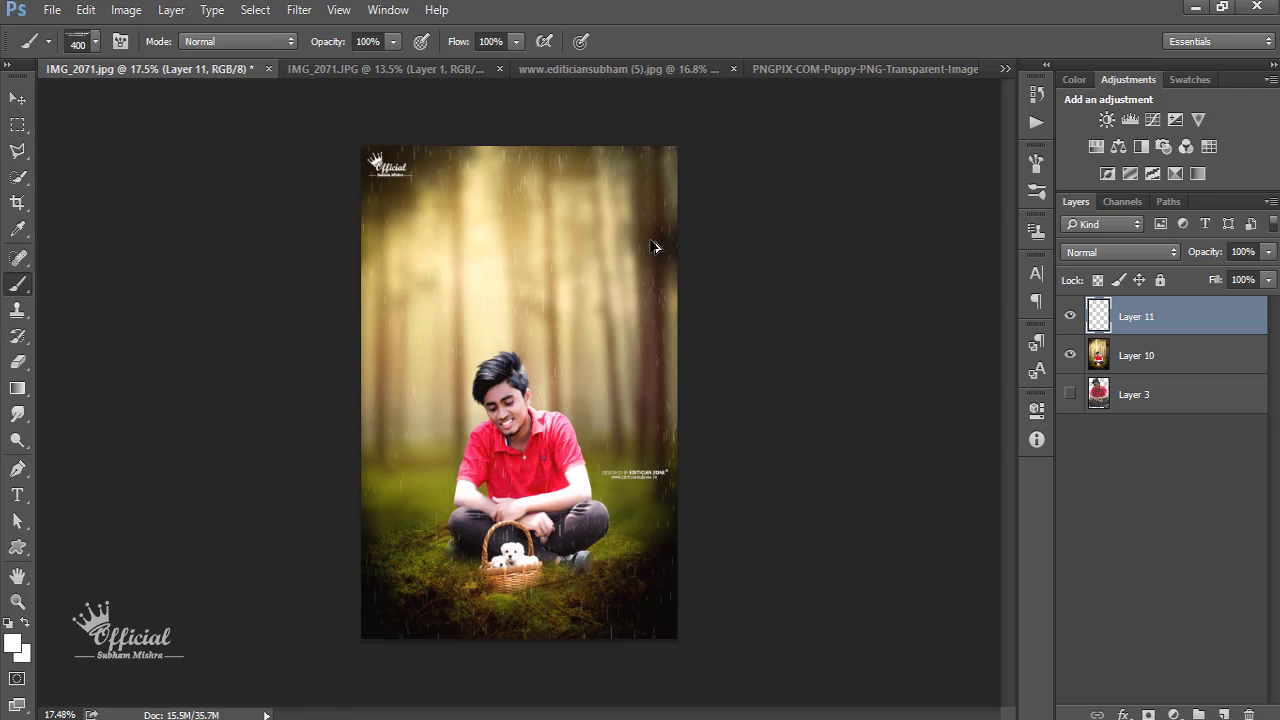
scroll(670, 280, up, 1)
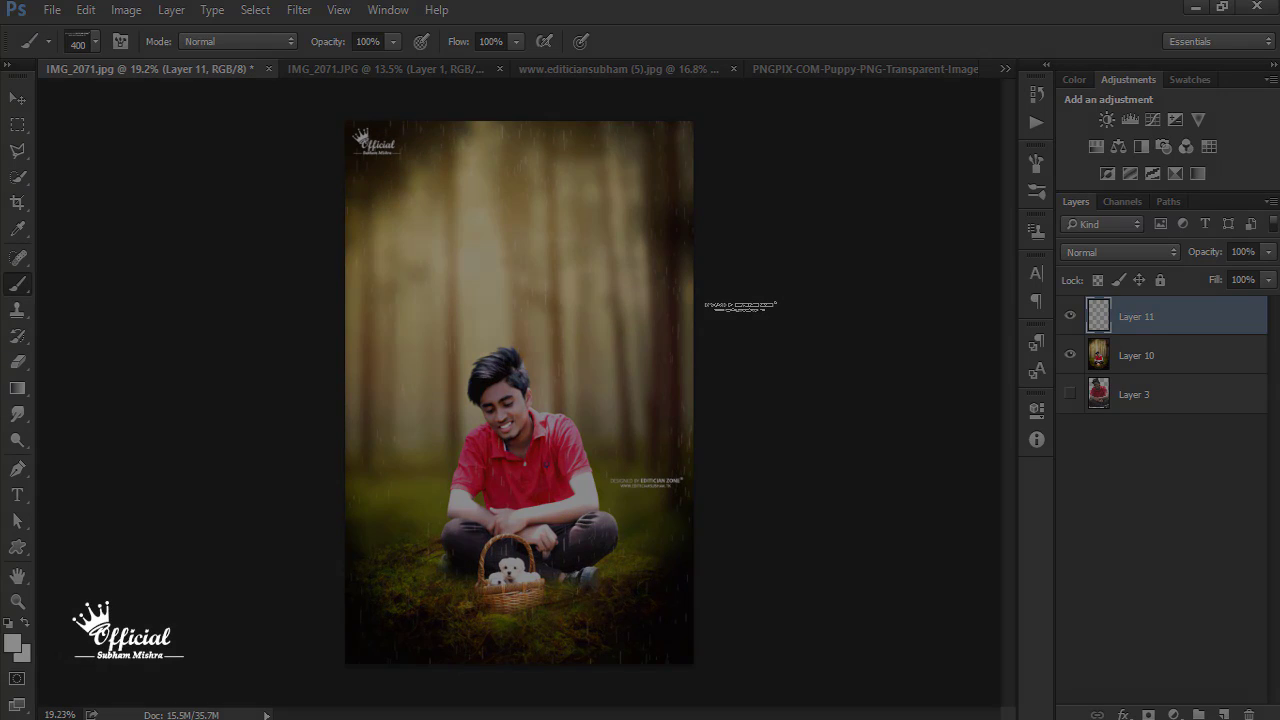